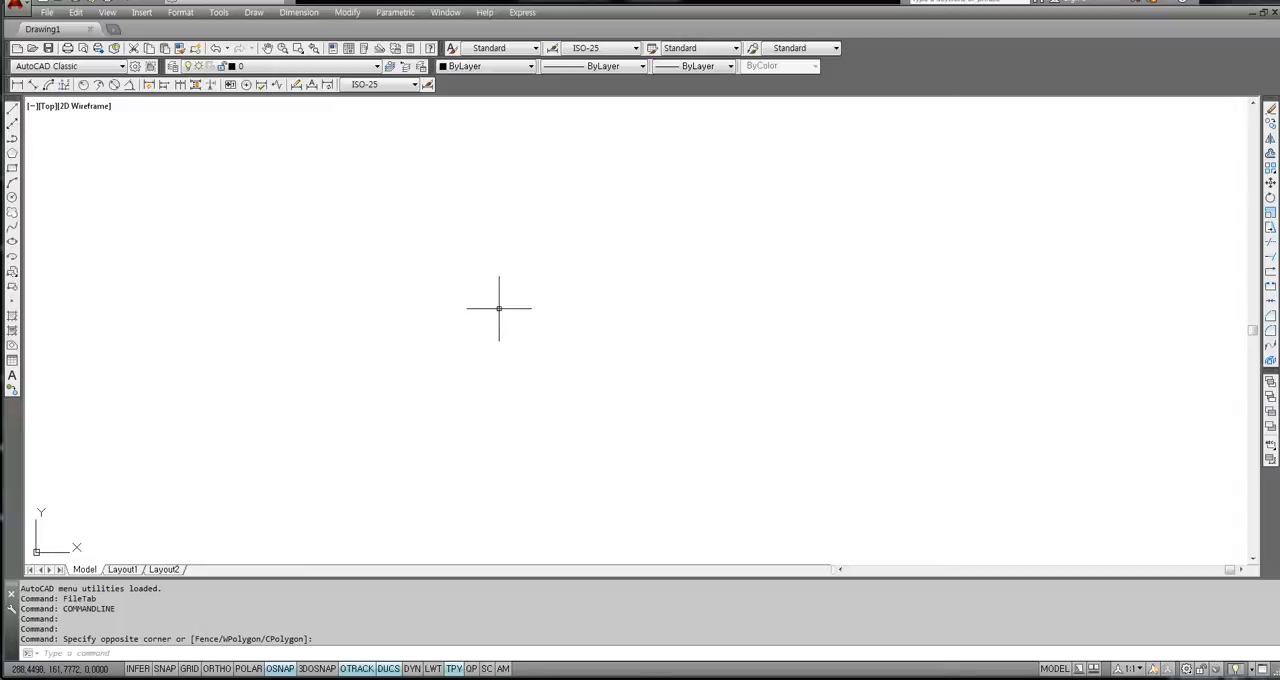
pyautogui.click(718, 266)
pyautogui.click(544, 361)
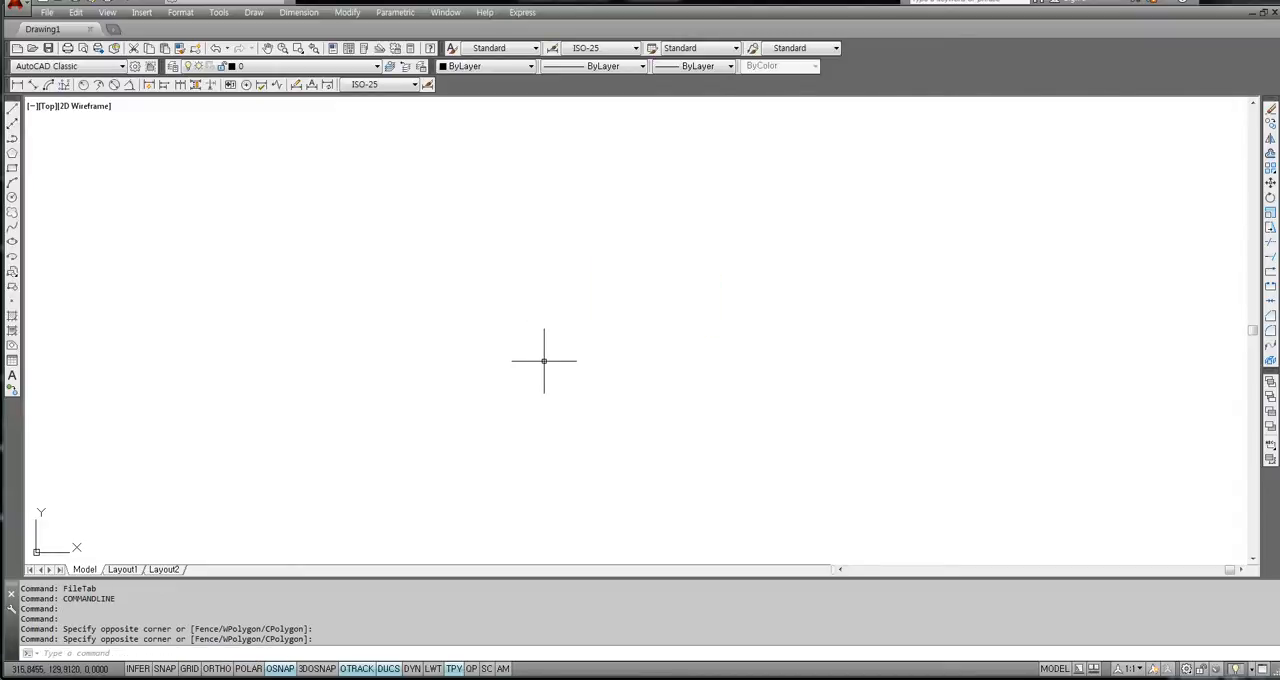
pyautogui.click(544, 361)
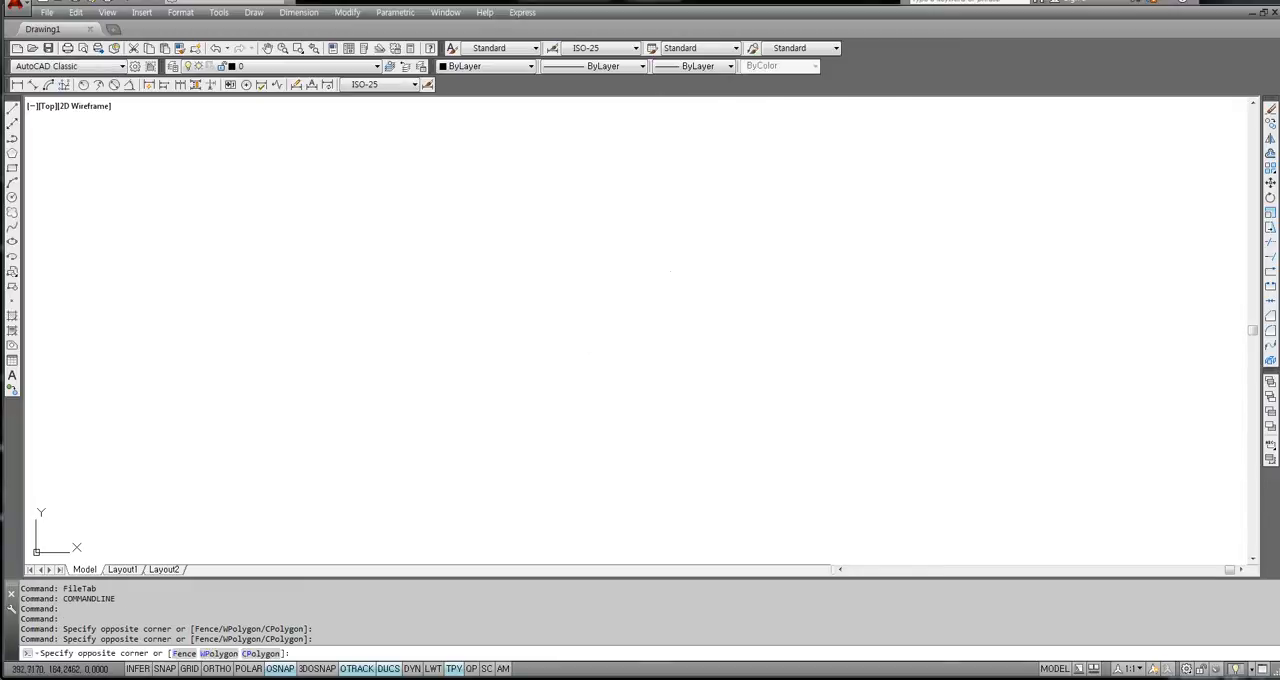
pyautogui.click(475, 329)
# Open the program parameters file acad.pgp for editing and reposition its text window over the drawing area.
pyautogui.click(44, 14)
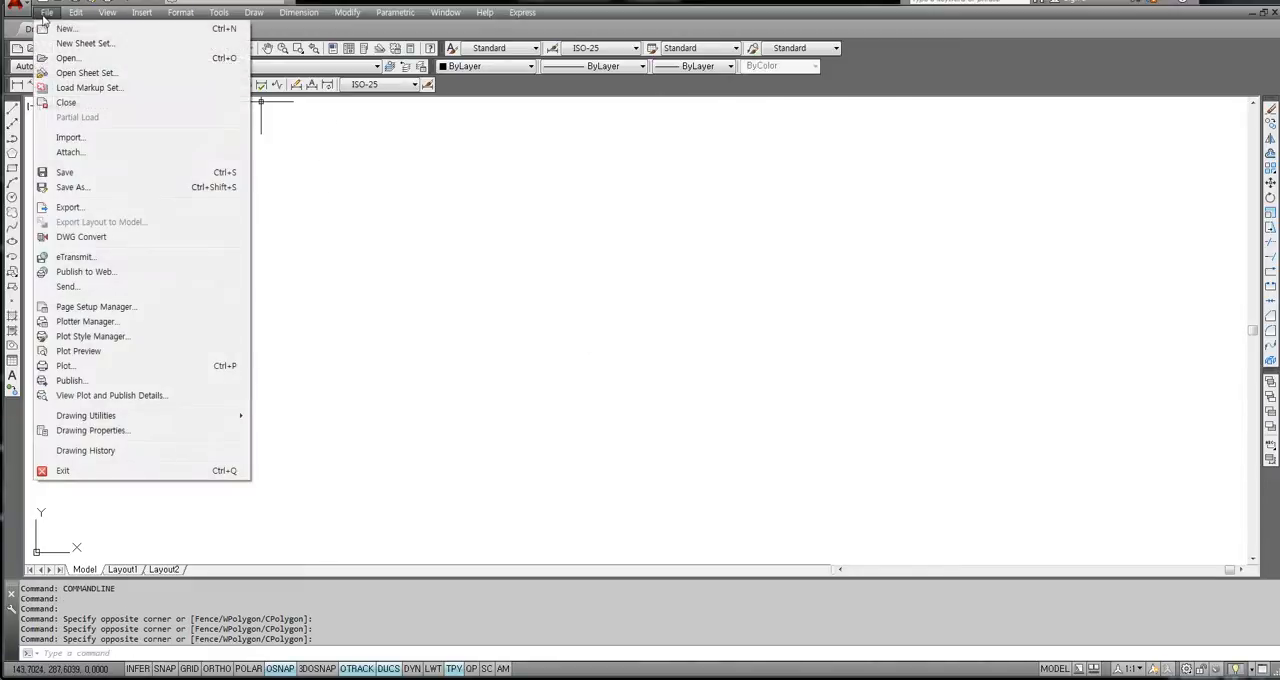
pyautogui.moveTo(110, 14)
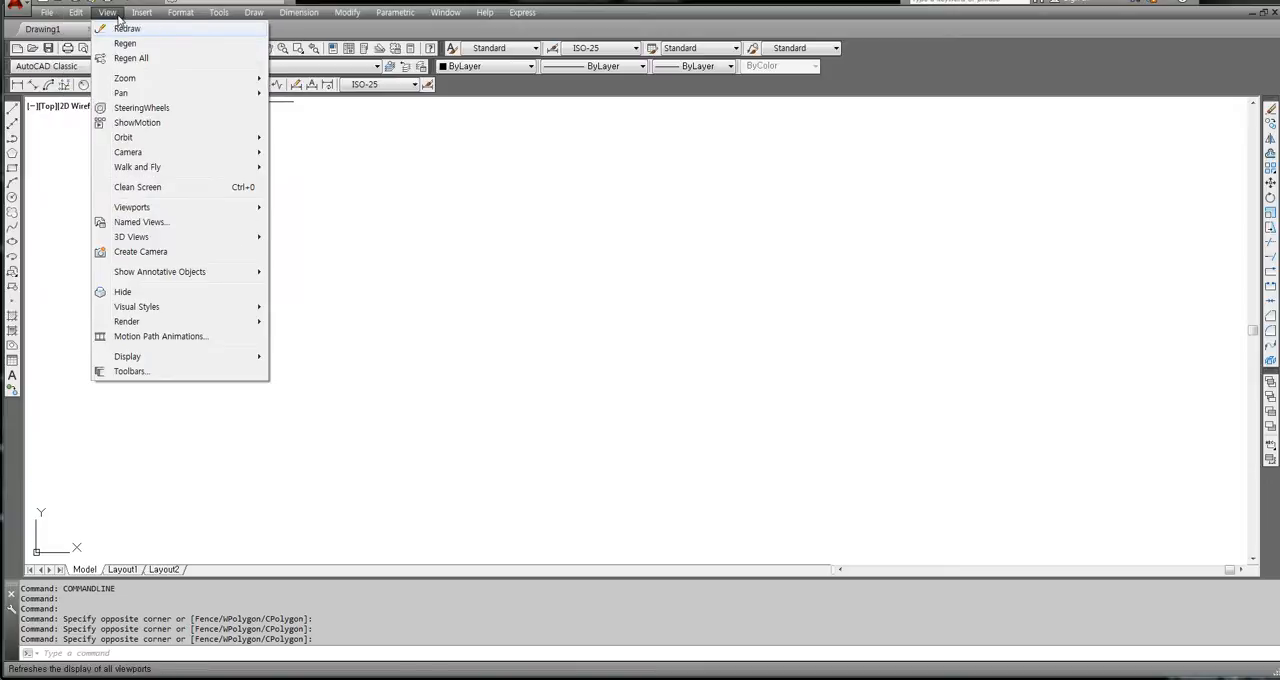
pyautogui.moveTo(297, 16)
pyautogui.moveTo(218, 18)
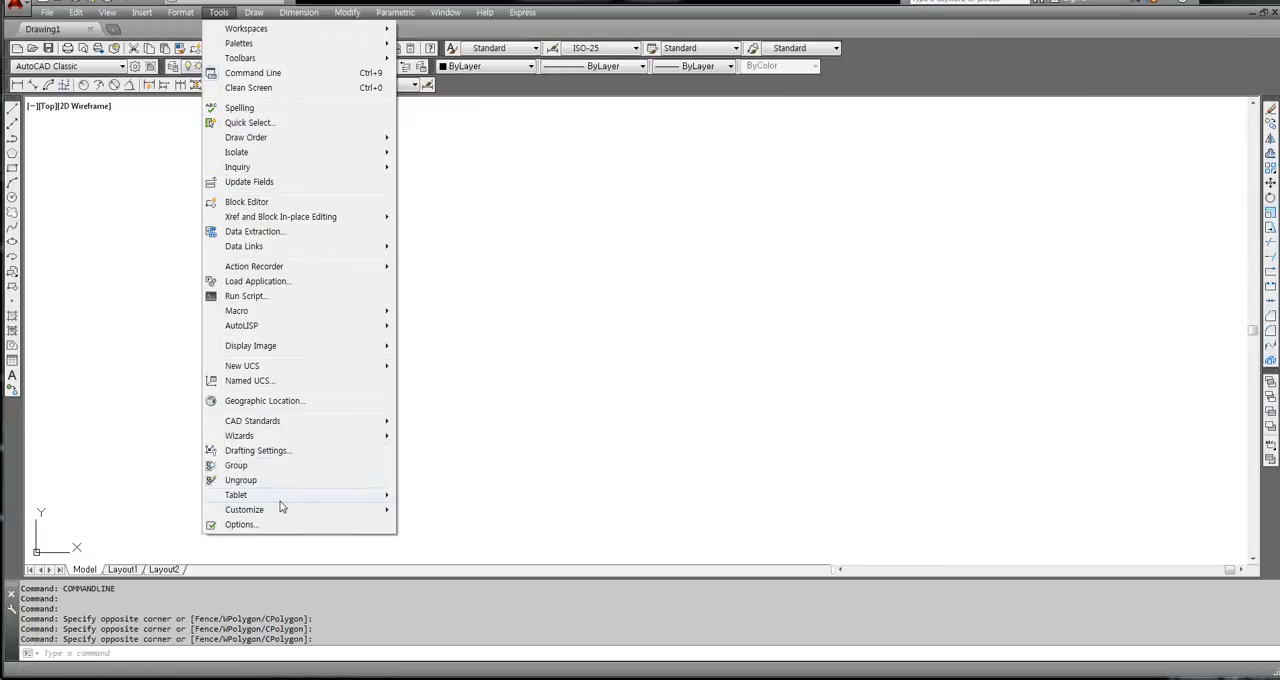
pyautogui.moveTo(255, 512)
pyautogui.moveTo(308, 513)
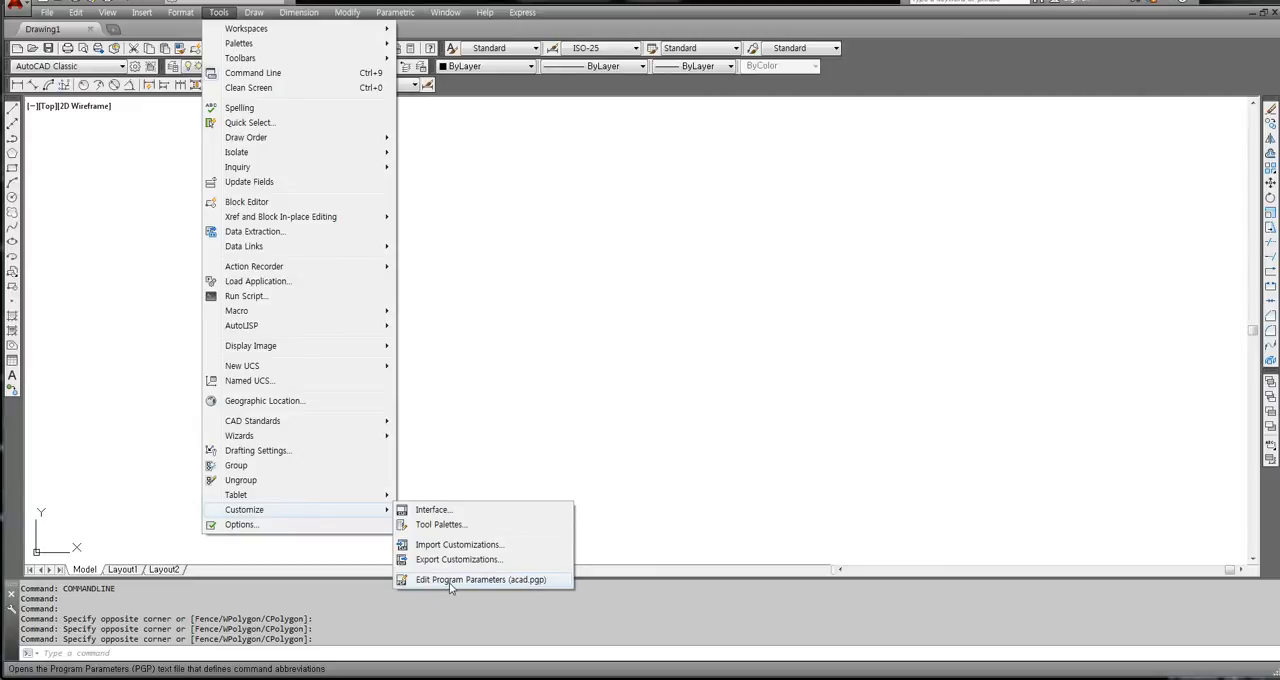
pyautogui.click(477, 584)
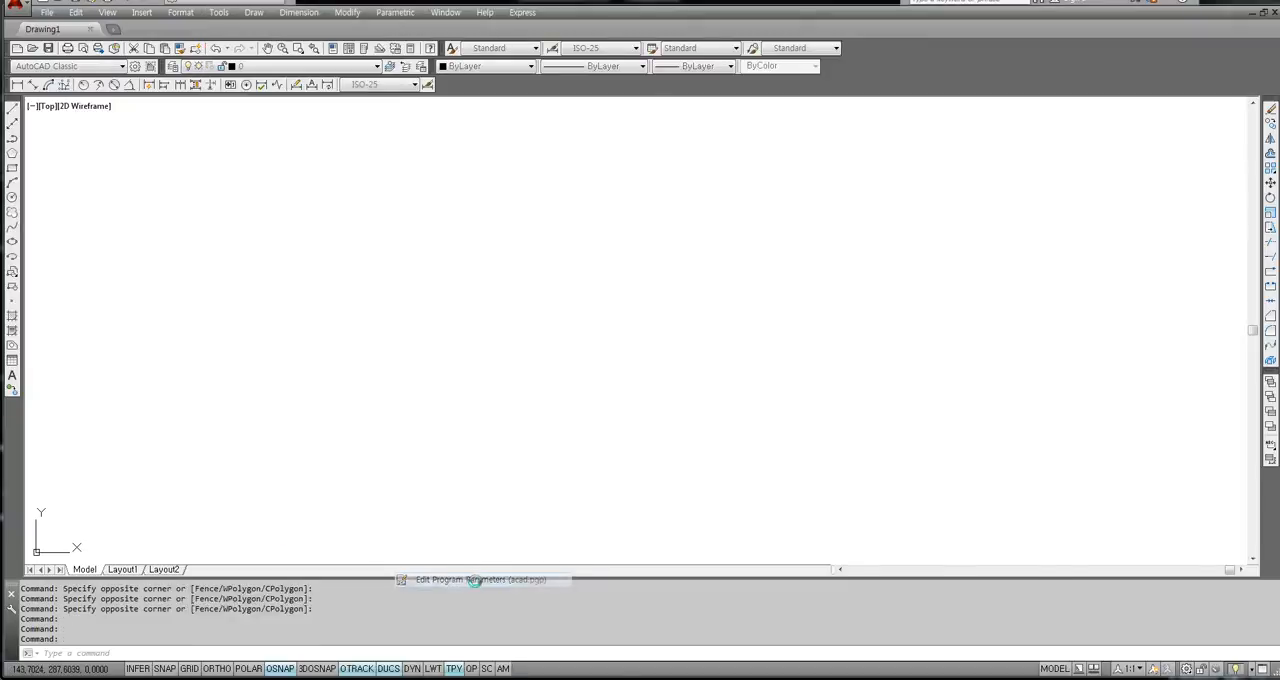
pyautogui.moveTo(520, 208); pyautogui.dragTo(543, 108)
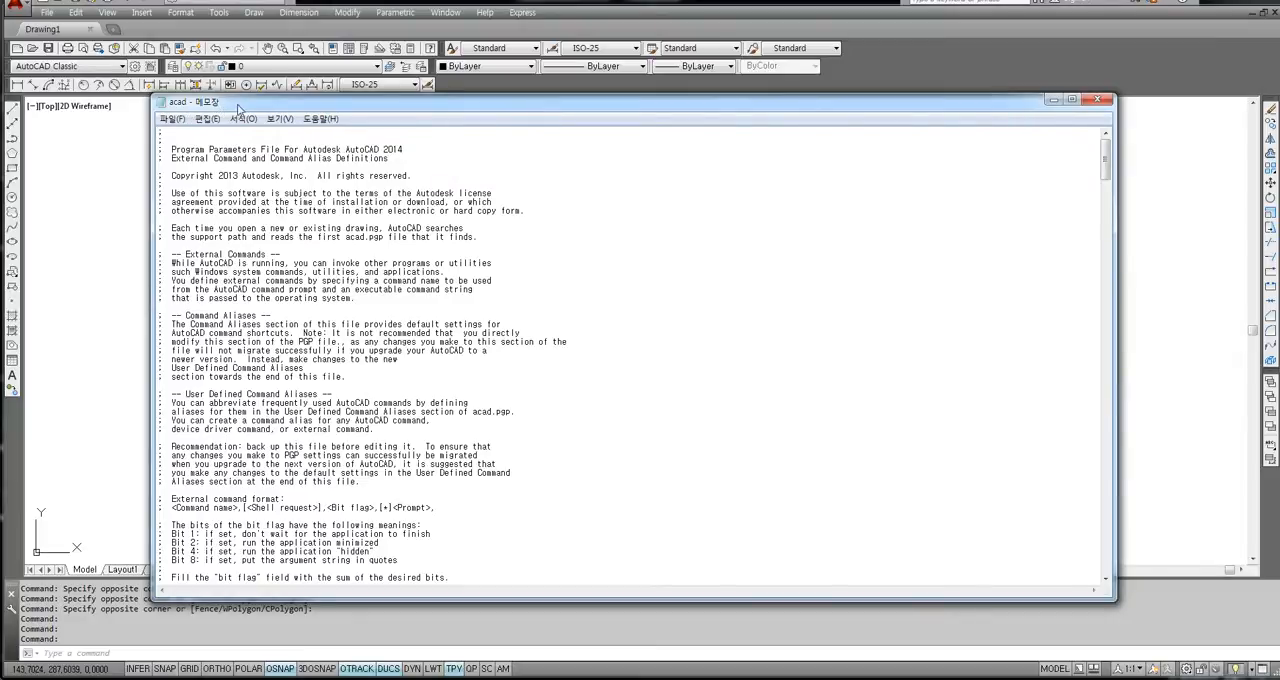
pyautogui.moveTo(247, 106); pyautogui.dragTo(237, 76)
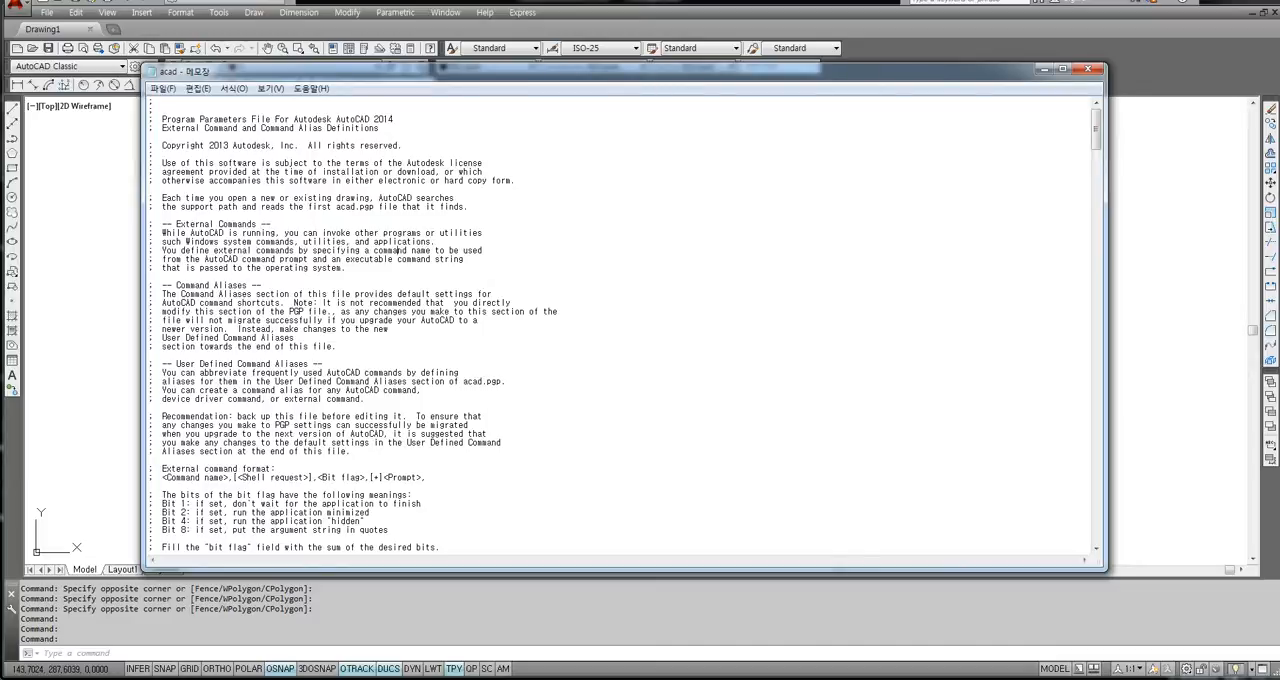
# Read the introductory comments on external commands and command aliases at the start of the file.
pyautogui.scroll(-4, 308, 311)
pyautogui.scroll(2, 308, 311)
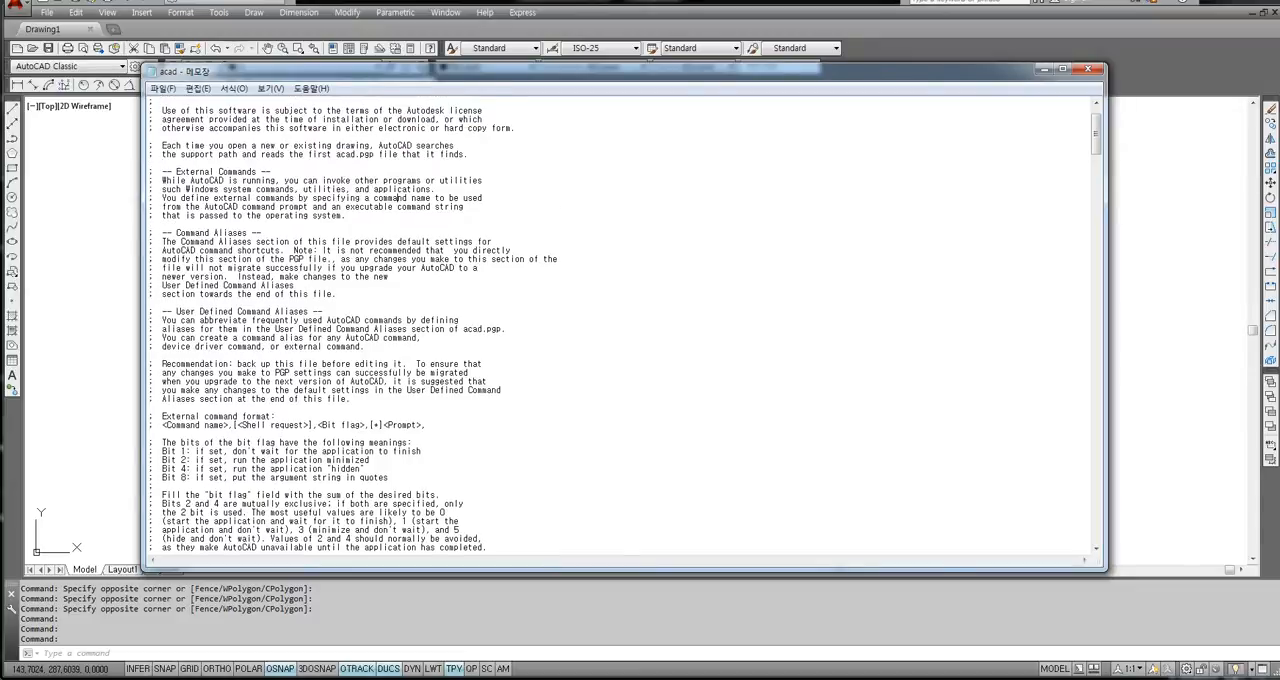
pyautogui.scroll(2, 308, 311)
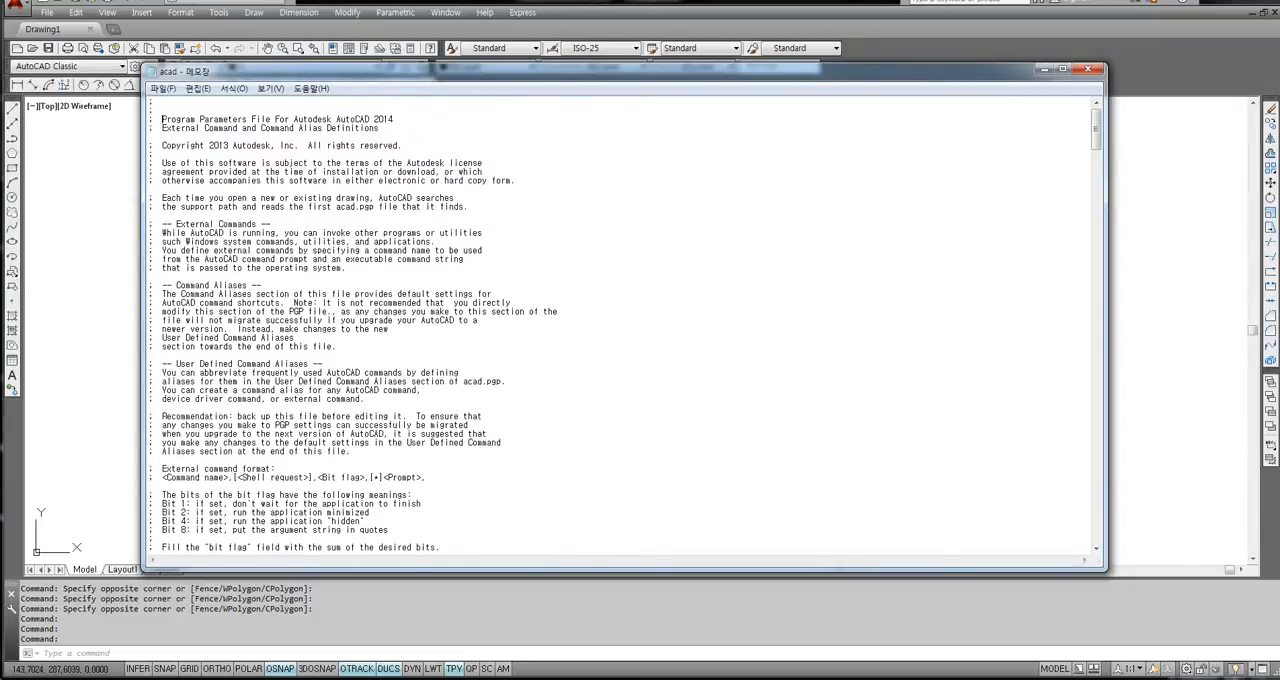
pyautogui.moveTo(163, 119); pyautogui.dragTo(364, 304)
pyautogui.click(364, 320)
pyautogui.moveTo(163, 119); pyautogui.dragTo(335, 346)
pyautogui.click(406, 312)
pyautogui.moveTo(162, 128); pyautogui.dragTo(396, 329)
pyautogui.click(396, 329)
# Examine the sample alias list, comparing the abbreviations with their full command names, starting at the 3DARRAY entry.
pyautogui.scroll(-17, 622, 324)
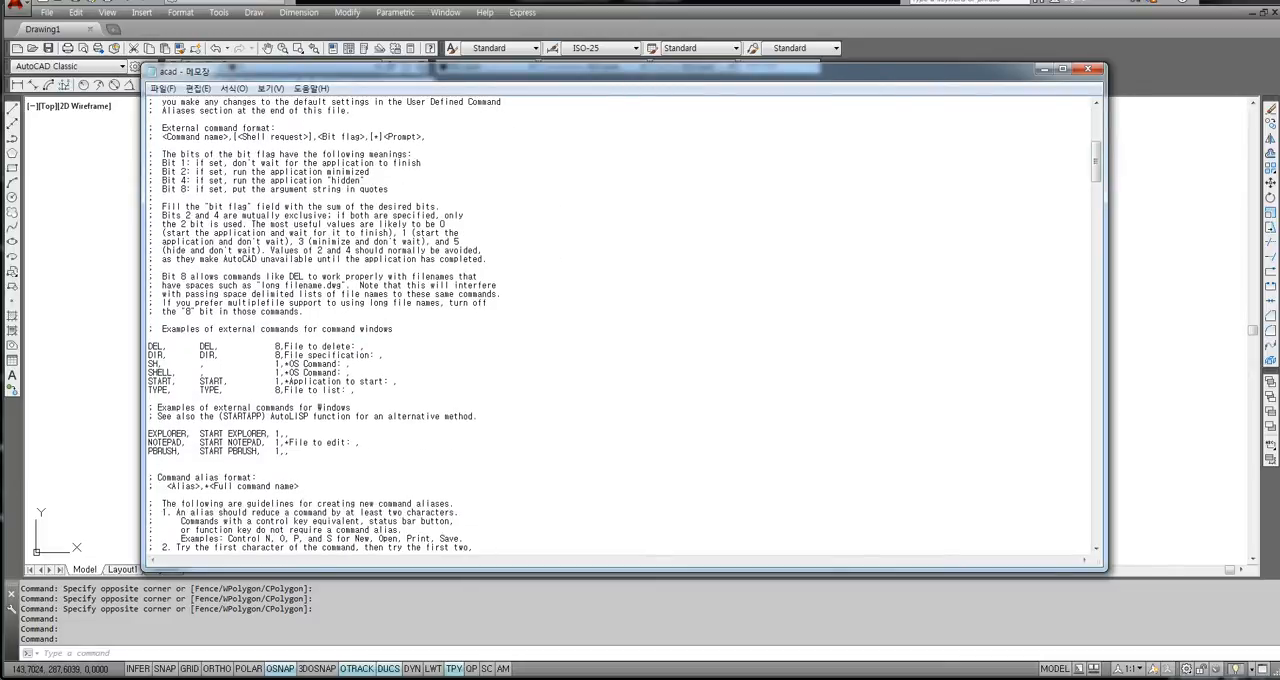
pyautogui.scroll(-16, 622, 324)
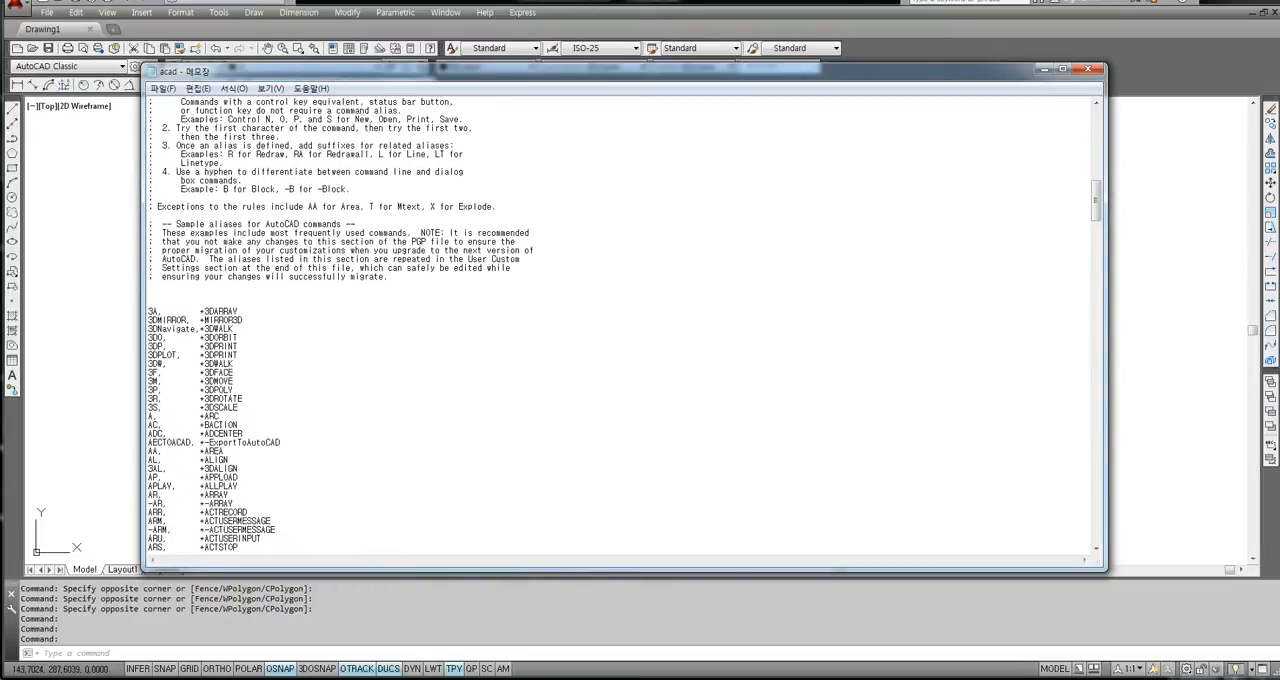
pyautogui.scroll(-2, 622, 324)
pyautogui.moveTo(177, 154); pyautogui.dragTo(248, 398)
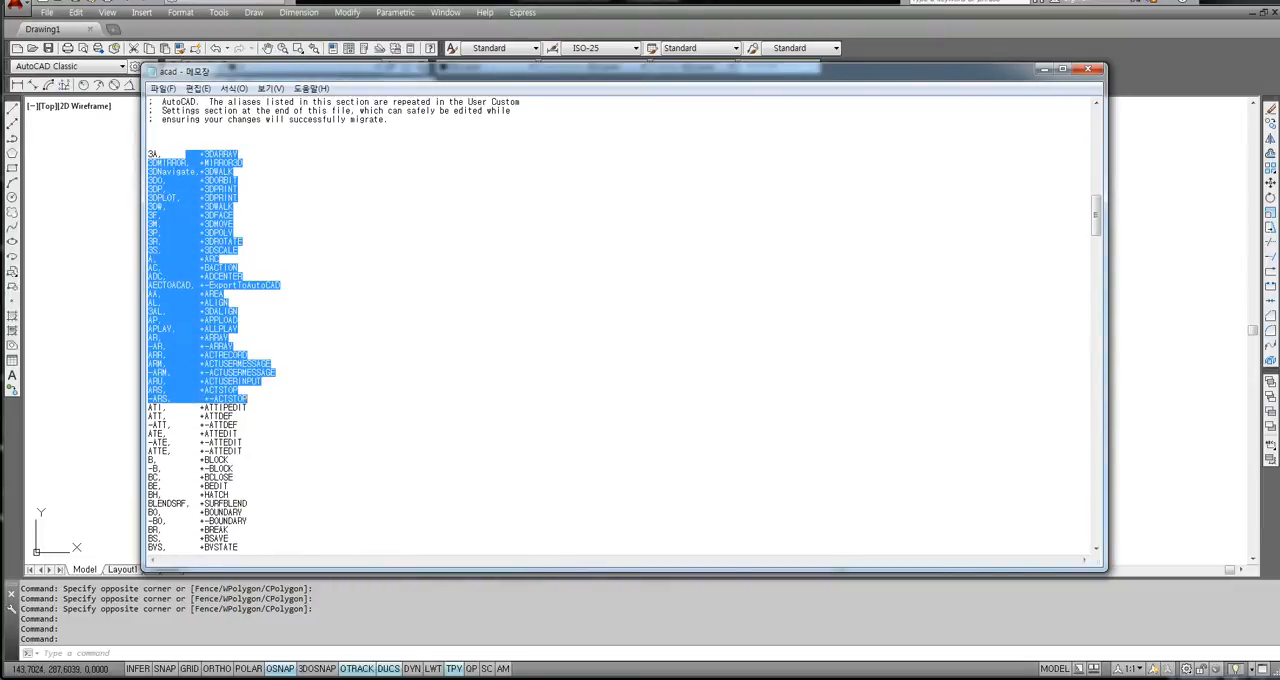
pyautogui.click(262, 320)
pyautogui.scroll(-2, 622, 324)
pyautogui.scroll(5, 622, 324)
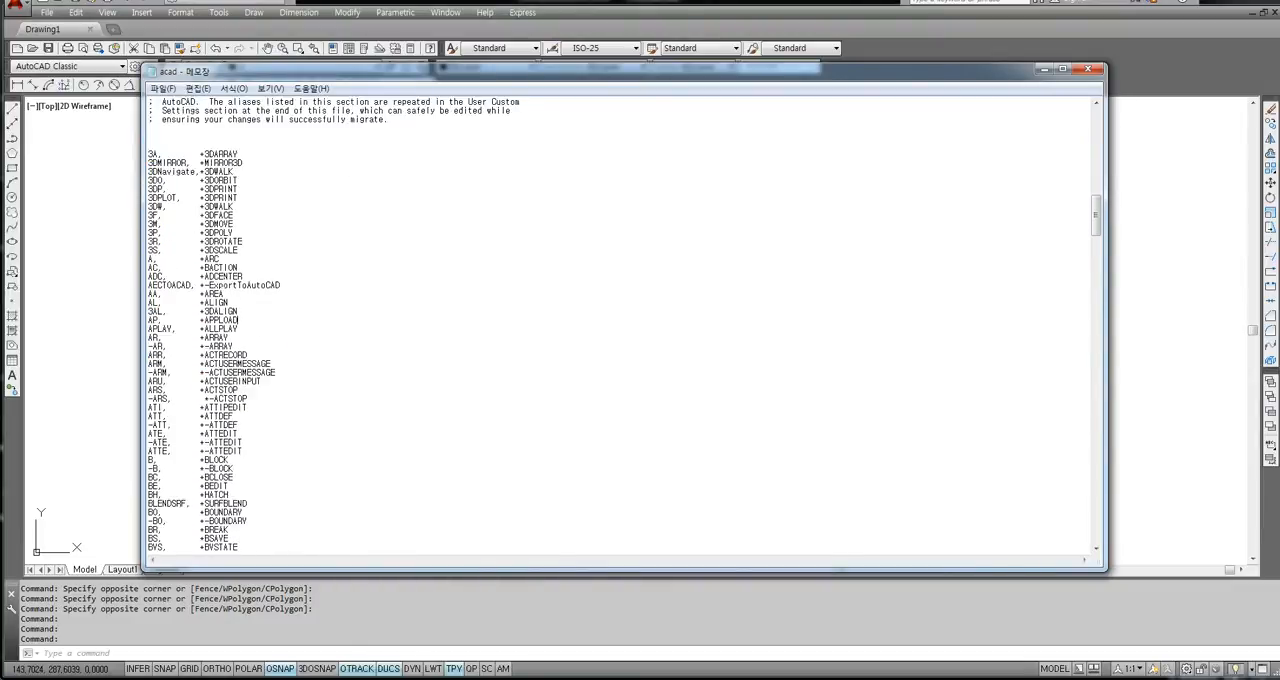
pyautogui.scroll(-4, 622, 324)
pyautogui.moveTo(195, 128); pyautogui.dragTo(240, 128)
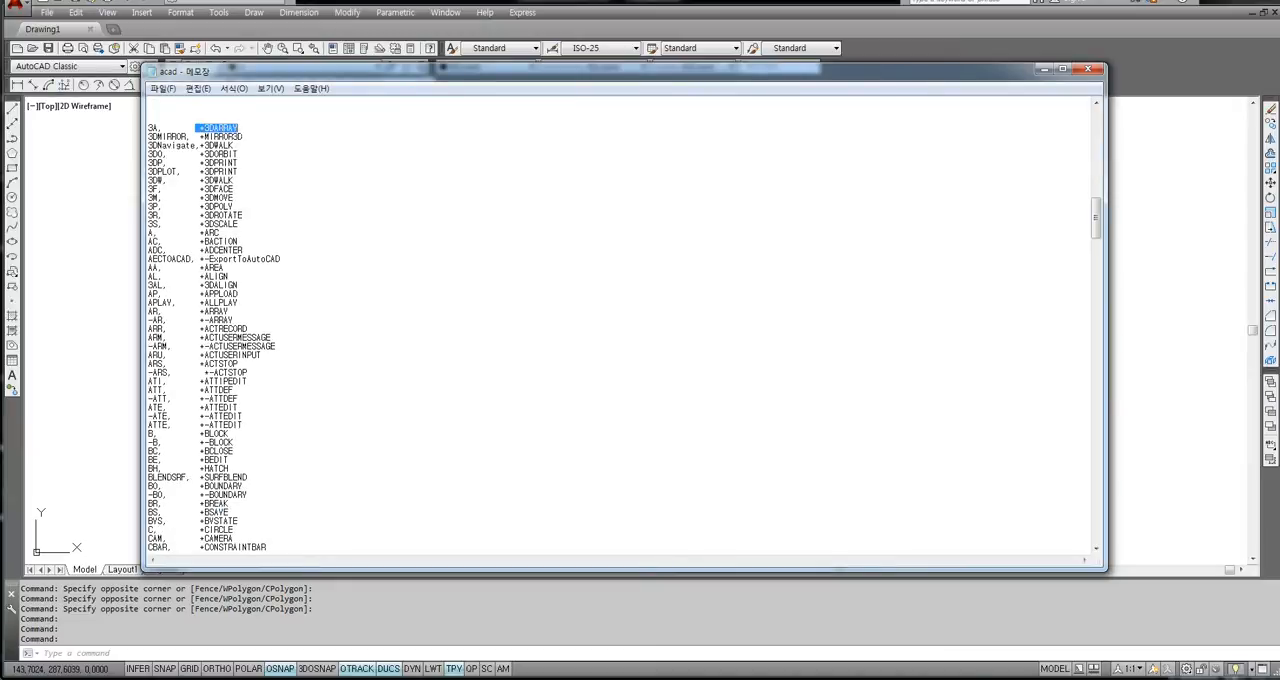
pyautogui.click(242, 171)
pyautogui.moveTo(198, 128); pyautogui.dragTo(236, 128)
pyautogui.click(238, 162)
pyautogui.moveTo(200, 128); pyautogui.dragTo(203, 146)
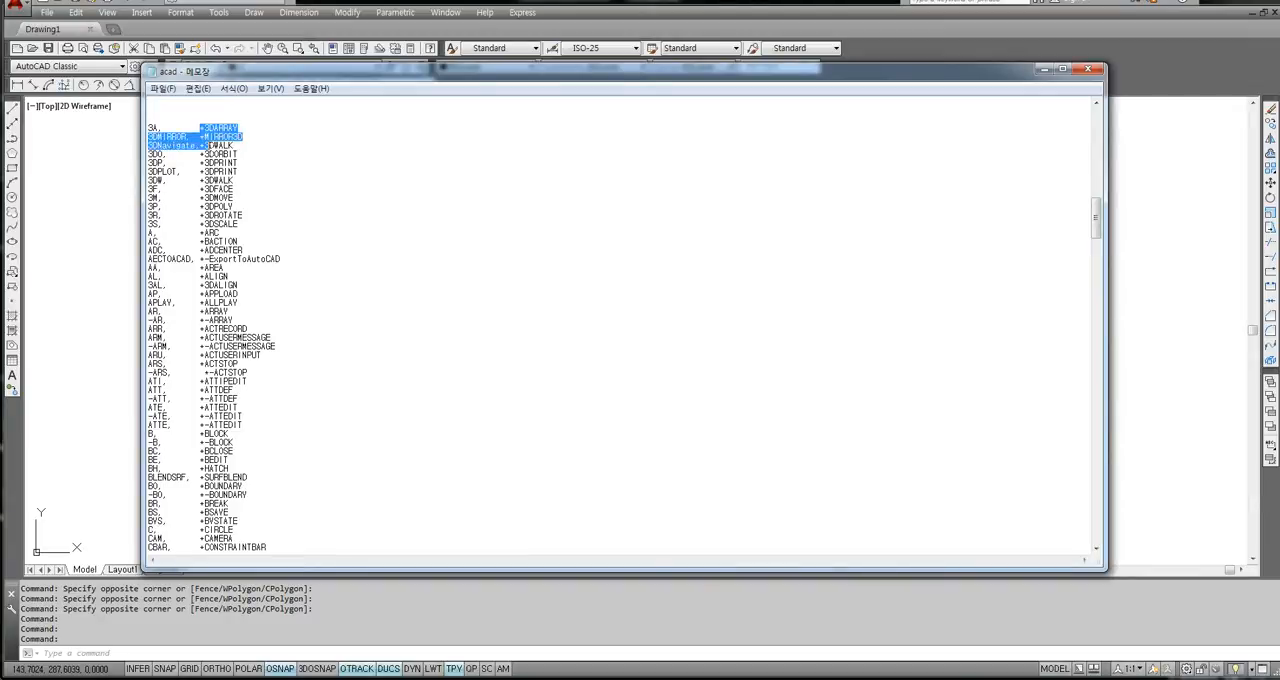
pyautogui.click(209, 198)
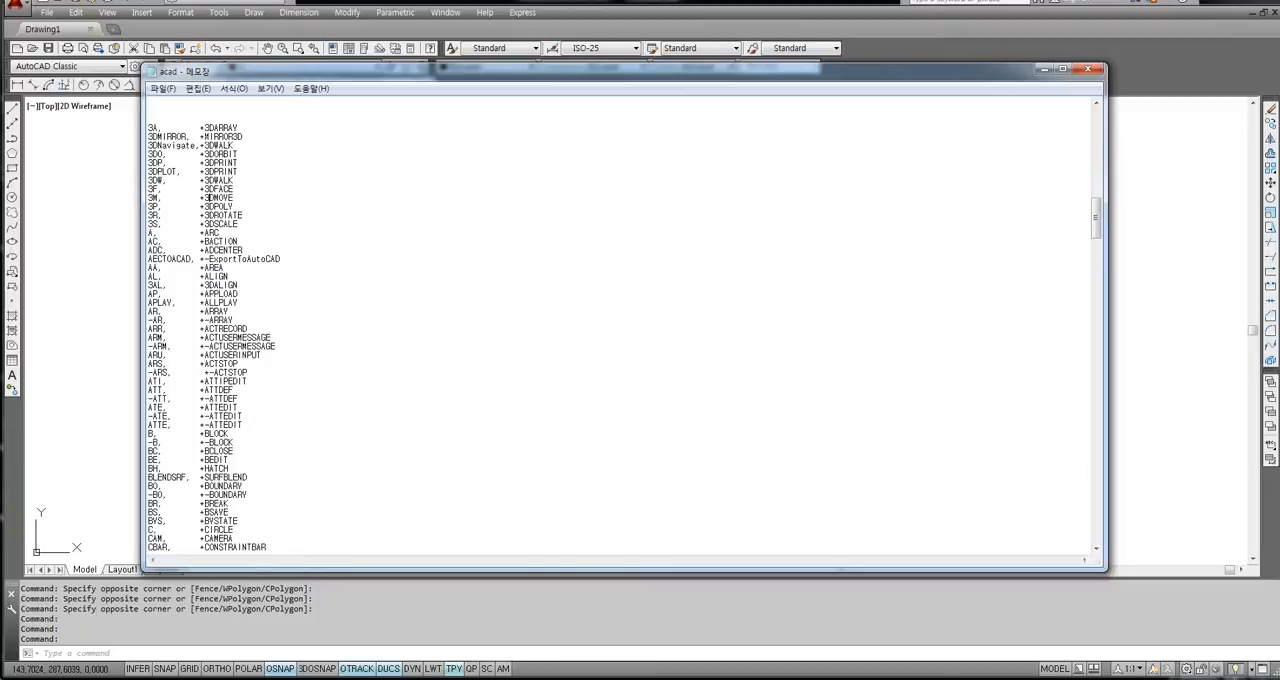
# Change the alias of the LINE command to 1 in the alias list.
pyautogui.scroll(-20, 206, 198)
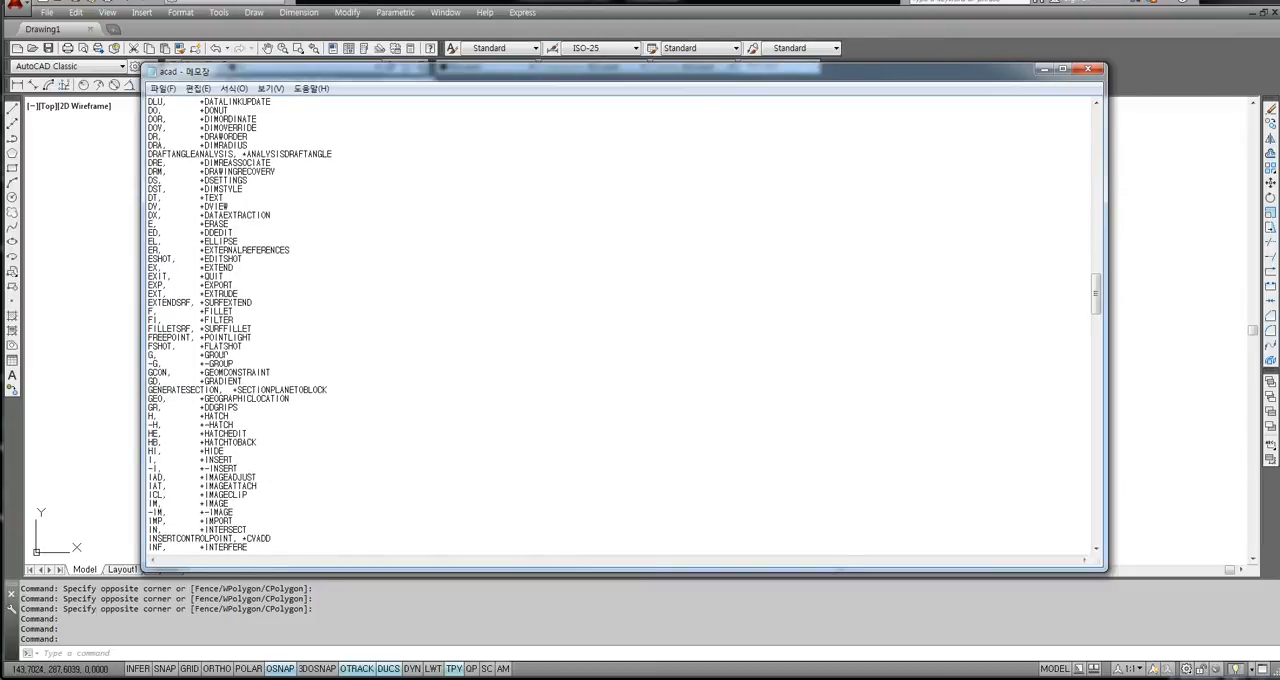
pyautogui.scroll(-13, 206, 198)
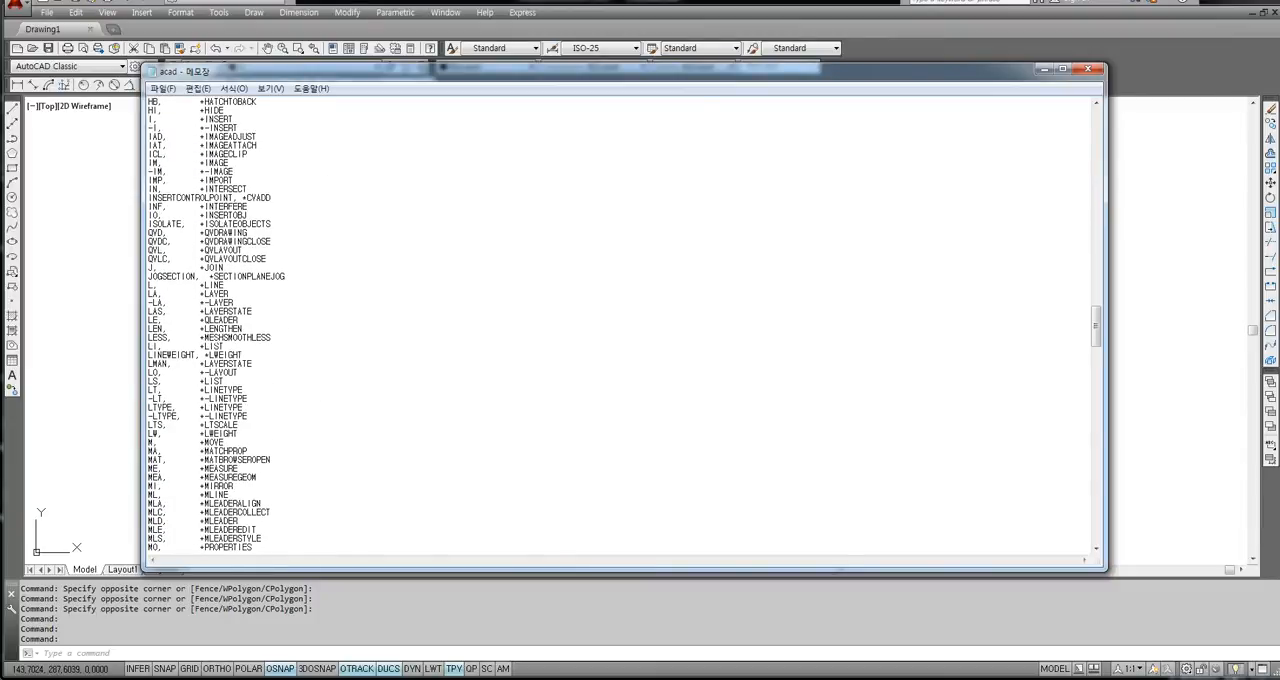
pyautogui.moveTo(225, 285); pyautogui.dragTo(147, 285)
pyautogui.click(235, 320)
pyautogui.moveTo(196, 285); pyautogui.dragTo(224, 285)
pyautogui.click(206, 303)
pyautogui.click(223, 311)
pyautogui.moveTo(154, 285); pyautogui.dragTo(148, 285)
pyautogui.write('1')
pyautogui.moveTo(154, 285); pyautogui.dragTo(148, 285)
pyautogui.click(214, 286)
pyautogui.click(149, 286)
# Save the edited acad.pgp file and close it to return to the drawing.
pyautogui.click(162, 89)
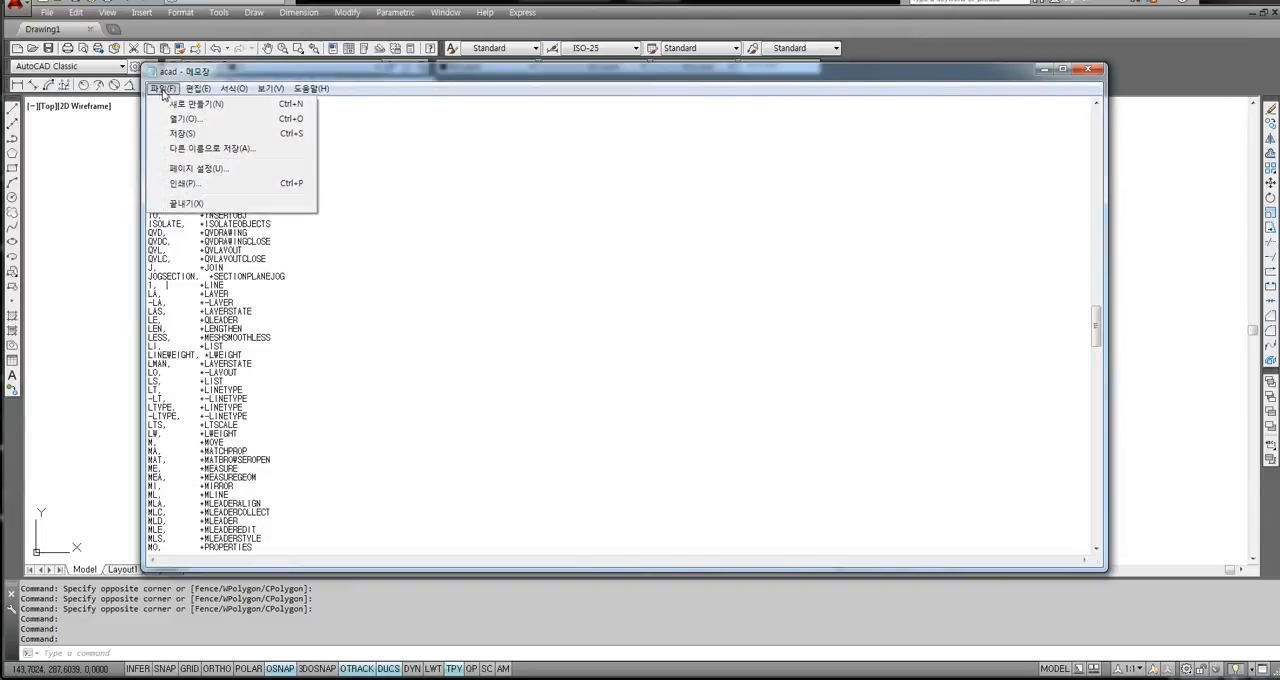
pyautogui.click(184, 139)
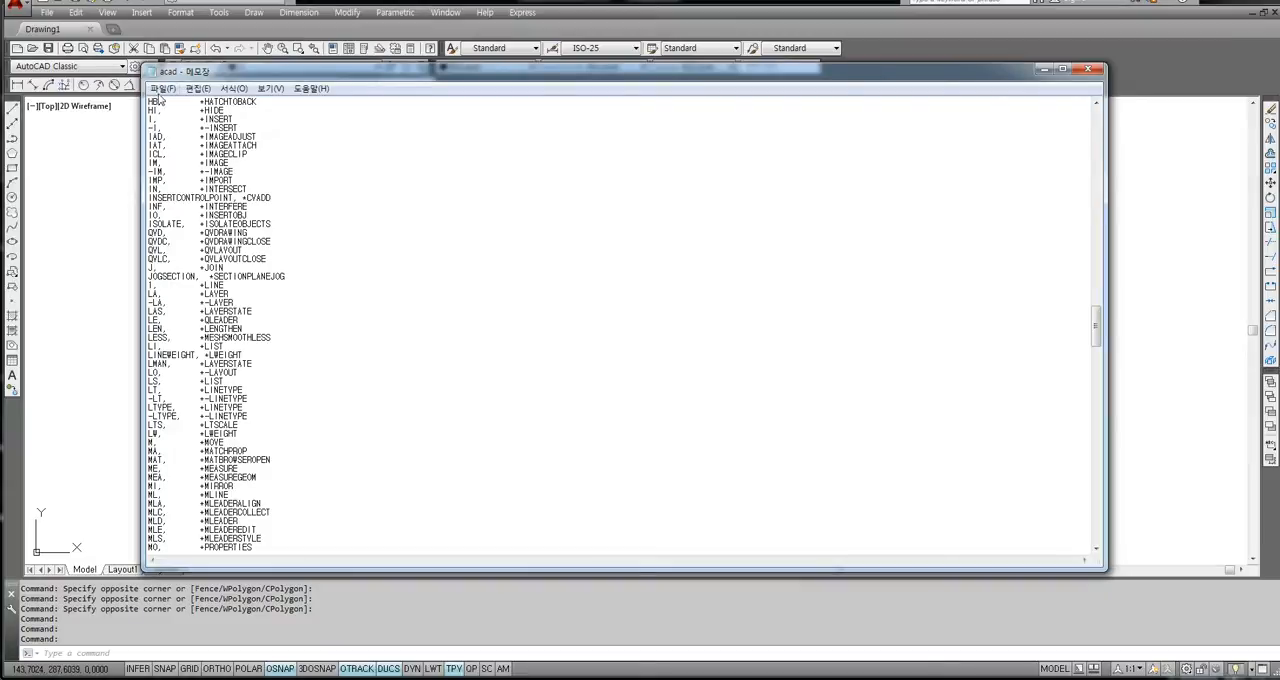
pyautogui.click(163, 89)
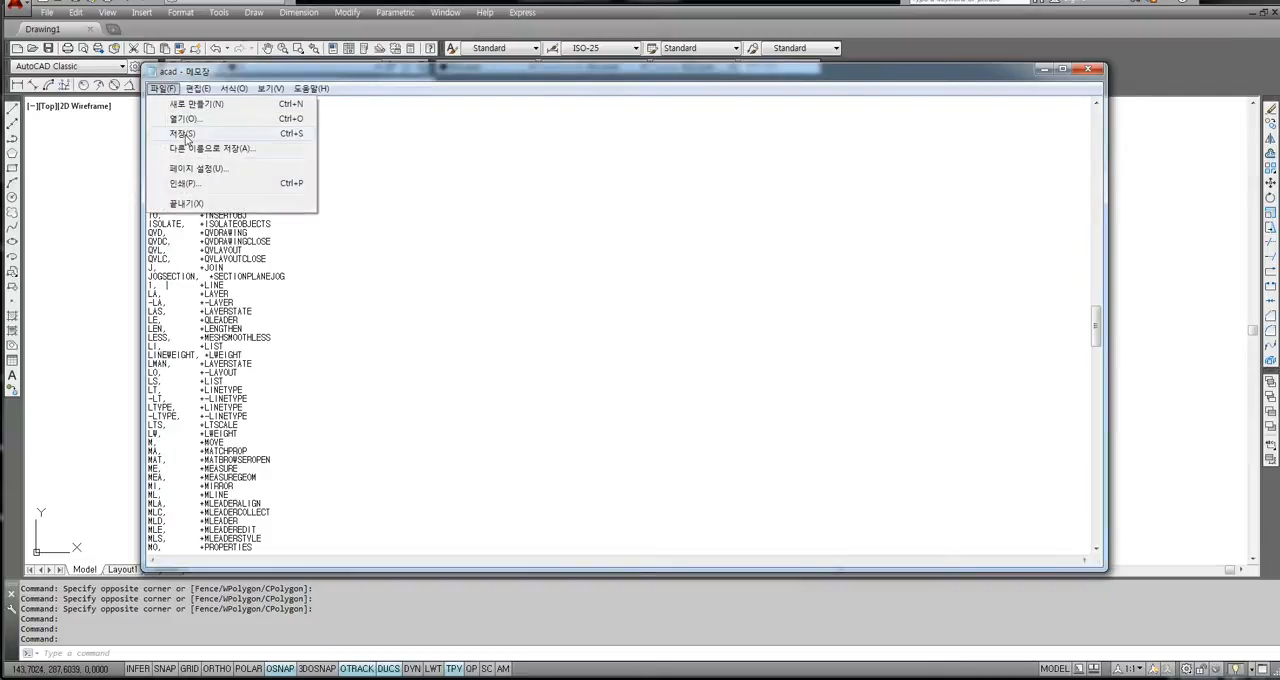
pyautogui.click(186, 139)
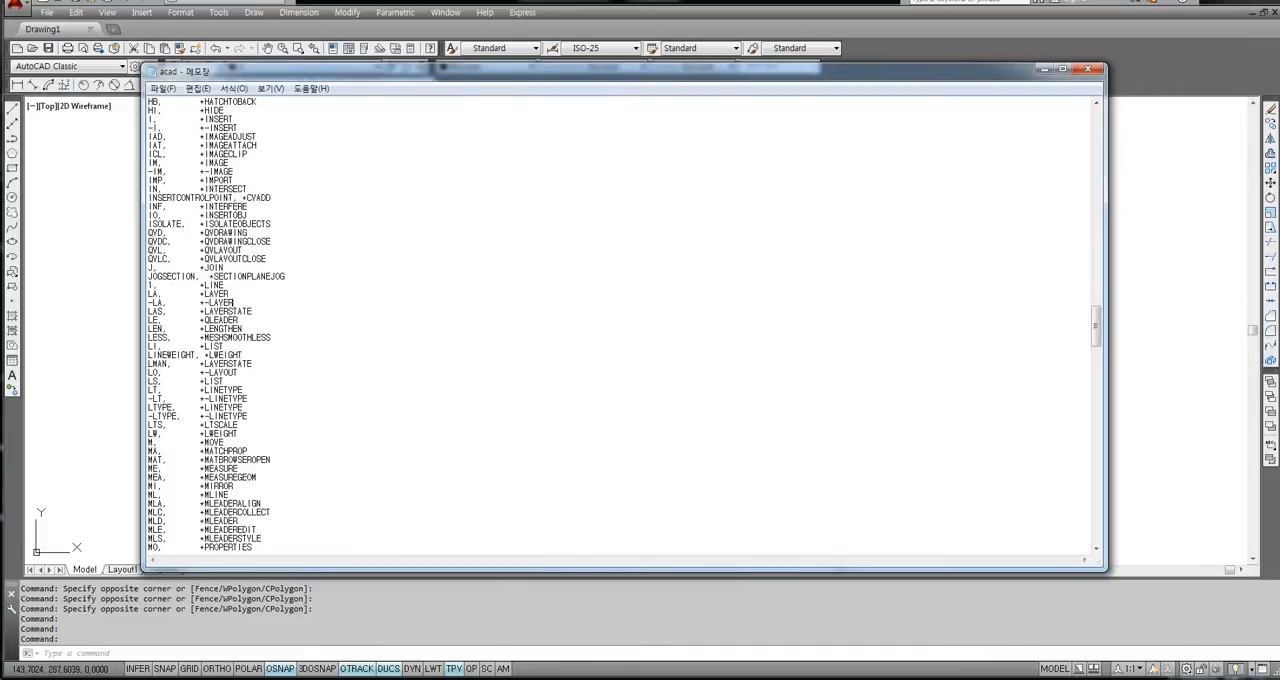
pyautogui.click(1090, 72)
# Try twice to start the LINE command in the drawing with the alias 1.
pyautogui.click(814, 271)
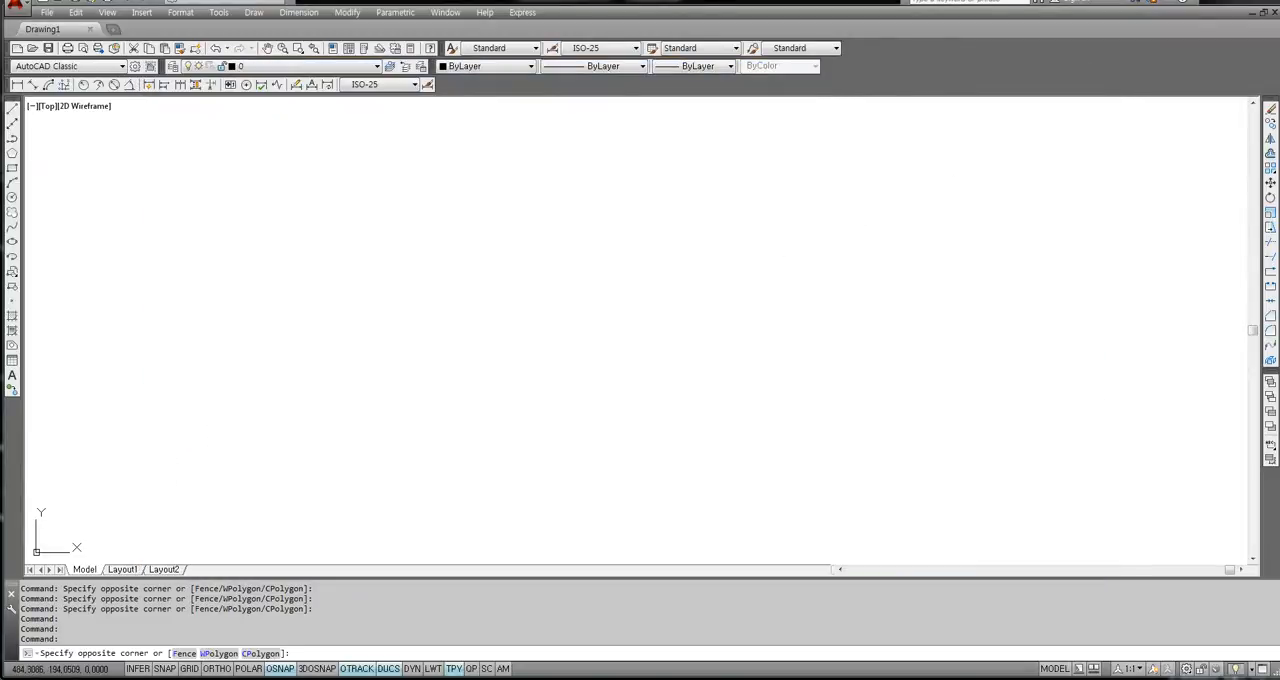
pyautogui.click(385, 407)
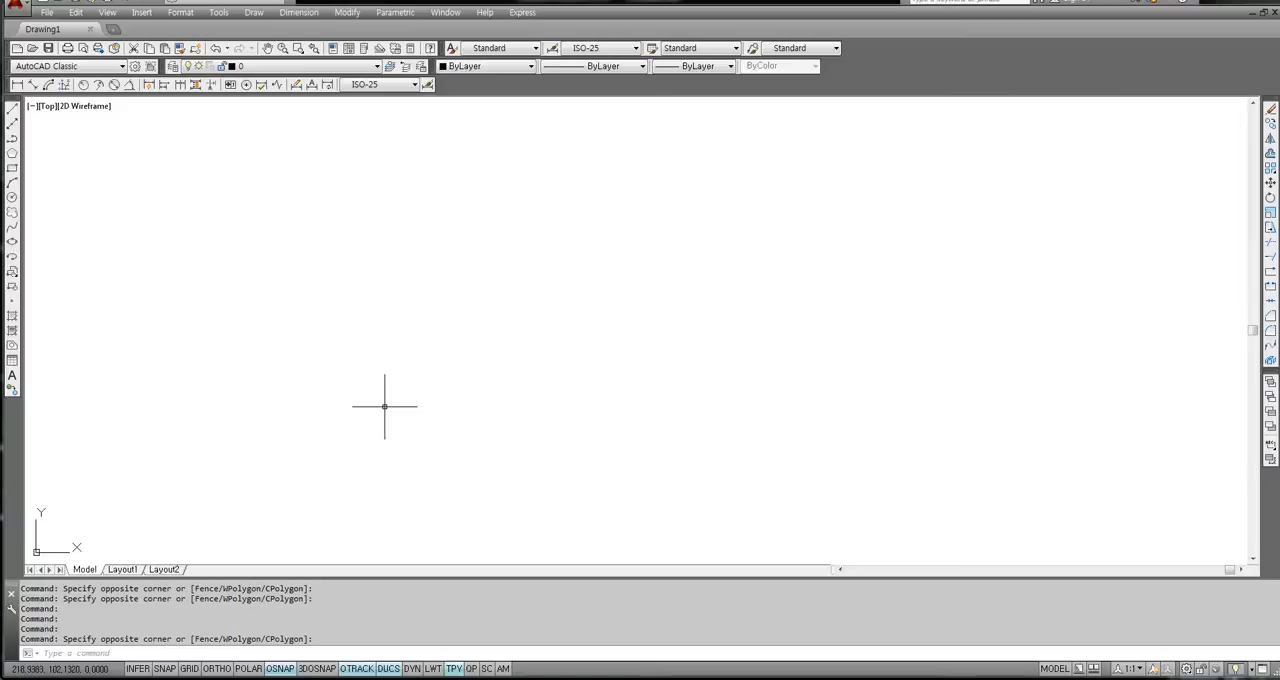
pyautogui.write('1')
pyautogui.press('Return')
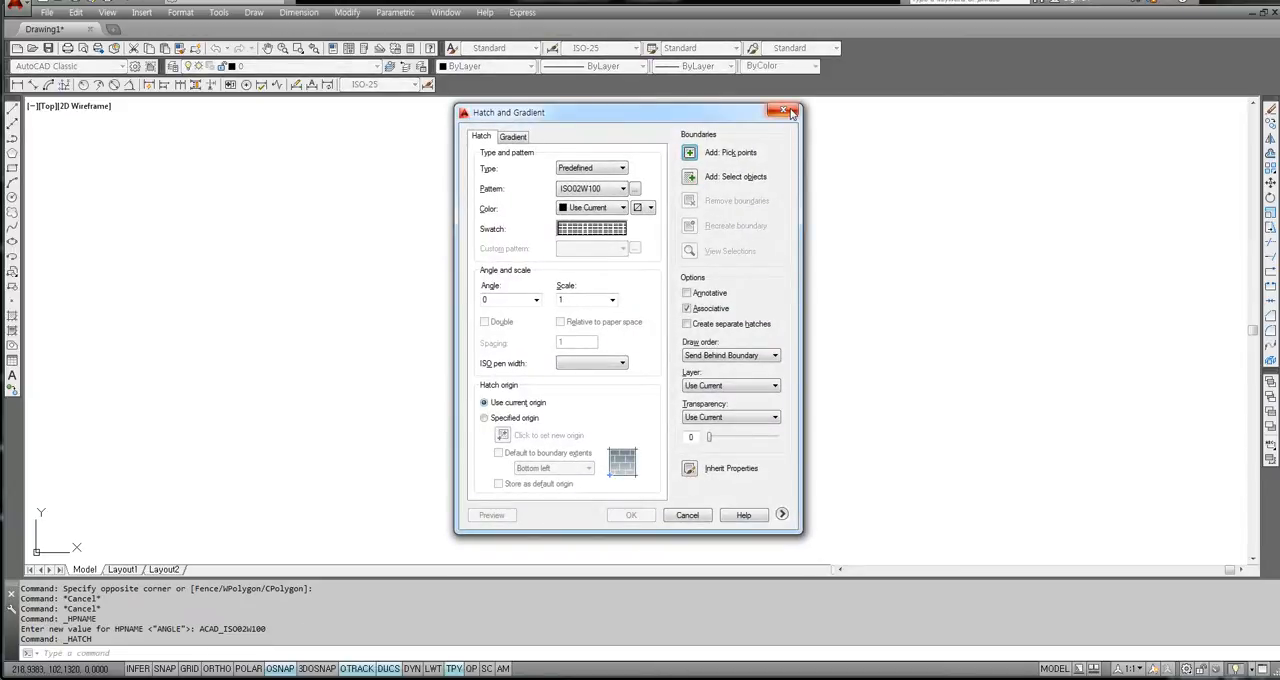
pyautogui.click(784, 110)
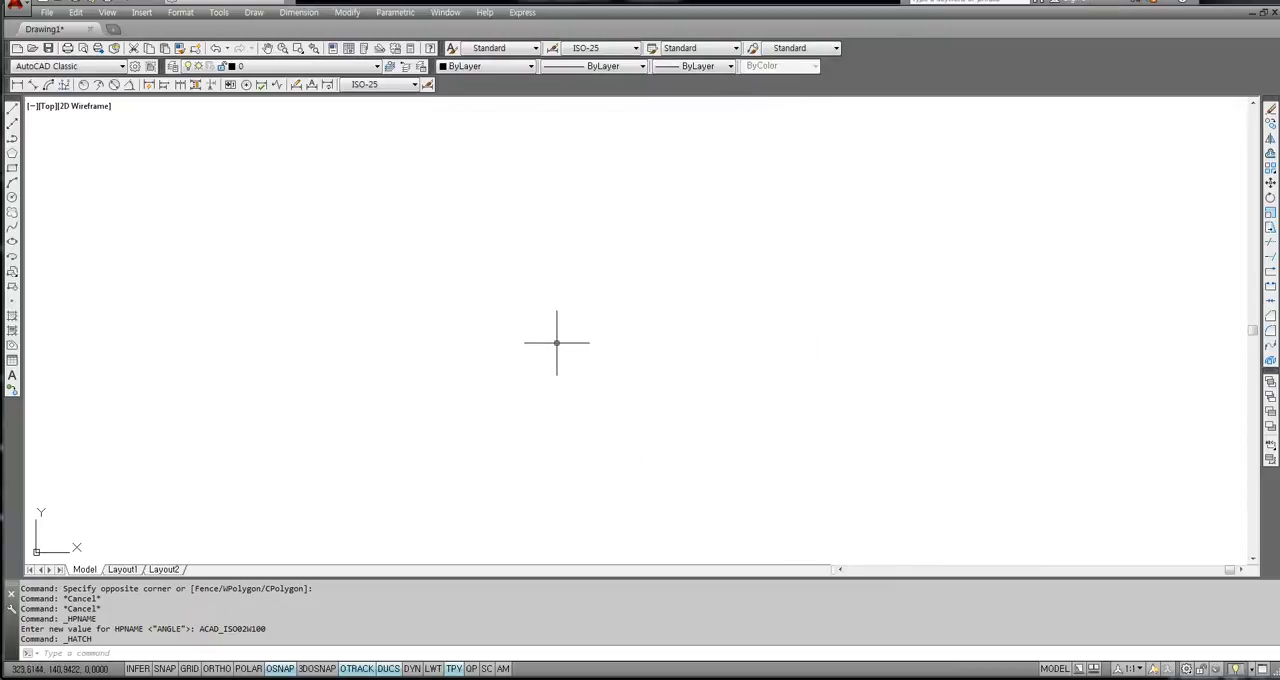
pyautogui.write('1')
pyautogui.press('Return')
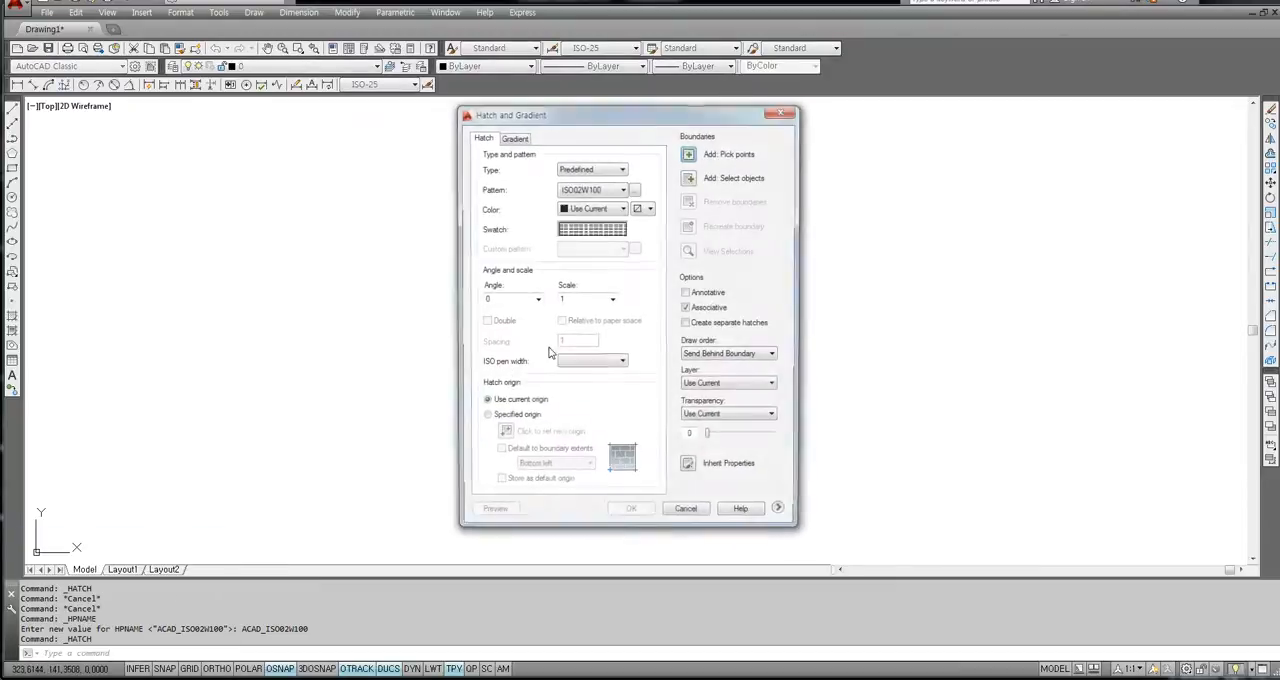
pyautogui.click(784, 111)
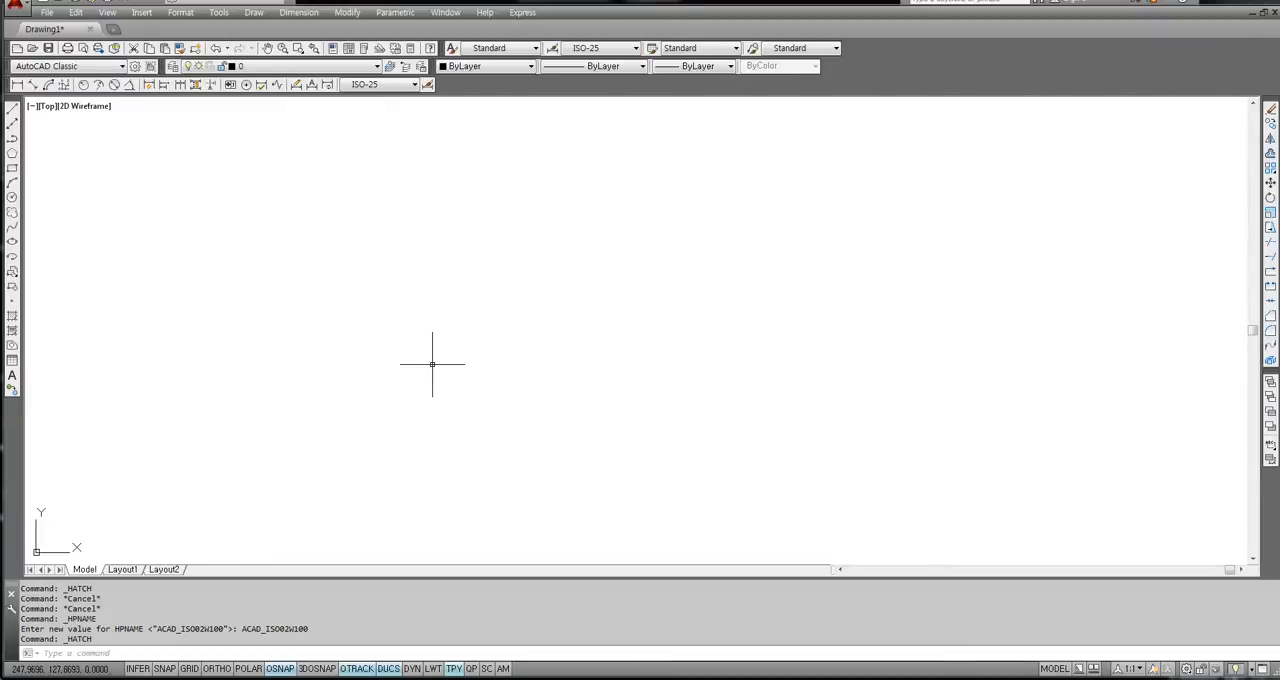
# Reopen the acad.pgp program parameters file, move its window aside and go to the command alias list.
pyautogui.click(225, 14)
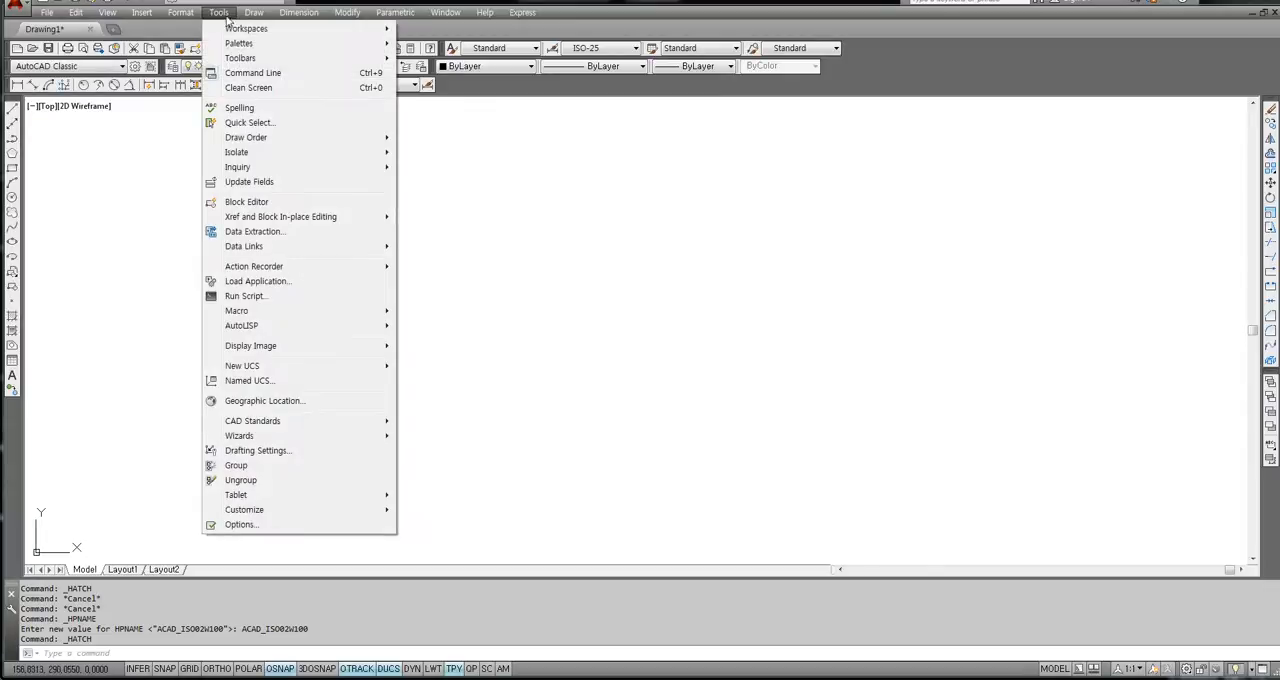
pyautogui.moveTo(283, 512)
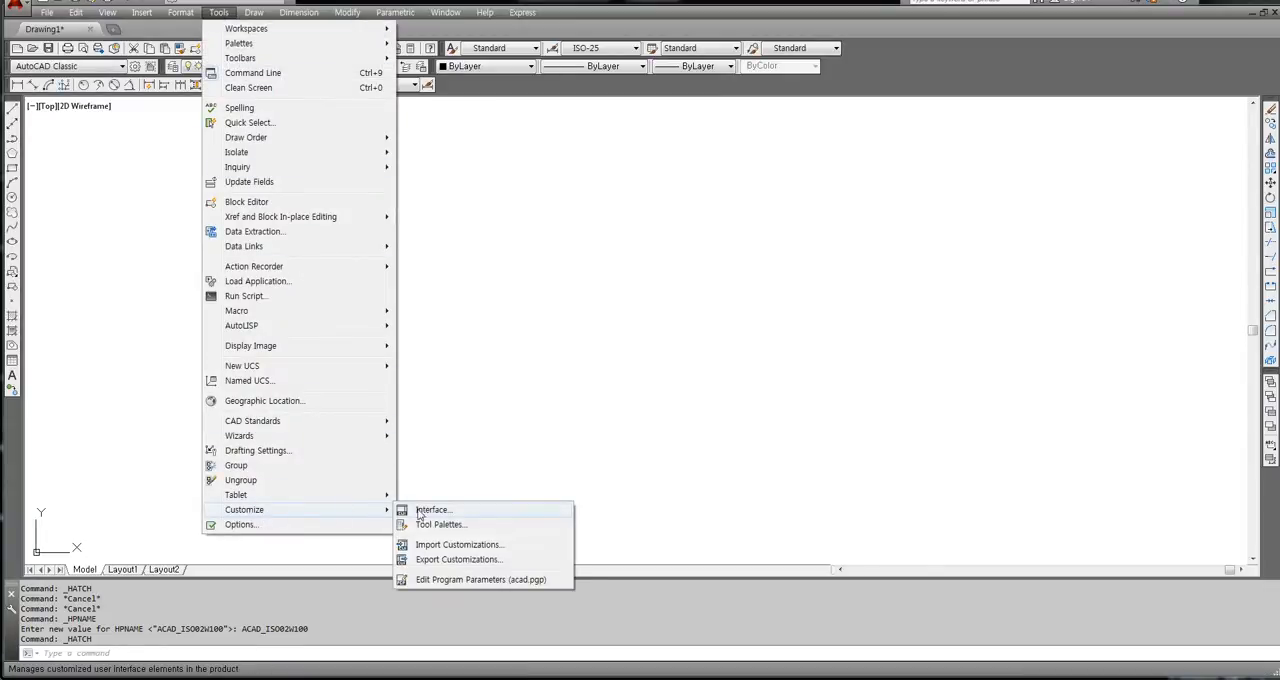
pyautogui.click(444, 580)
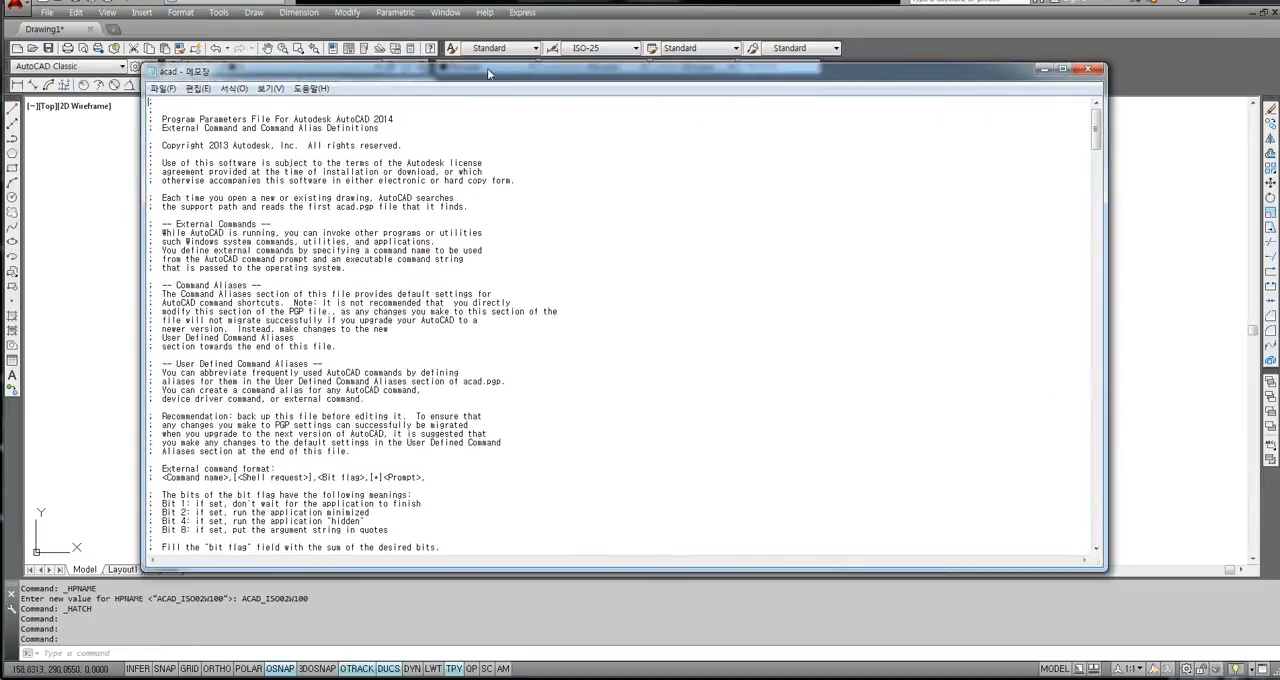
pyautogui.moveTo(487, 68); pyautogui.dragTo(673, 104)
pyautogui.scroll(-18, 780, 340)
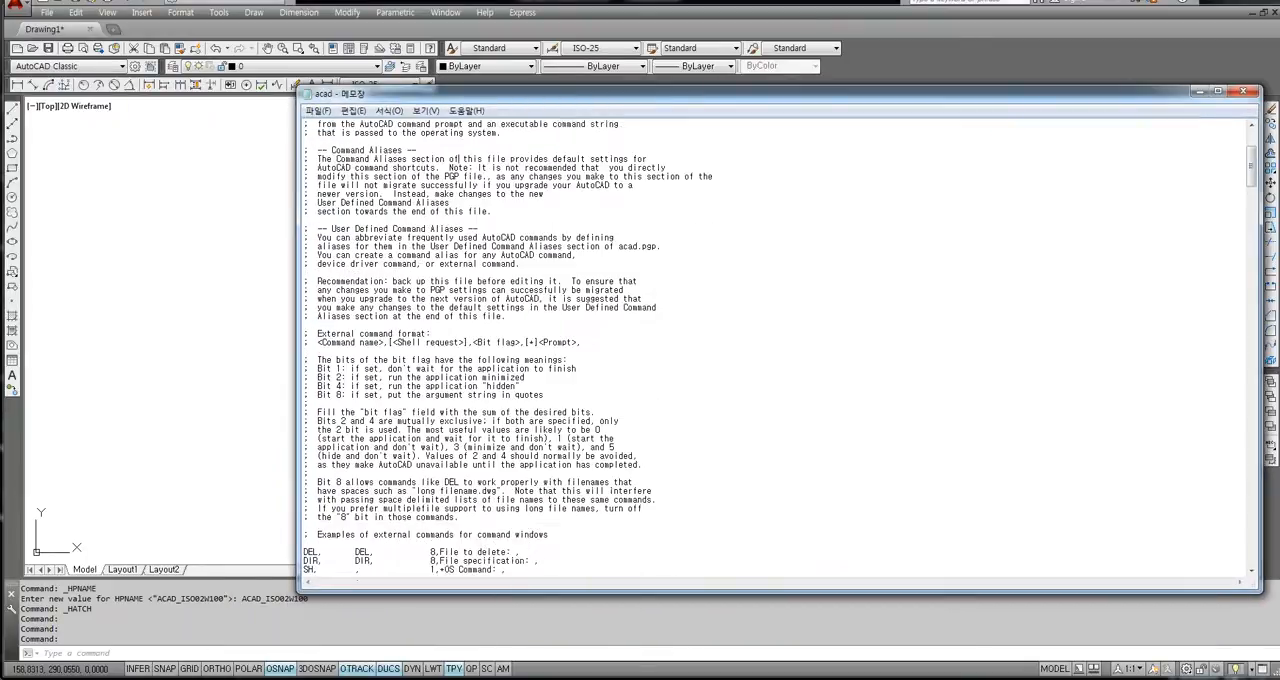
pyautogui.scroll(-20, 780, 340)
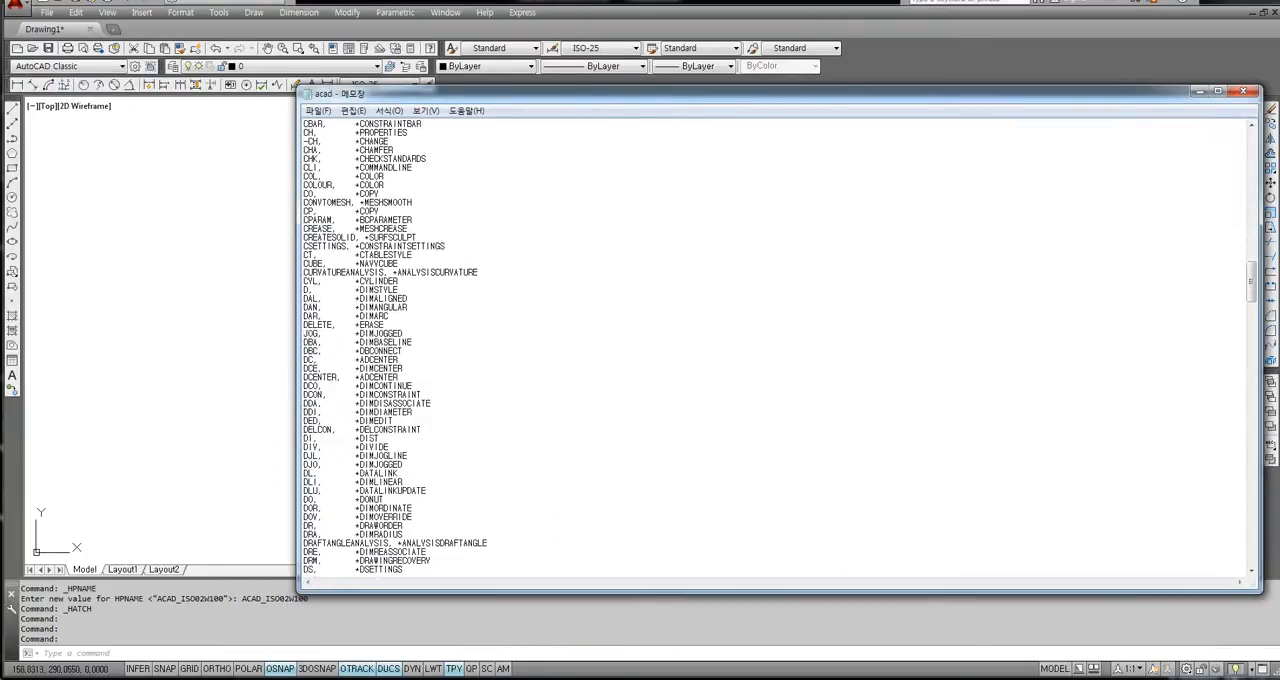
# Find the LINE entry in the command alias list and check its alias.
pyautogui.scroll(-13, 780, 345)
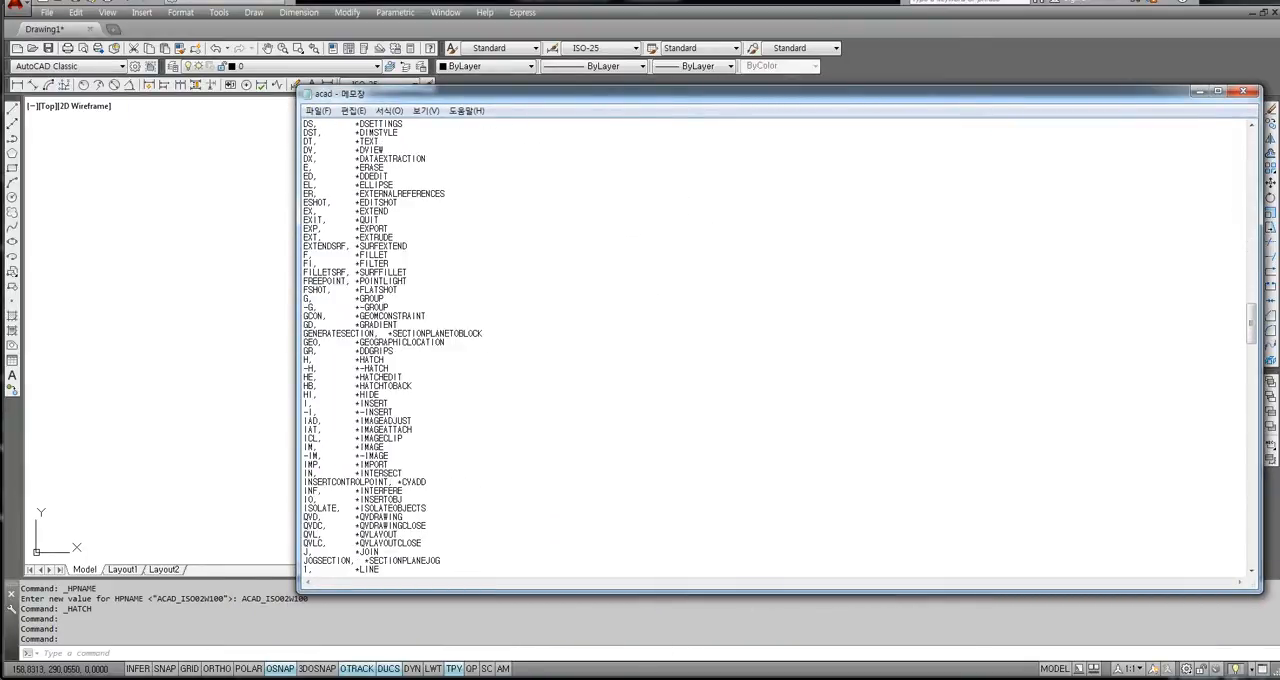
pyautogui.scroll(-7, 780, 345)
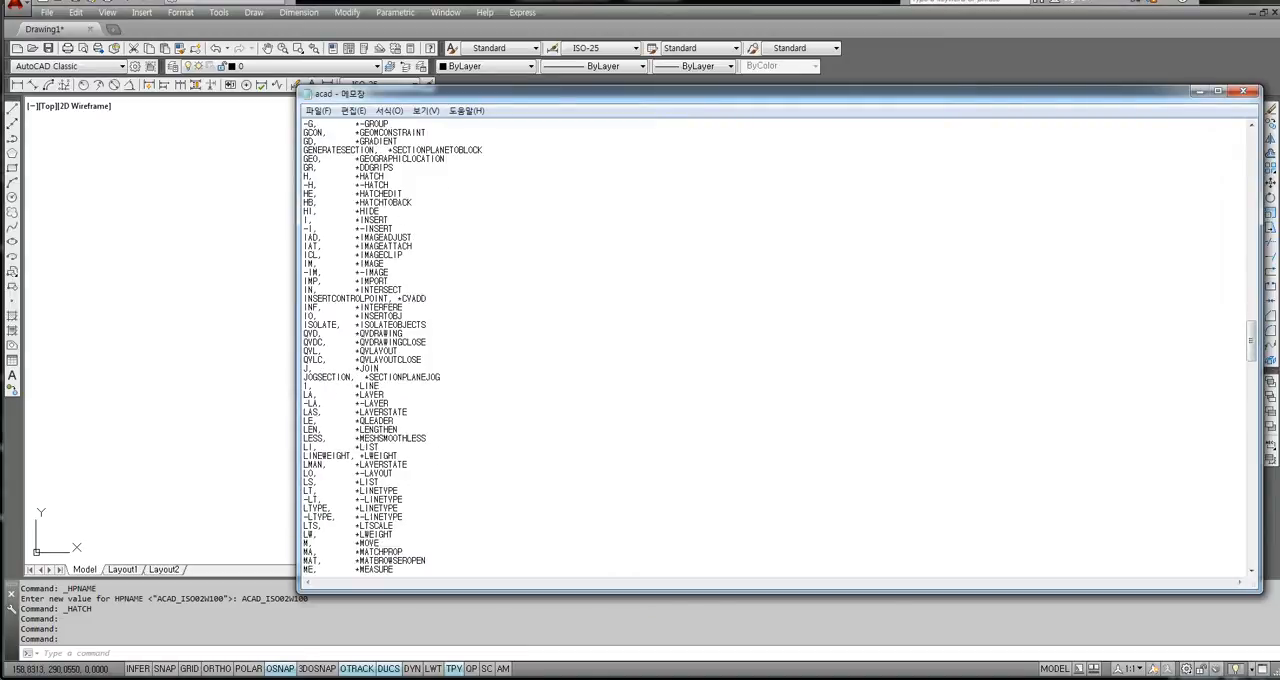
pyautogui.moveTo(381, 386); pyautogui.dragTo(303, 386)
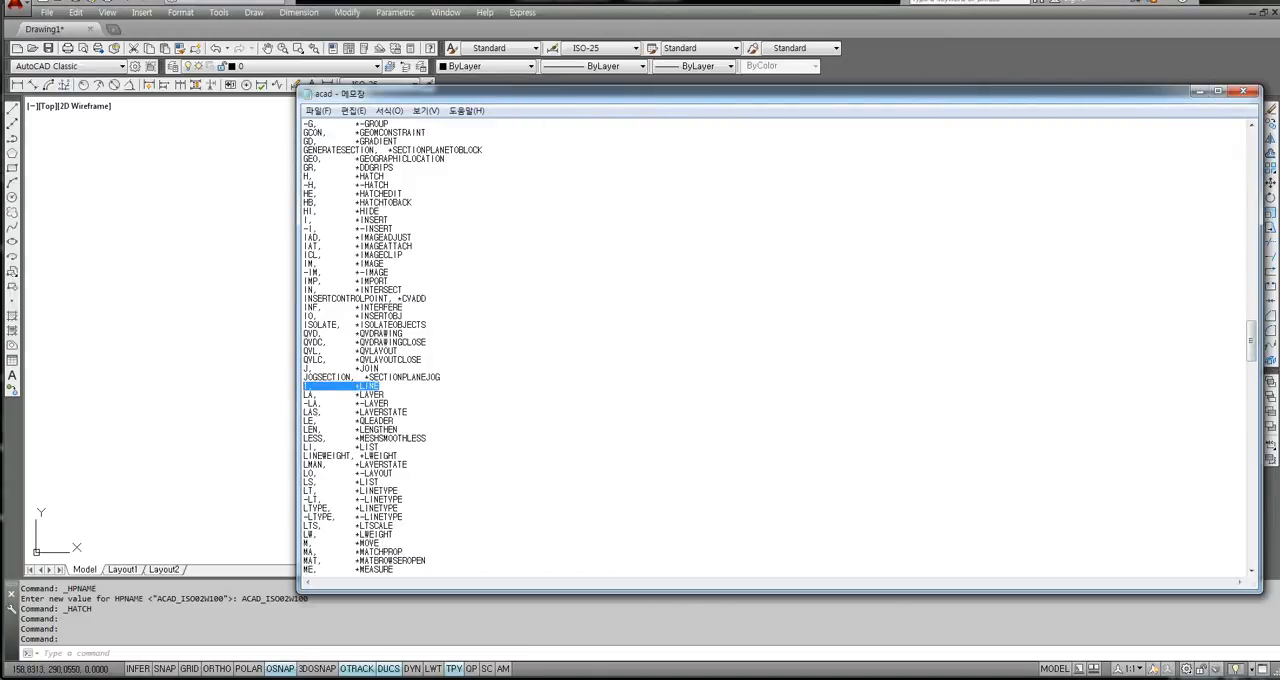
pyautogui.click(379, 386)
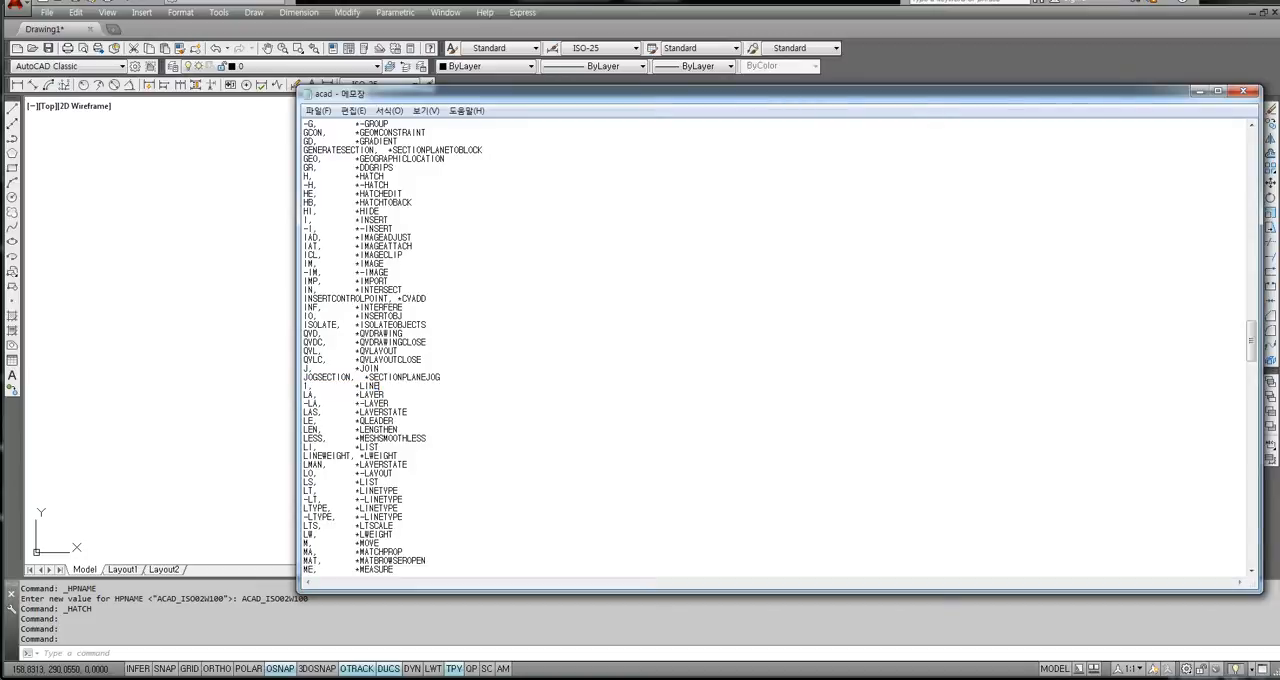
# Save the acad.pgp file again and close its window to get back to the drawing area.
pyautogui.click(319, 113)
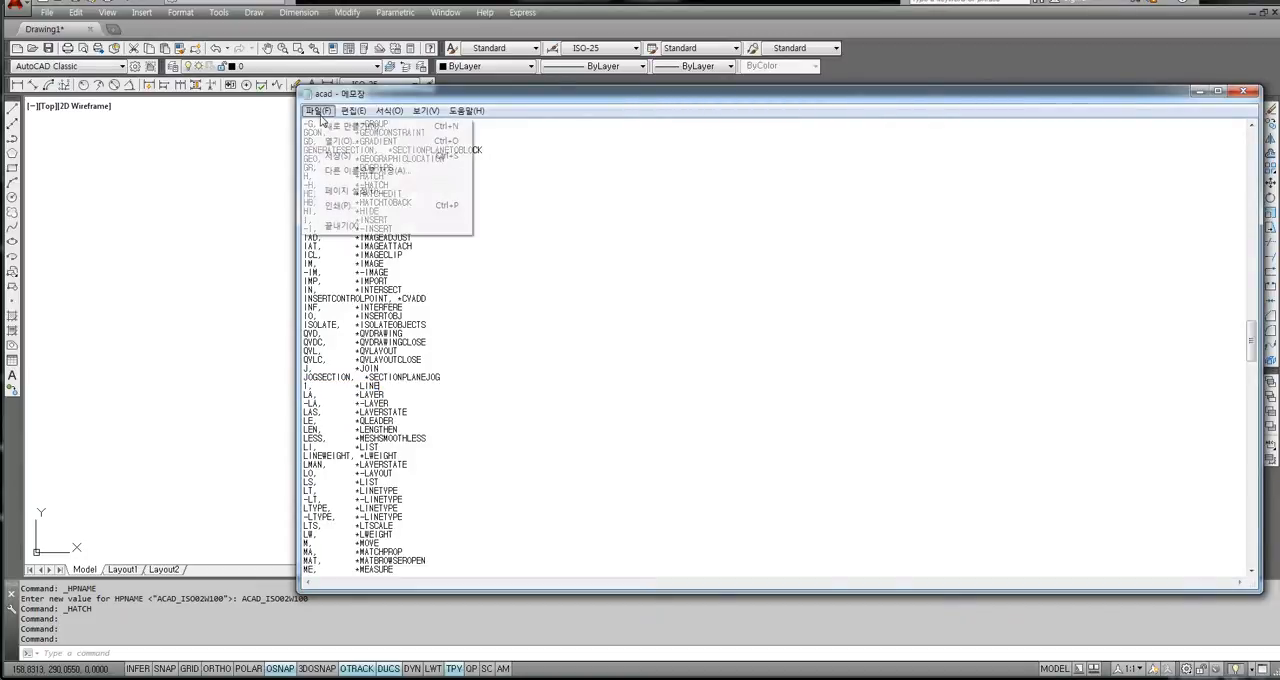
pyautogui.click(342, 157)
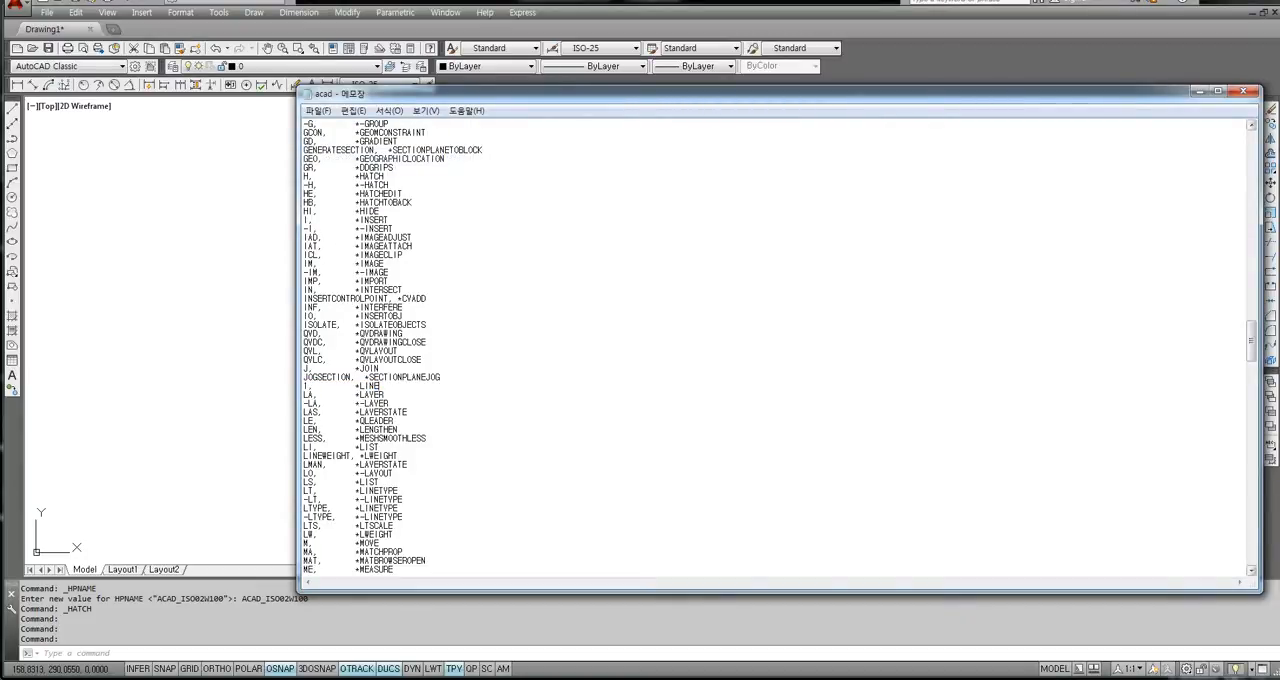
pyautogui.click(1243, 92)
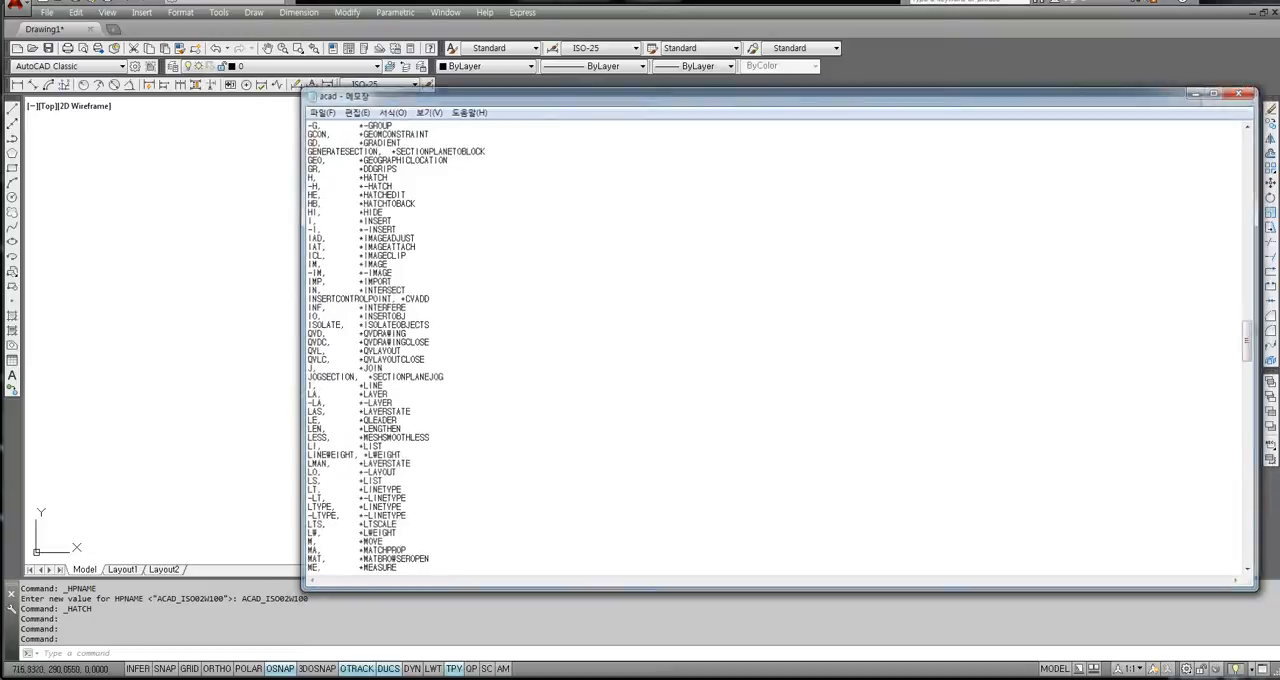
pyautogui.click(363, 391)
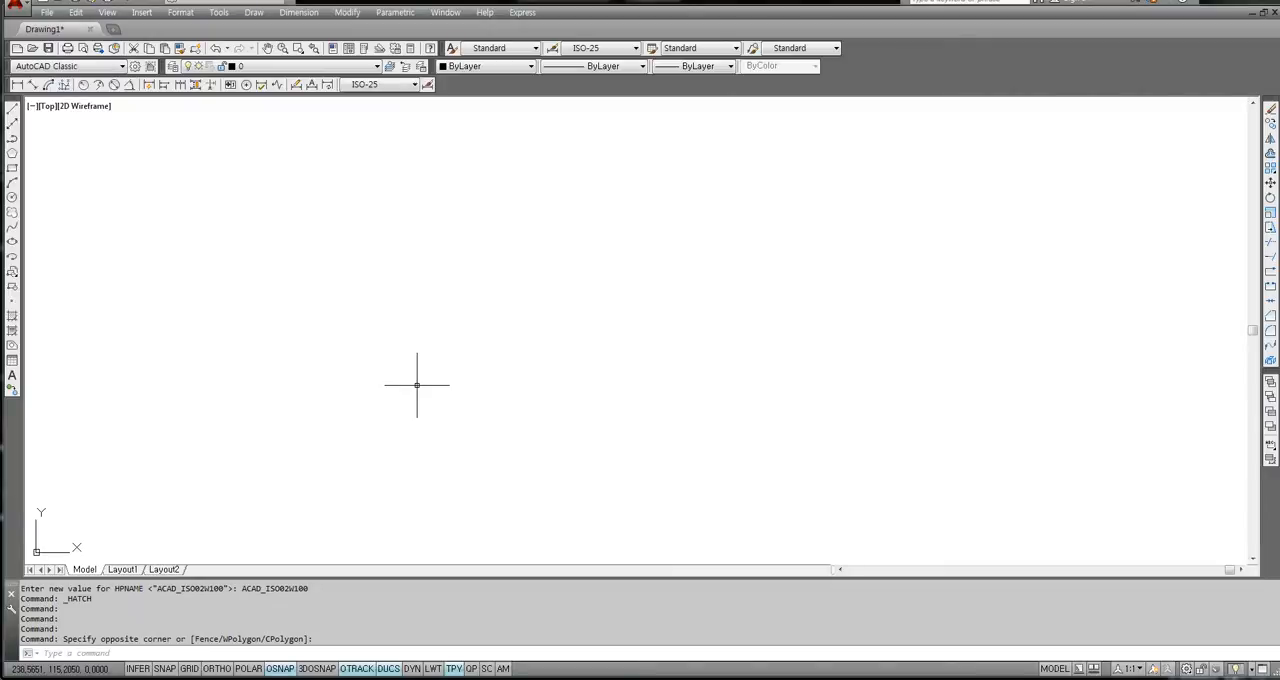
# Open 한컴오피스 한글 2010 and write the note "명령어 초기화" with "Reinit 엔터" on the line below.
pyautogui.press('super')
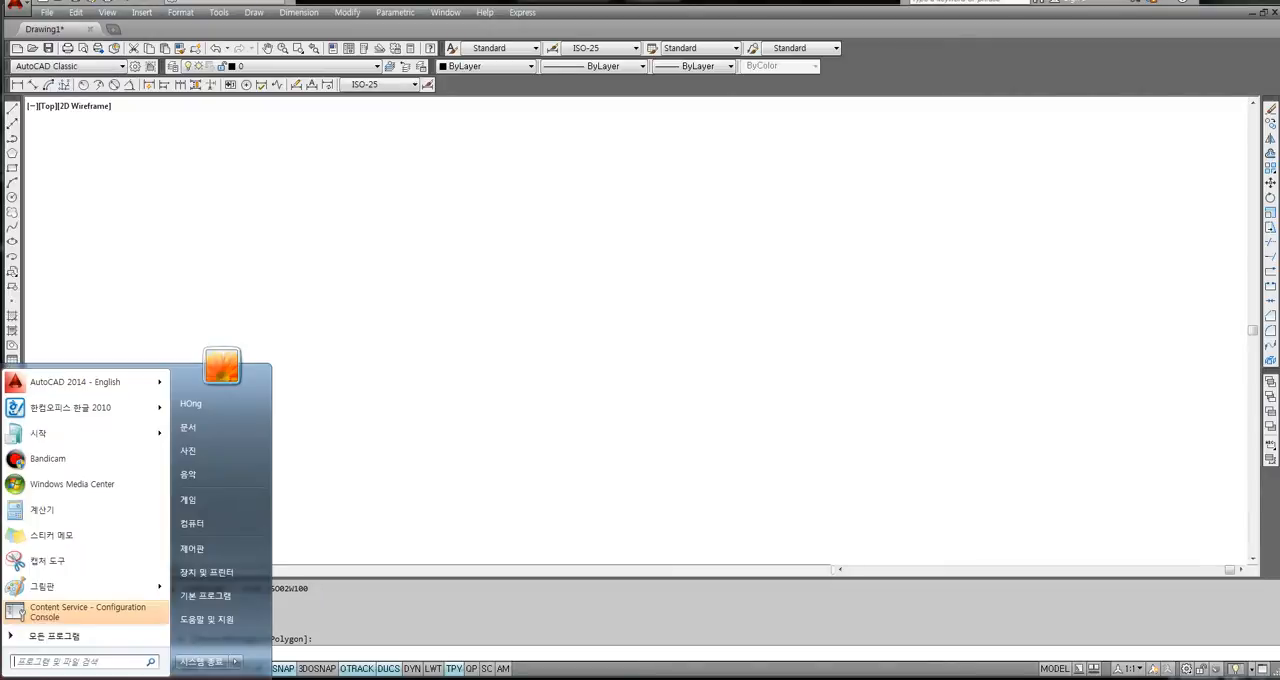
pyautogui.click(75, 410)
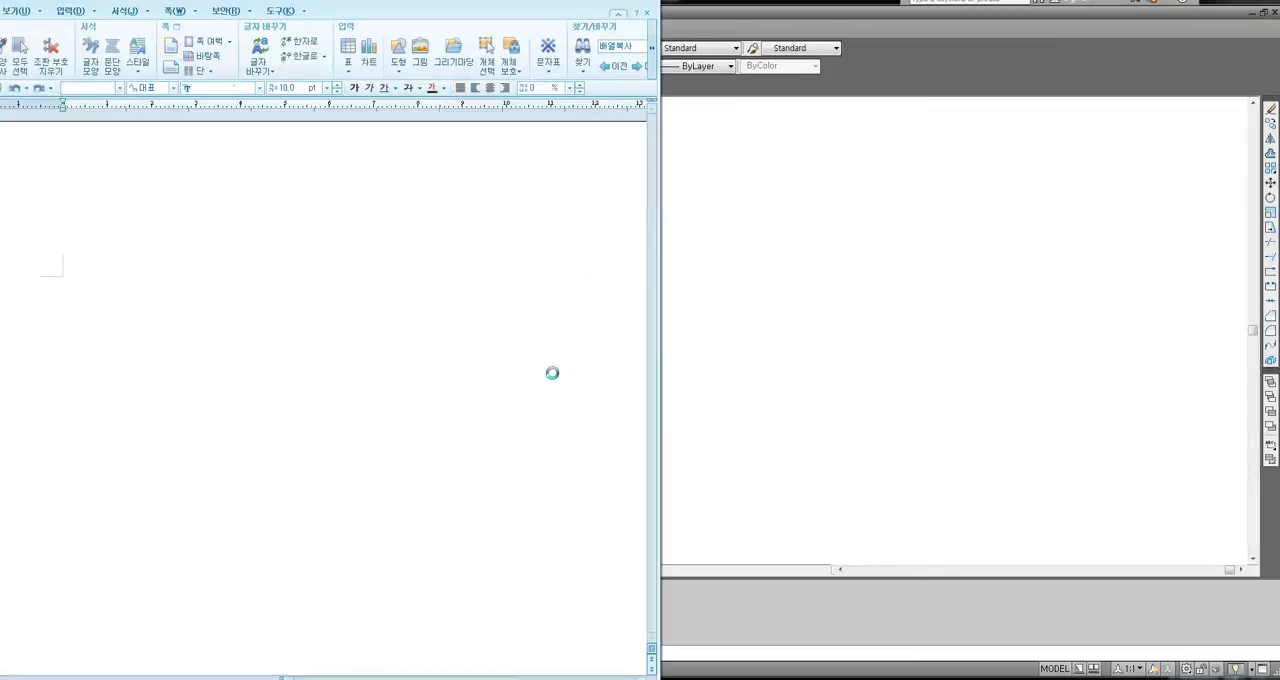
pyautogui.write('며')
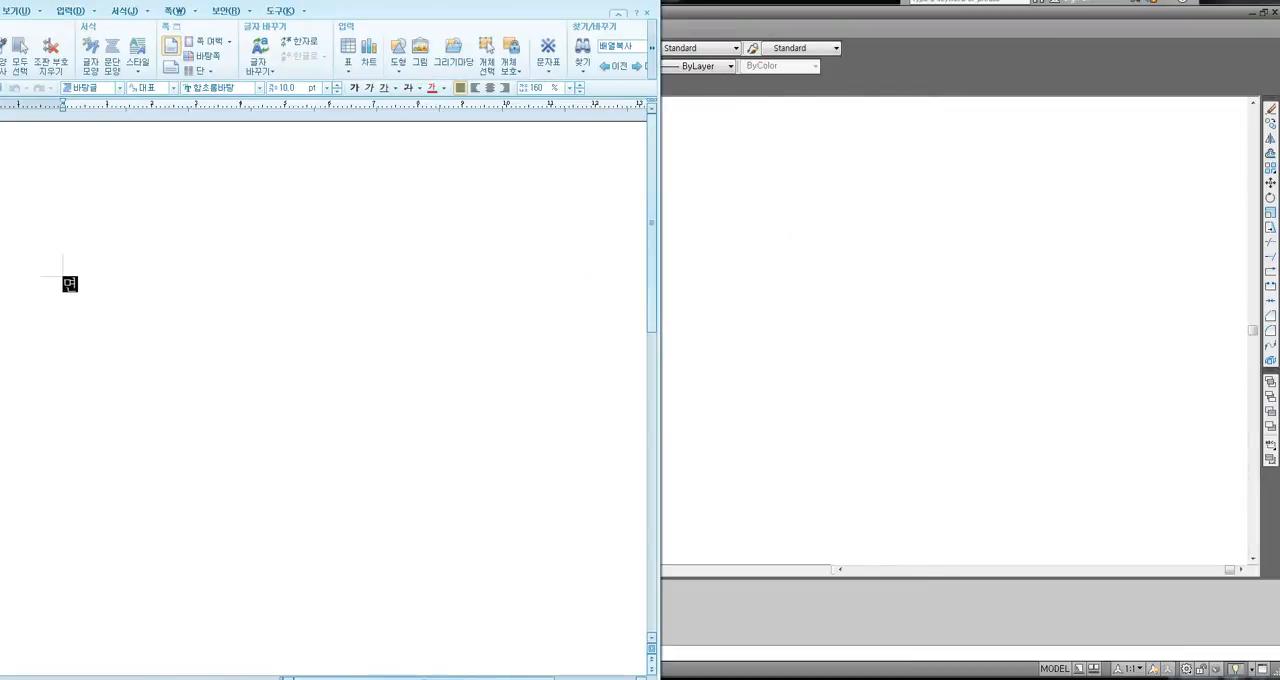
pyautogui.write('령어 초기화')
pyautogui.press('Return')
pyautogui.write('Reinit ')
pyautogui.write('엔터')
pyautogui.press('Return')
# Add "(재-초기화)" after "Reinit 엔터" in the note.
pyautogui.moveTo(63, 312); pyautogui.dragTo(105, 311)
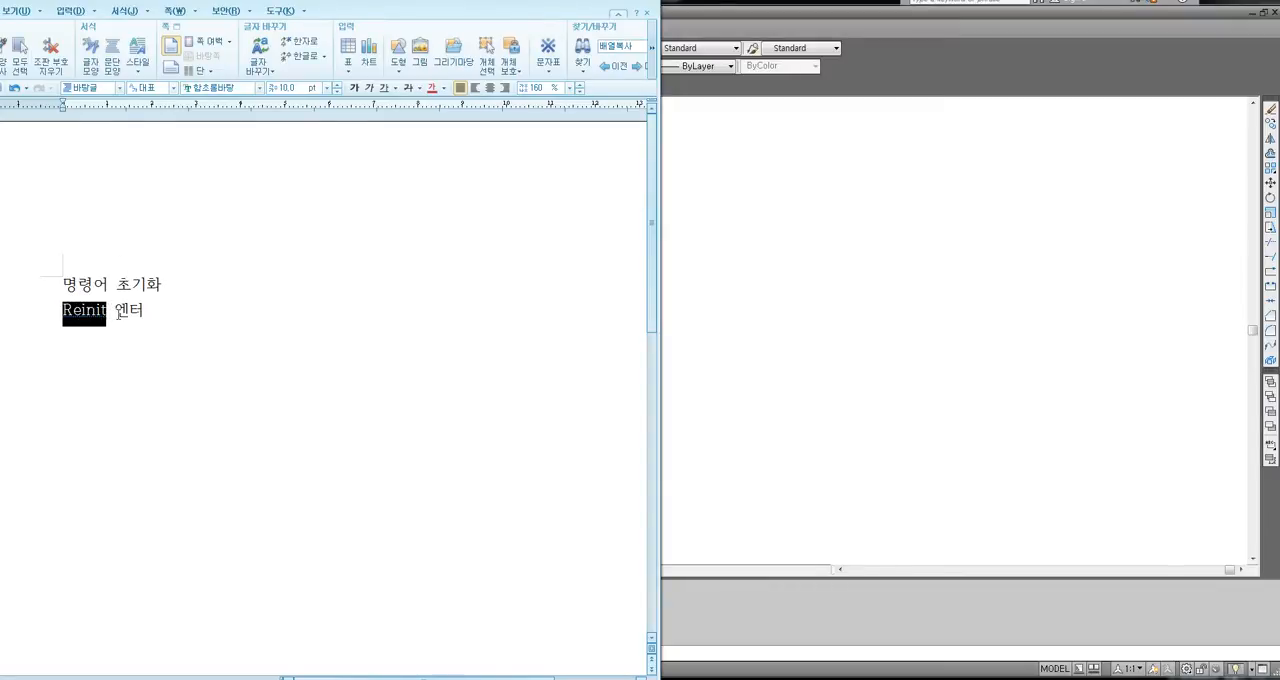
pyautogui.click(154, 312)
pyautogui.write('(')
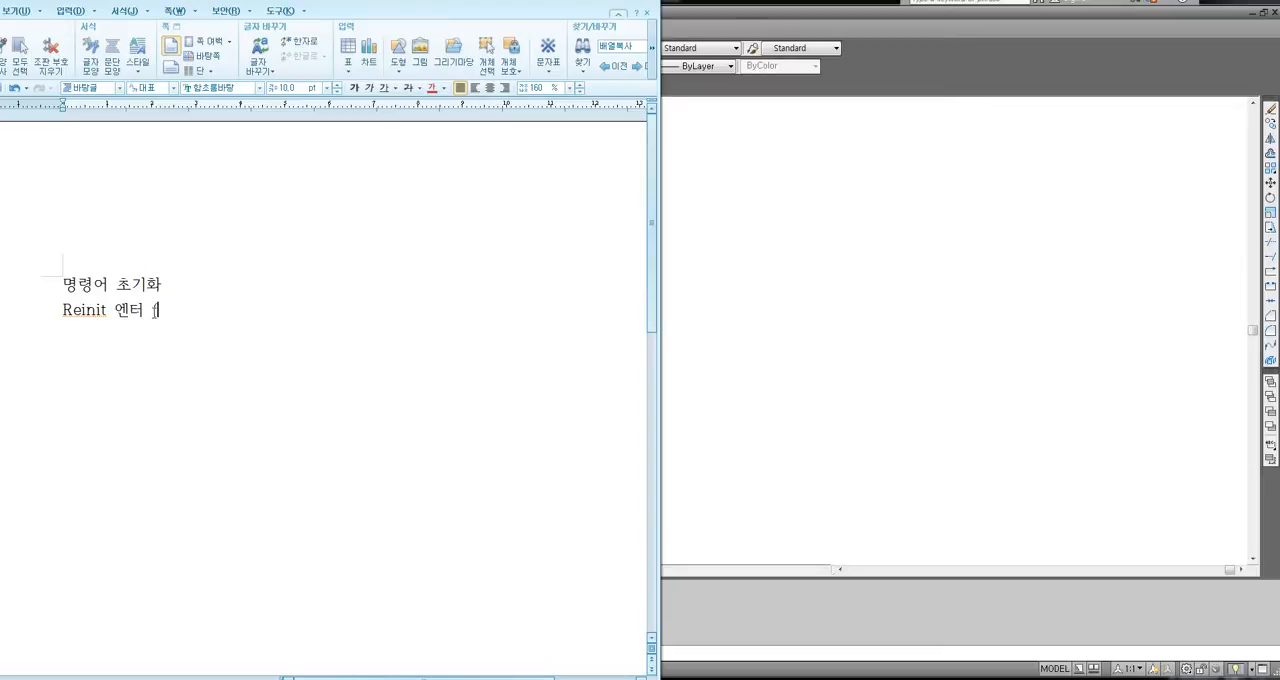
pyautogui.write('재-초기화)')
pyautogui.press('Return')
# Switch back to AutoCAD, run REINIT and reinitialize the PGP file.
pyautogui.click(835, 300)
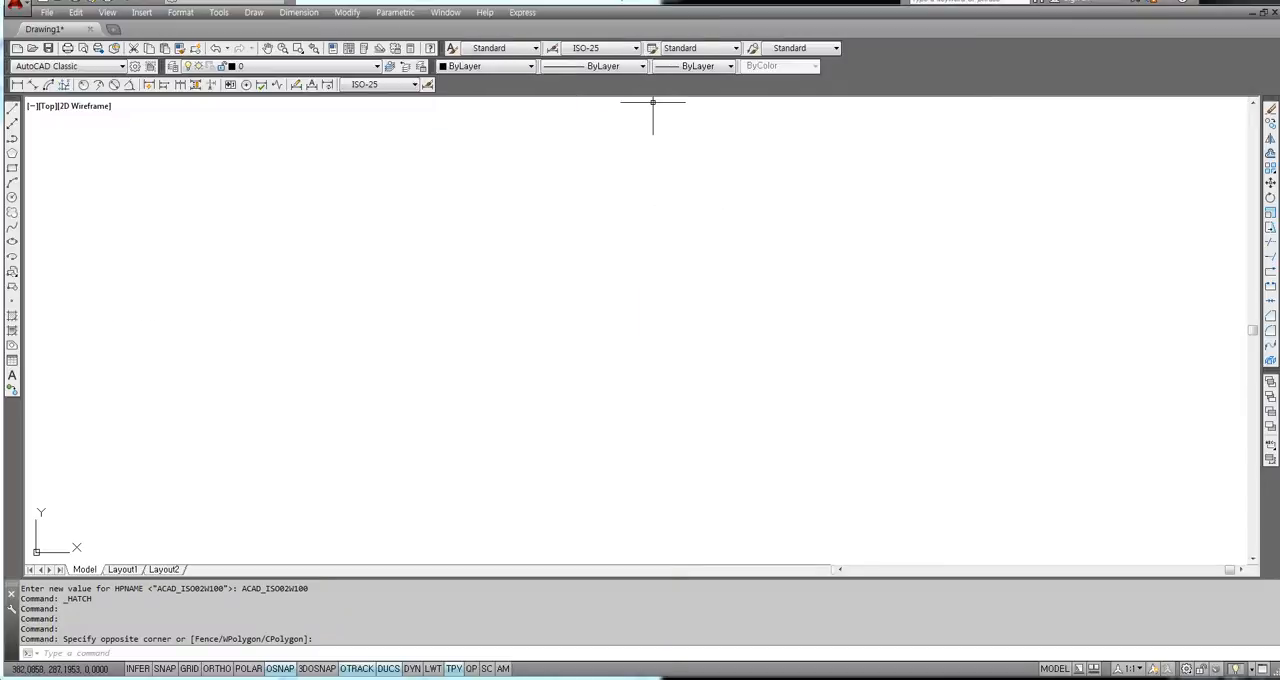
pyautogui.write('RE')
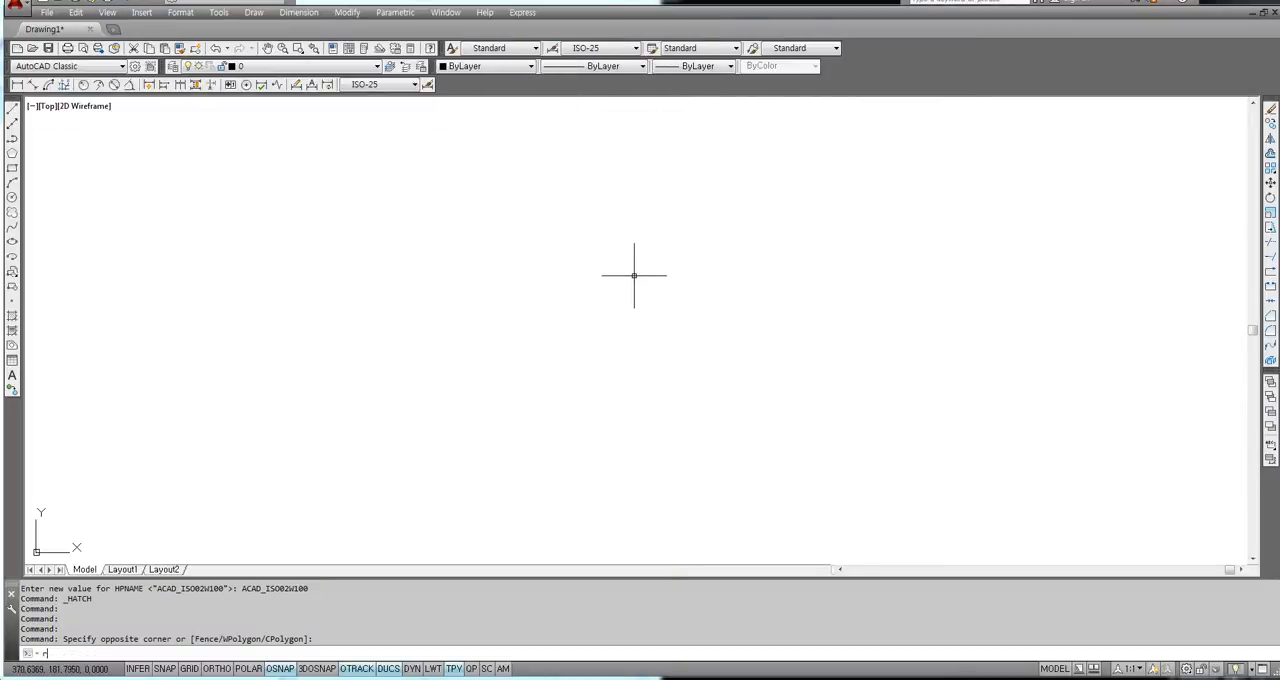
pyautogui.write('INIT')
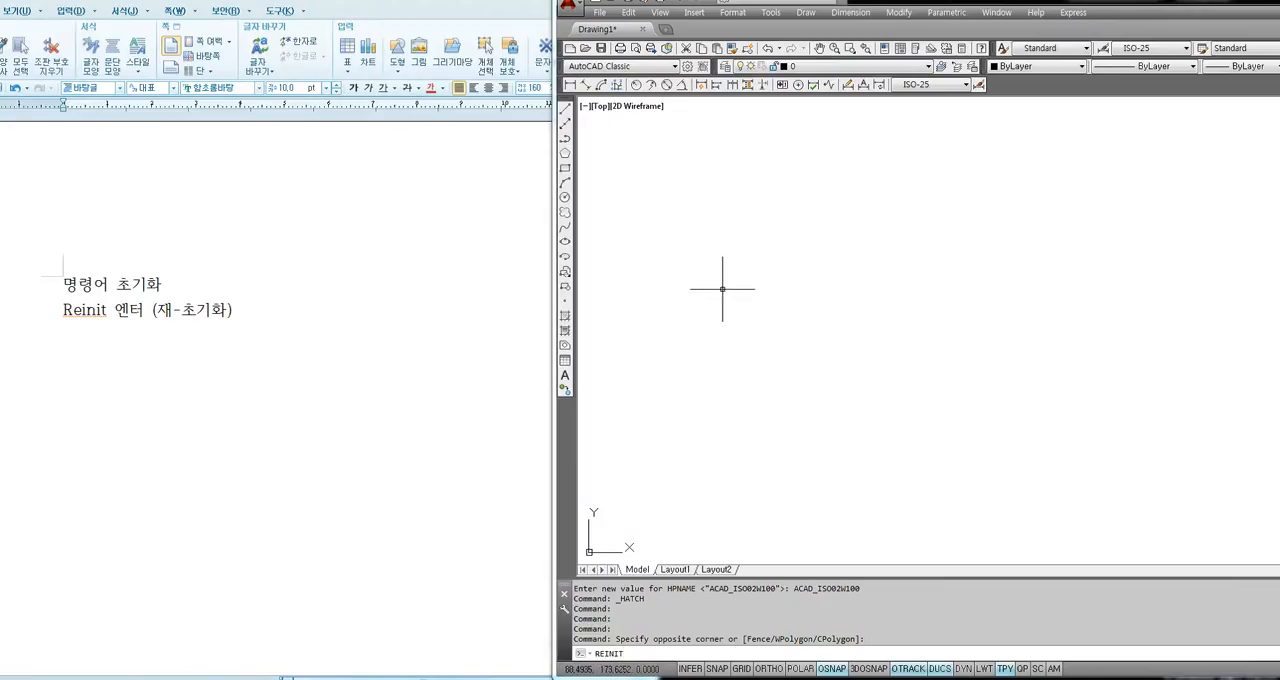
pyautogui.press('Return')
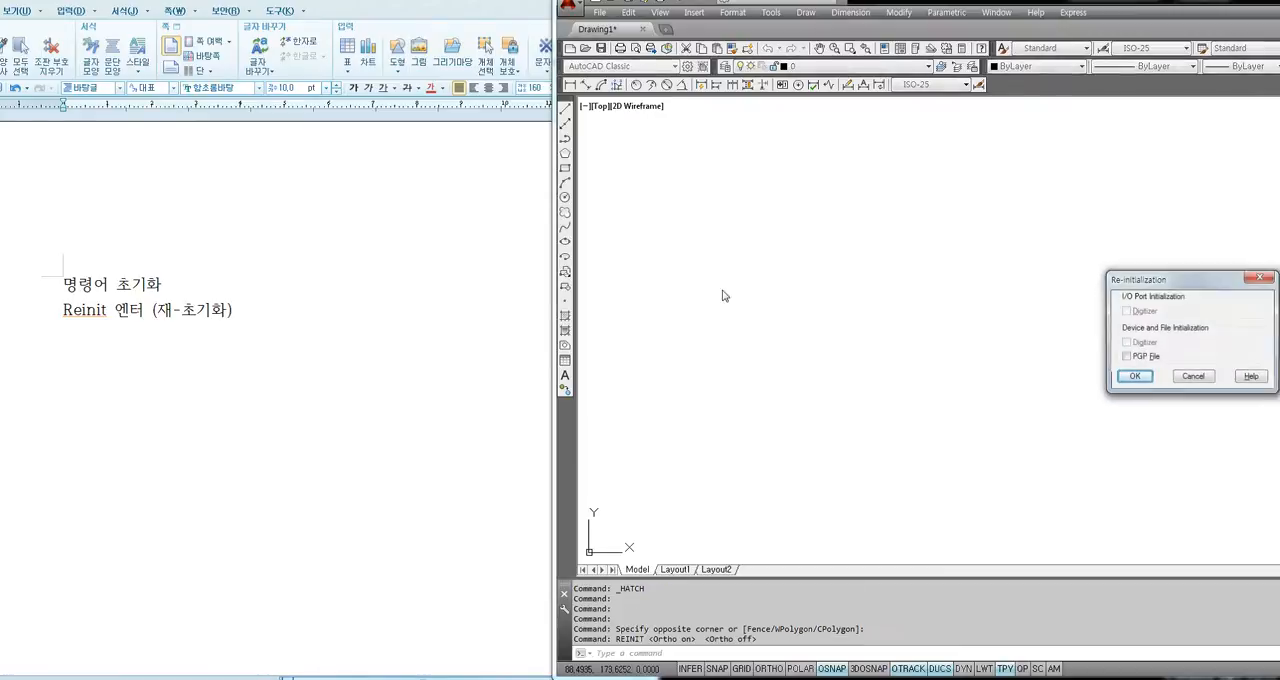
pyautogui.moveTo(1153, 283); pyautogui.dragTo(783, 265)
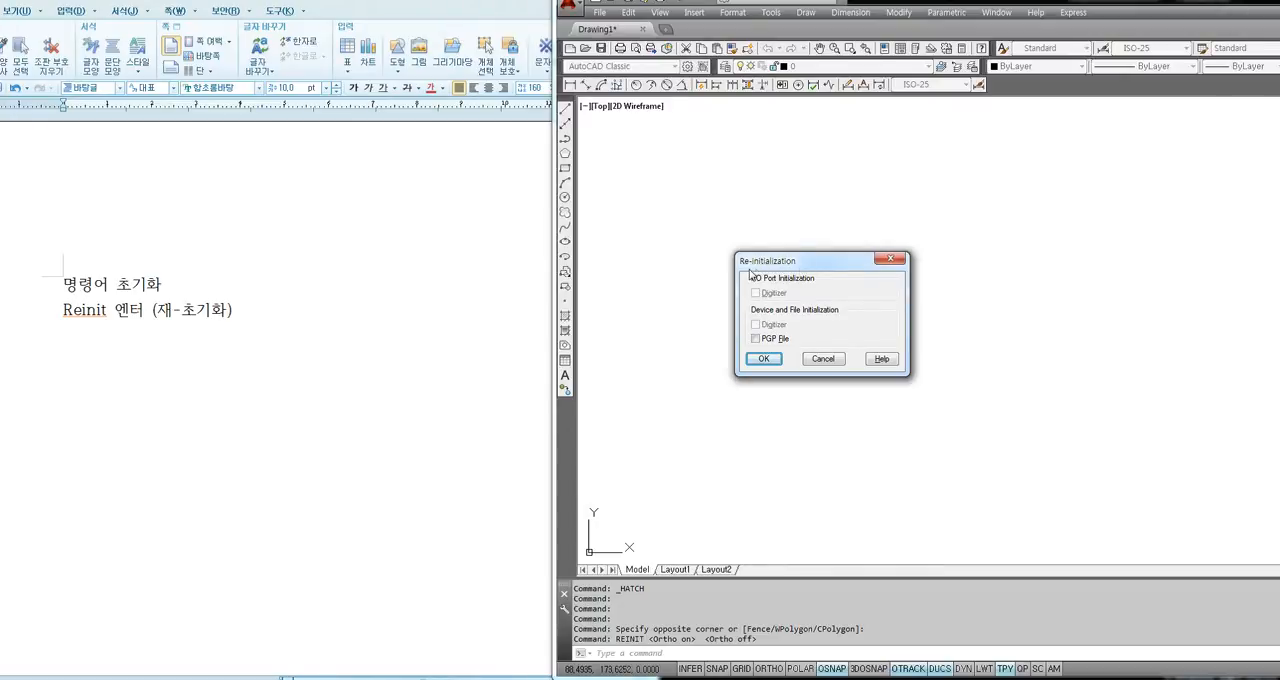
pyautogui.moveTo(772, 271); pyautogui.dragTo(700, 261)
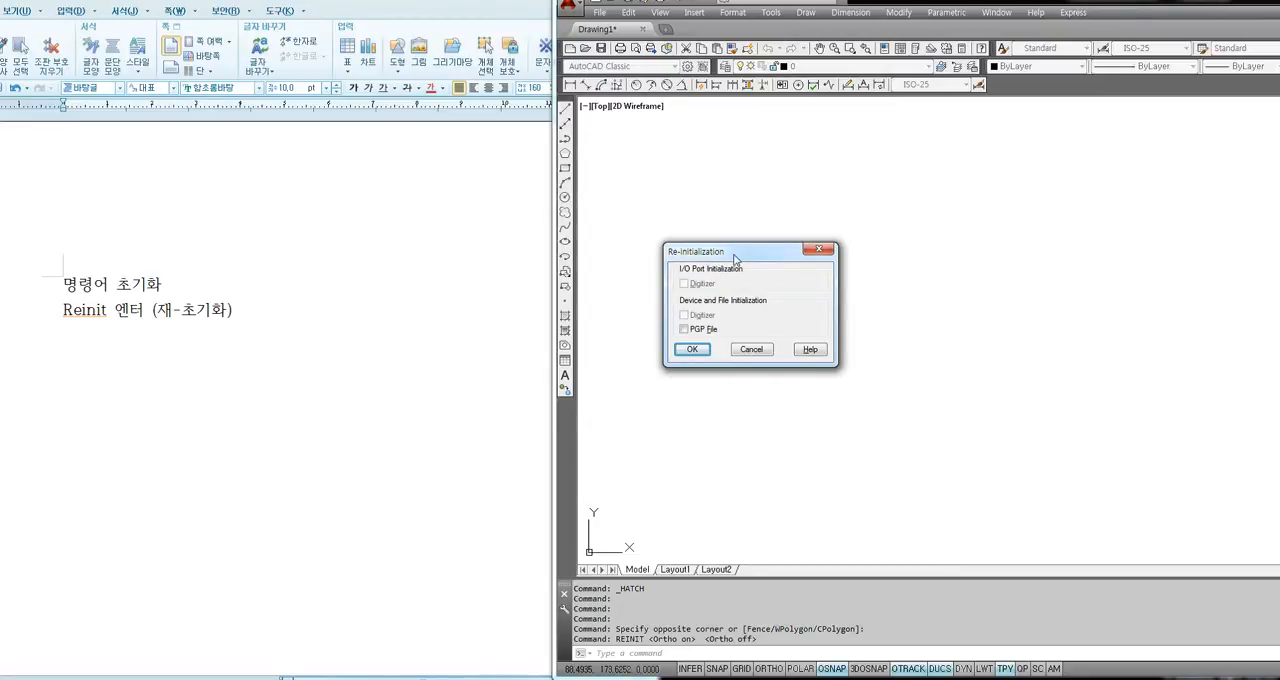
pyautogui.click(684, 331)
pyautogui.click(692, 349)
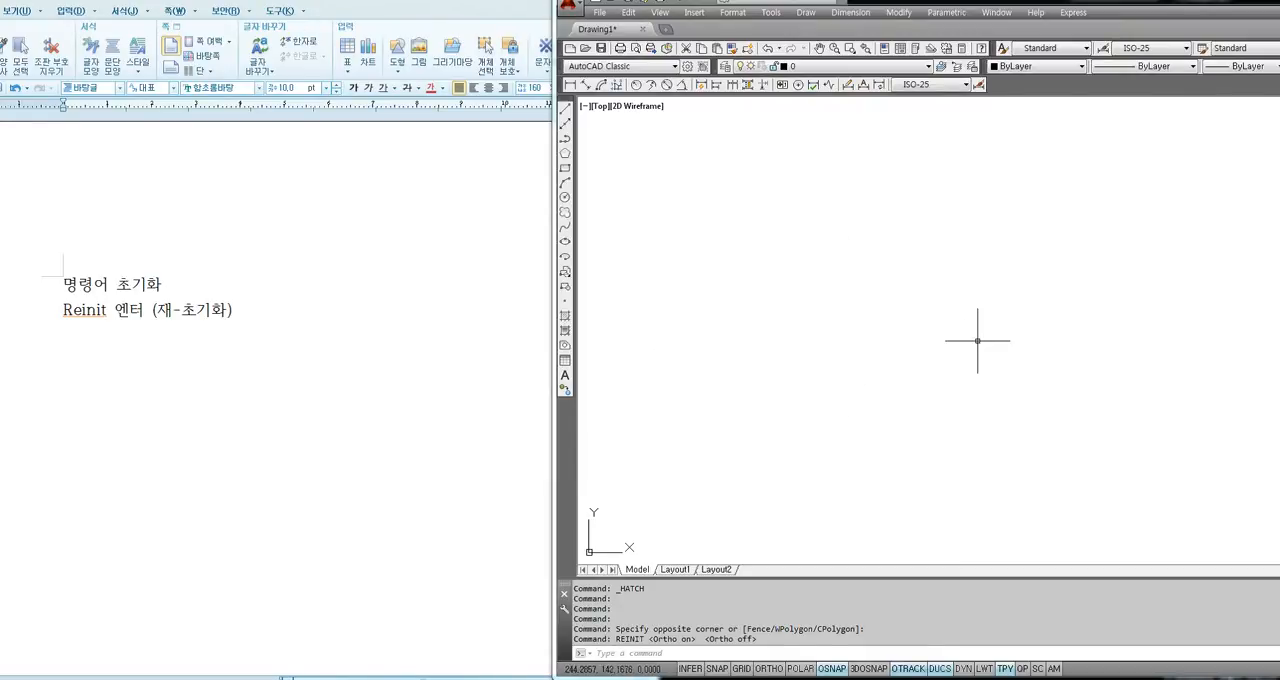
# Start the LINE command with the alias 1 and draw a freehand chain of six connected segments in the empty drawing.
pyautogui.click(821, 416)
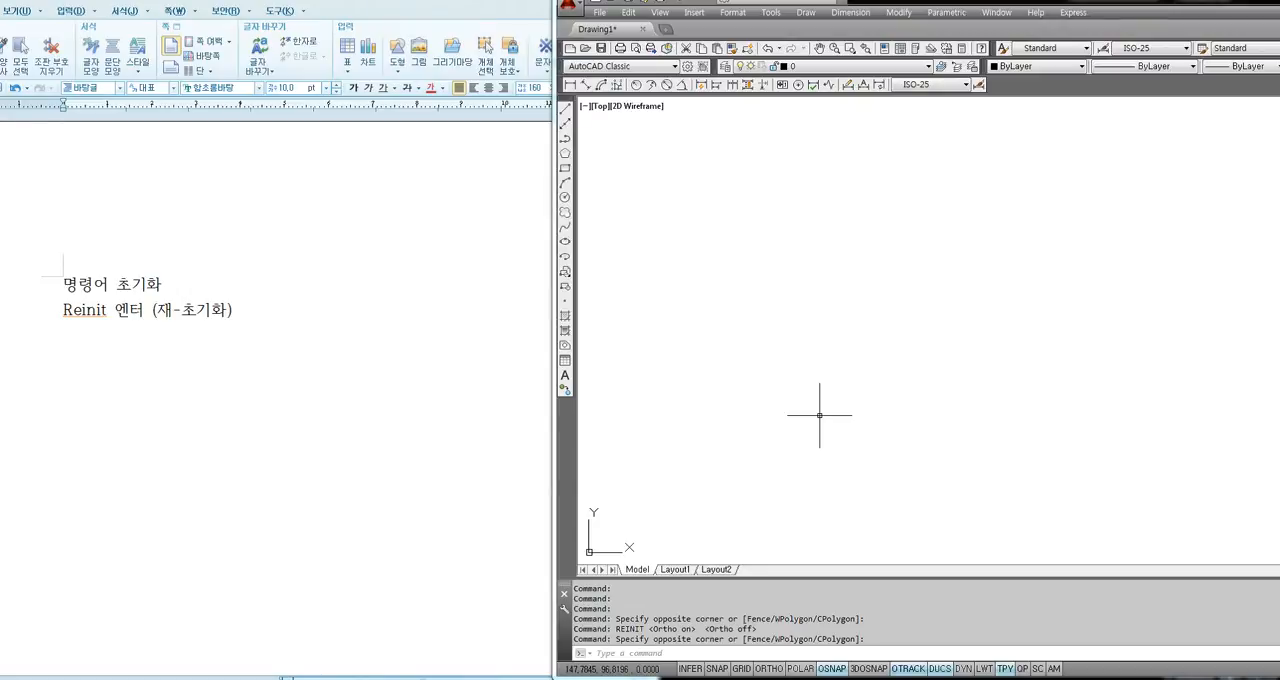
pyautogui.write('l')
pyautogui.press('Return')
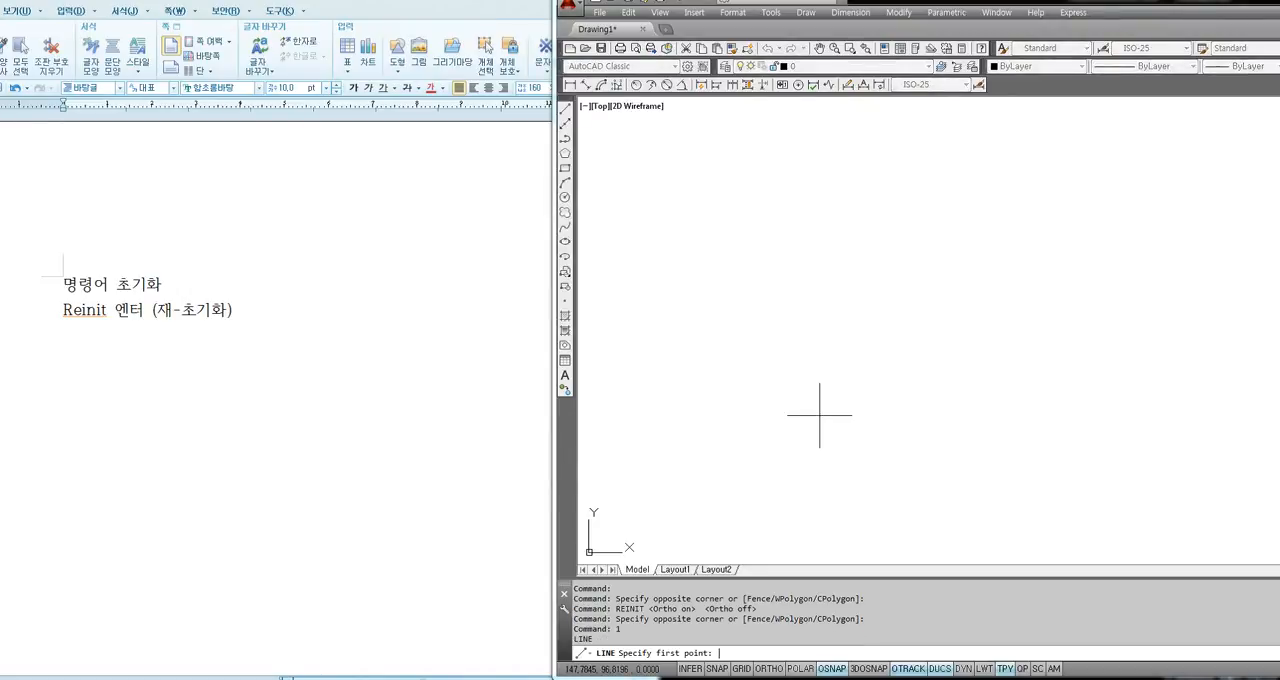
pyautogui.click(737, 407)
pyautogui.click(897, 398)
pyautogui.click(890, 265)
pyautogui.click(1079, 277)
pyautogui.click(1069, 427)
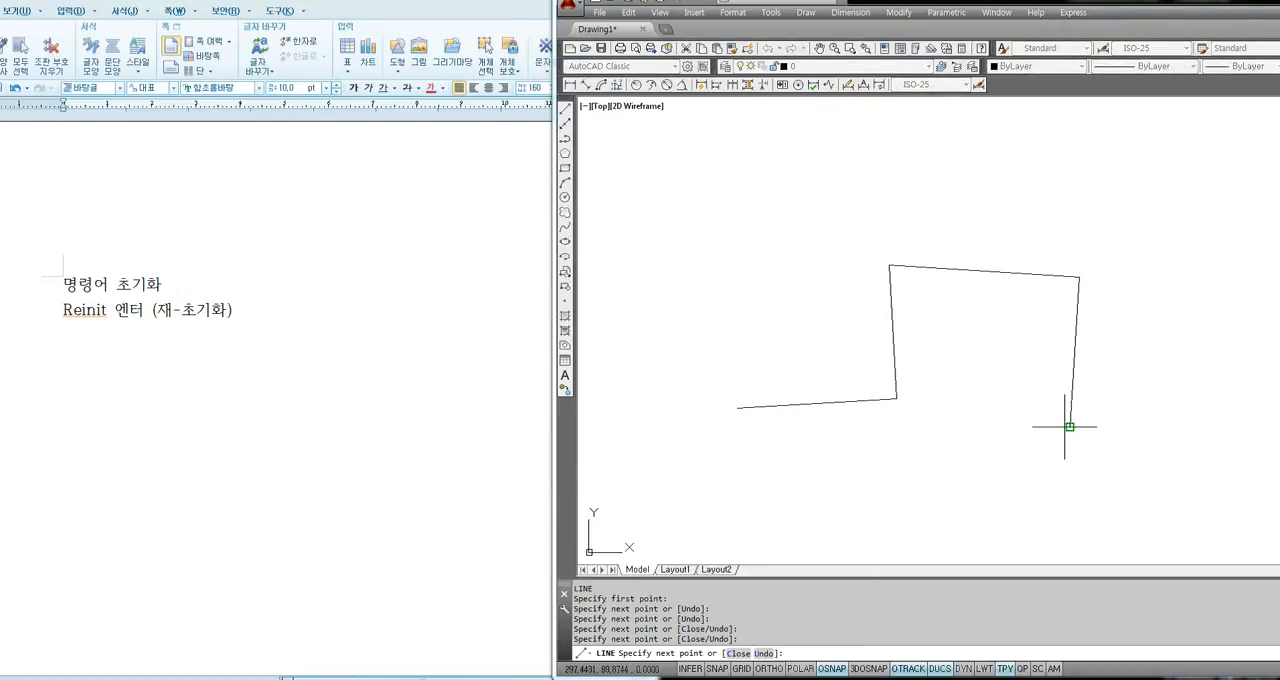
pyautogui.click(967, 448)
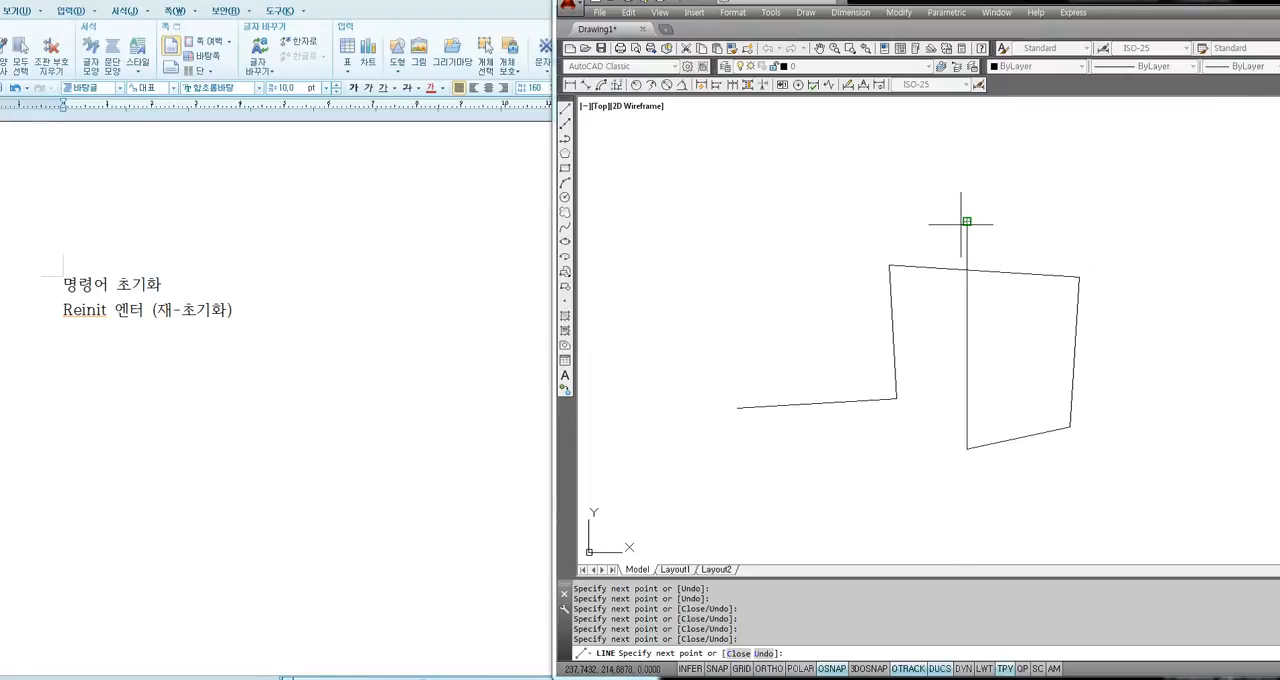
pyautogui.click(966, 221)
pyautogui.press('Escape')
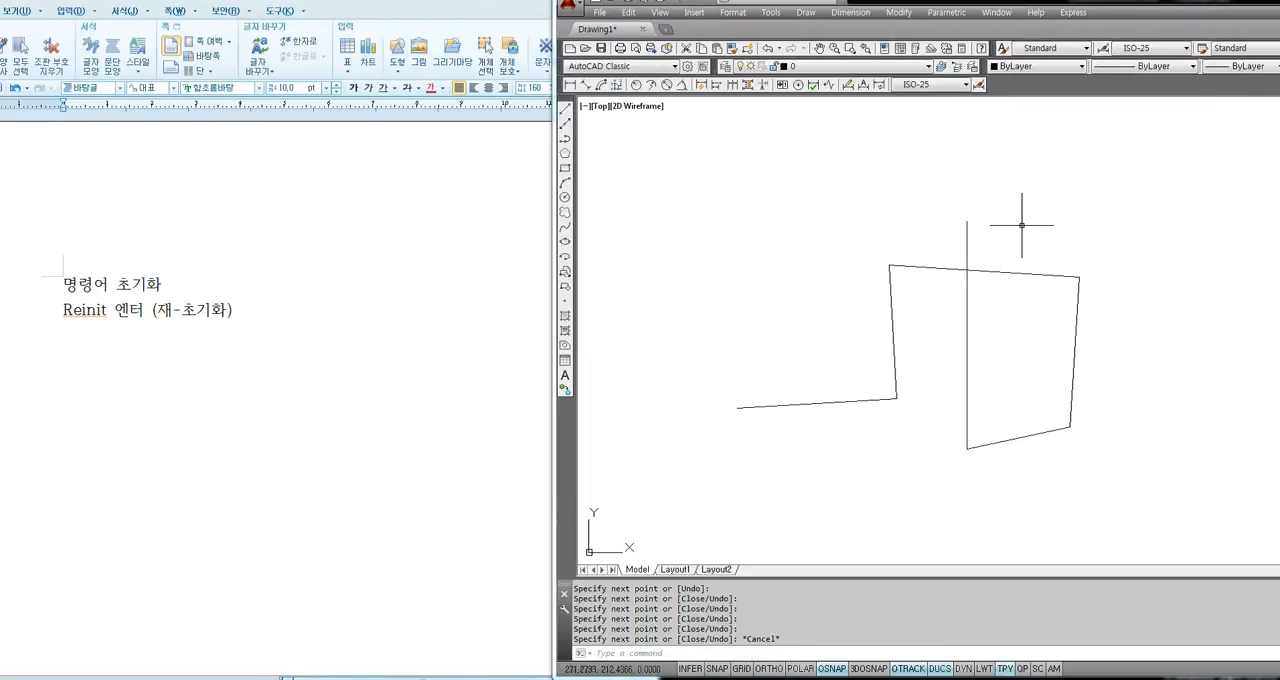
pyautogui.click(1102, 228)
pyautogui.click(832, 460)
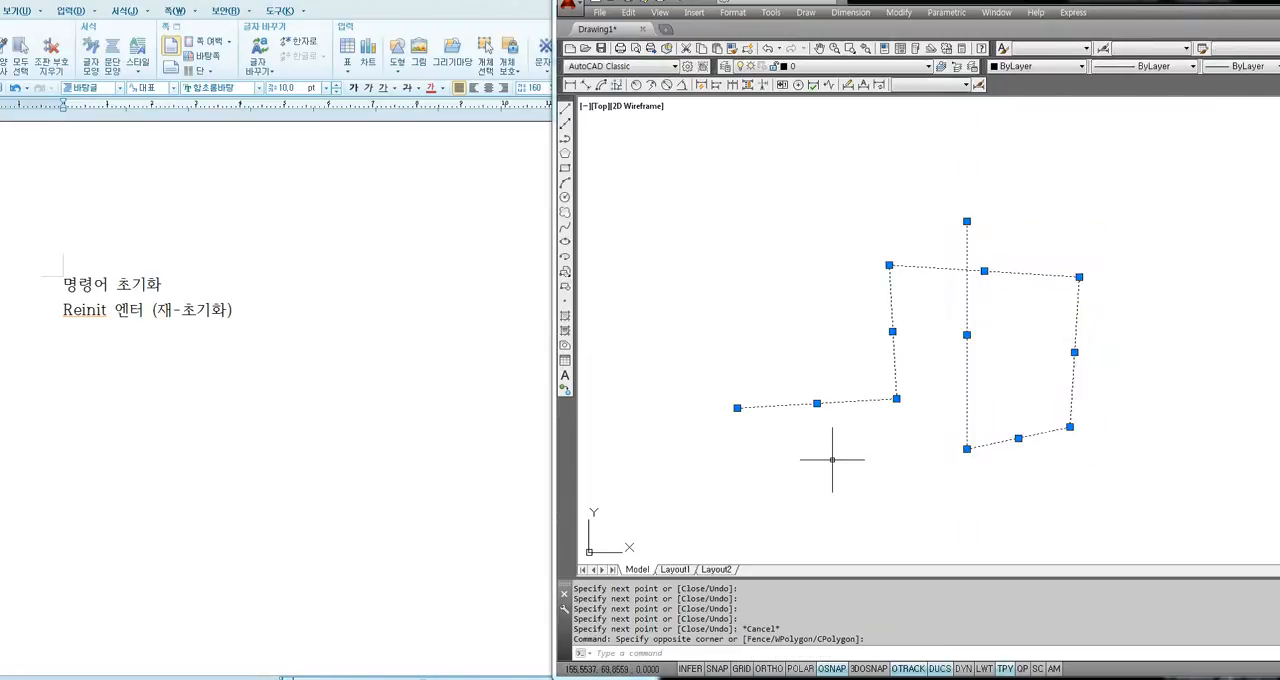
pyautogui.press('Escape')
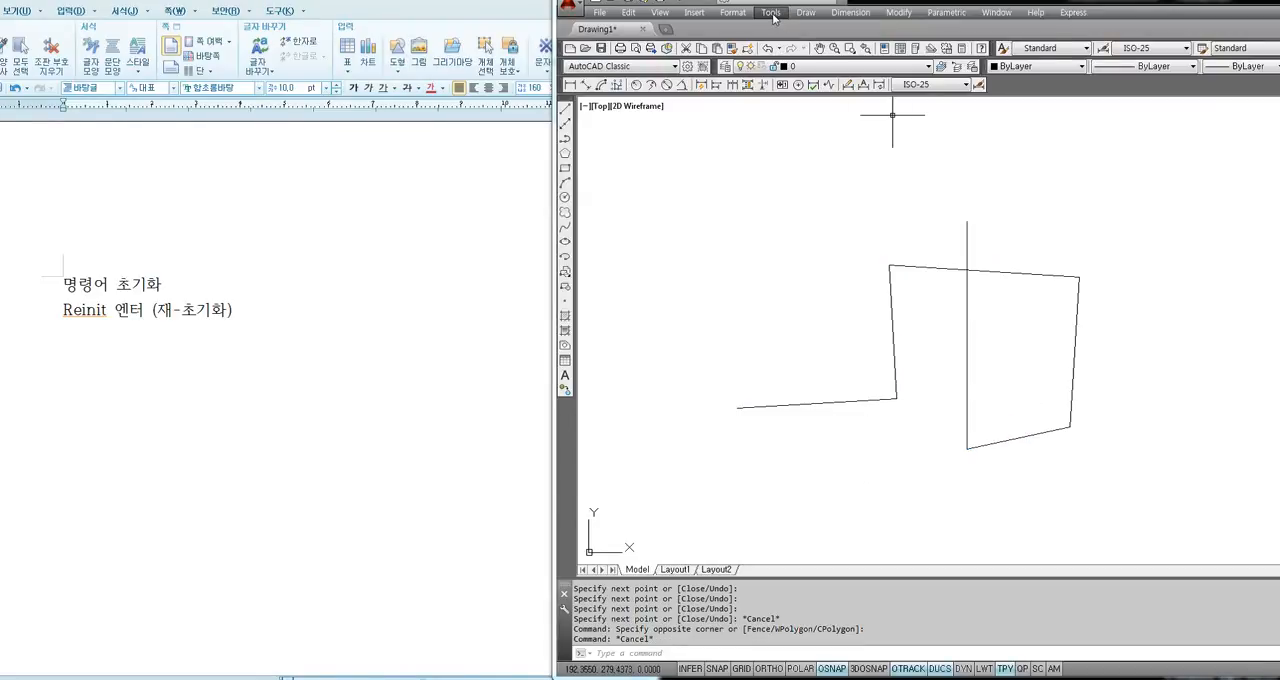
pyautogui.press('F8')
pyautogui.press('F8')
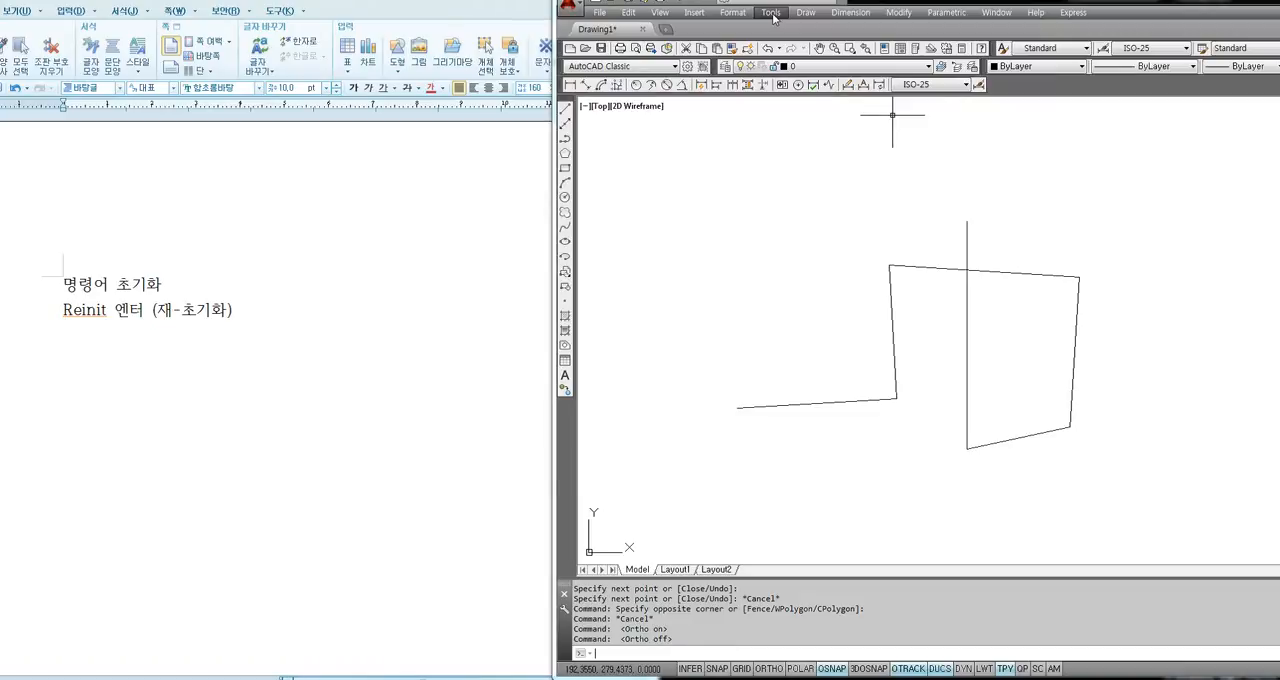
# Reopen the acad.pgp program parameters file, locate the LINE alias and look through the command aliases after it.
pyautogui.click(771, 13)
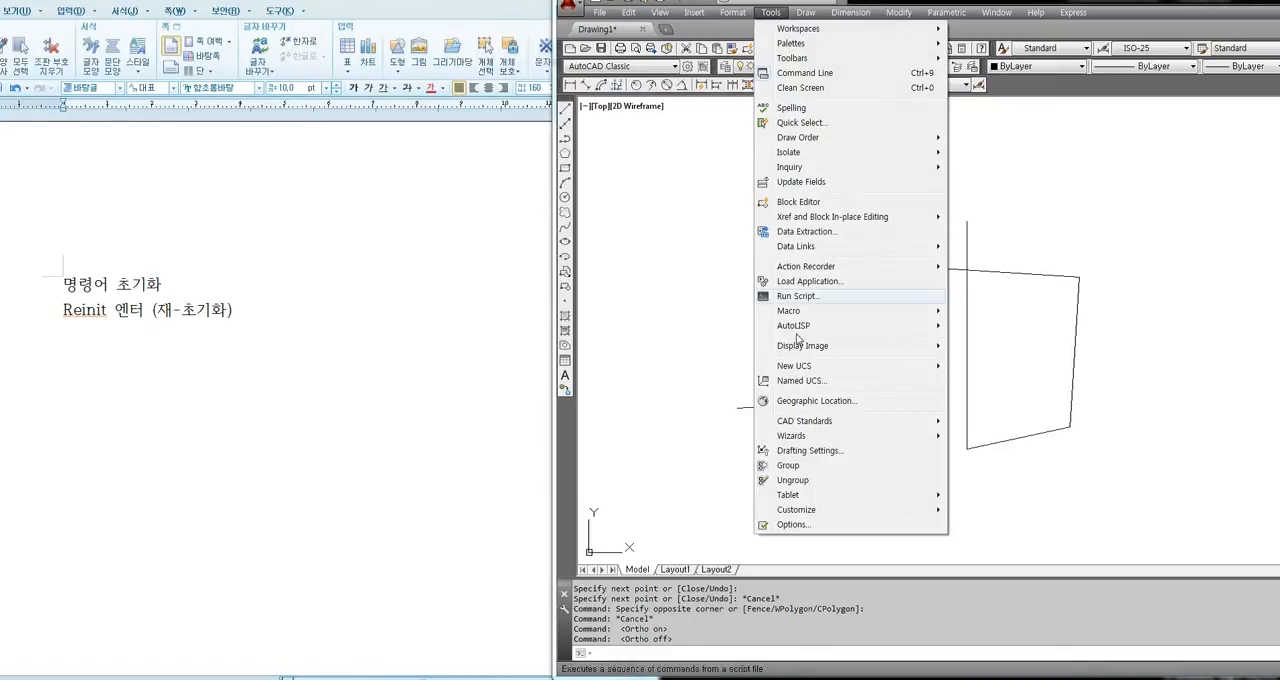
pyautogui.moveTo(797, 512)
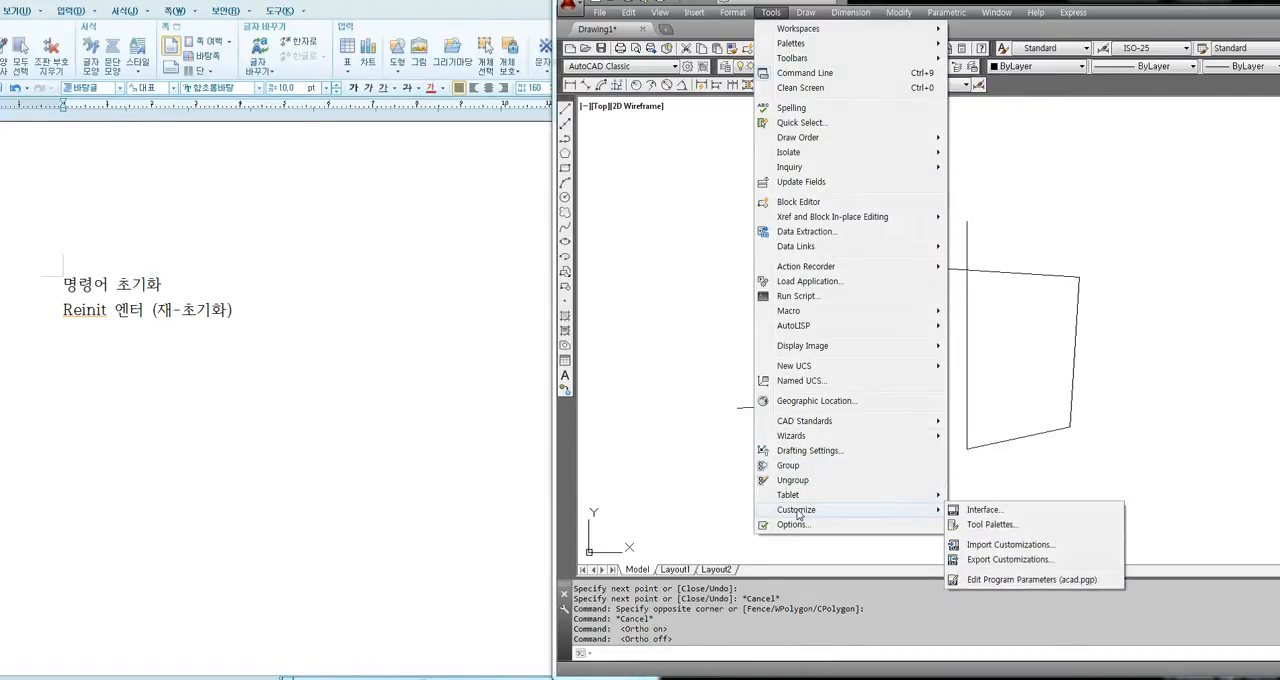
pyautogui.click(1029, 580)
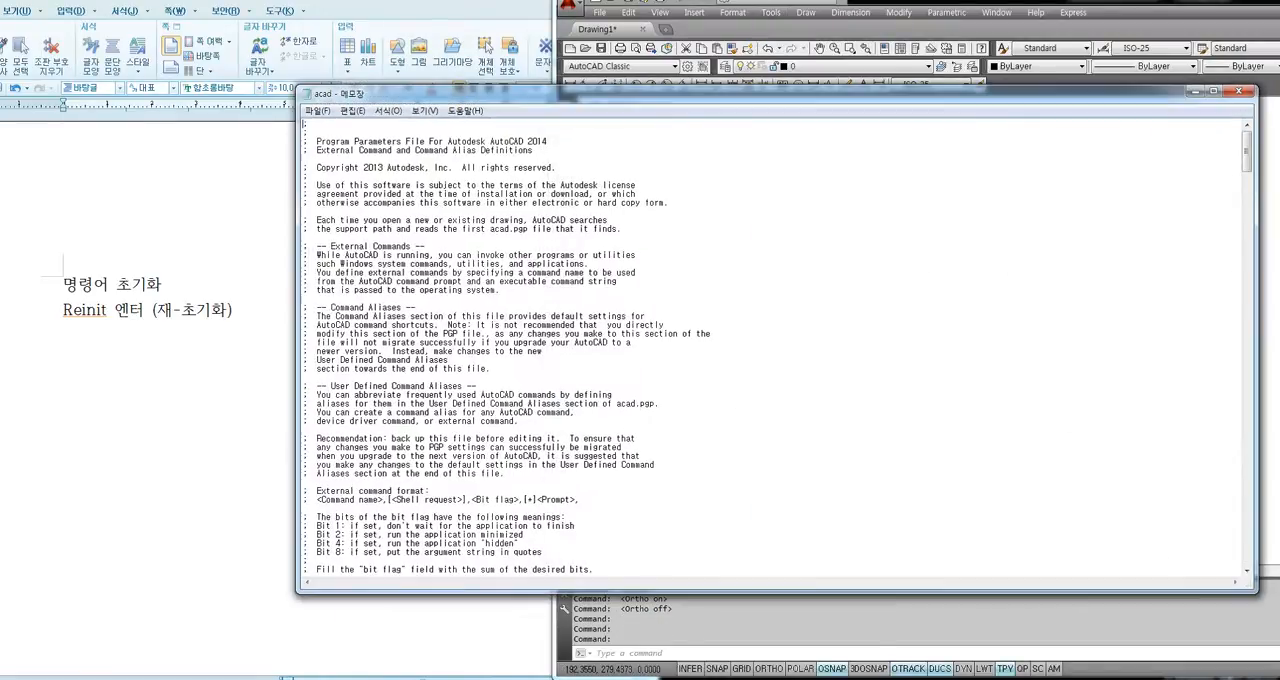
pyautogui.scroll(-20, 605, 229)
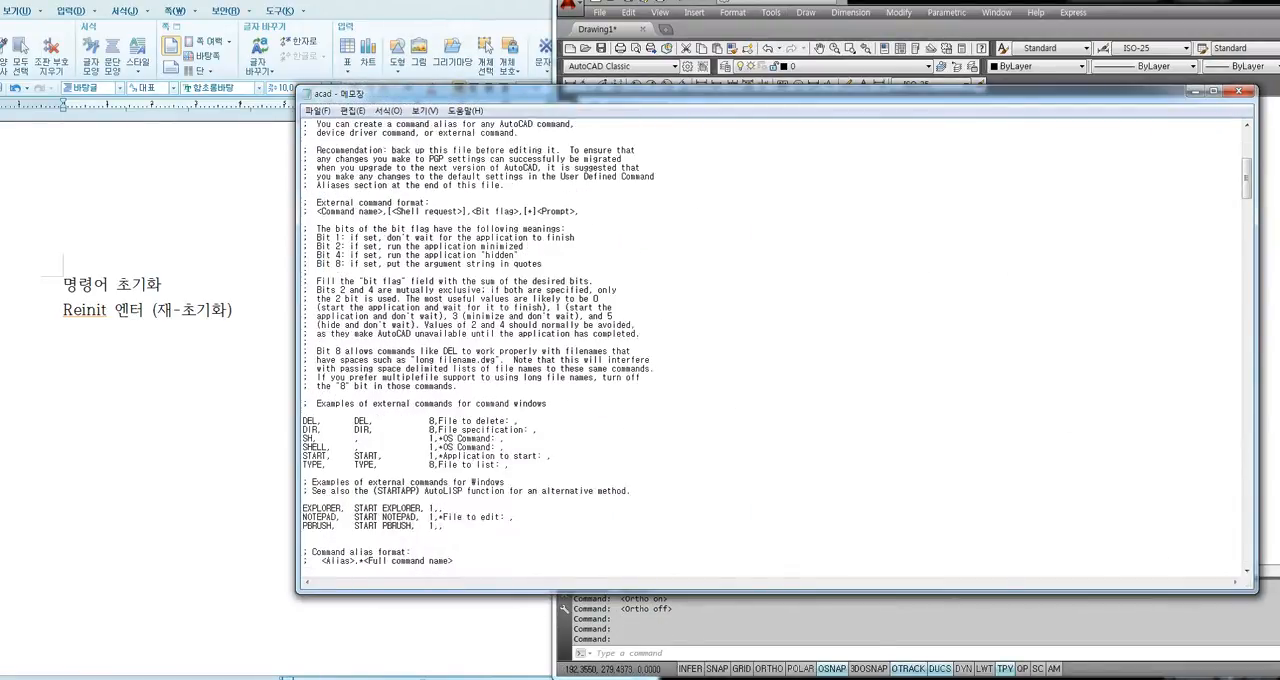
pyautogui.scroll(-20, 776, 345)
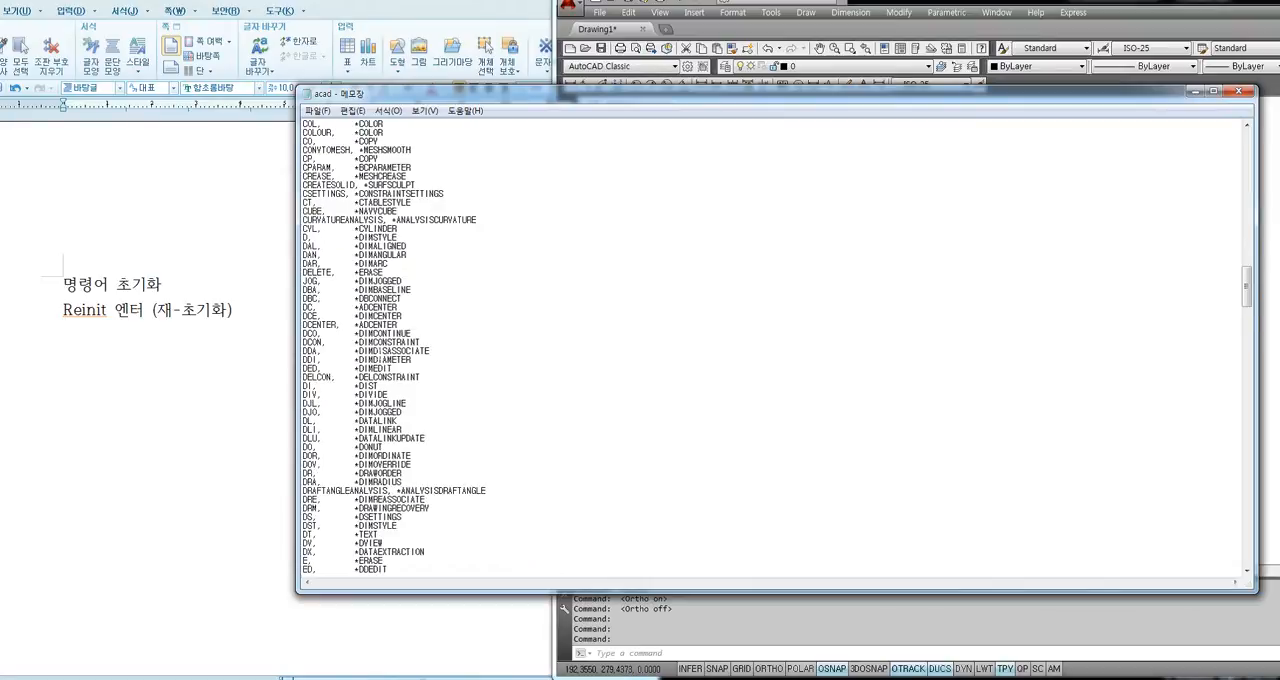
pyautogui.scroll(-7, 776, 345)
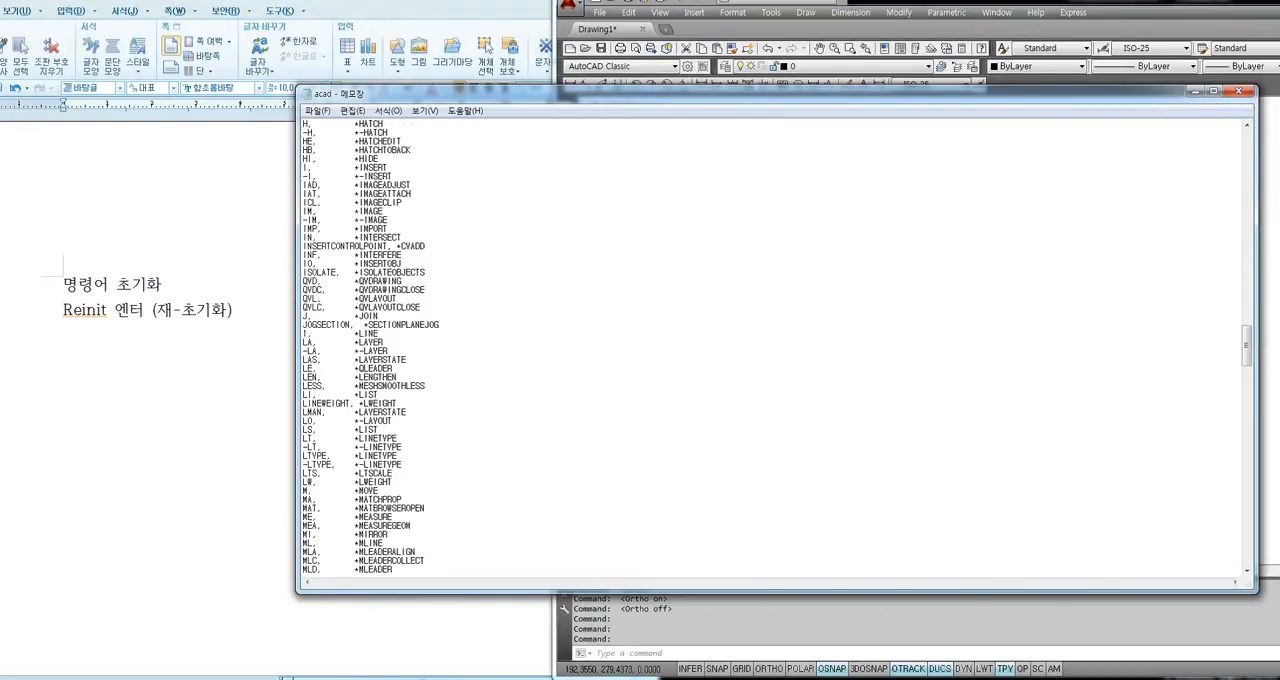
pyautogui.moveTo(303, 334); pyautogui.dragTo(308, 334)
pyautogui.click(303, 334)
pyautogui.scroll(-7, 776, 345)
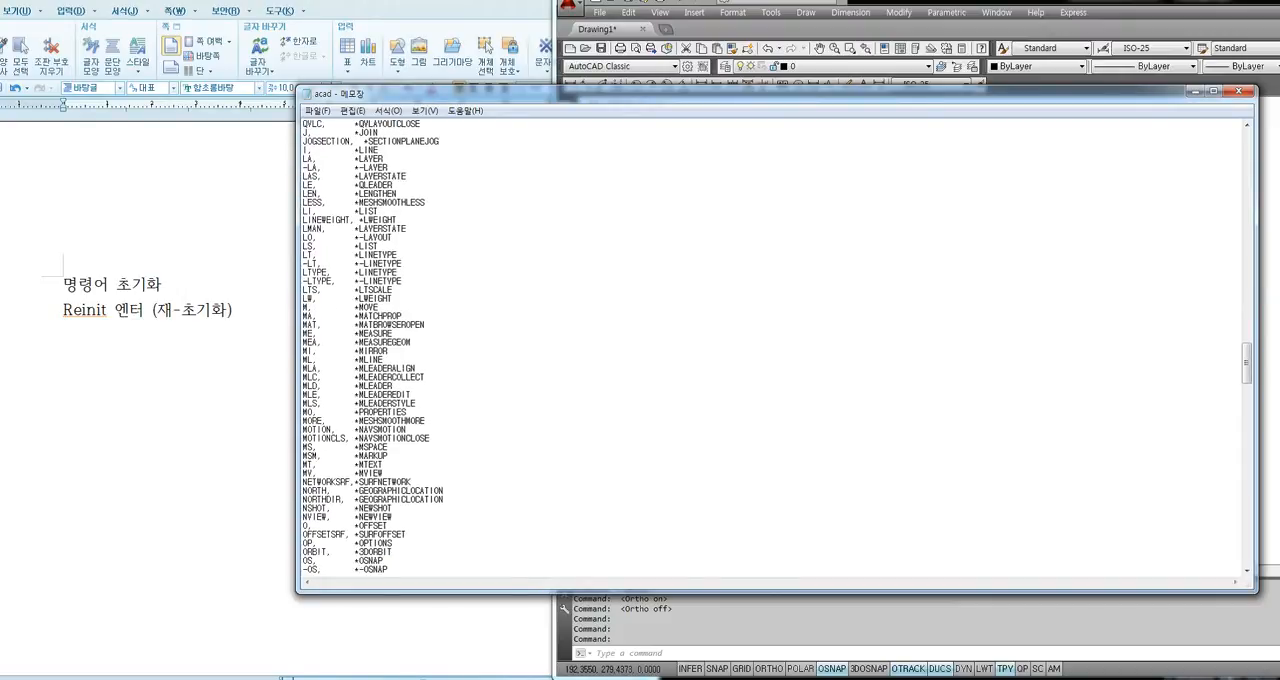
# Locate the CIRCLE entry among the command aliases in acad.pgp and change its alias to 2.
pyautogui.scroll(-12, 776, 345)
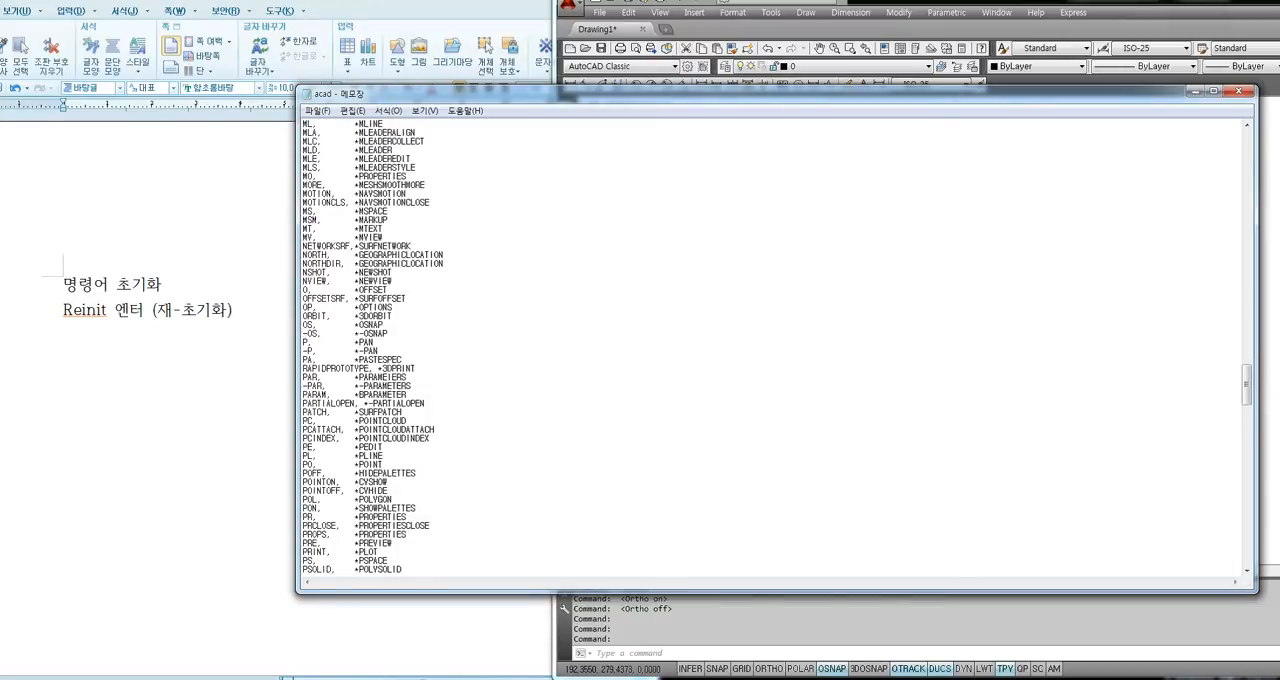
pyautogui.scroll(20, 776, 345)
pyautogui.scroll(14, 776, 345)
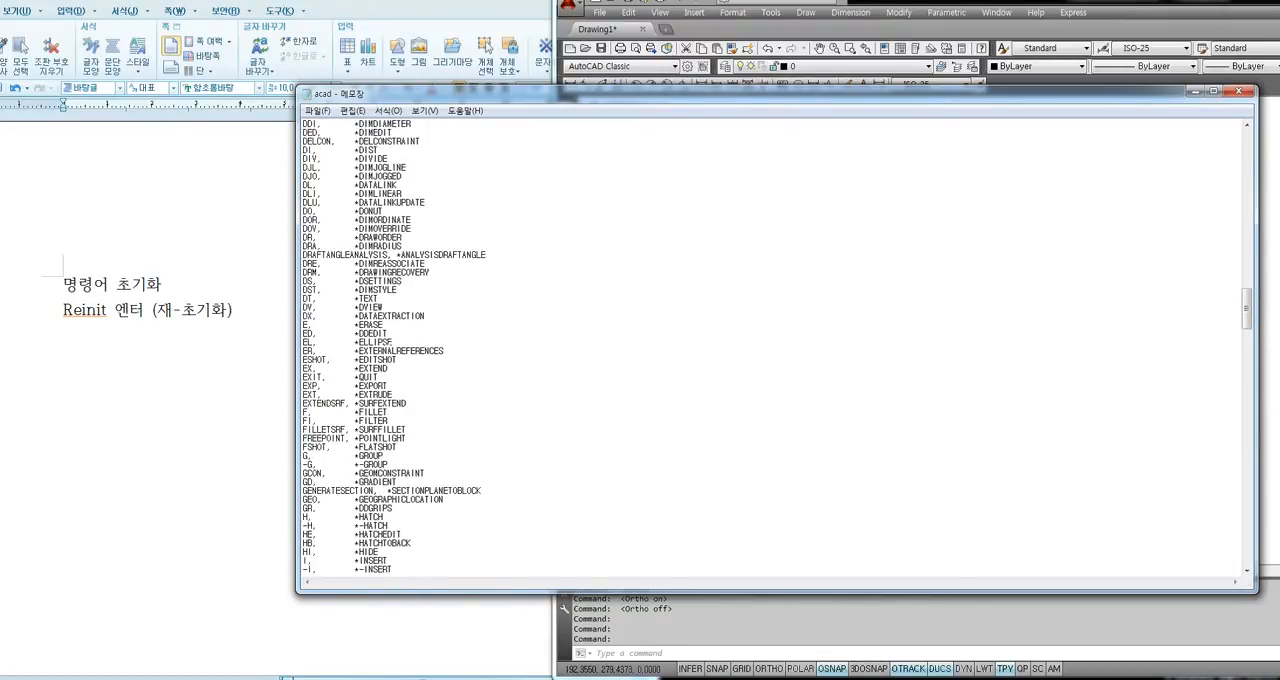
pyautogui.scroll(6, 776, 345)
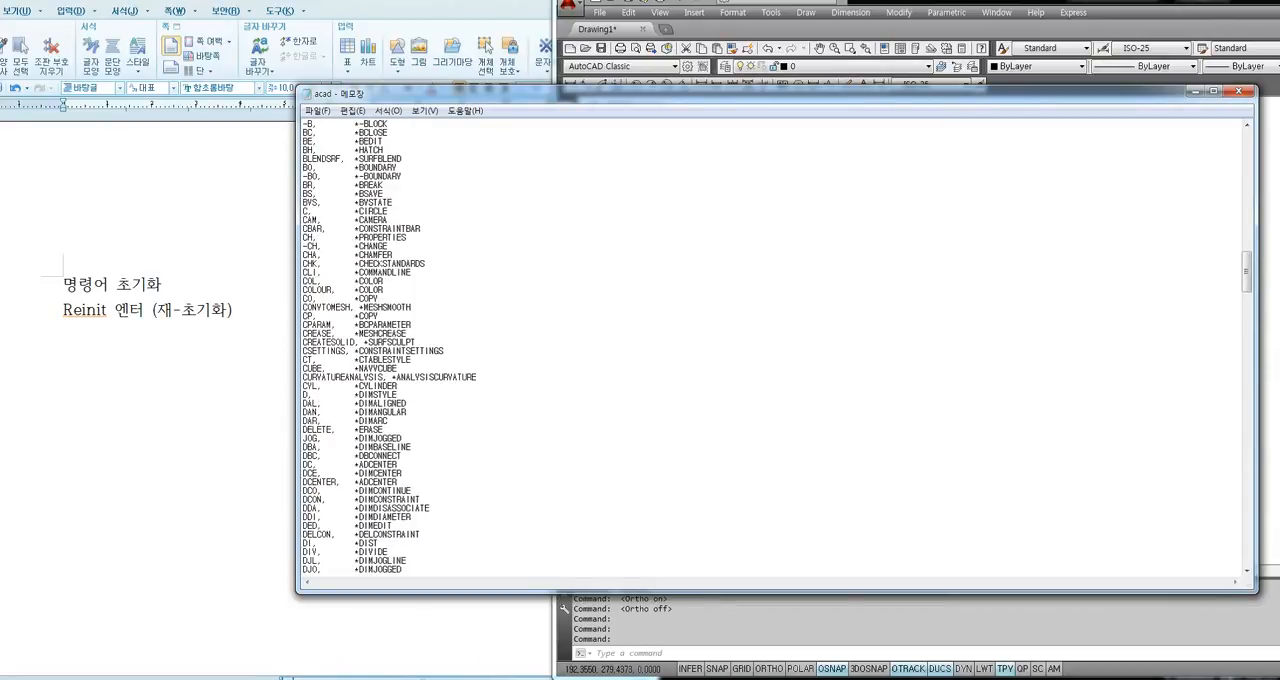
pyautogui.moveTo(388, 211); pyautogui.dragTo(302, 212)
pyautogui.click(325, 211)
pyautogui.press('BackSpace')
pyautogui.write('2')
# Add a second alias line "3, *circle" directly below the CIRCLE entry, aligned with the other aliases.
pyautogui.press('Return')
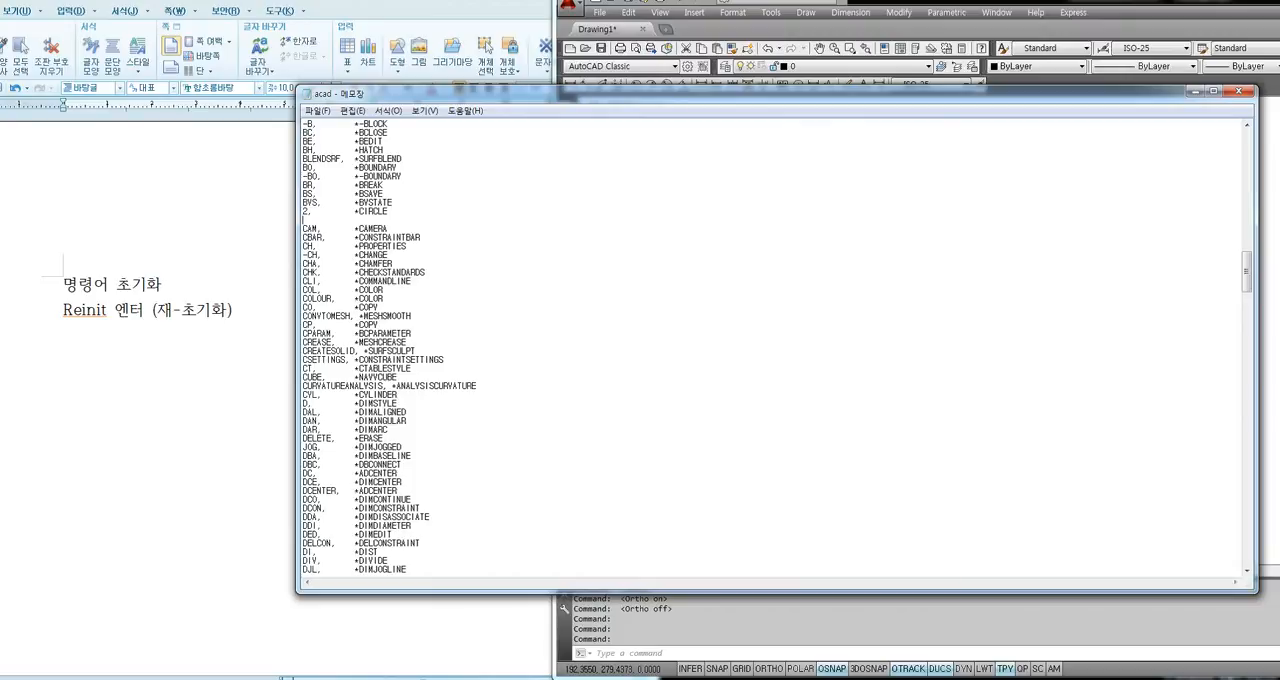
pyautogui.write('3,')
pyautogui.write('*')
pyautogui.write('circle')
pyautogui.moveTo(388, 220); pyautogui.dragTo(302, 212)
pyautogui.click(385, 212)
pyautogui.click(388, 220)
pyautogui.moveTo(388, 220); pyautogui.dragTo(302, 220)
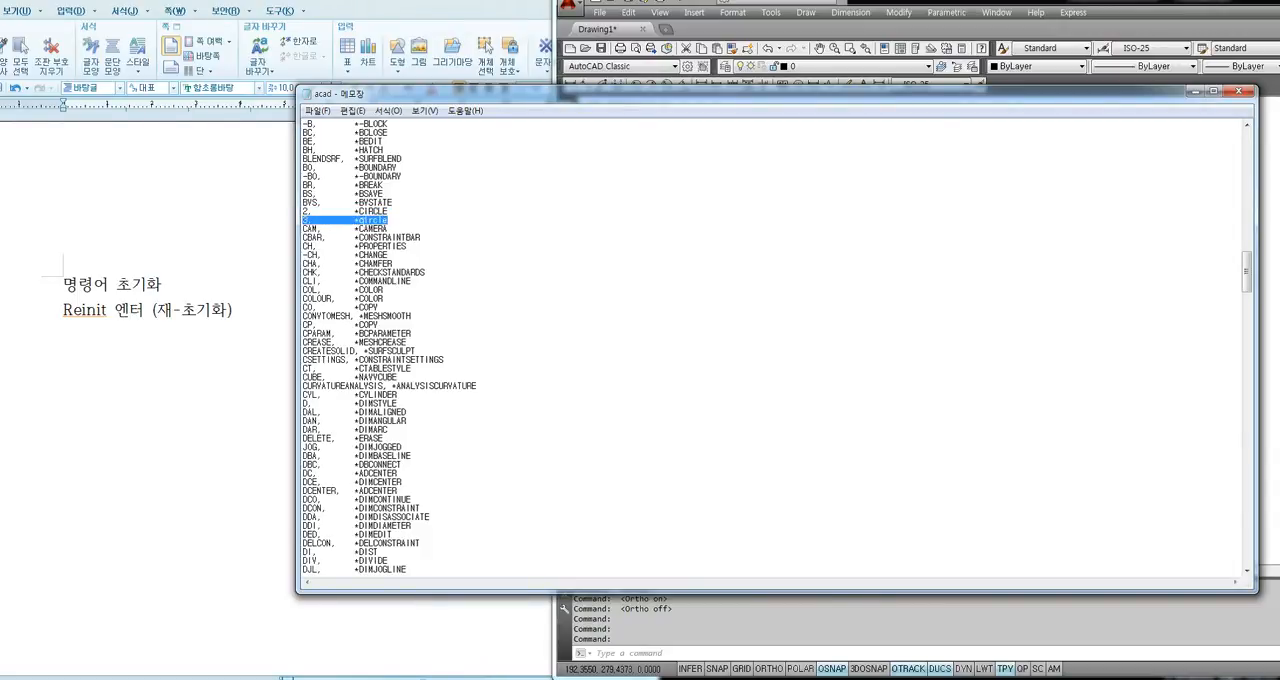
pyautogui.click(364, 221)
pyautogui.moveTo(388, 220)
pyautogui.mouseDown()
pyautogui.moveTo(302, 220)
pyautogui.moveTo(388, 220)
pyautogui.mouseUp()
pyautogui.click(388, 220)
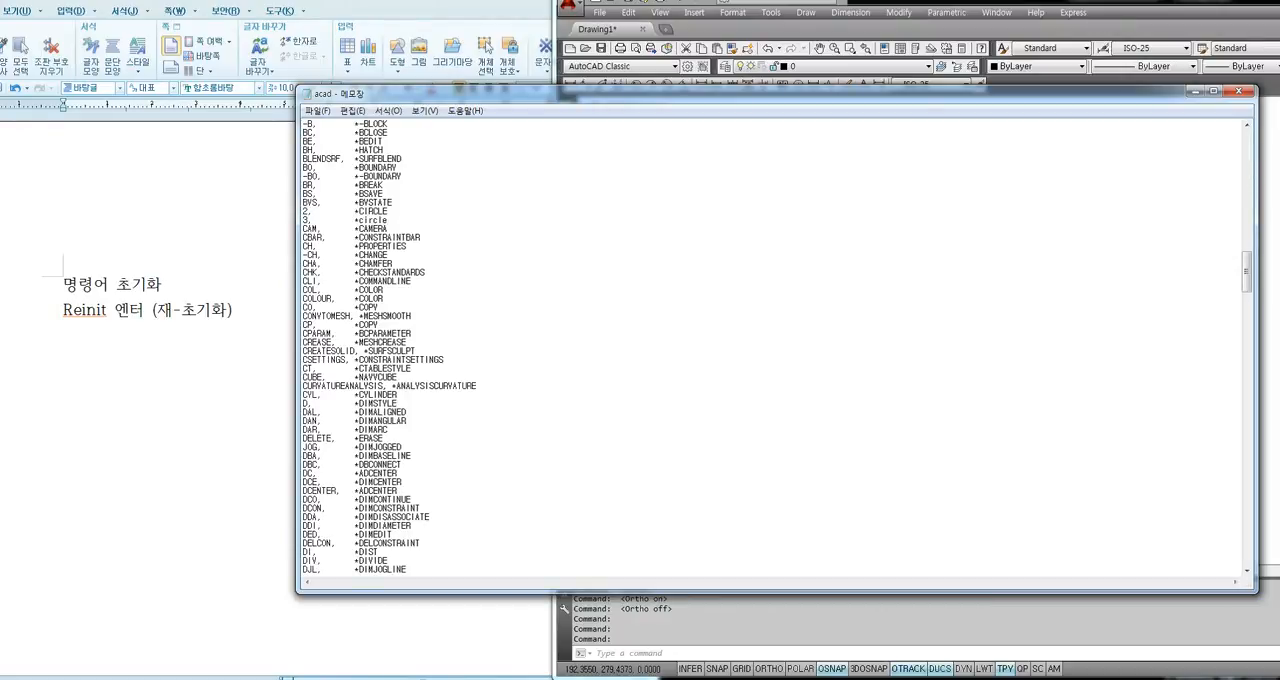
# Examine the CO and CP aliases for COPY and compare them with the added circle alias line.
pyautogui.scroll(-4, 776, 345)
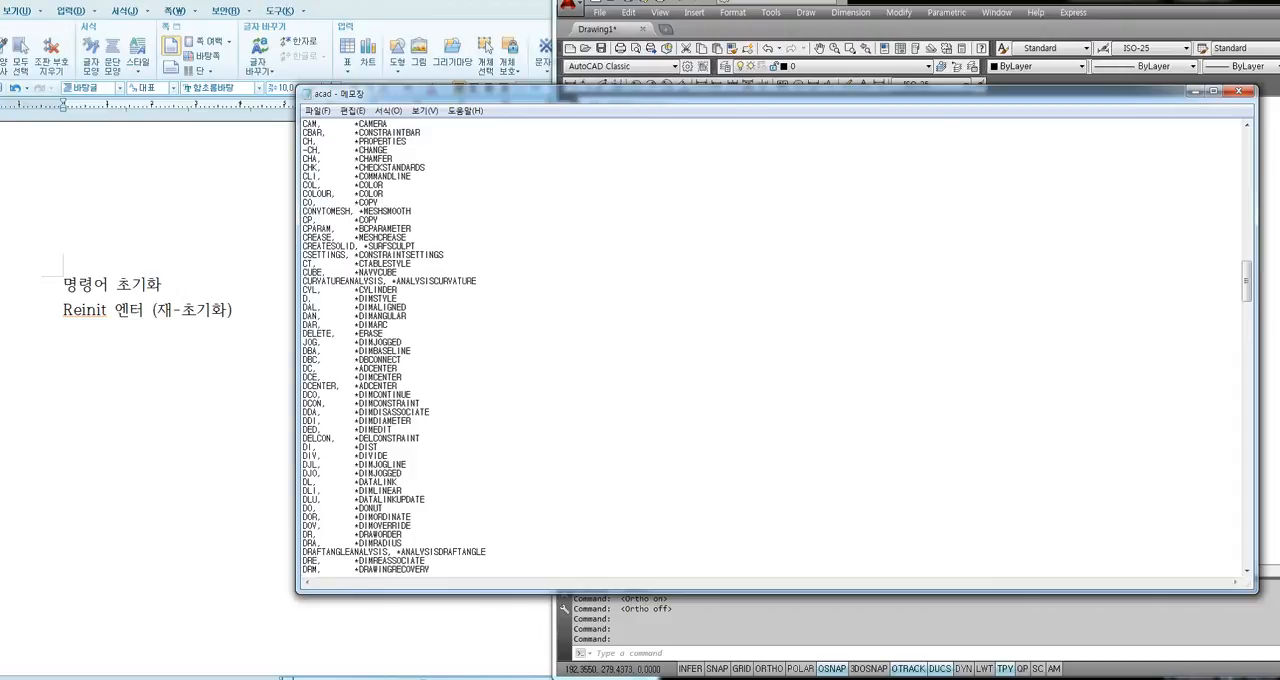
pyautogui.scroll(5, 776, 345)
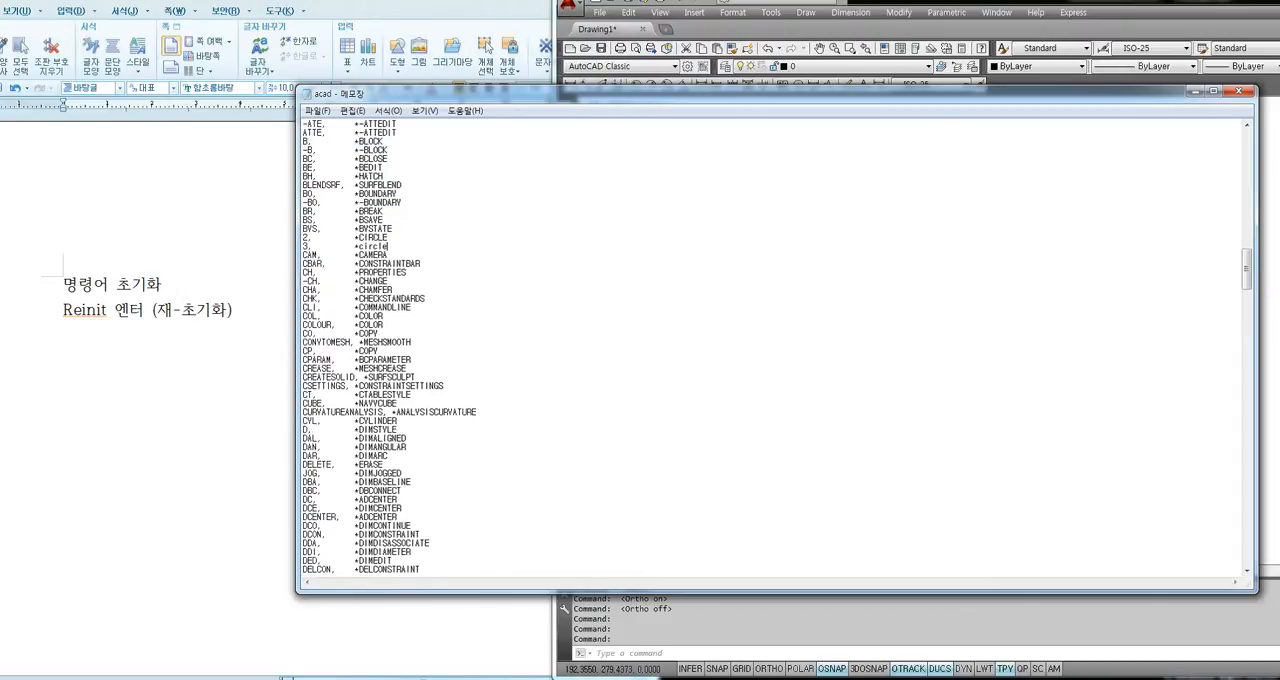
pyautogui.scroll(-1, 382, 307)
pyautogui.moveTo(382, 307); pyautogui.dragTo(303, 307)
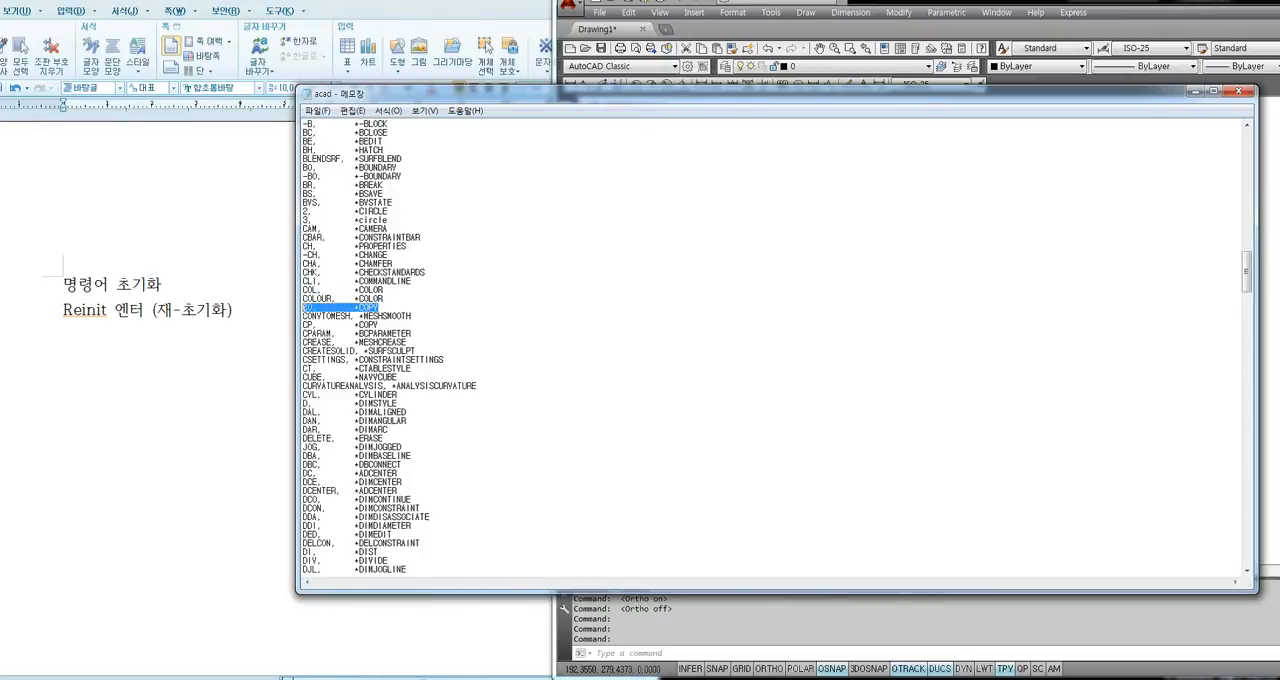
pyautogui.moveTo(381, 325); pyautogui.dragTo(303, 325)
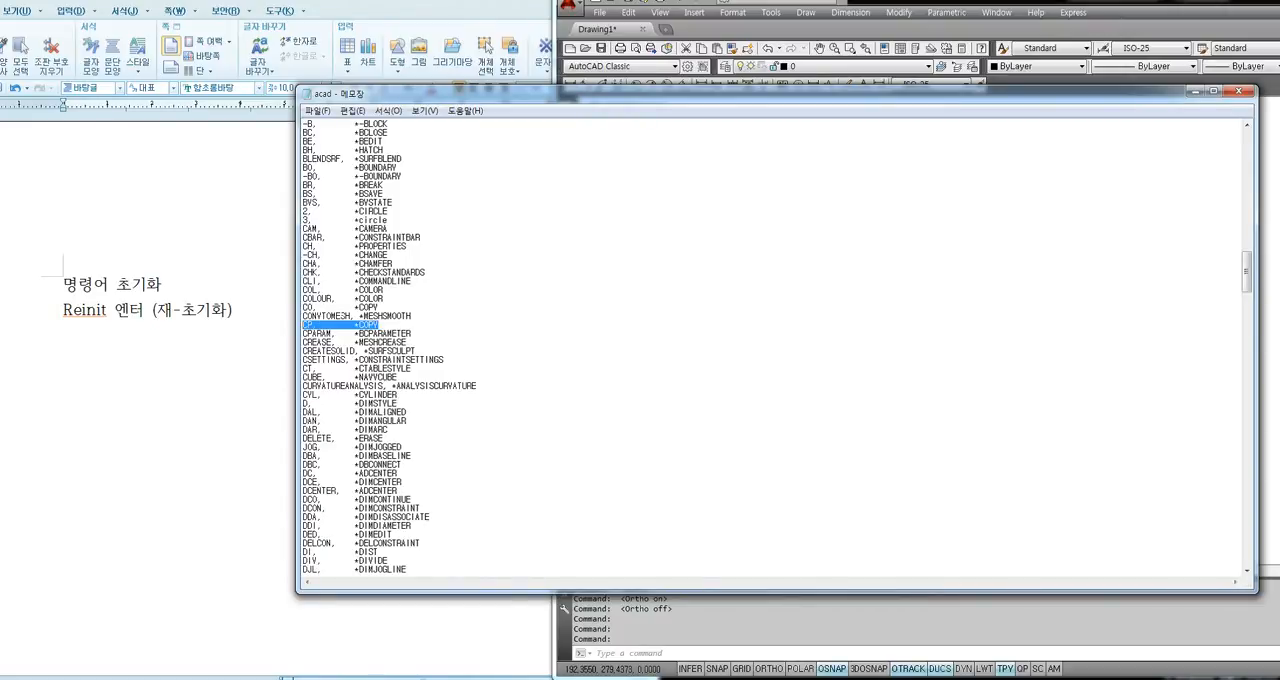
pyautogui.click(354, 263)
pyautogui.moveTo(389, 220); pyautogui.dragTo(316, 220)
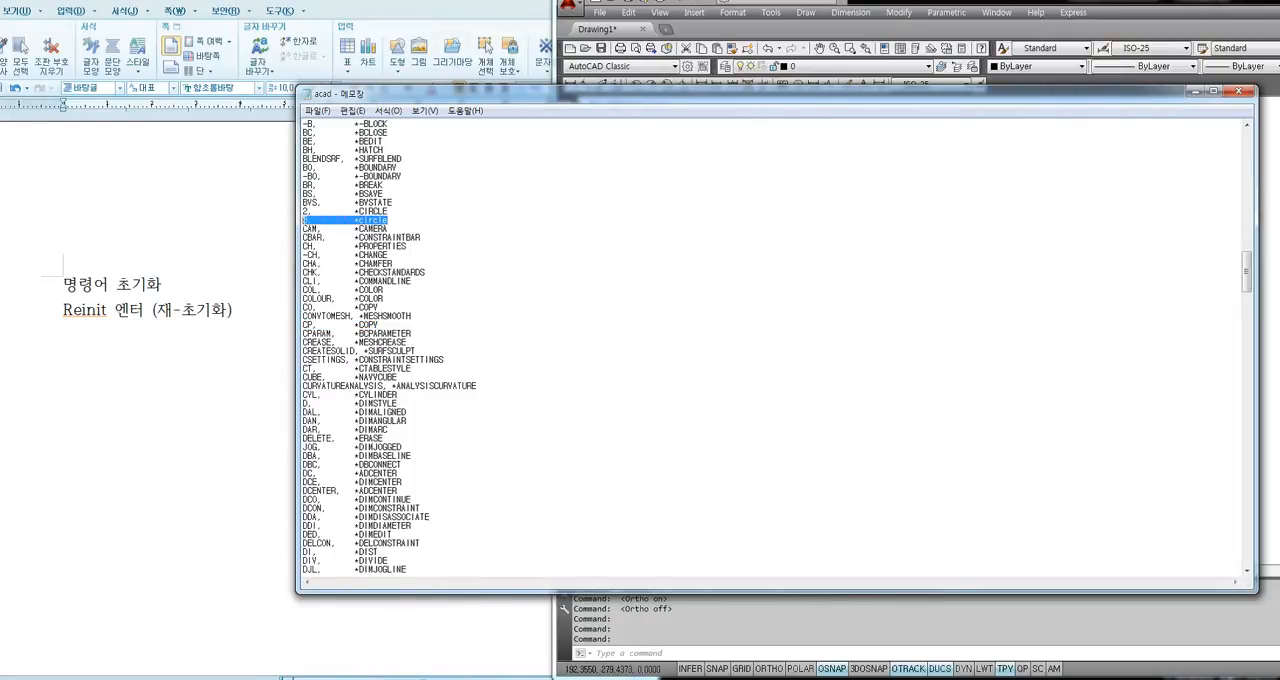
pyautogui.click(379, 246)
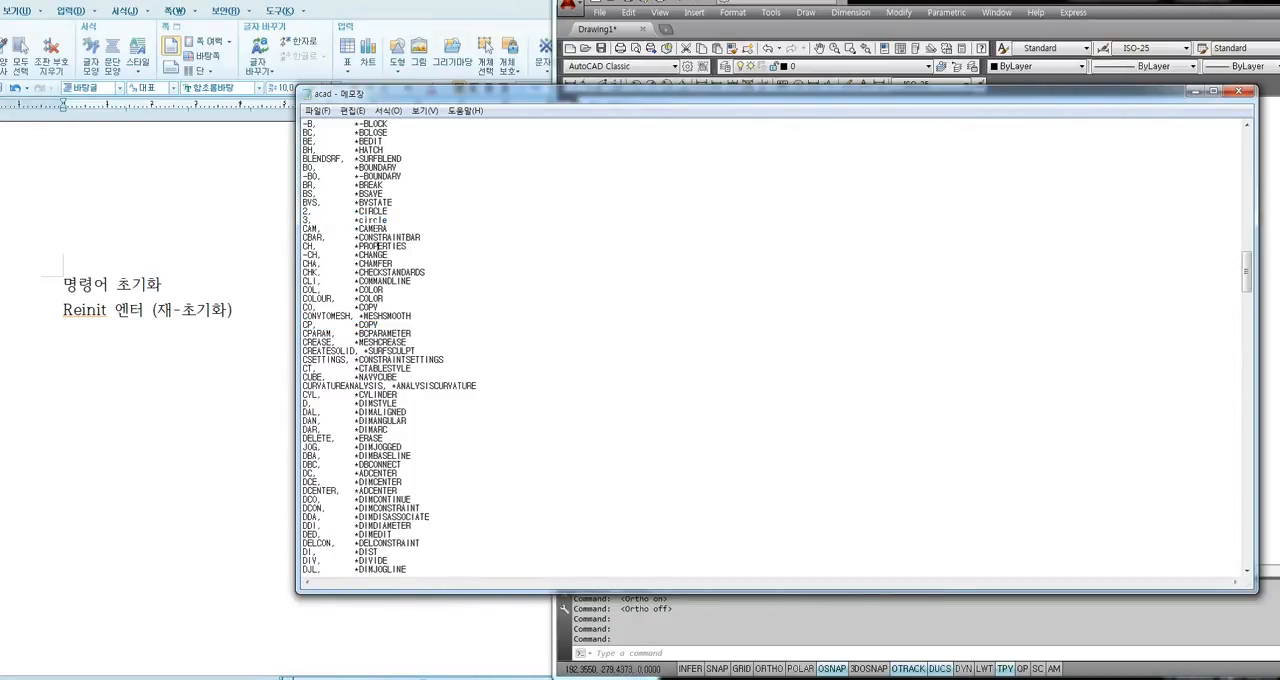
# Save the edited acad.pgp file and close it to return to the AutoCAD drawing.
pyautogui.click(318, 111)
pyautogui.click(338, 156)
pyautogui.click(1238, 91)
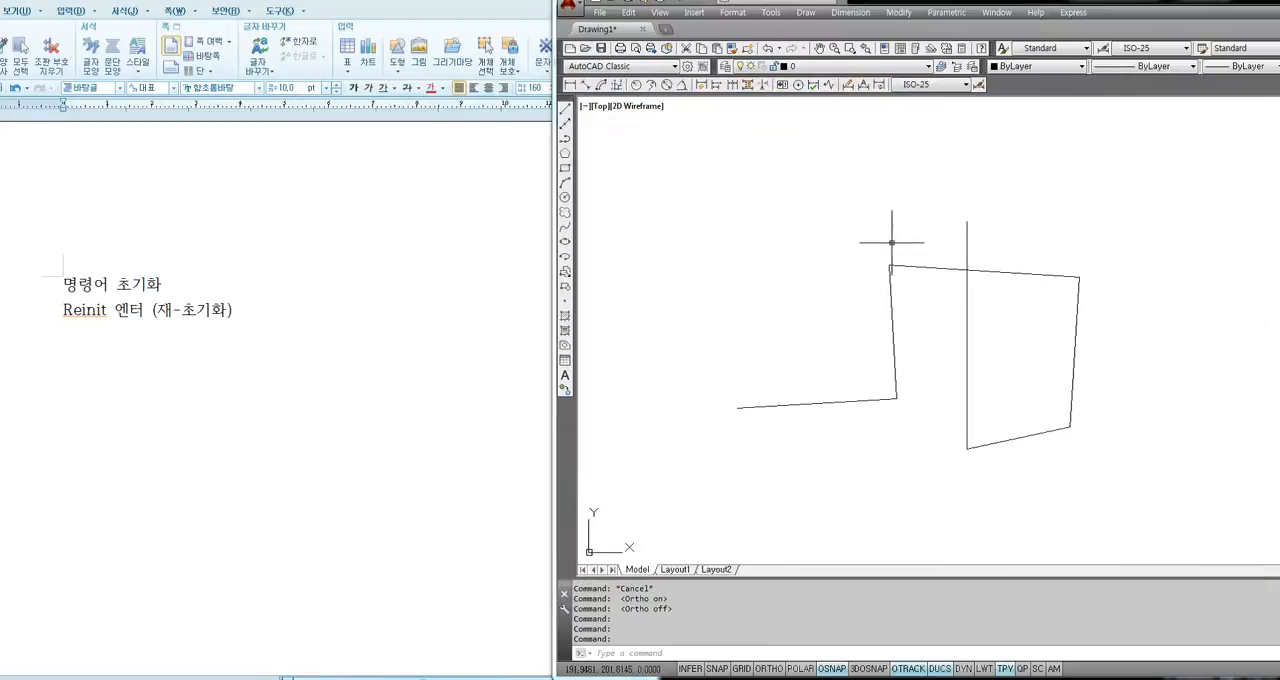
# Run REINIT and reinitialize the PGP file so the edited circle aliases are loaded.
pyautogui.click(789, 262)
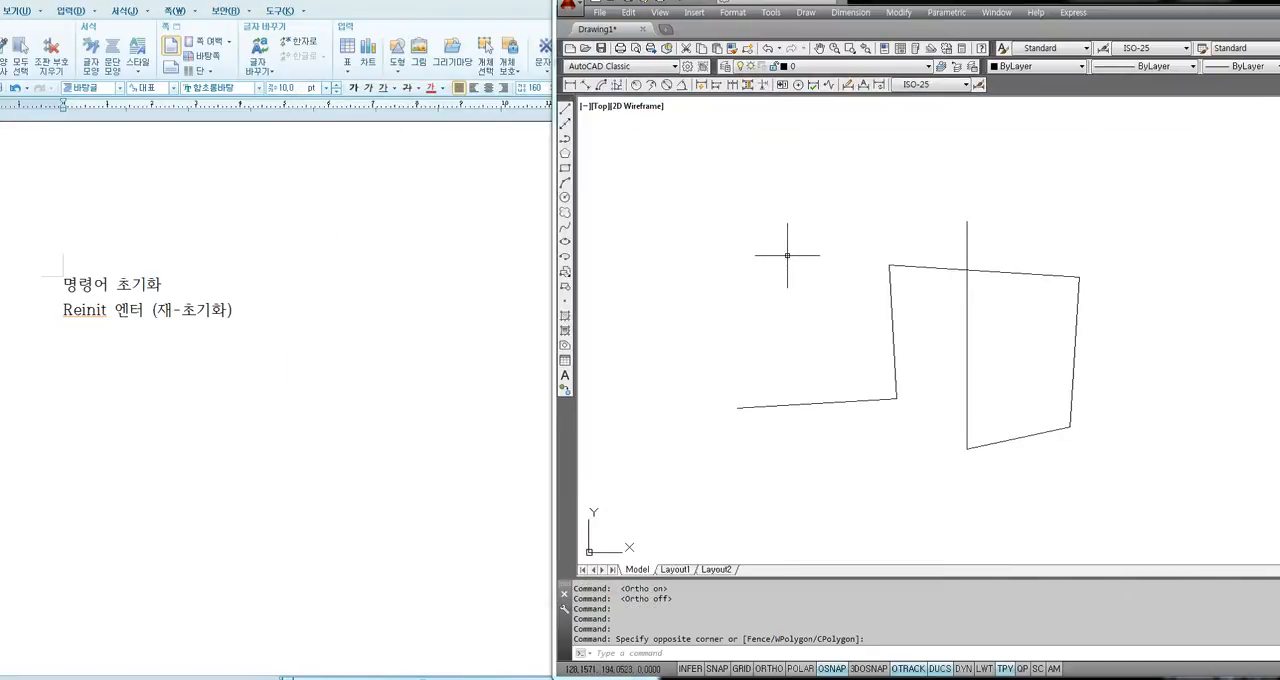
pyautogui.write('REINIT')
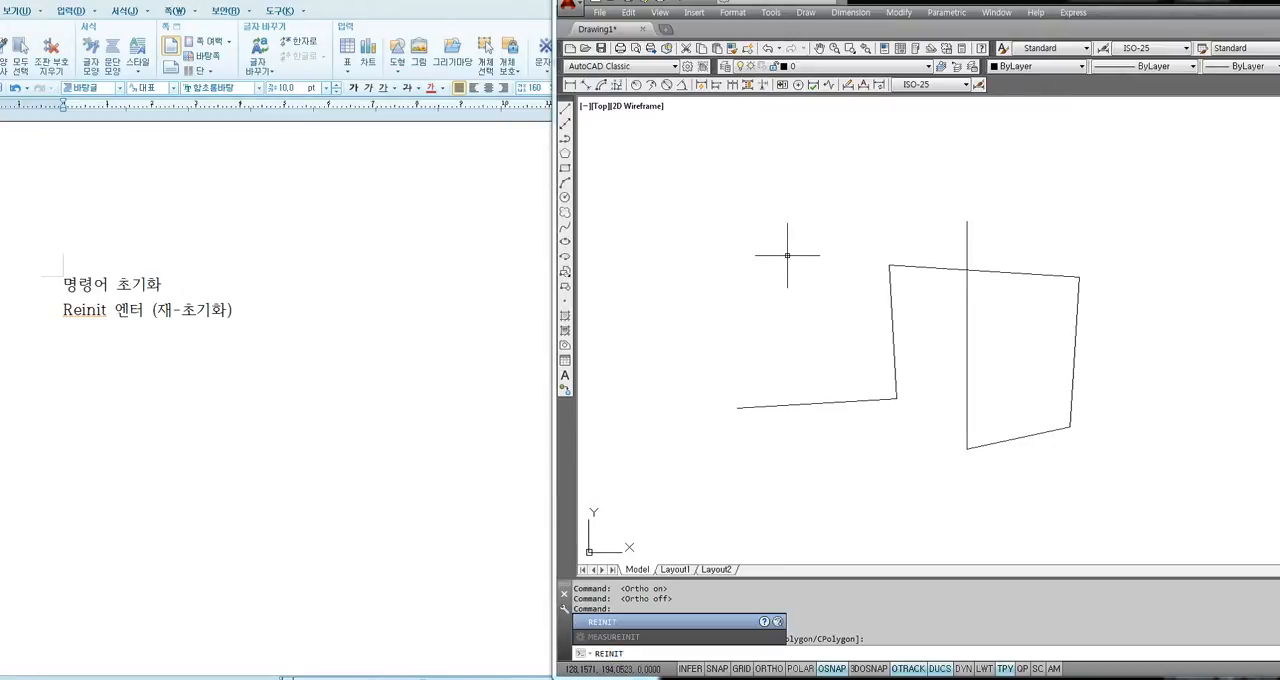
pyautogui.press('Return')
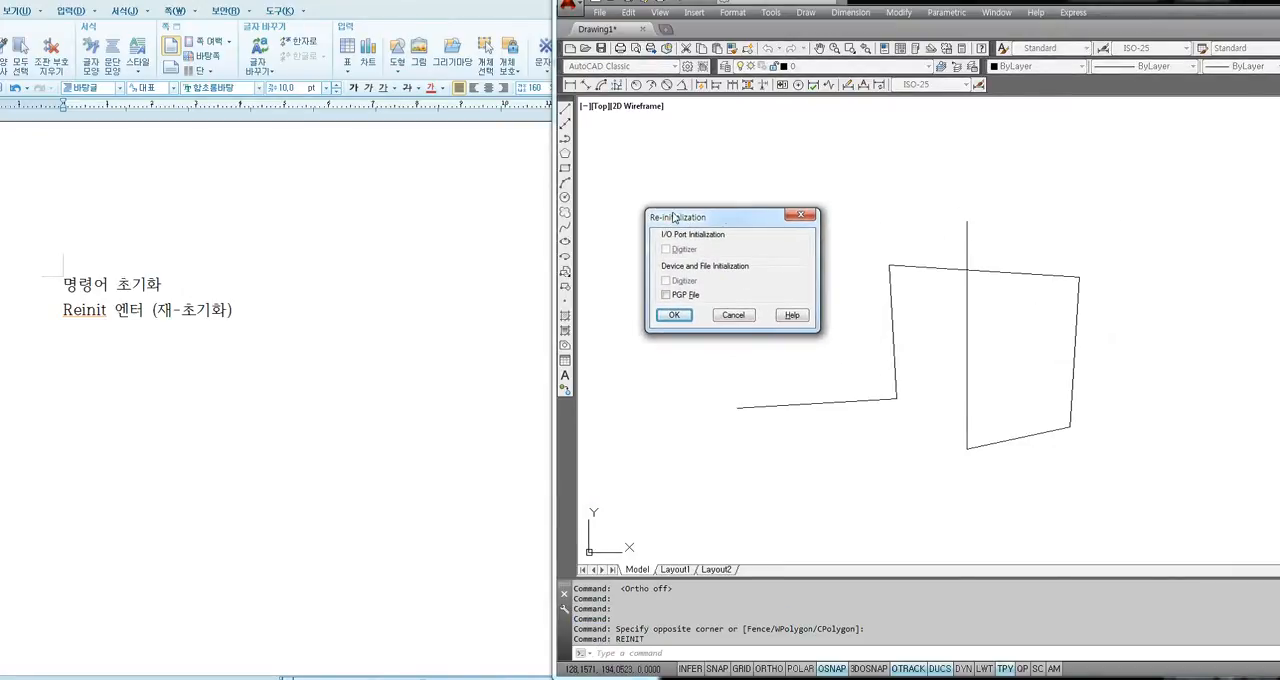
pyautogui.click(668, 296)
pyautogui.click(677, 320)
pyautogui.click(720, 264)
pyautogui.click(698, 288)
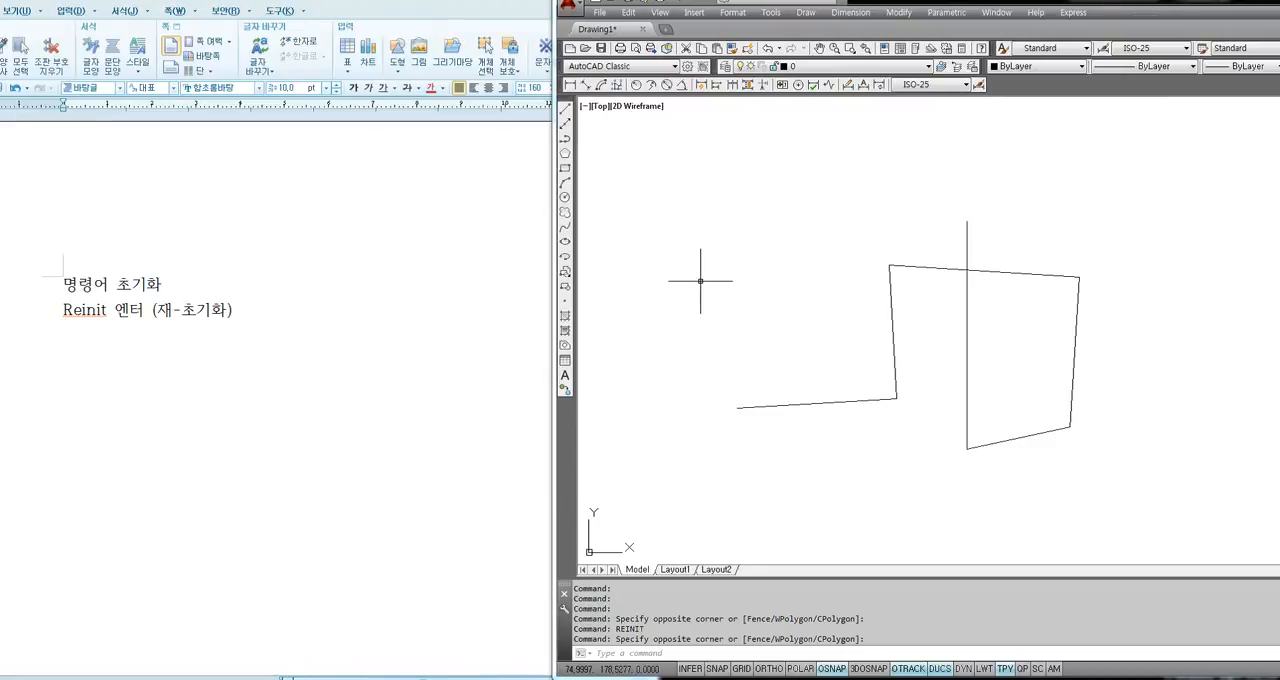
# Test aliases 2 and 3 by drawing one freehand circle with each, one above the other, beside the line chain.
pyautogui.write('2')
pyautogui.press('Return')
pyautogui.click(703, 273)
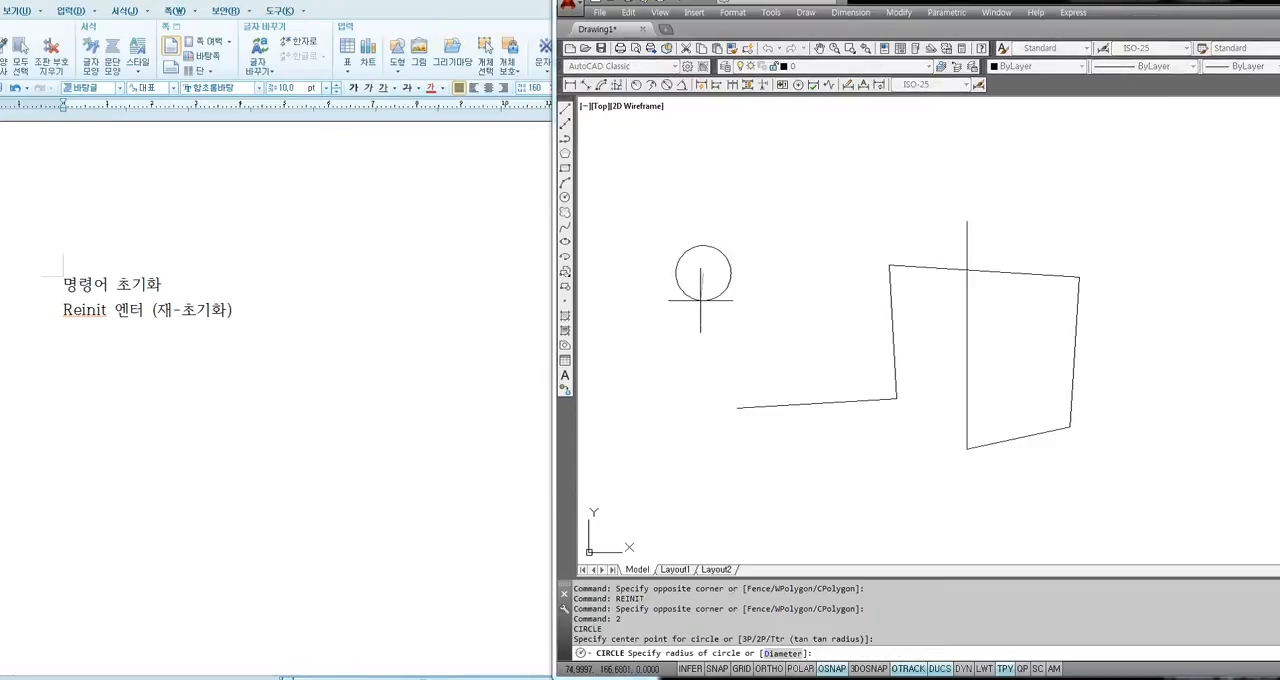
pyautogui.click(688, 321)
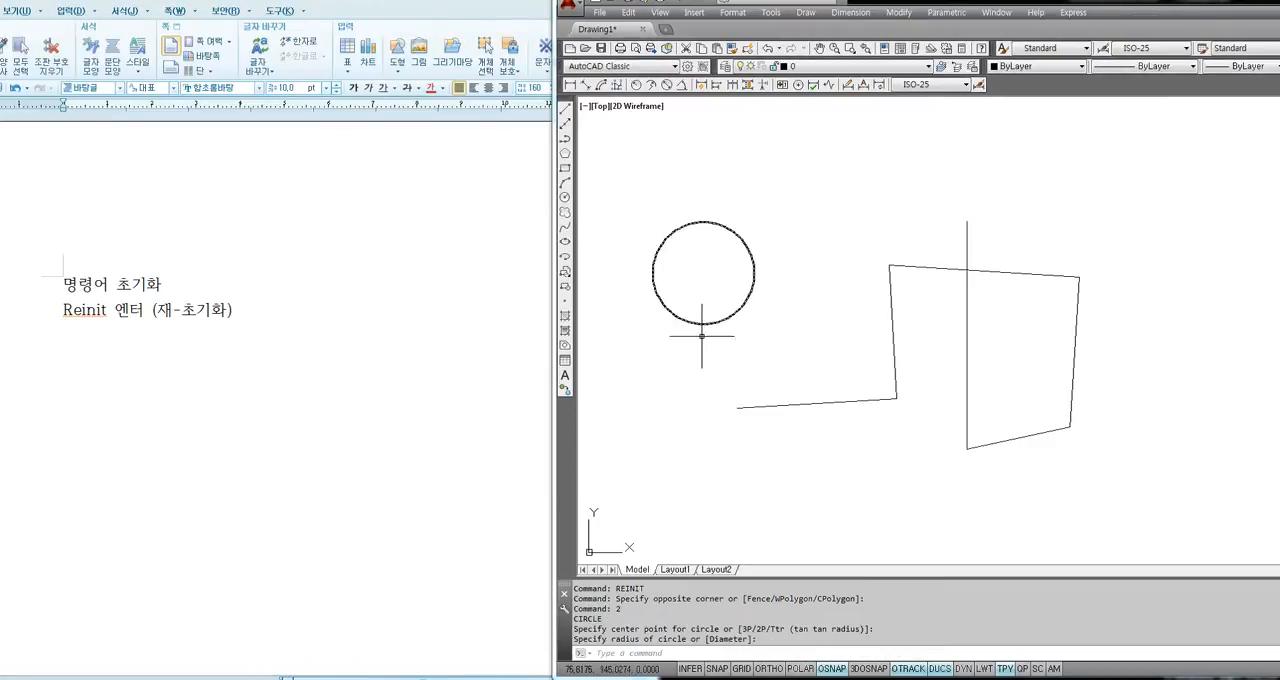
pyautogui.write('3')
pyautogui.press('Return')
pyautogui.click(679, 418)
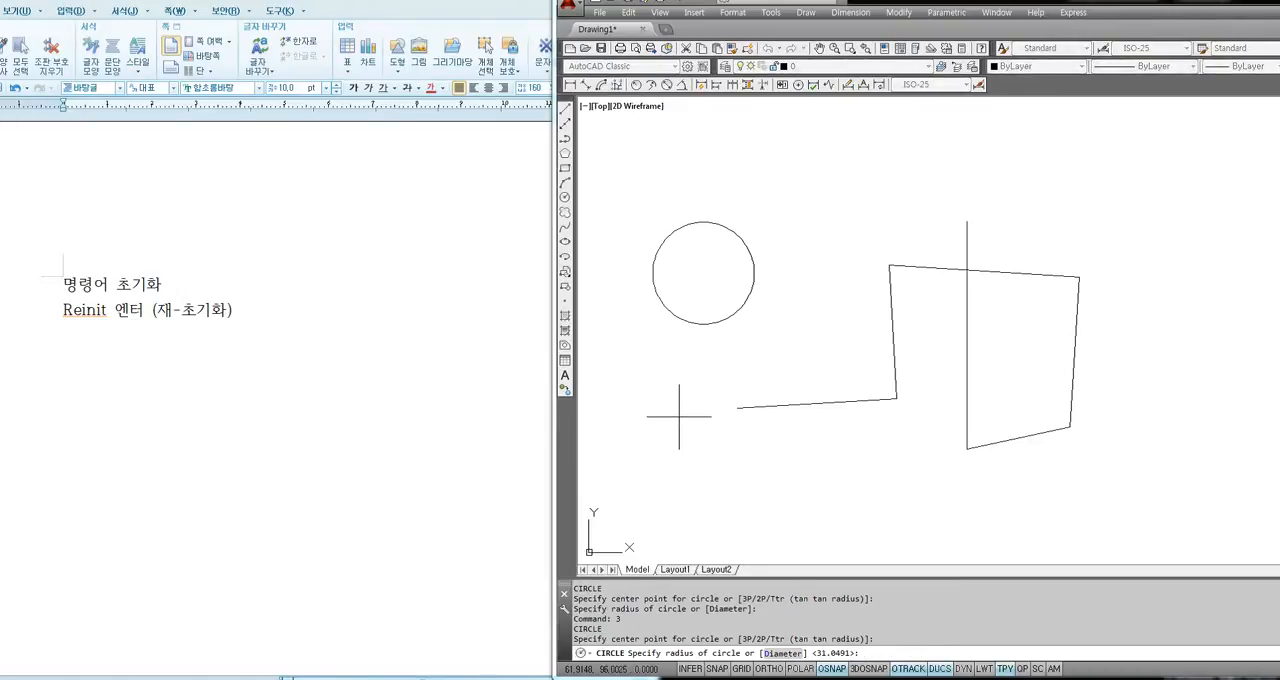
pyautogui.click(706, 467)
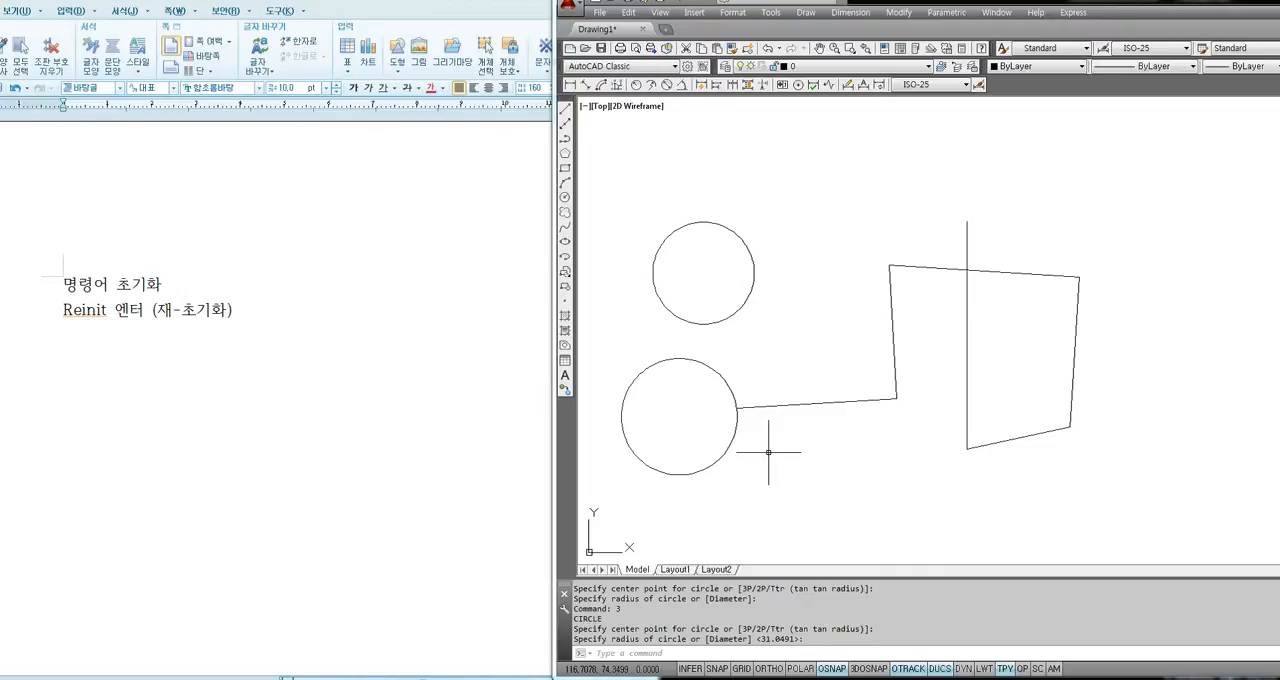
pyautogui.write('LIMITS')
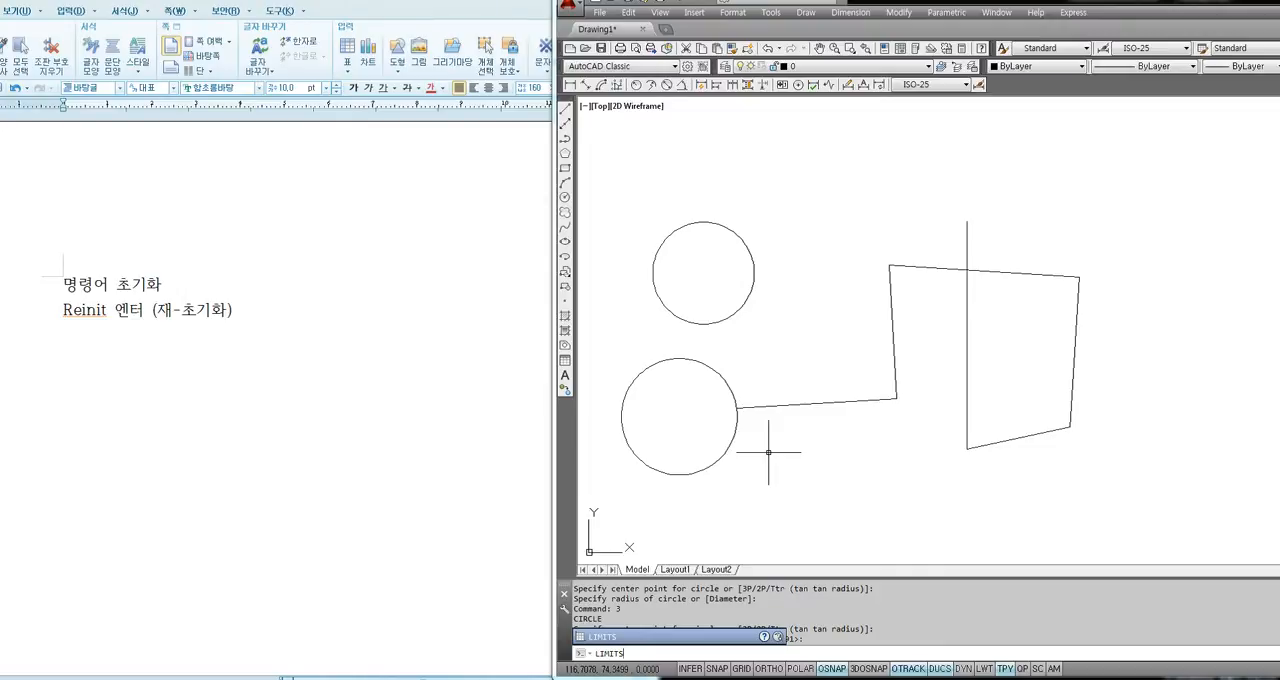
pyautogui.press('Escape')
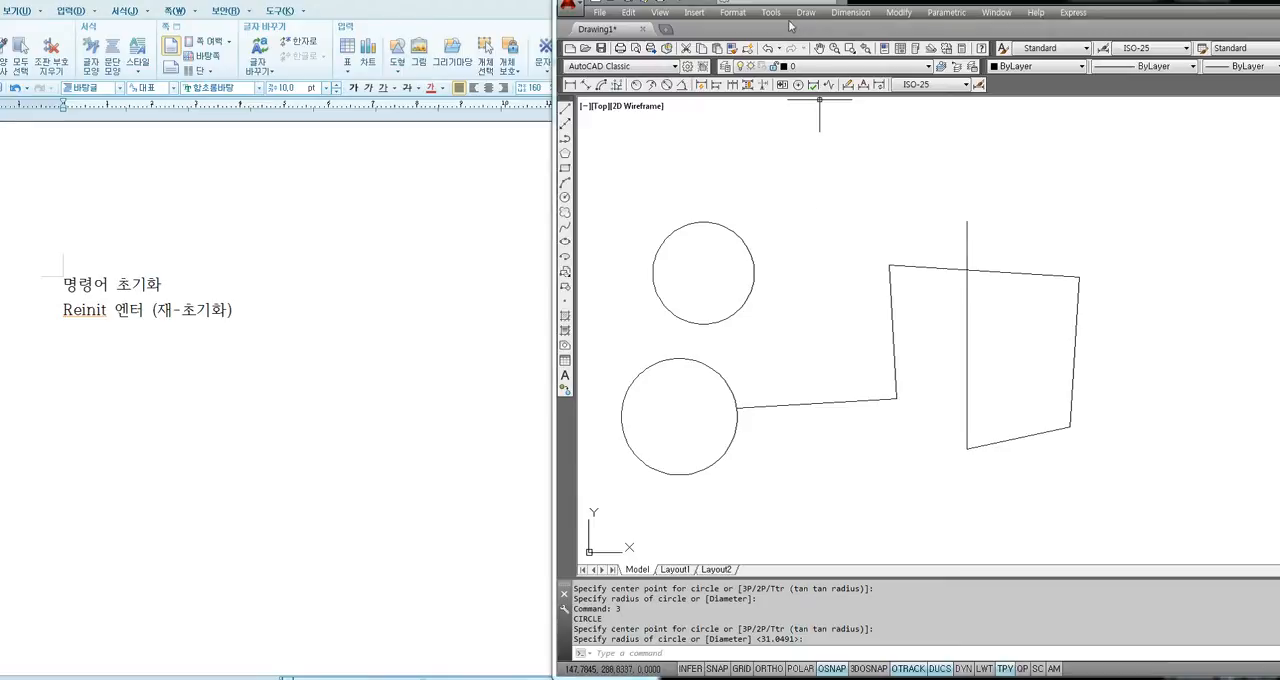
# Reopen the acad.pgp program parameters file and go to the CIRCLE aliases.
pyautogui.click(773, 13)
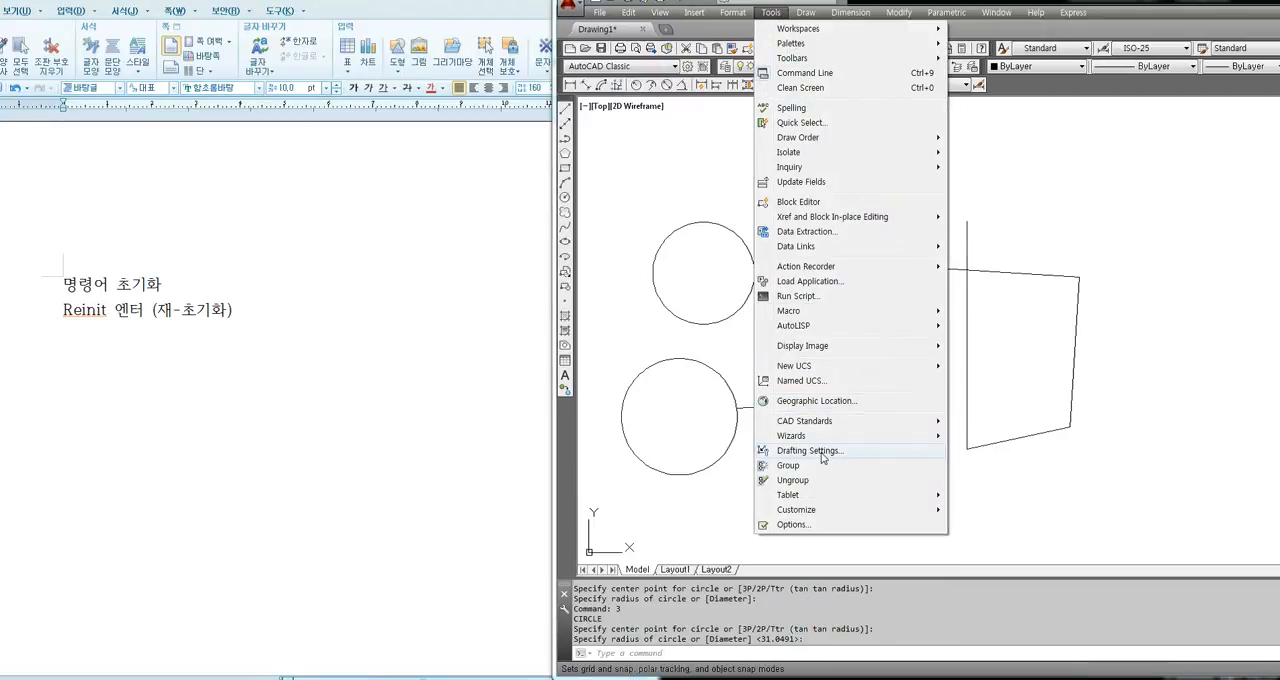
pyautogui.moveTo(849, 510)
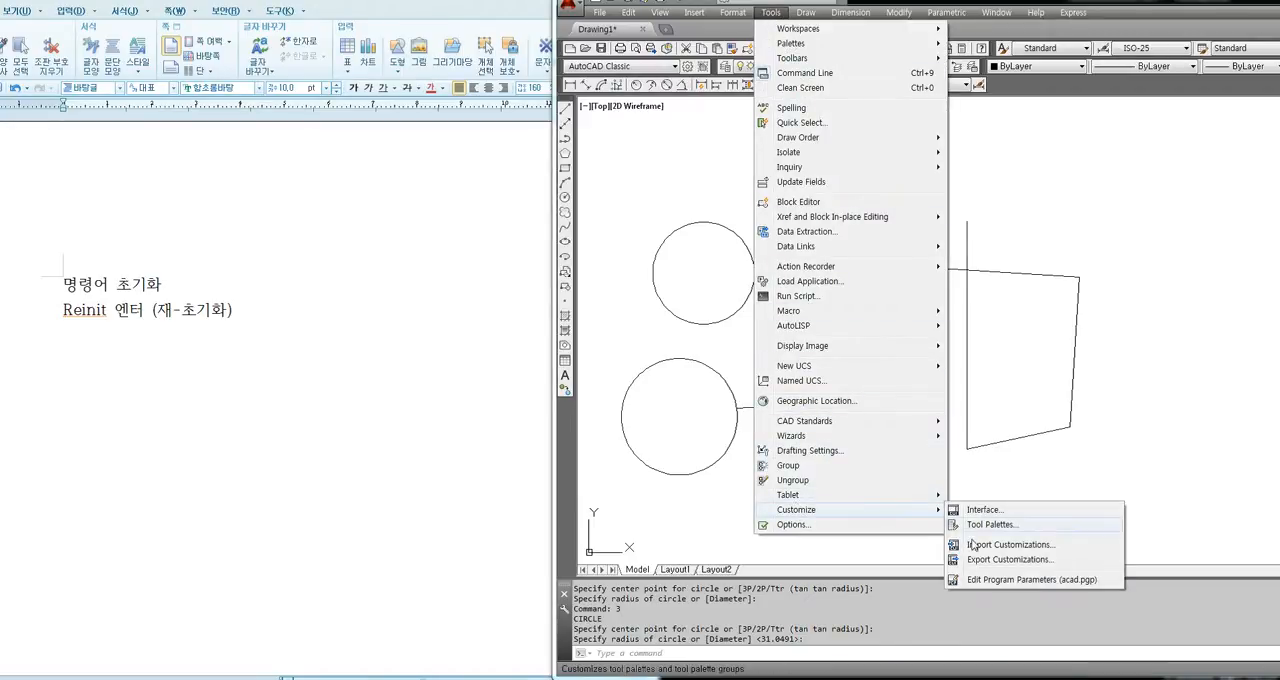
pyautogui.click(1031, 580)
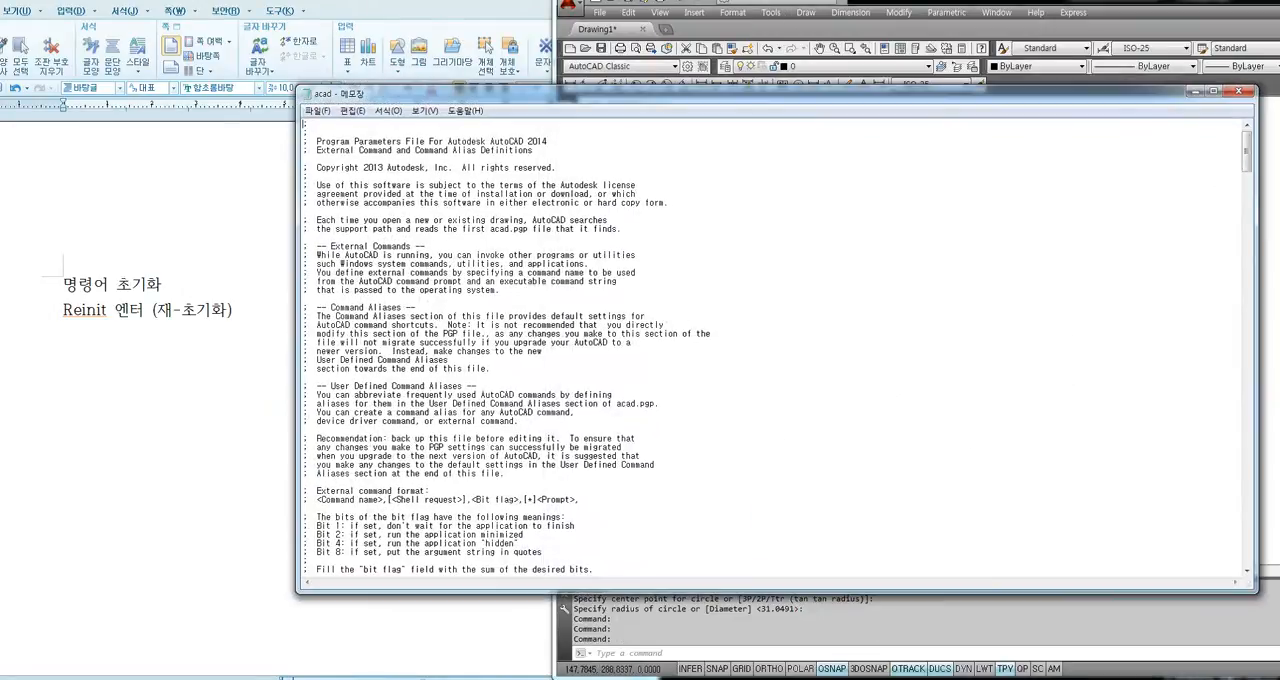
pyautogui.scroll(-20, 775, 345)
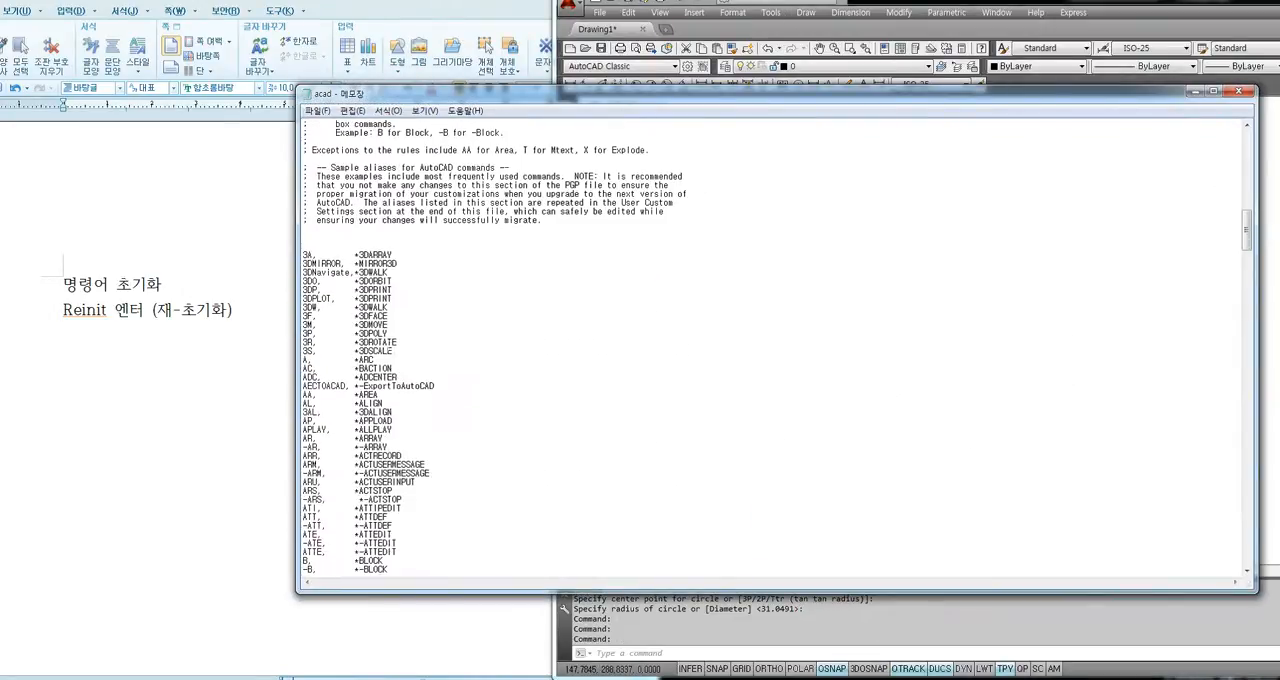
pyautogui.scroll(-6, 775, 345)
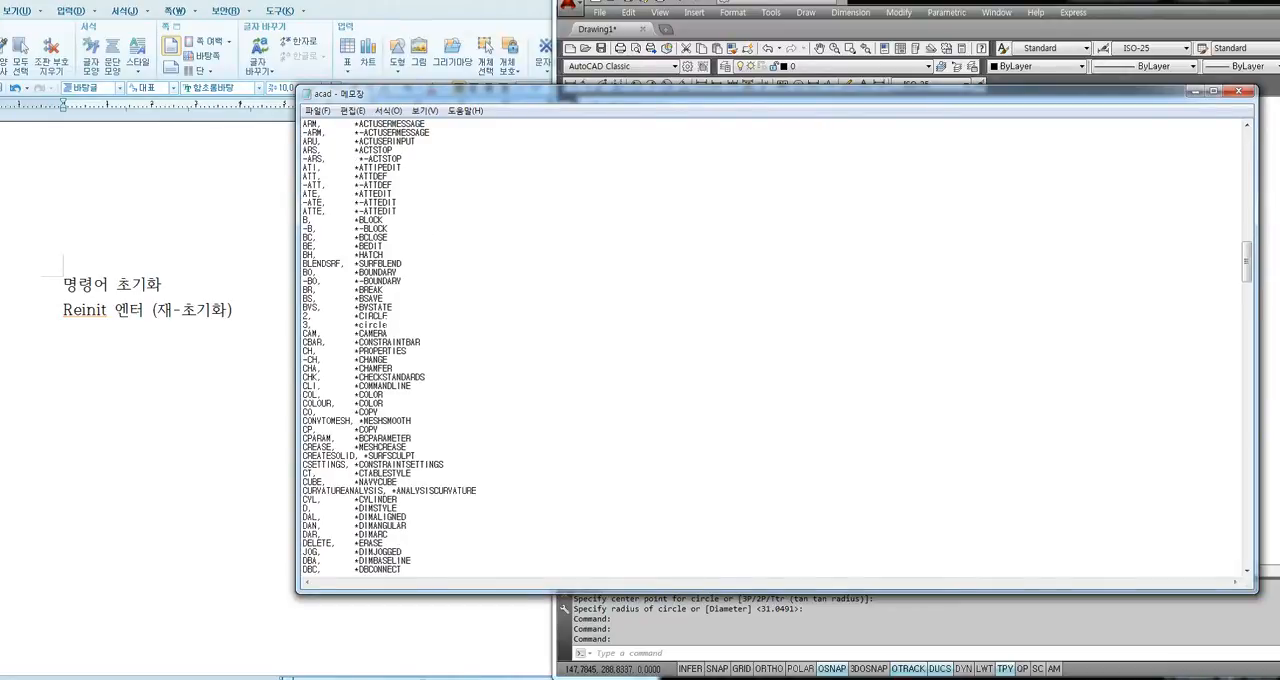
# Delete the "3, *circle" line and set the alias of the remaining CIRCLE entry to c.
pyautogui.moveTo(389, 325); pyautogui.dragTo(302, 326)
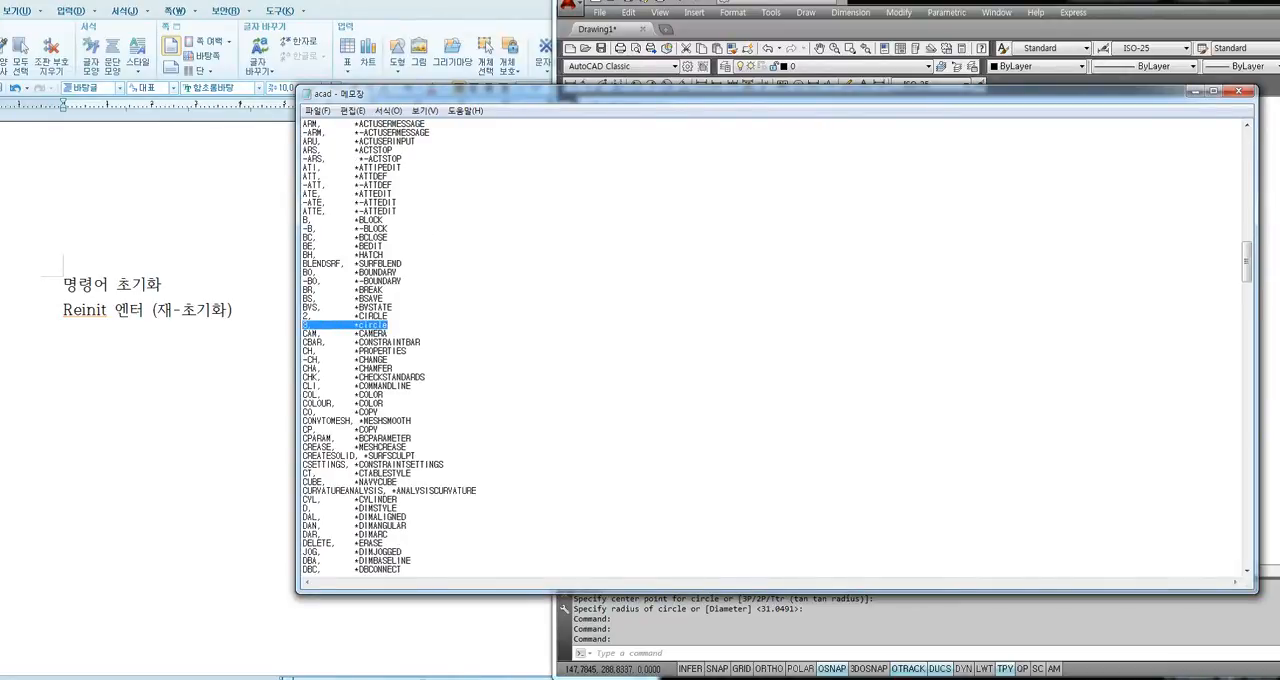
pyautogui.press('Delete')
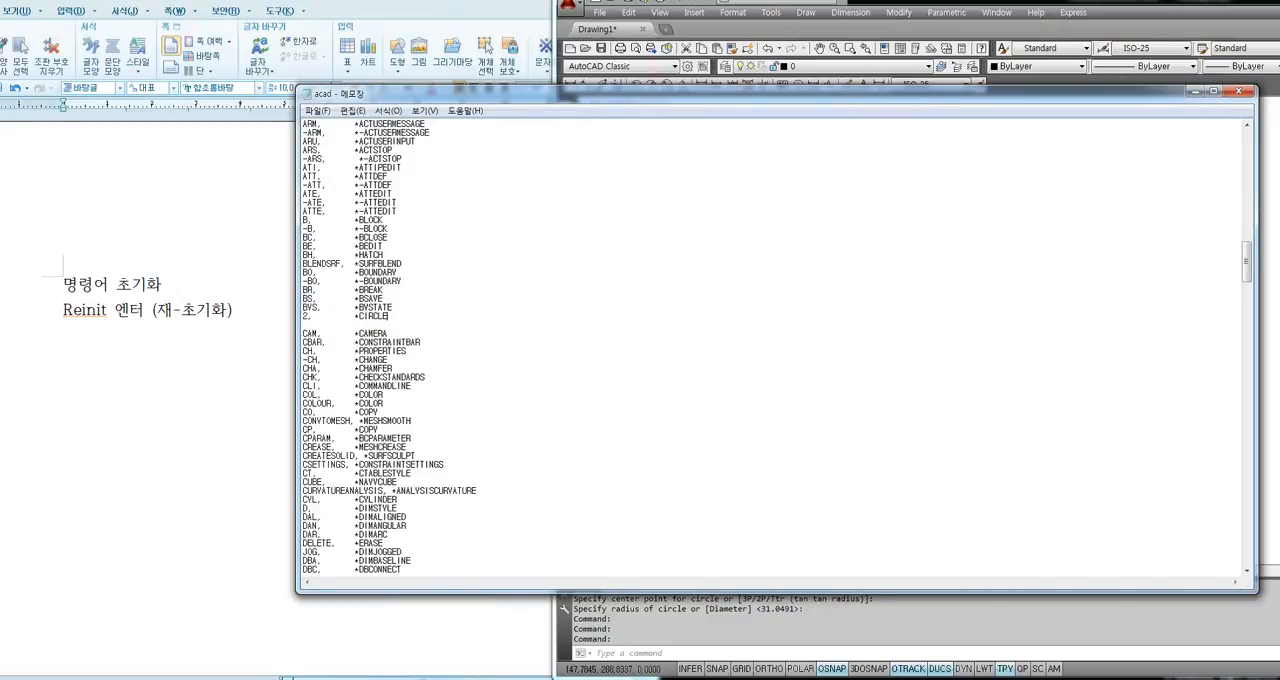
pyautogui.press('Delete')
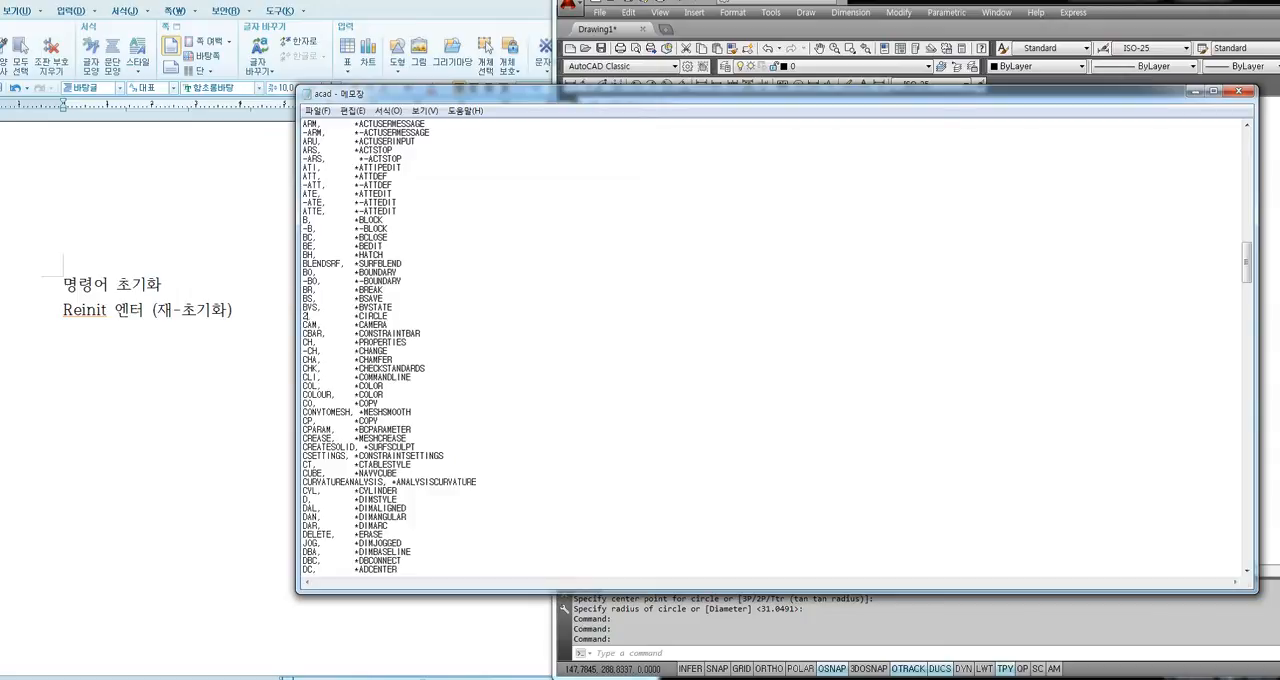
pyautogui.press('BackSpace')
pyautogui.write('c')
# Add a new alias line "3, *limits" directly below the LINE entry.
pyautogui.scroll(-20, 778, 345)
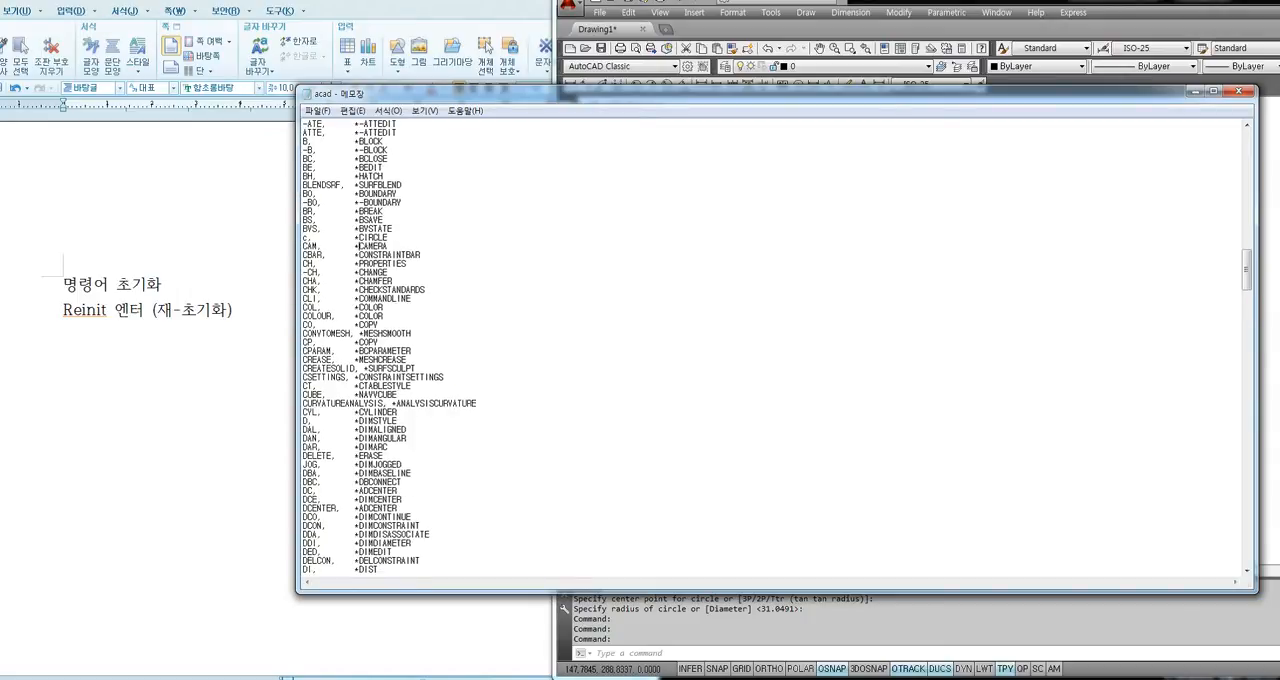
pyautogui.scroll(-11, 778, 345)
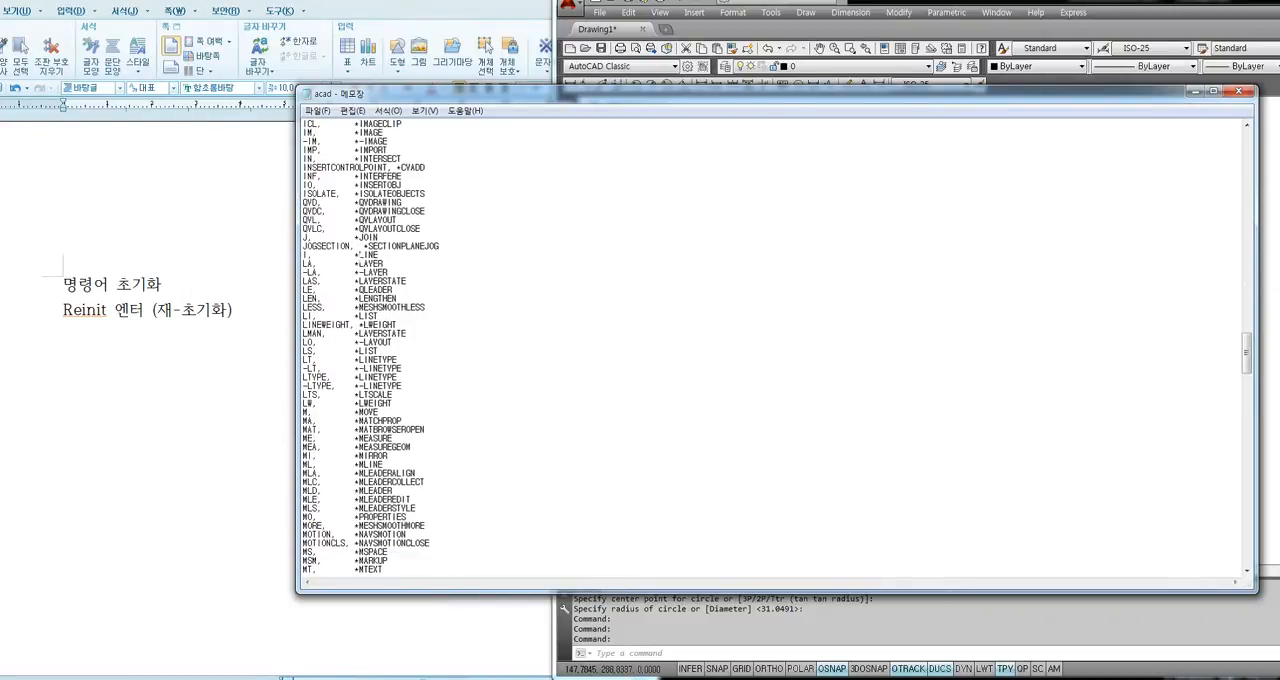
pyautogui.click(377, 255)
pyautogui.press('Return')
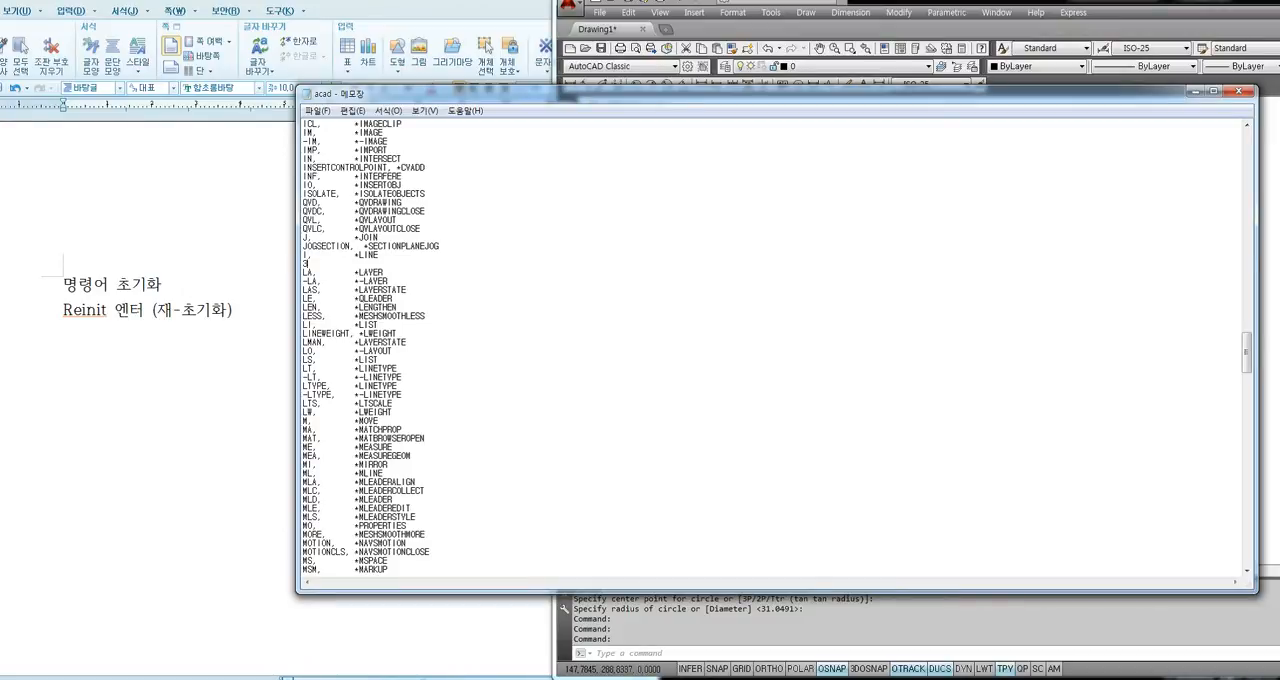
pyautogui.write('3,        *limits')
# Save the acad.pgp file with the limits alias and close it, returning to the drawing.
pyautogui.click(316, 111)
pyautogui.click(338, 156)
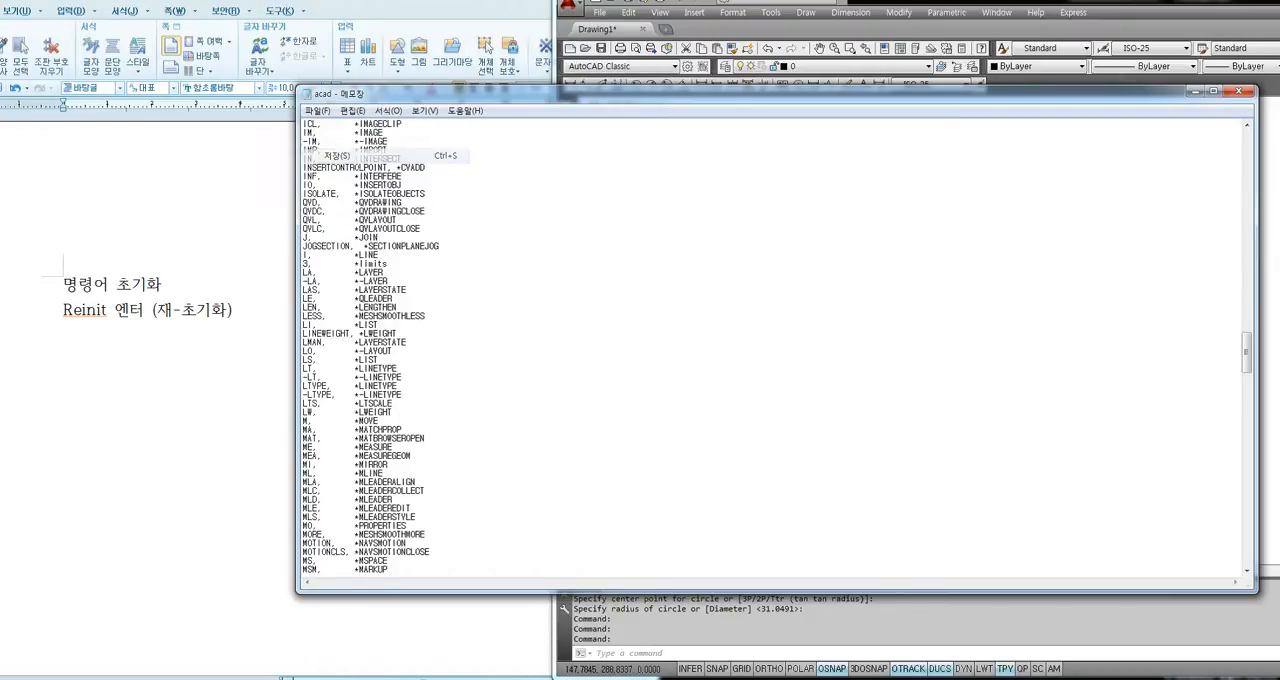
pyautogui.click(1238, 94)
pyautogui.click(817, 327)
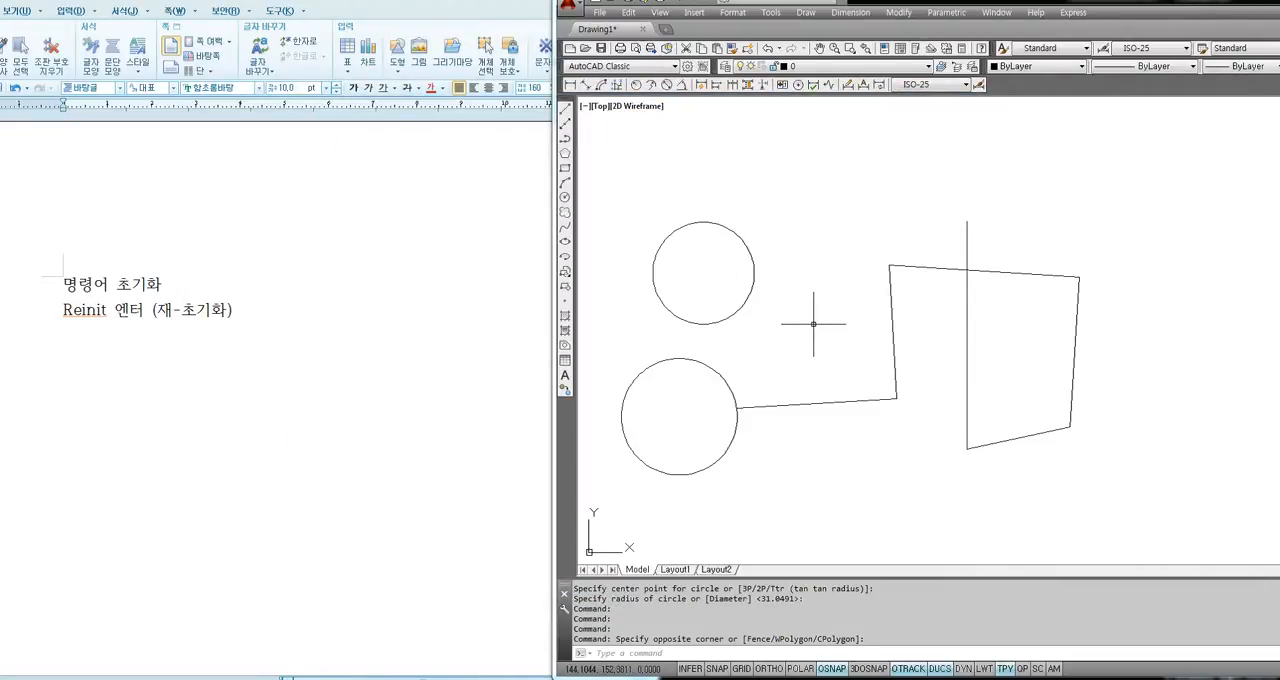
# Run REINIT and reinitialize the PGP file so the edited command aliases are loaded.
pyautogui.write('REINIT')
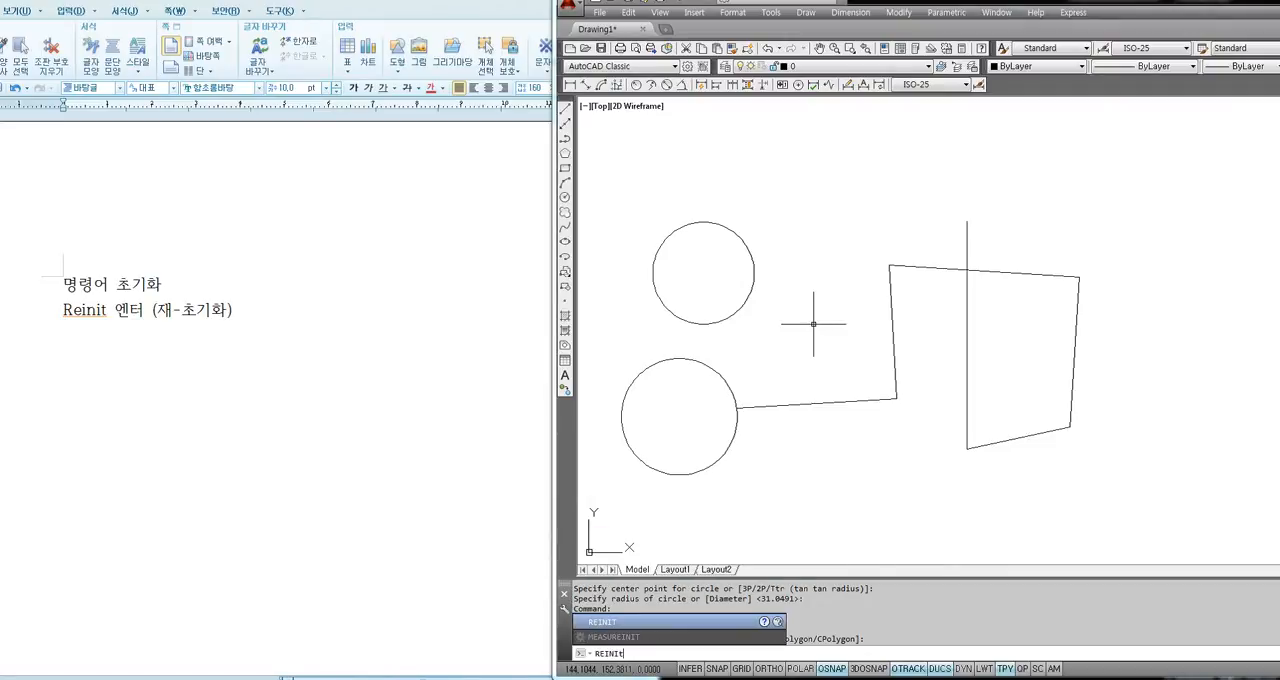
pyautogui.press('Return')
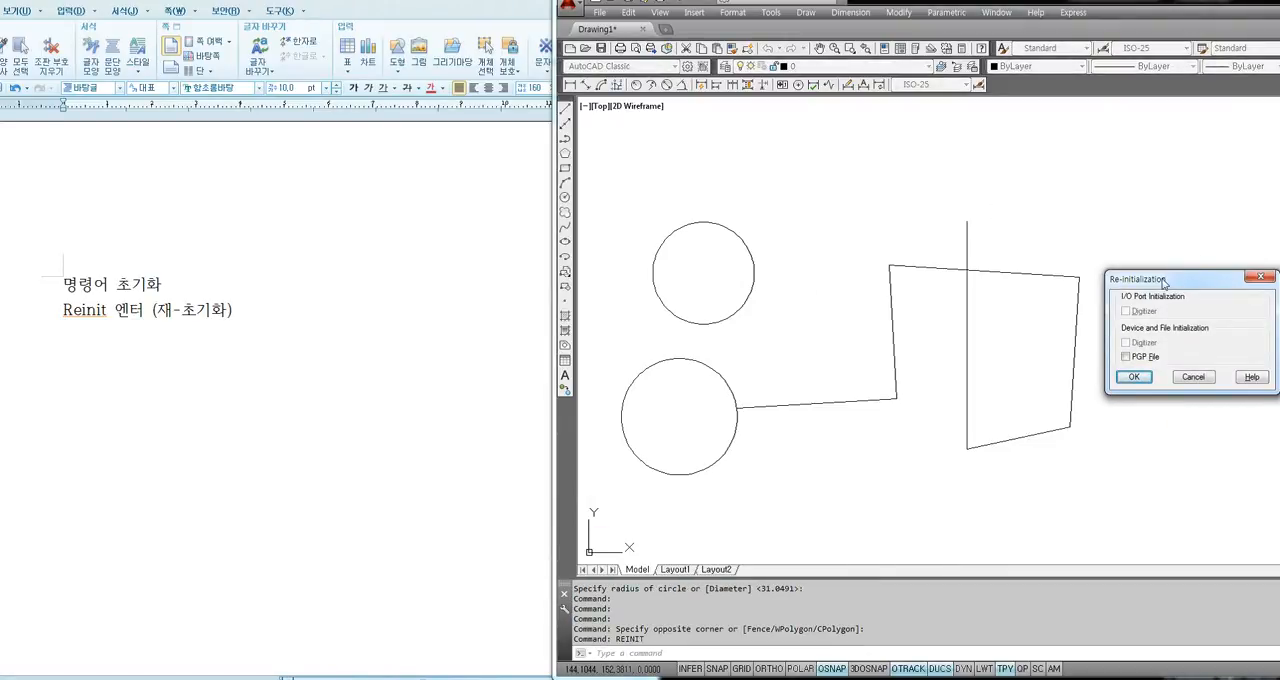
pyautogui.moveTo(1162, 280); pyautogui.dragTo(742, 264)
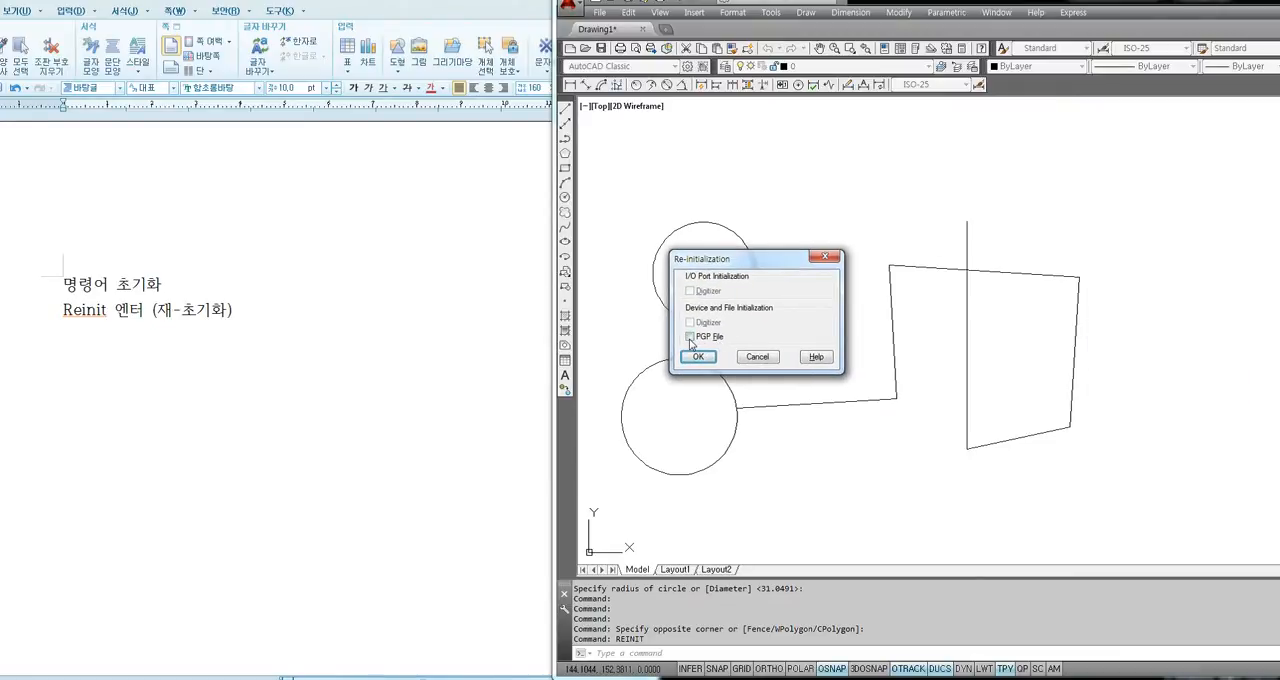
pyautogui.click(689, 337)
pyautogui.press('Return')
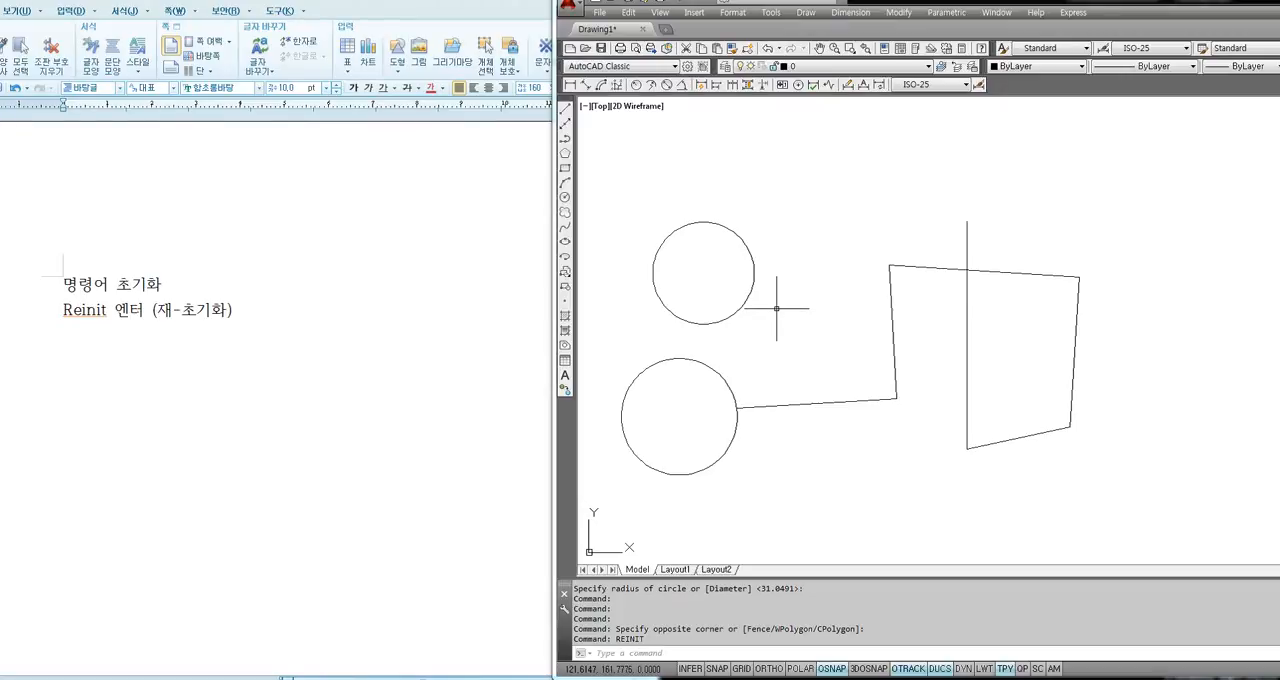
# Start LIMITS with the alias 3, keep the default lower-left corner 0,0 and set the upper-right corner to 594,420.
pyautogui.write('3')
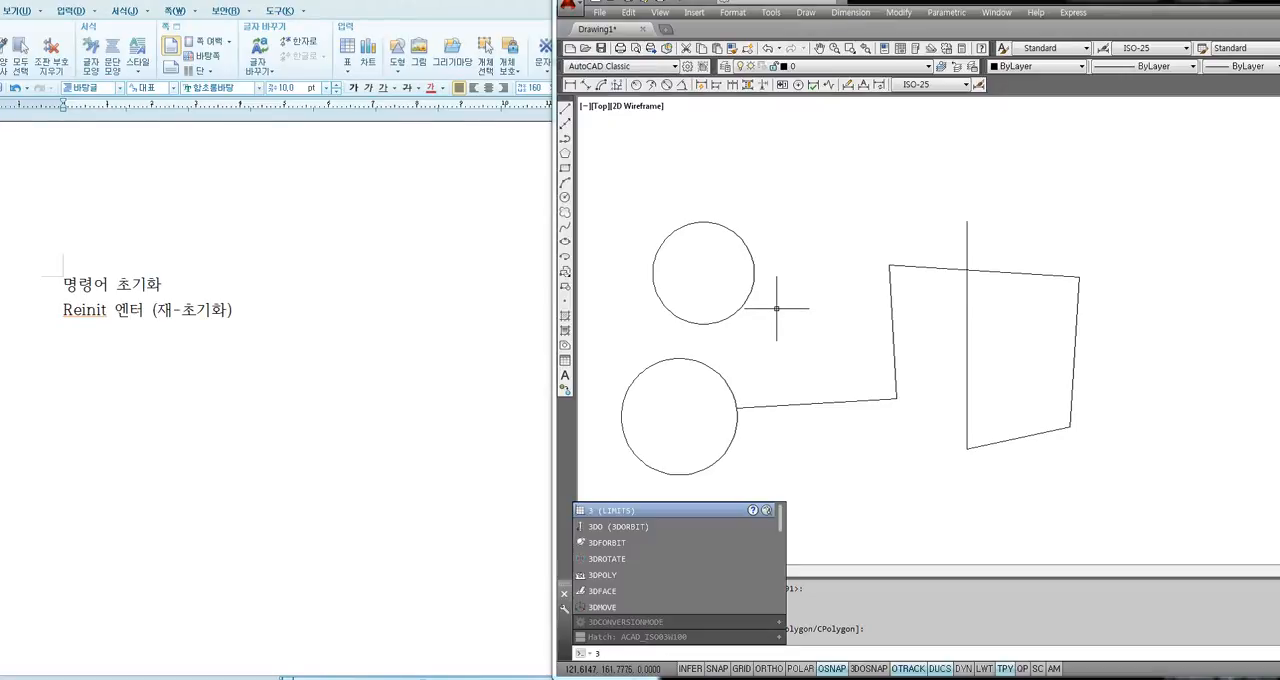
pyautogui.press('Return')
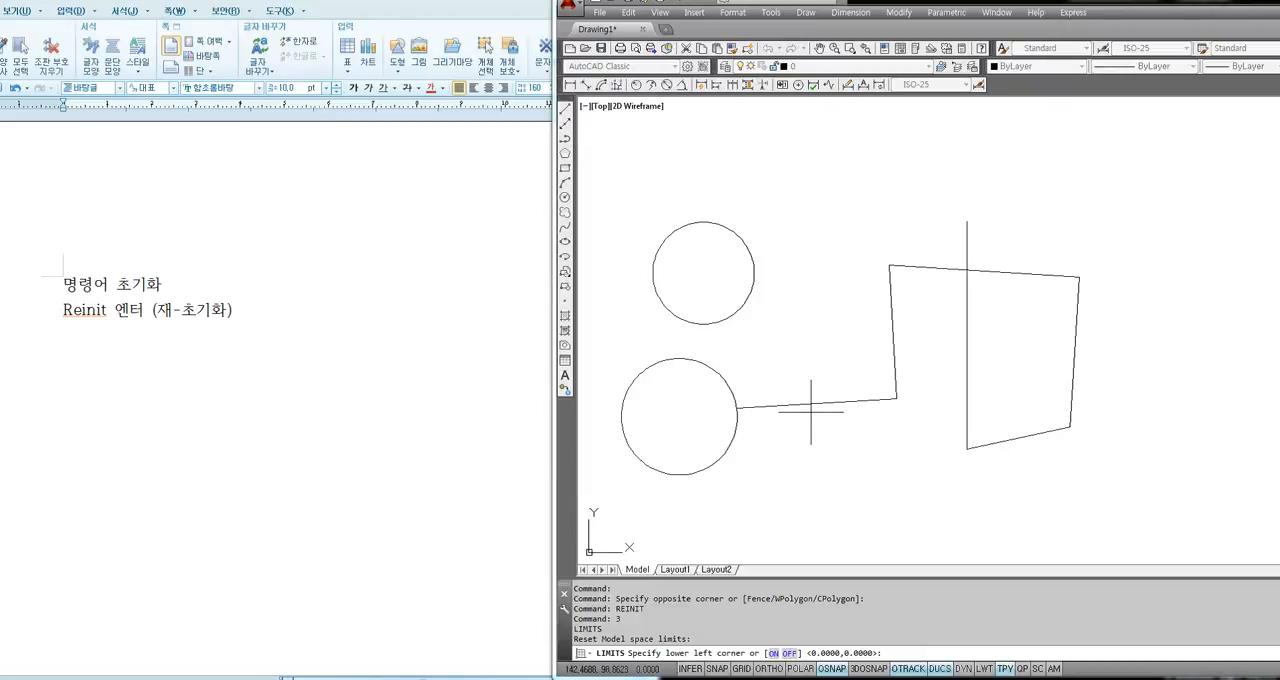
pyautogui.press('Return')
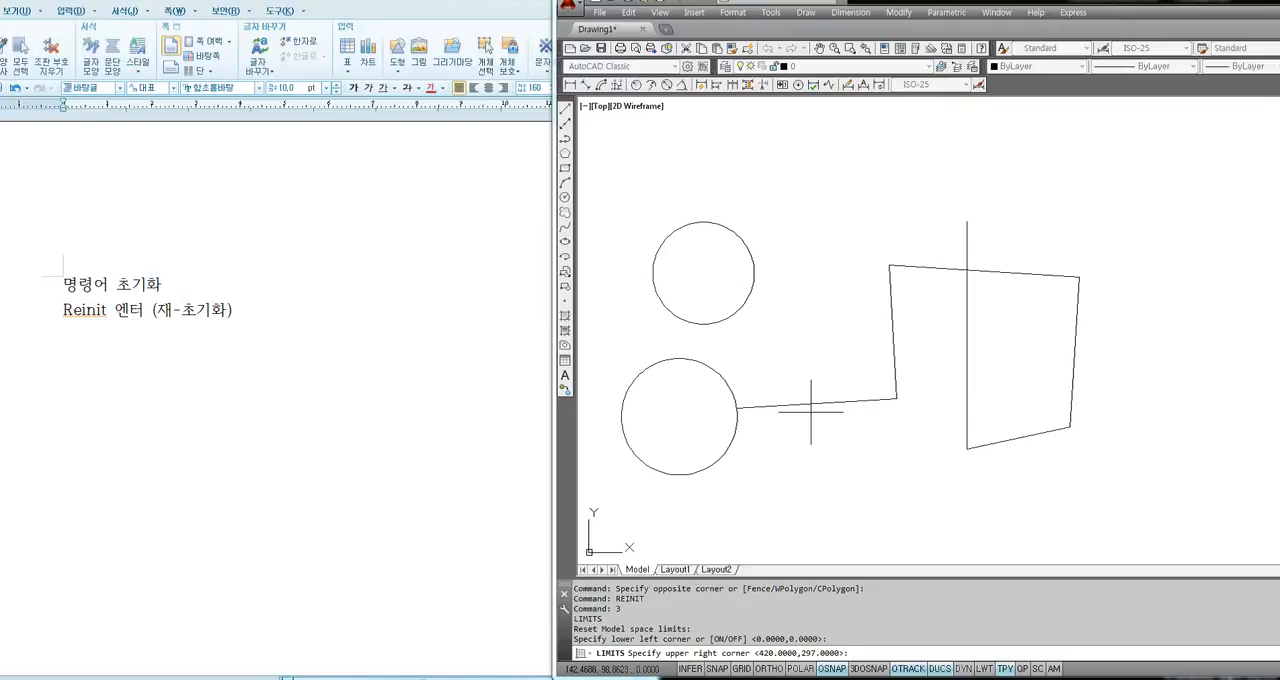
pyautogui.write('594,420')
pyautogui.press('Return')
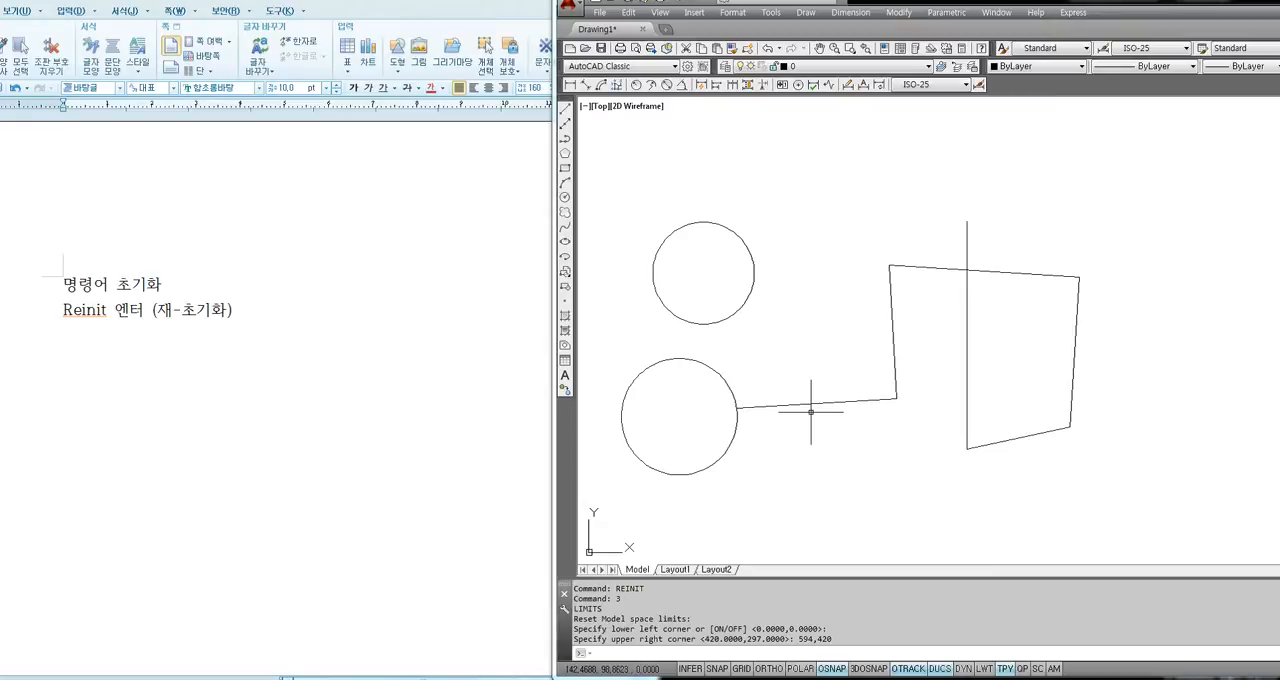
# Zoom the drawing with the All option to show the full limits area.
pyautogui.write('z')
pyautogui.press('Return')
pyautogui.write('a')
pyautogui.press('Return')
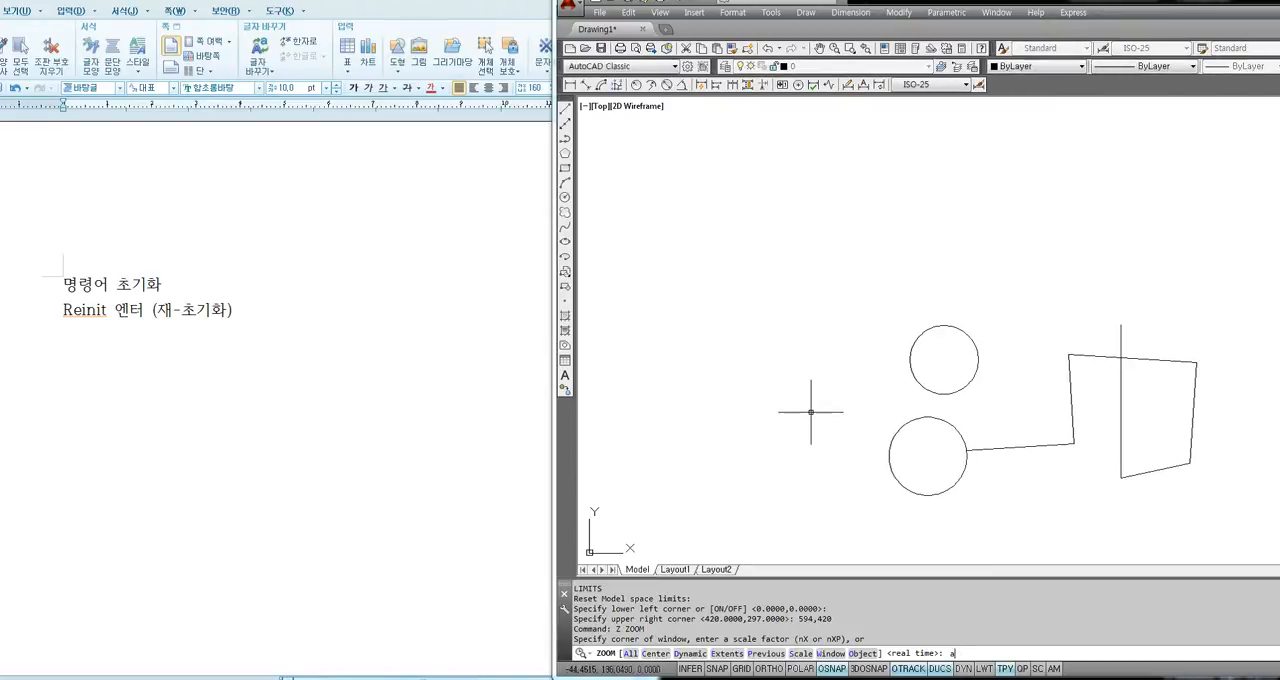
pyautogui.press('Return')
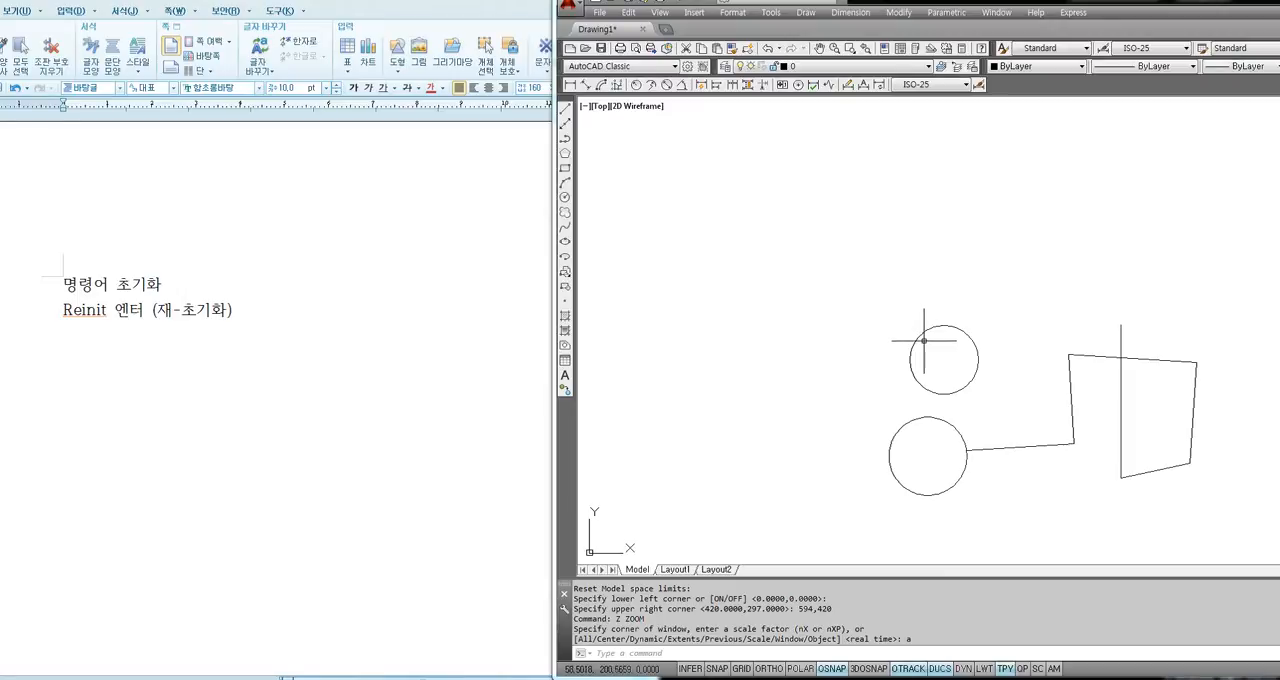
pyautogui.click(1206, 306)
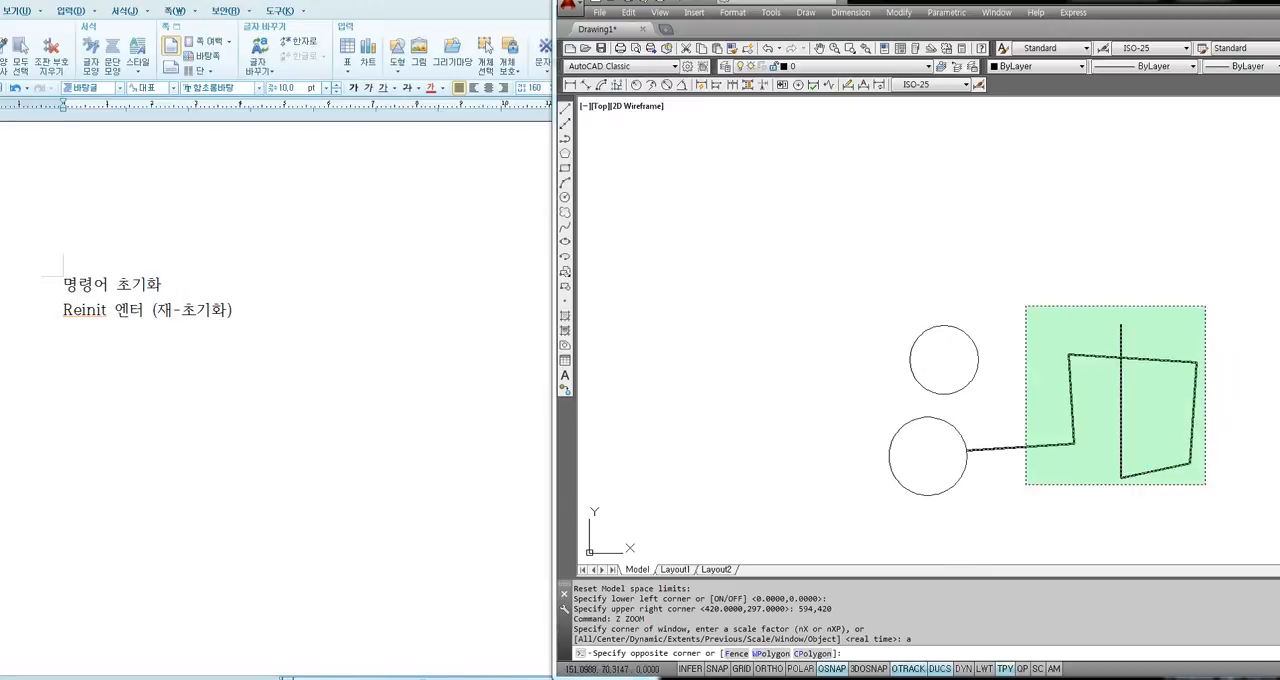
pyautogui.click(1096, 293)
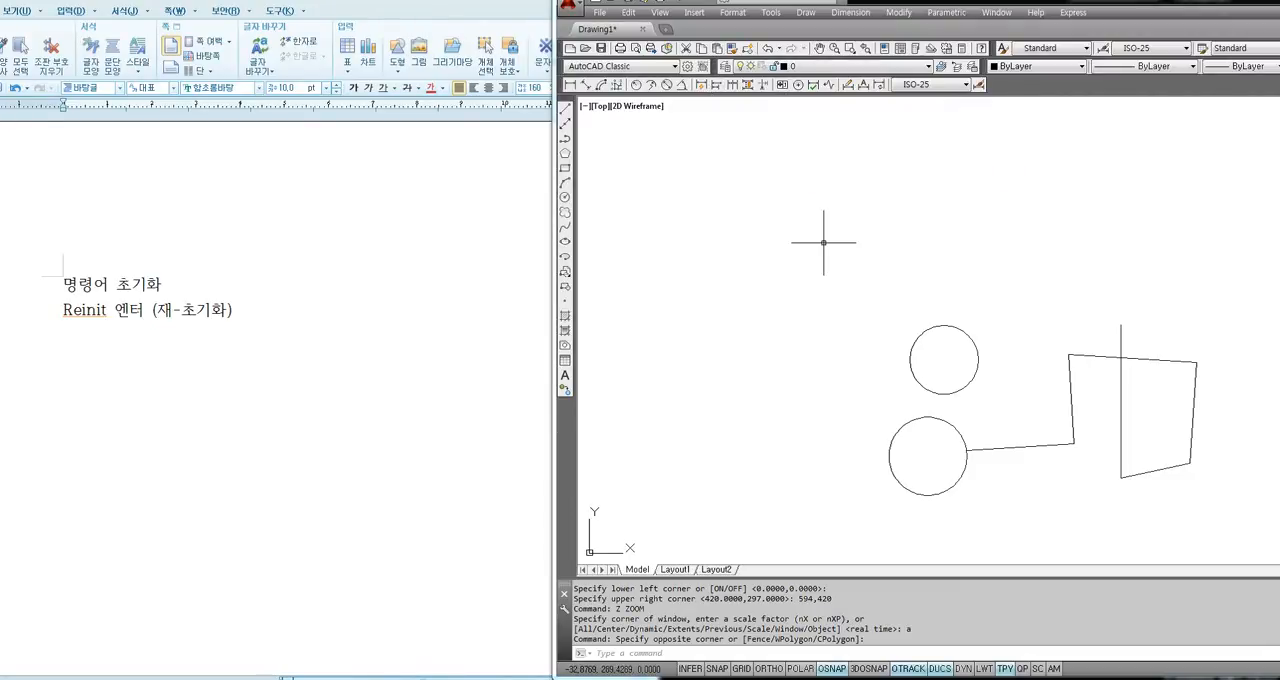
pyautogui.press('F8')
pyautogui.press('F8')
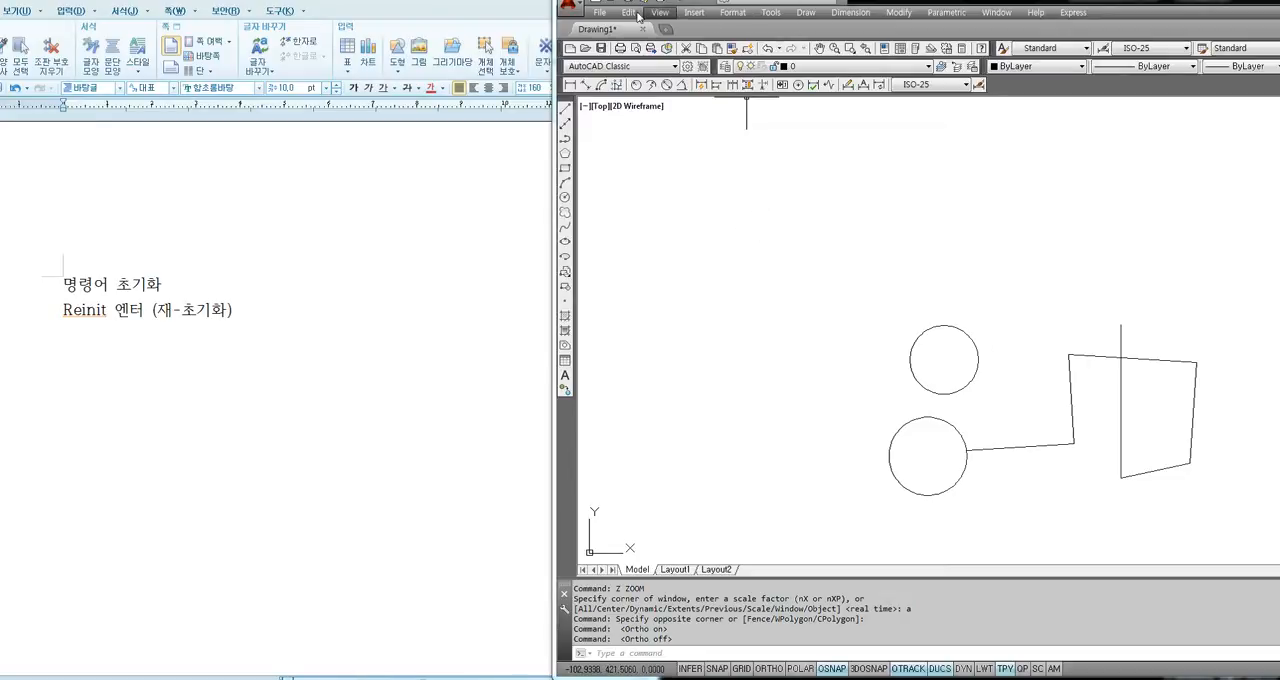
# Open the Customize User Interface dialog and position it below the drawing's toolbars.
pyautogui.click(770, 13)
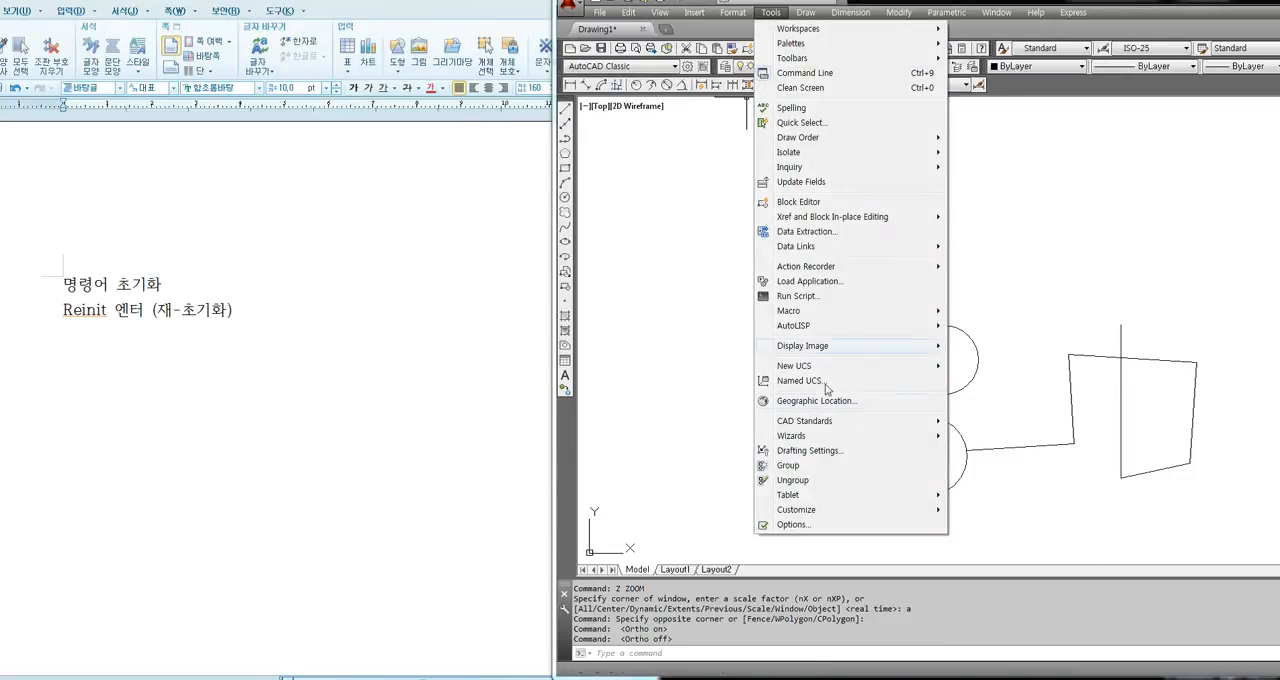
pyautogui.moveTo(802, 511)
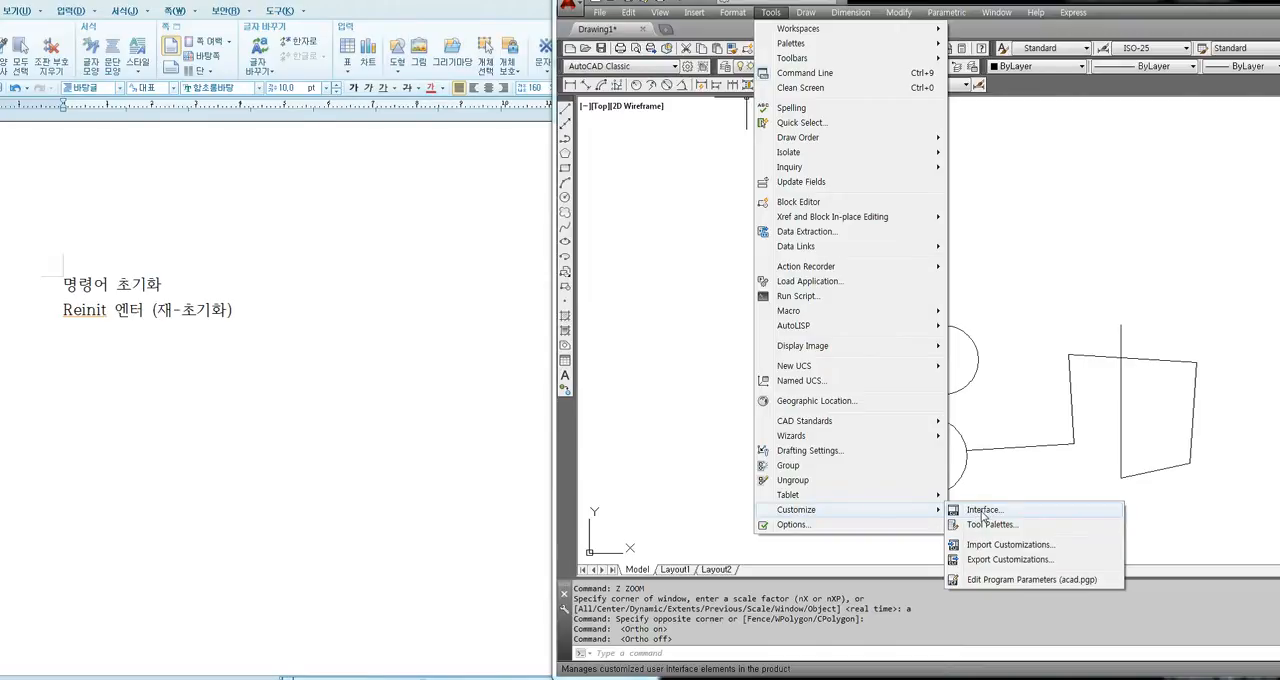
pyautogui.click(983, 512)
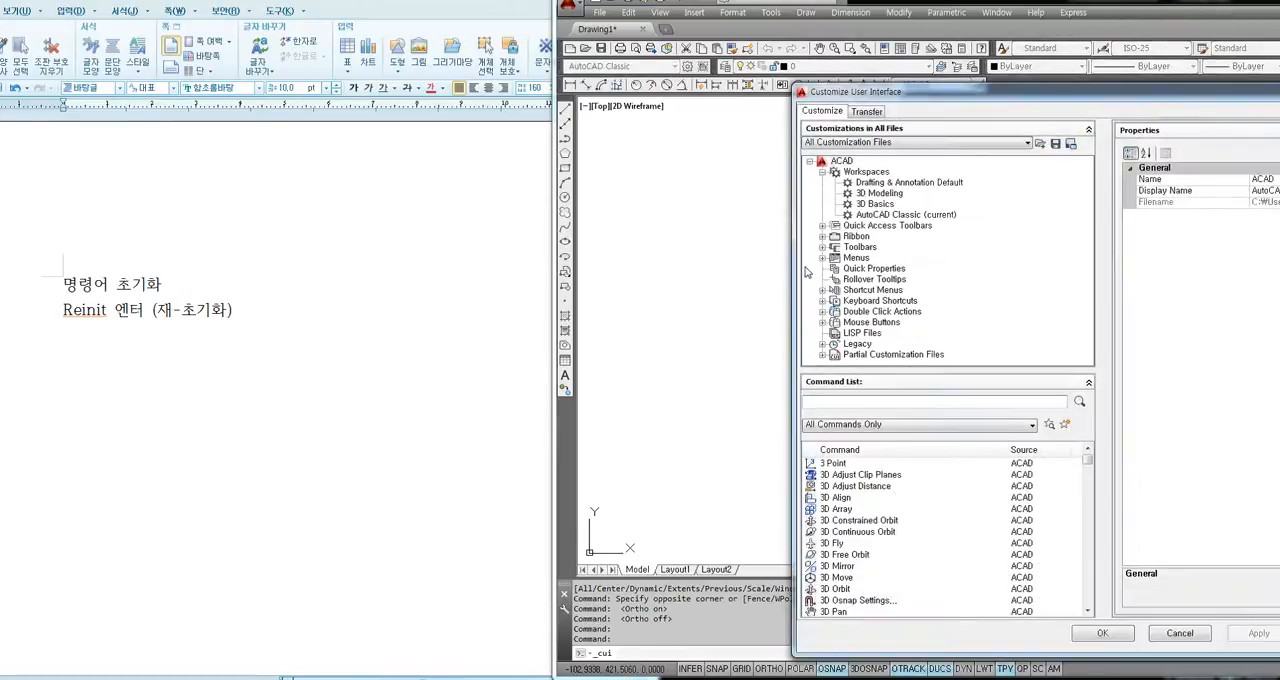
pyautogui.moveTo(937, 97); pyautogui.dragTo(477, 60)
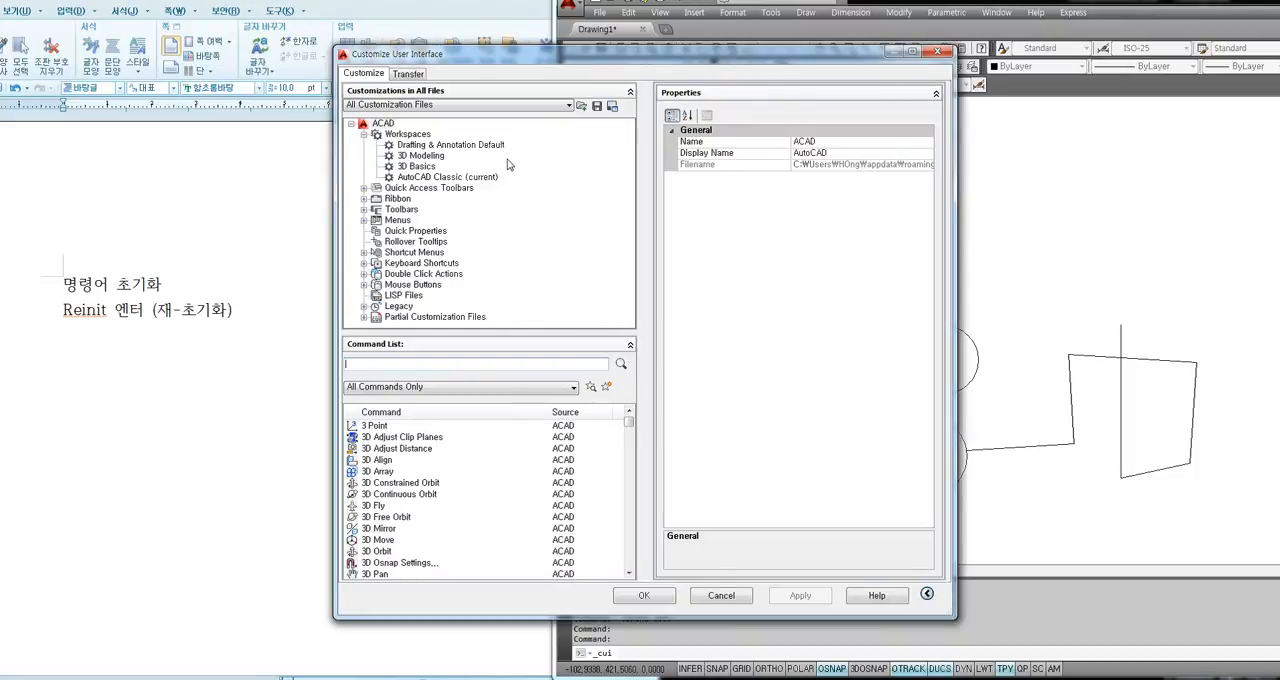
pyautogui.moveTo(645, 56); pyautogui.dragTo(830, 118)
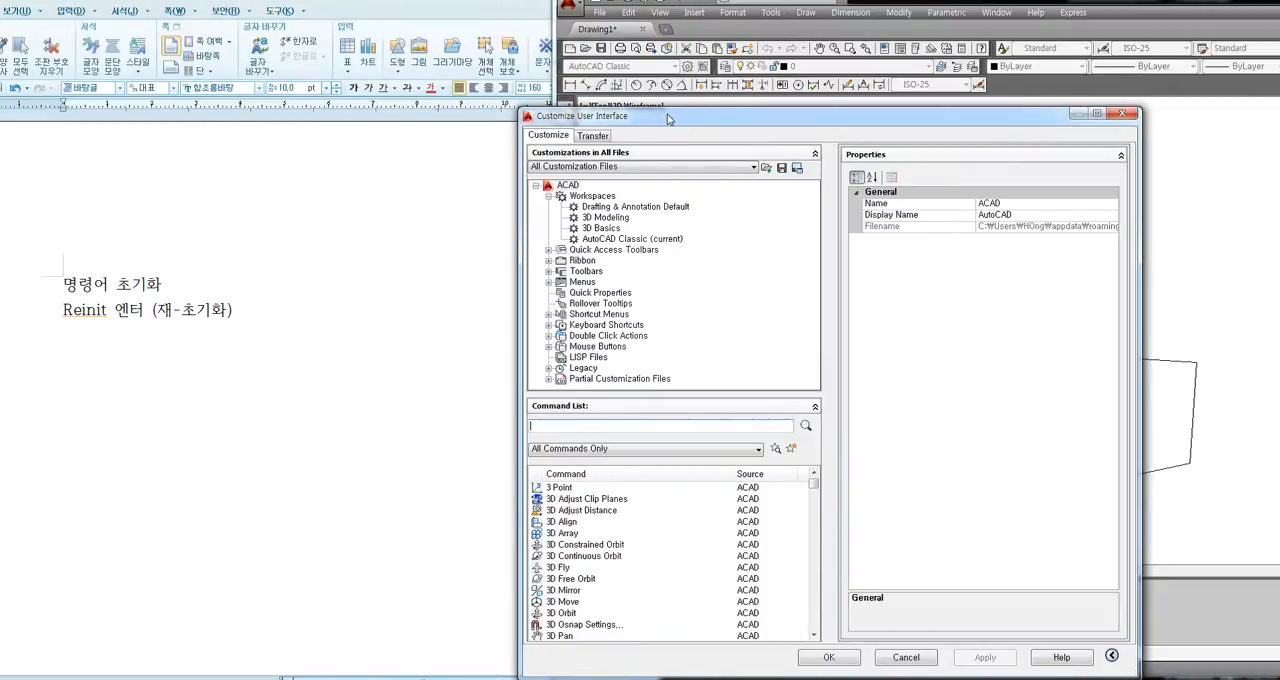
pyautogui.moveTo(670, 115); pyautogui.dragTo(681, 226)
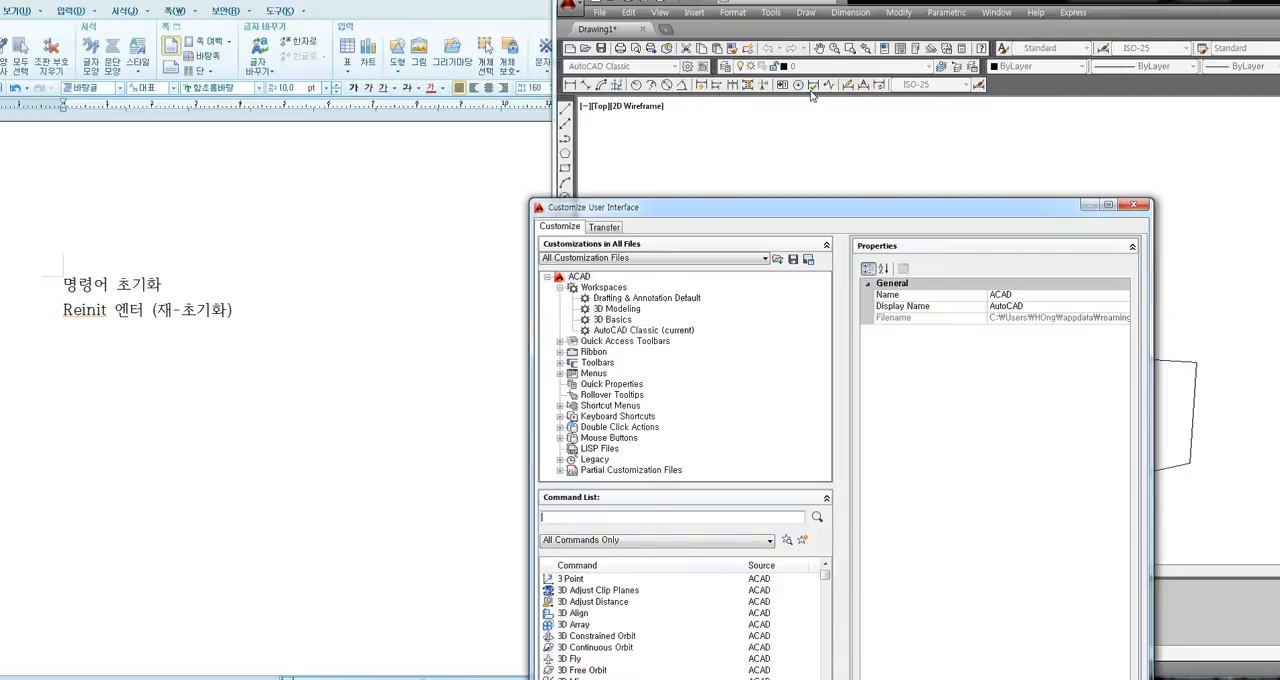
pyautogui.moveTo(806, 208); pyautogui.dragTo(800, 194)
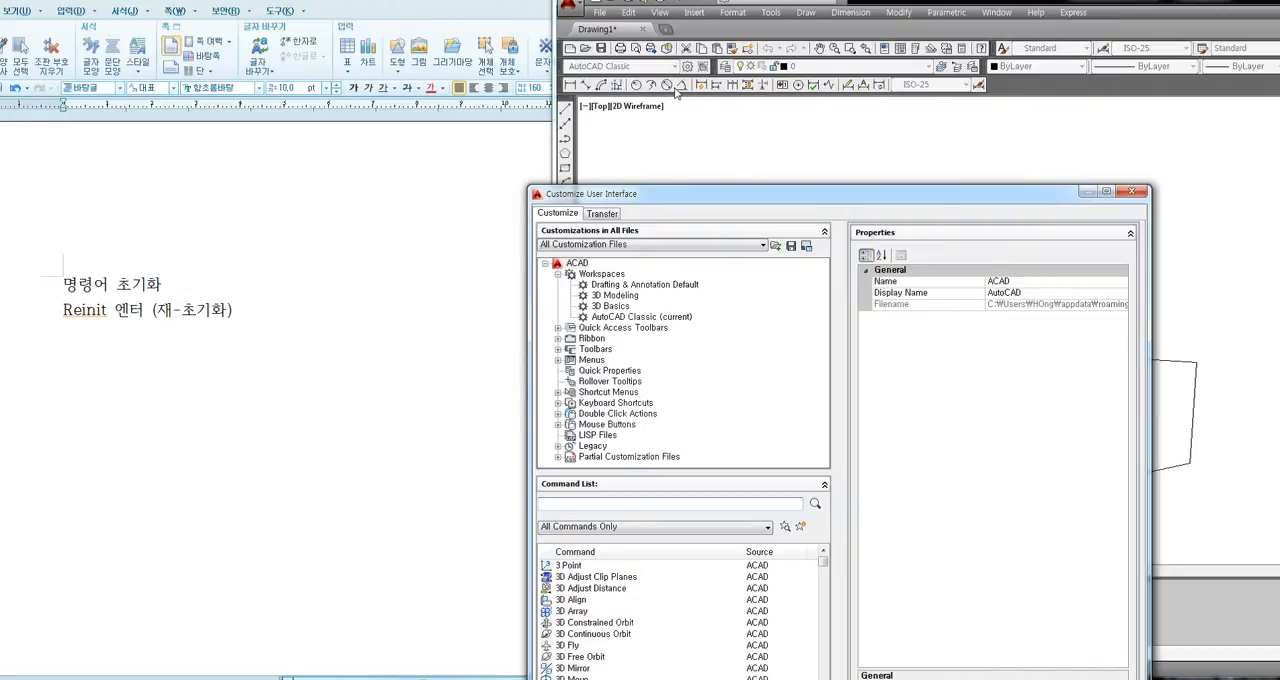
pyautogui.moveTo(745, 197); pyautogui.dragTo(792, 125)
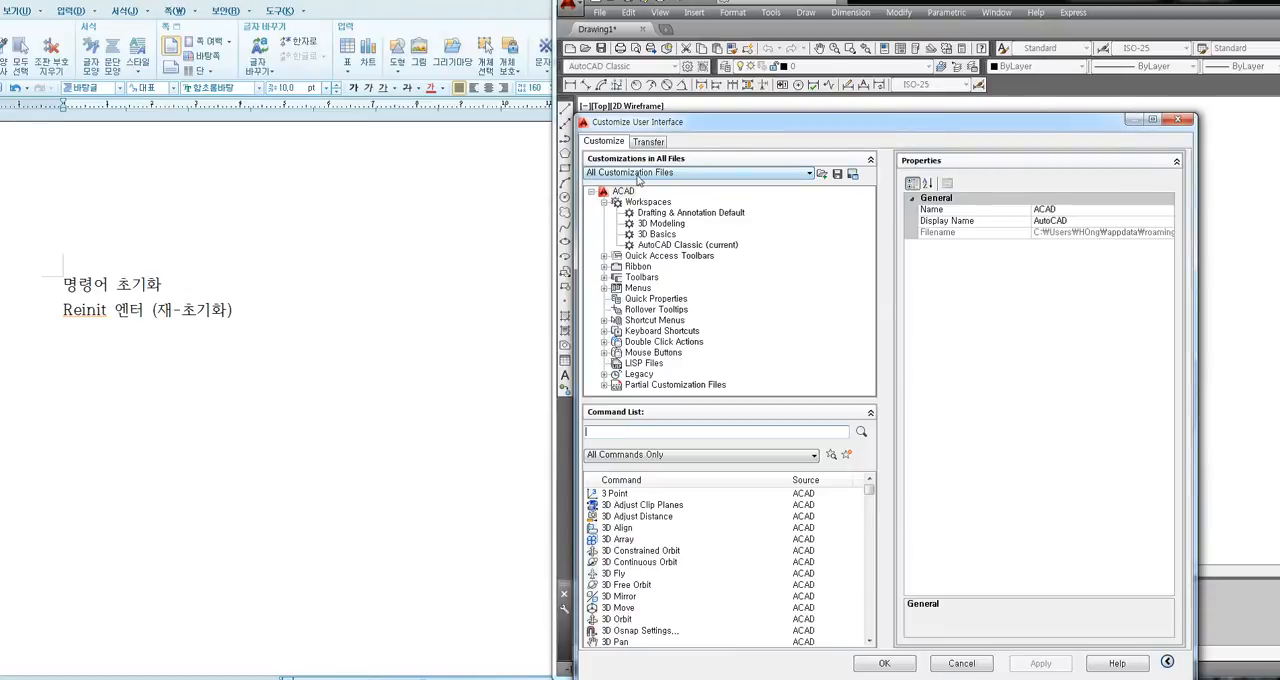
# Restrict the displayed interface customizations to the Main Customization File (acad.cuix).
pyautogui.click(795, 174)
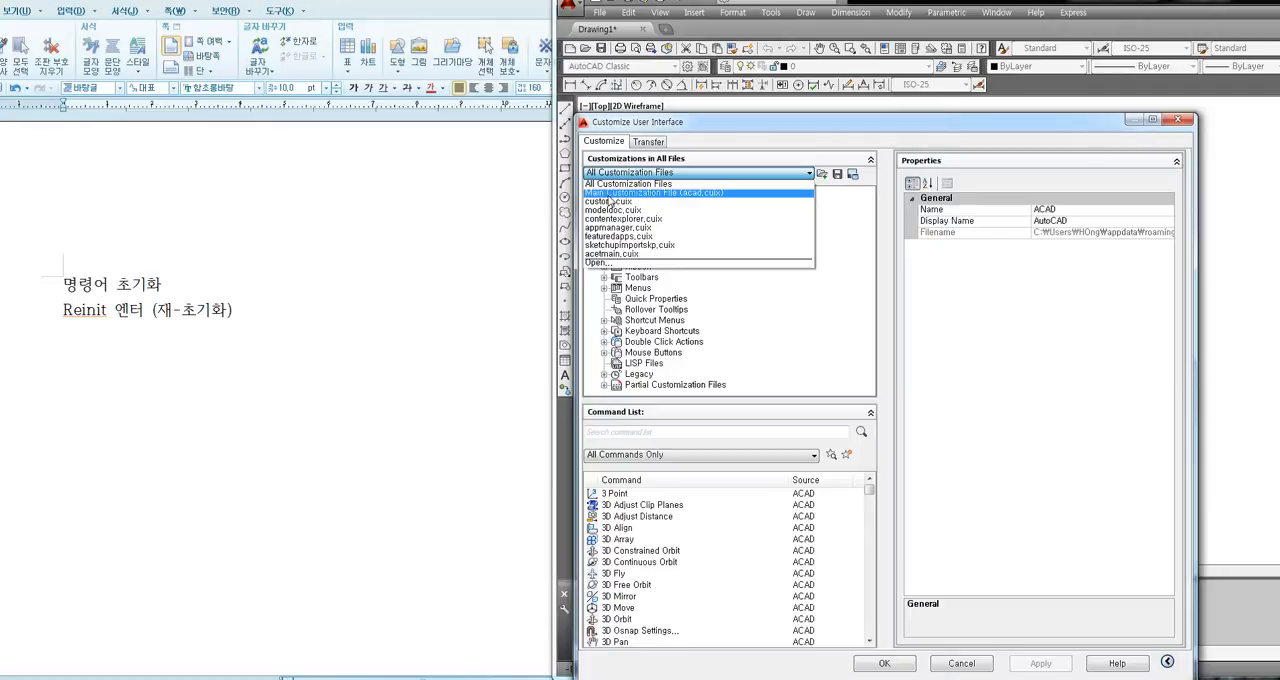
pyautogui.click(657, 194)
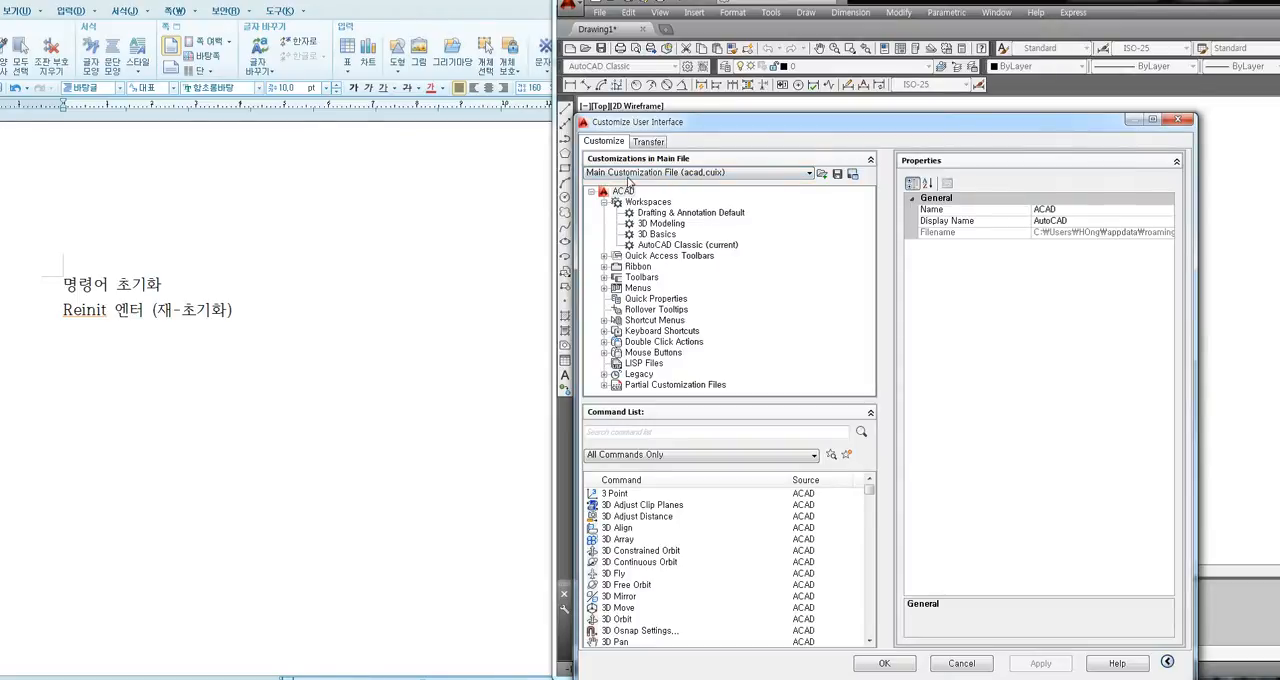
pyautogui.click(631, 175)
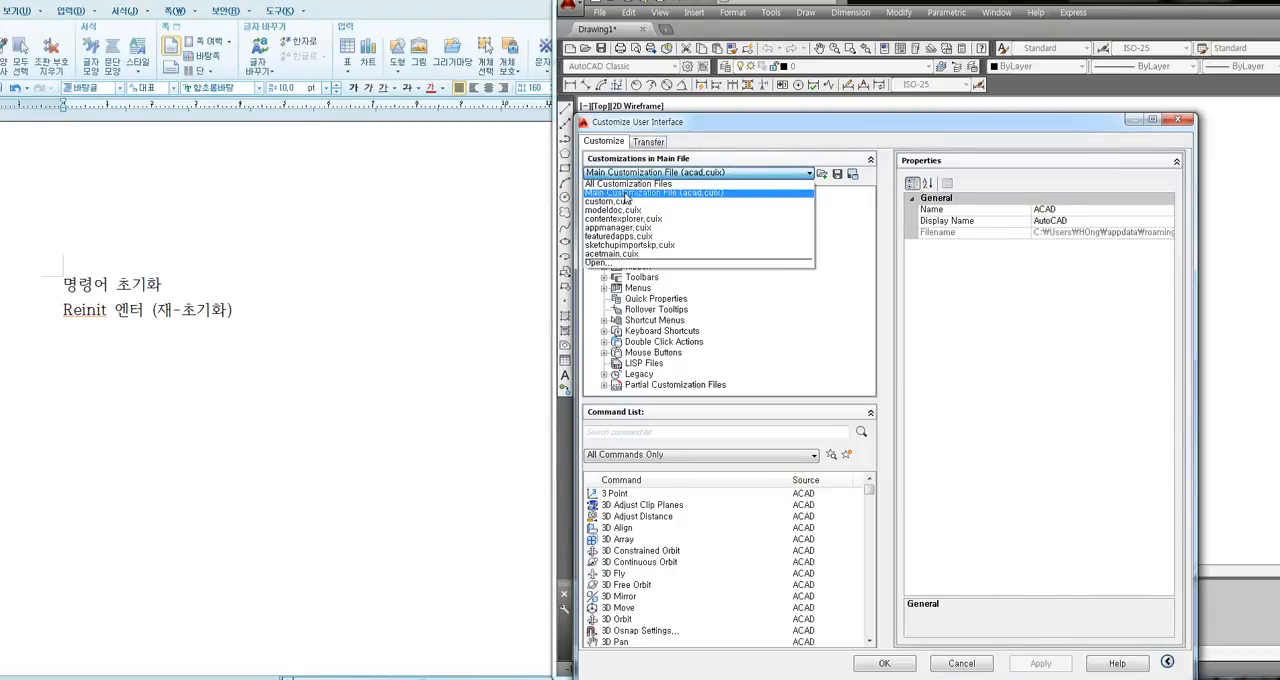
pyautogui.click(651, 176)
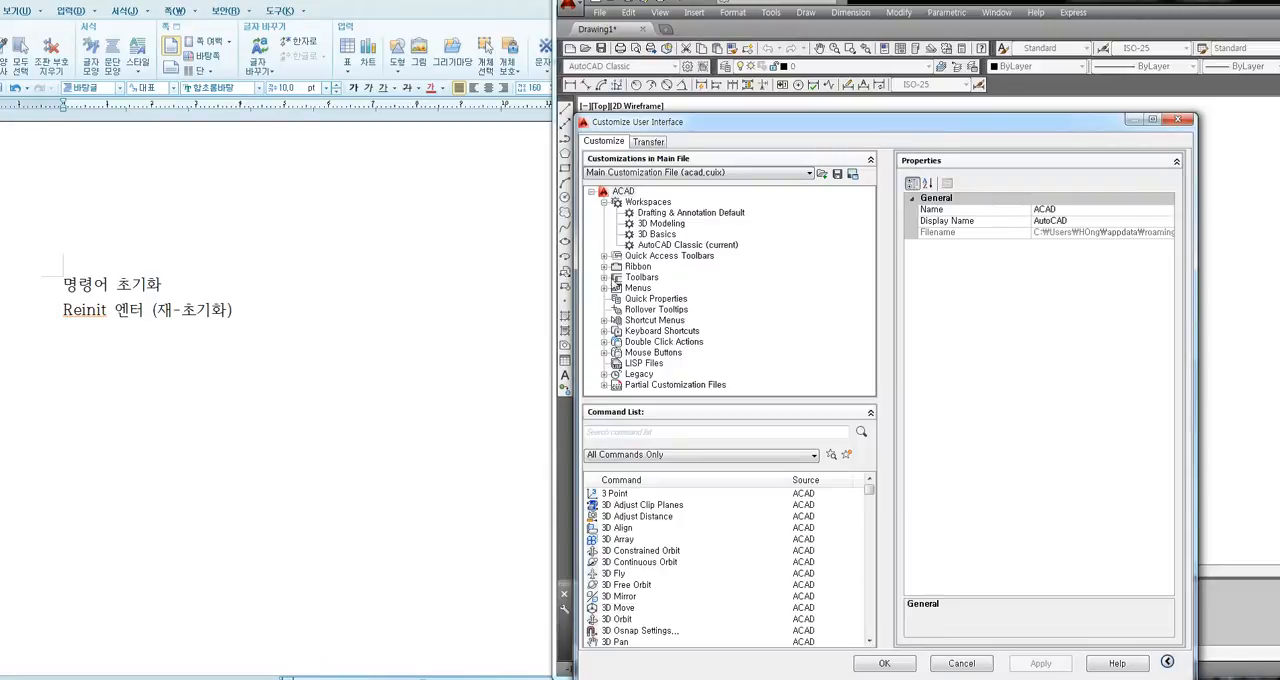
# Expand the Toolbars node of the main customization file, look through its toolbars and close the customization dialog.
pyautogui.click(605, 281)
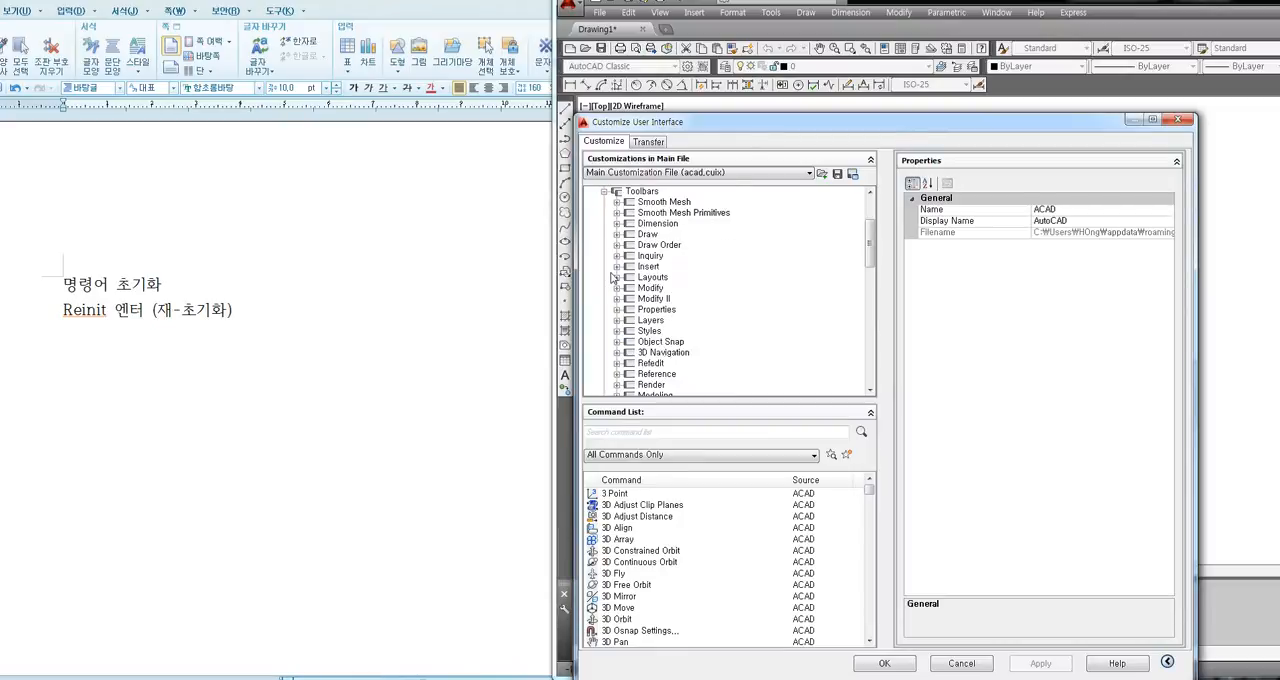
pyautogui.scroll(1, 618, 274)
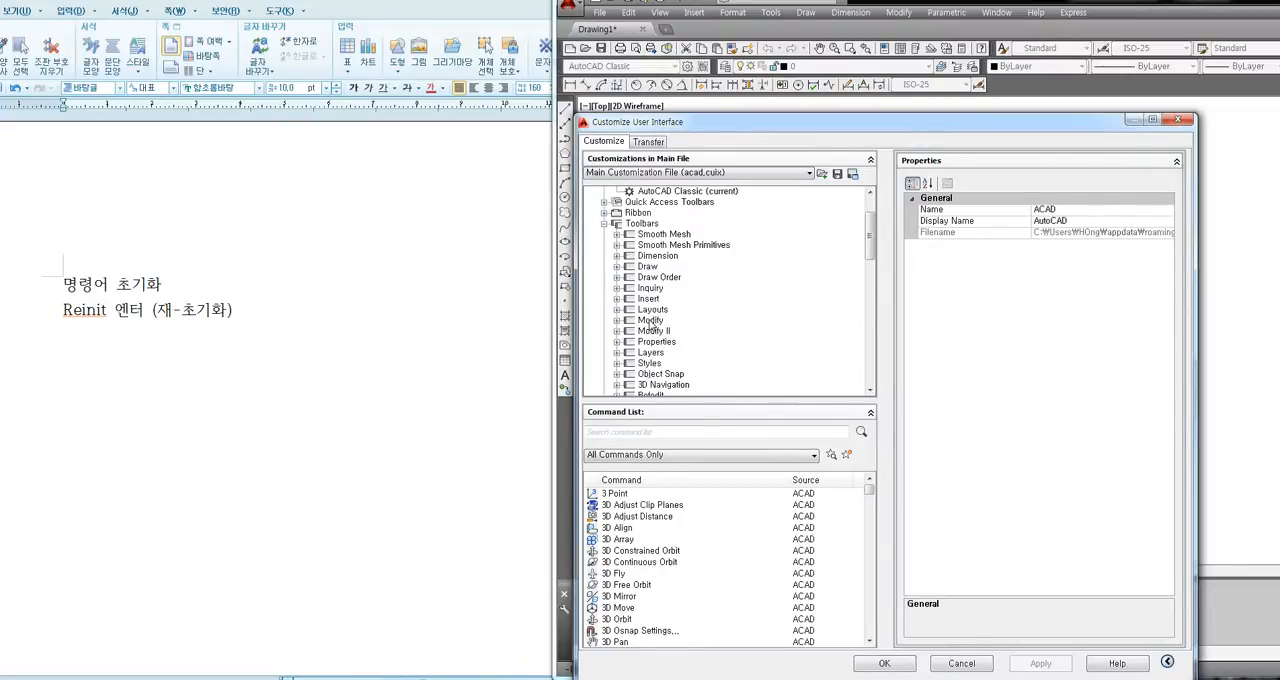
pyautogui.scroll(-1, 652, 322)
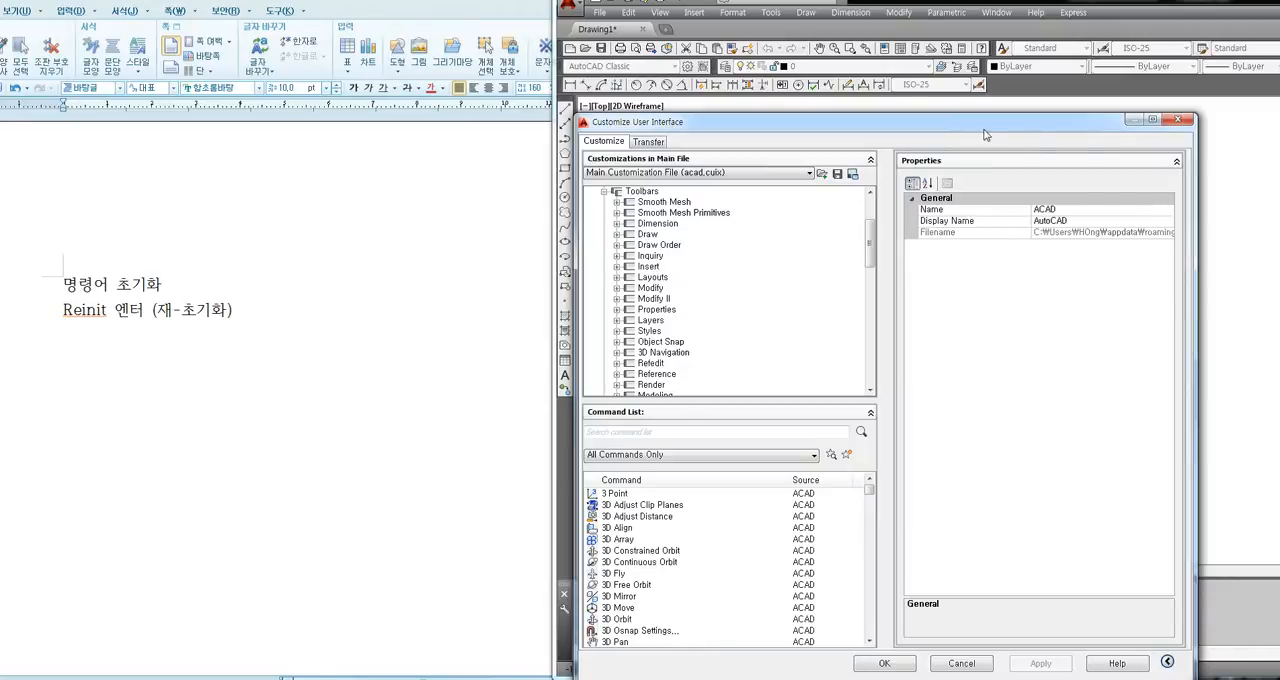
pyautogui.moveTo(1076, 128); pyautogui.dragTo(978, 137)
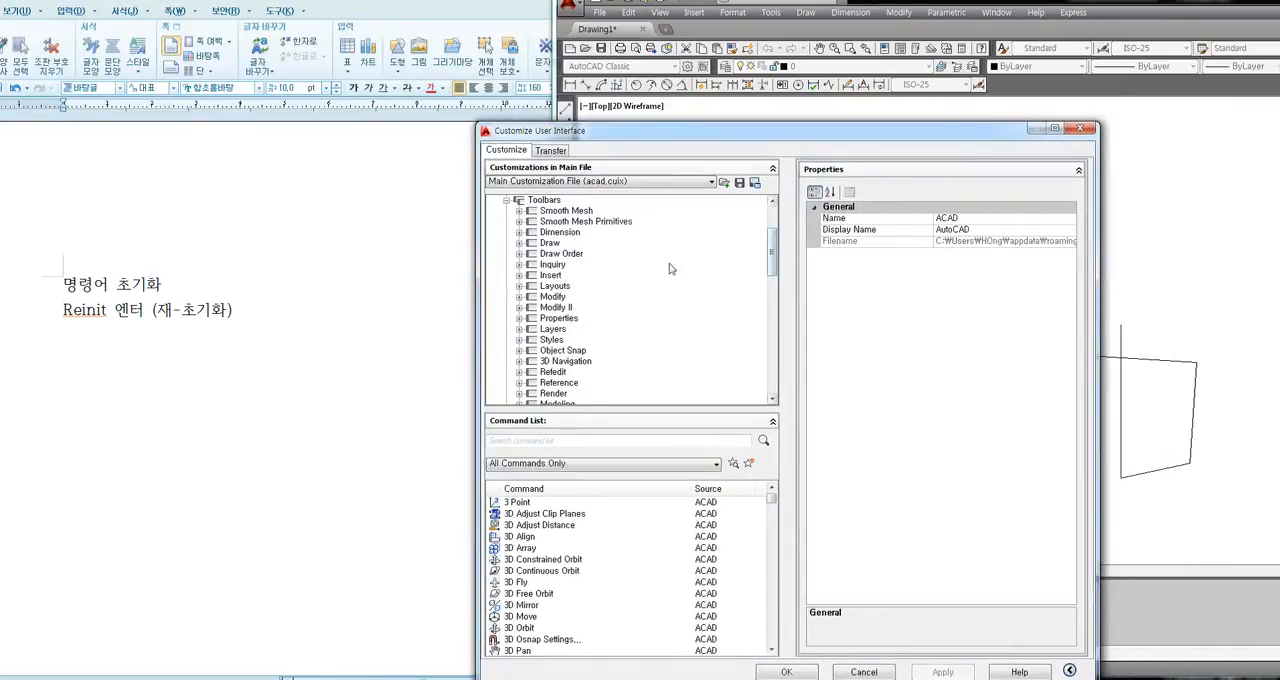
pyautogui.click(1080, 128)
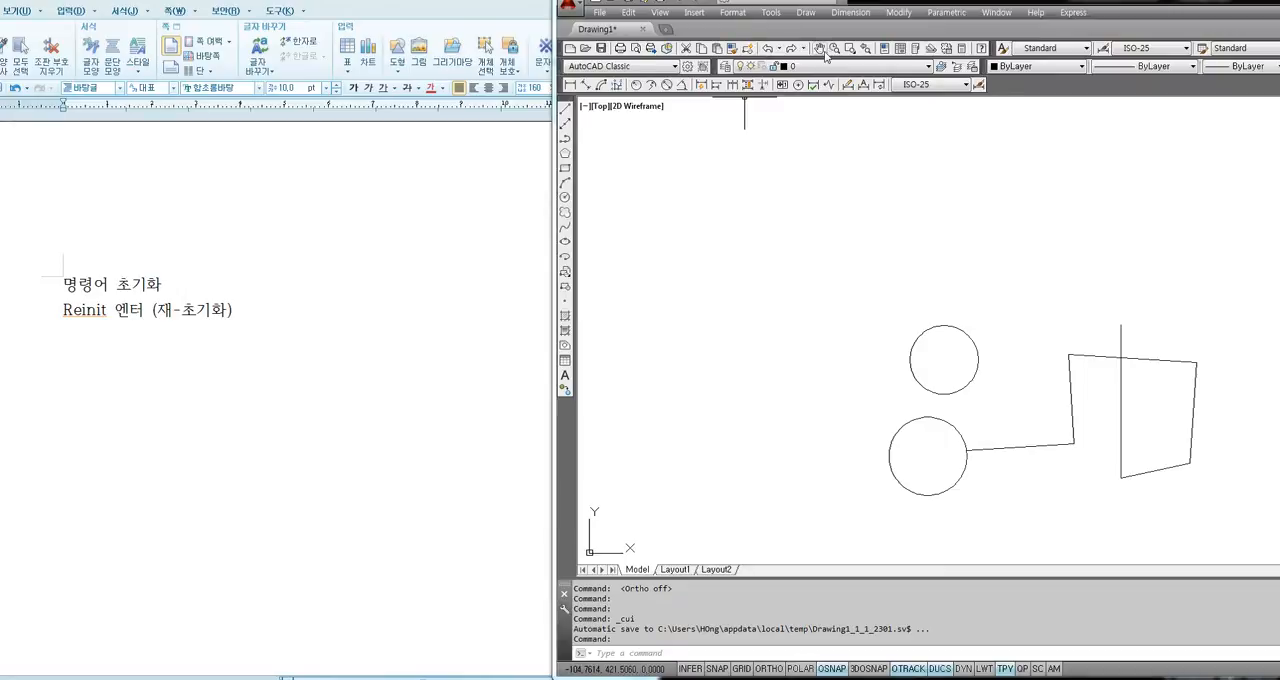
# Look through the list of toolbars that can be shown or hidden, and dismiss it without changing any.
pyautogui.rightClick(930, 52)
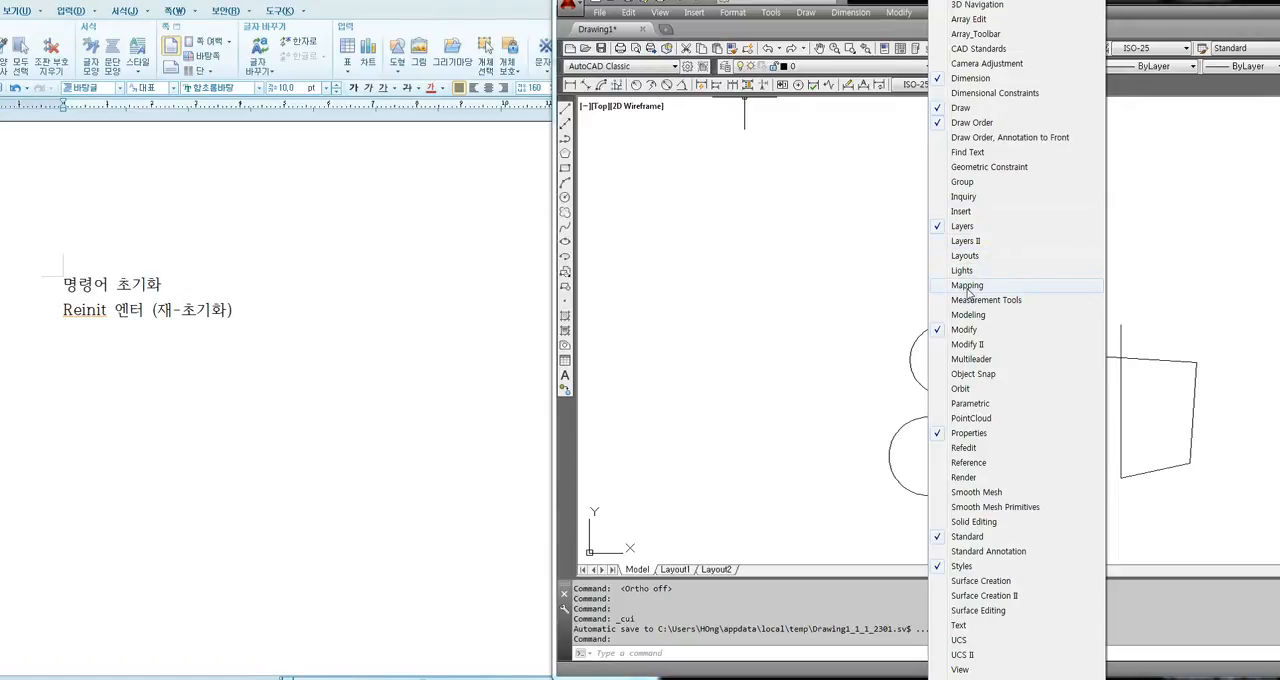
pyautogui.click(803, 213)
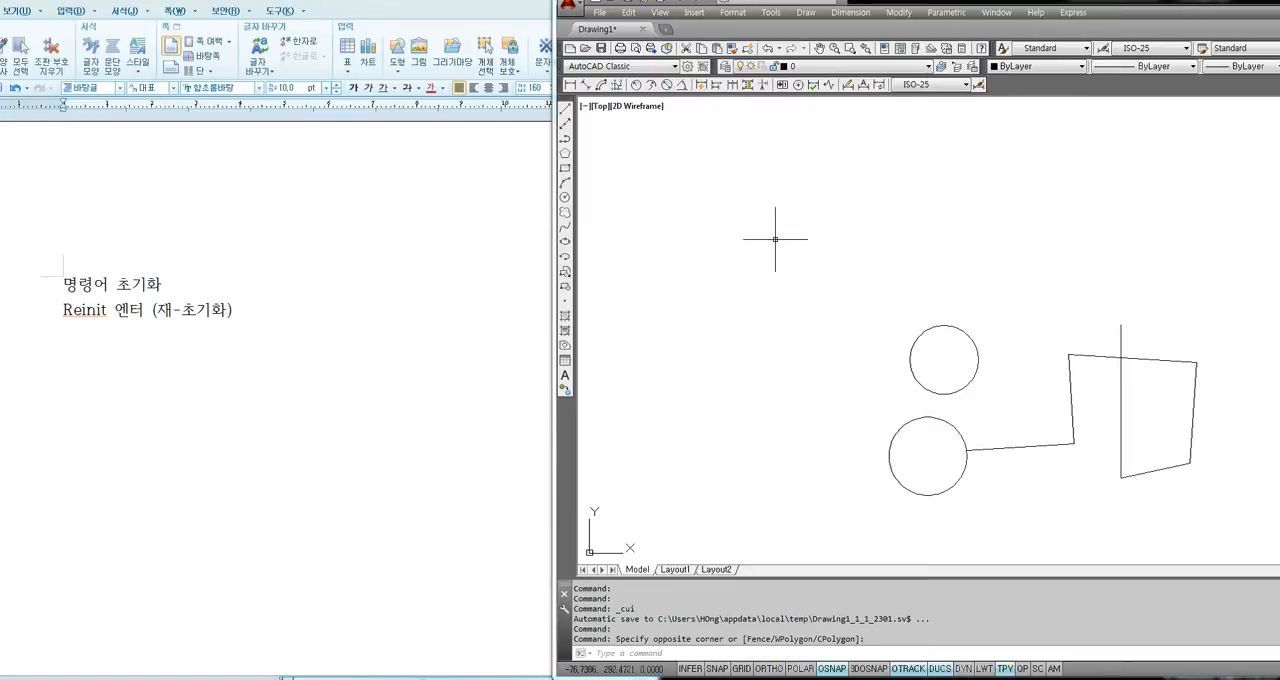
pyautogui.press('F8')
pyautogui.press('F8')
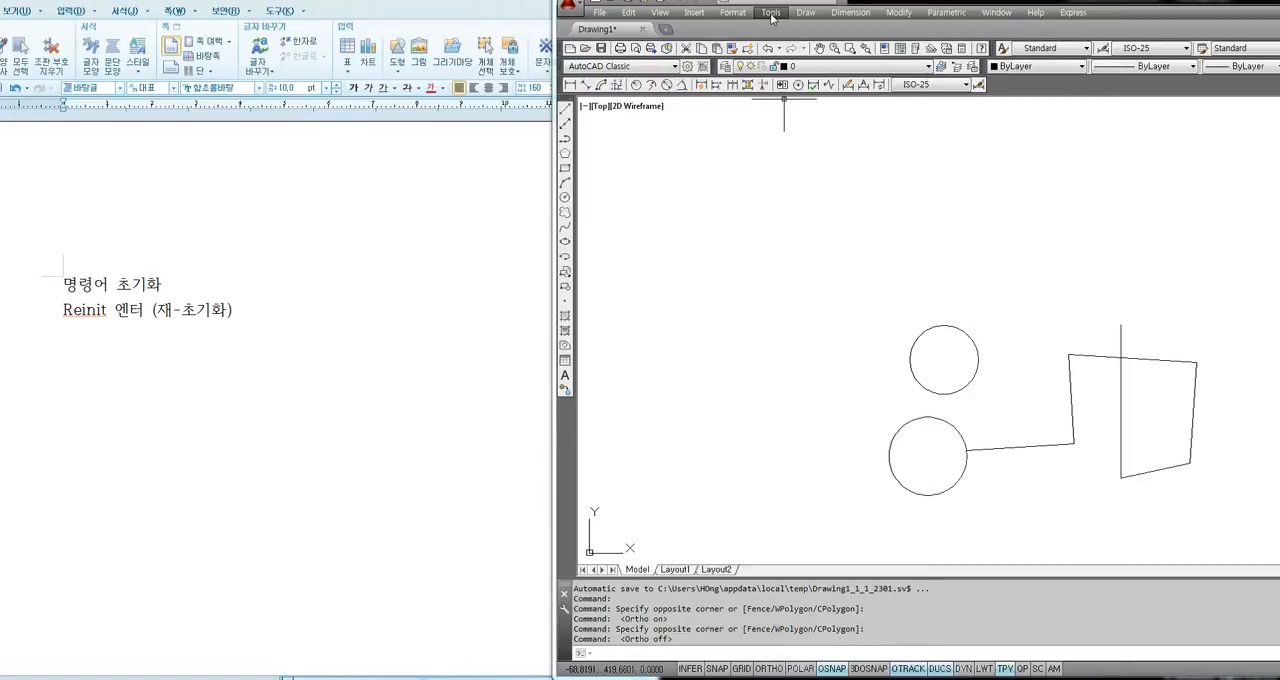
# Open the Customize User Interface dialog and restrict the displayed customizations to the Main Customization File (acad.cuix).
pyautogui.click(771, 13)
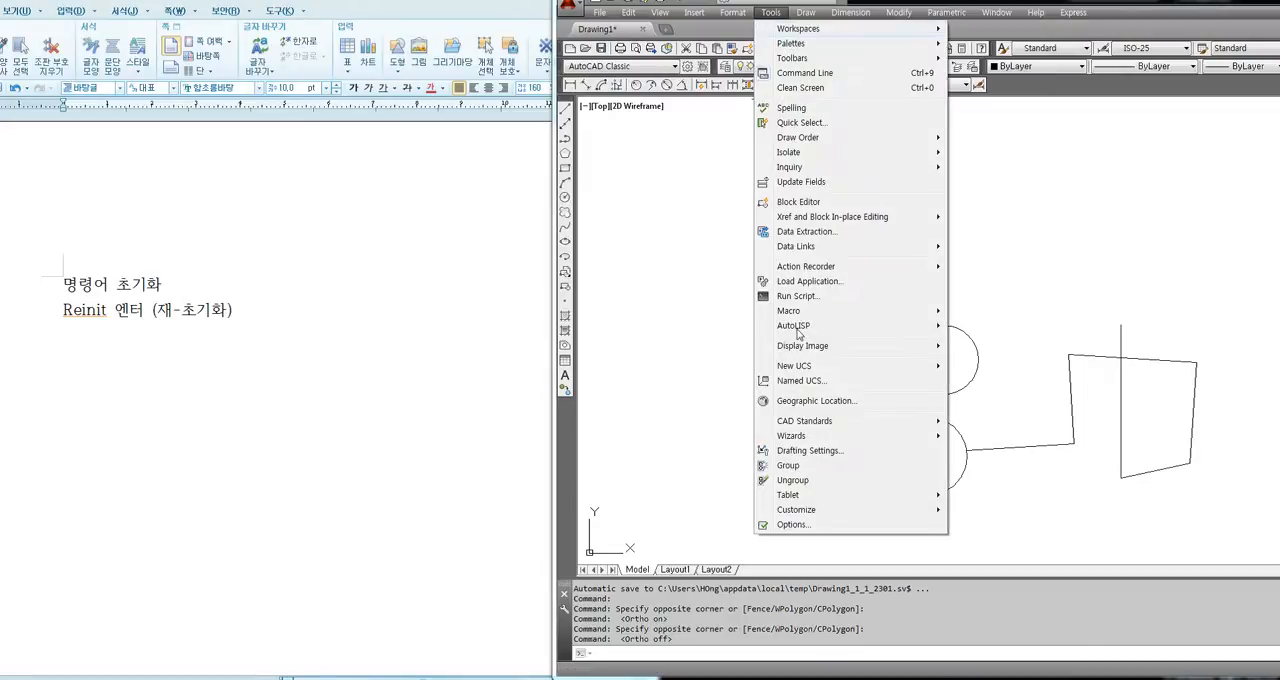
pyautogui.moveTo(800, 513)
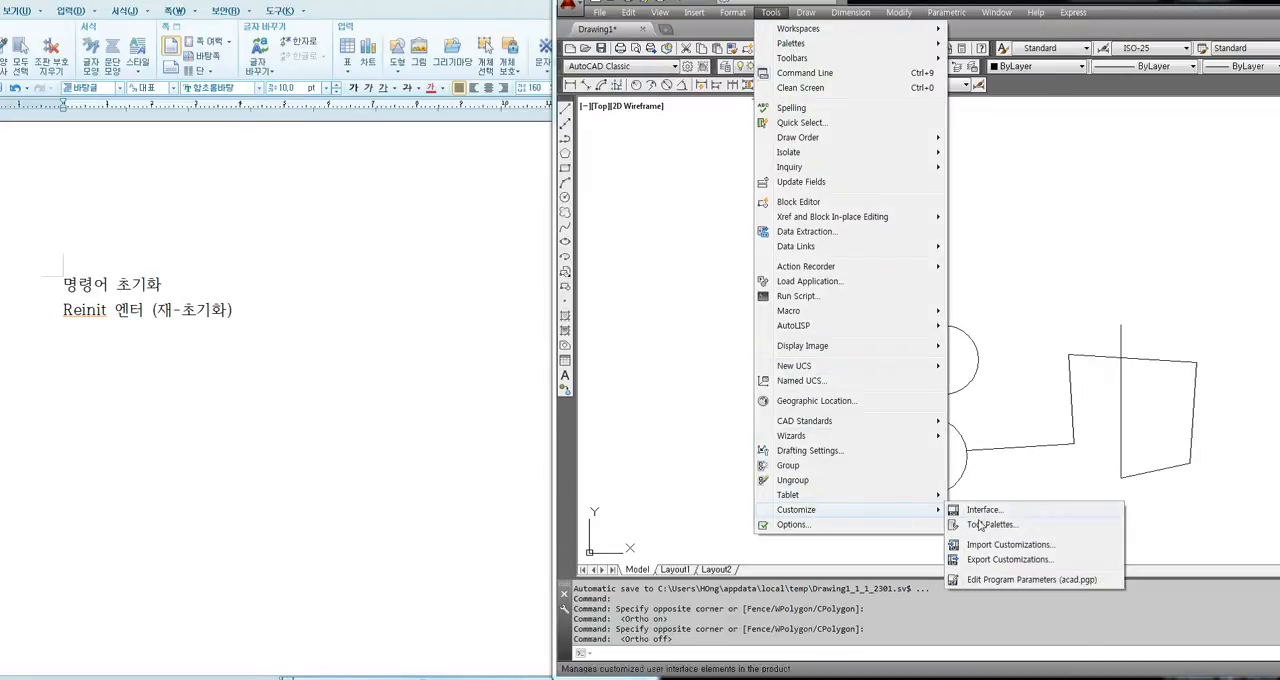
pyautogui.click(988, 511)
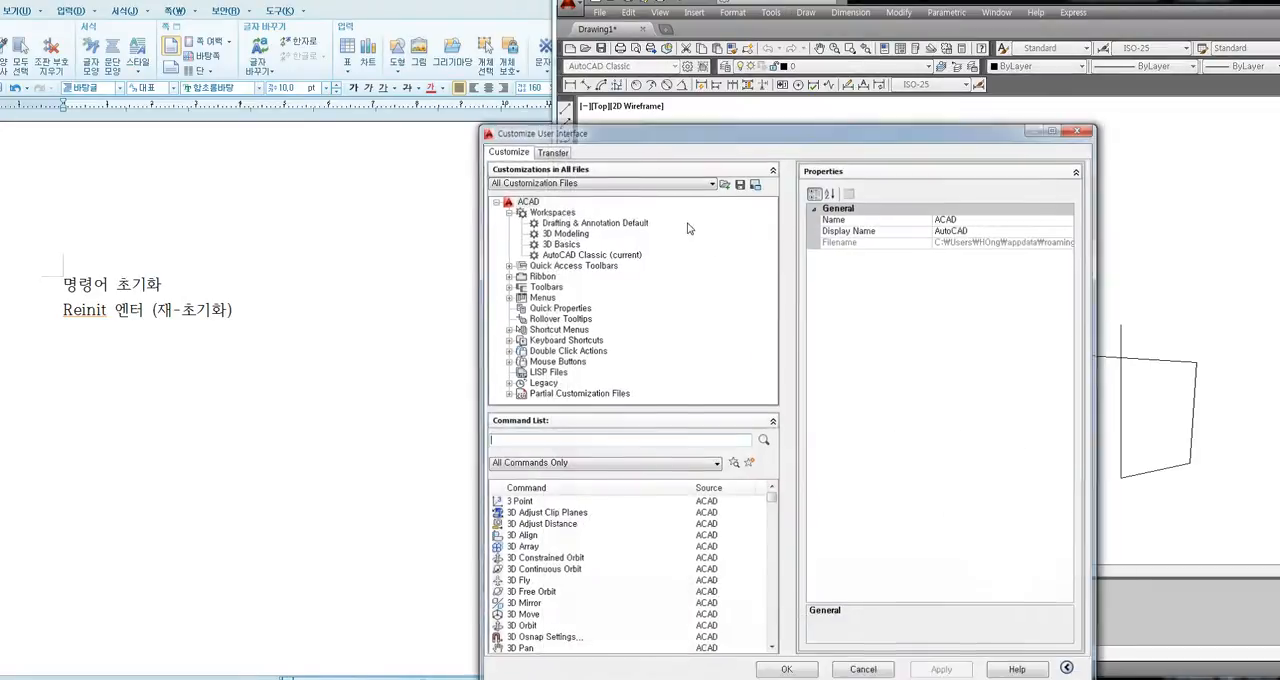
pyautogui.moveTo(643, 131); pyautogui.dragTo(625, 75)
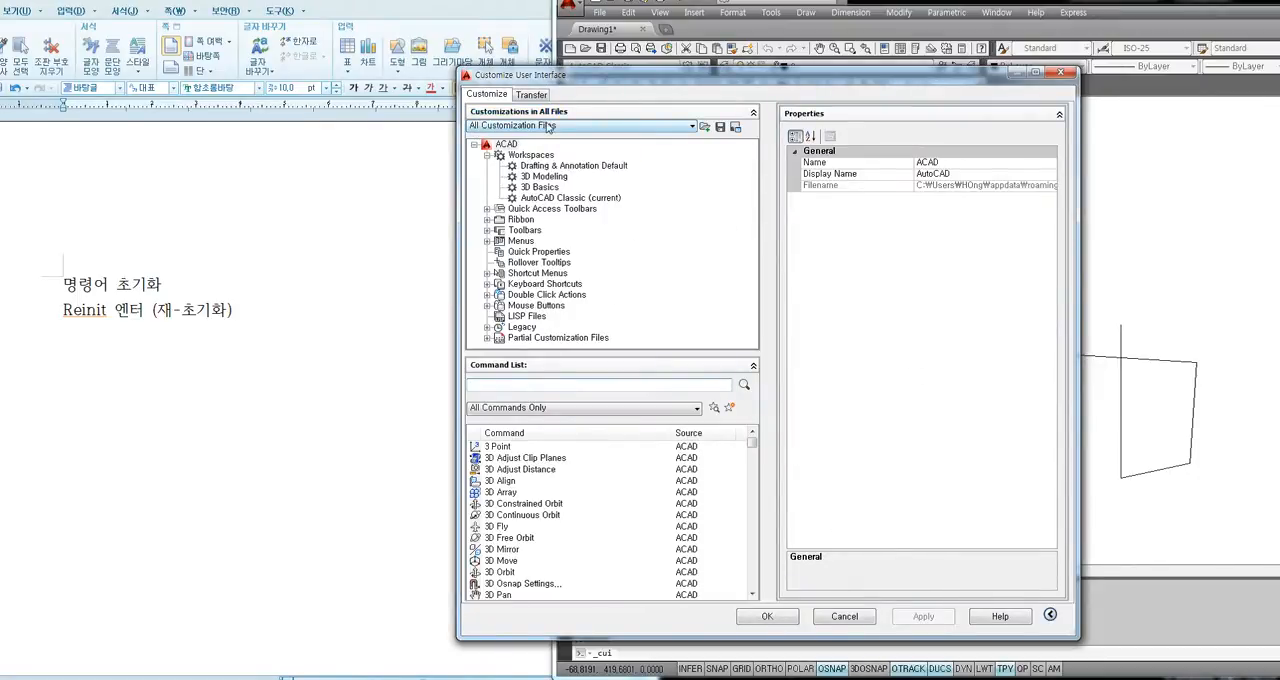
pyautogui.click(540, 126)
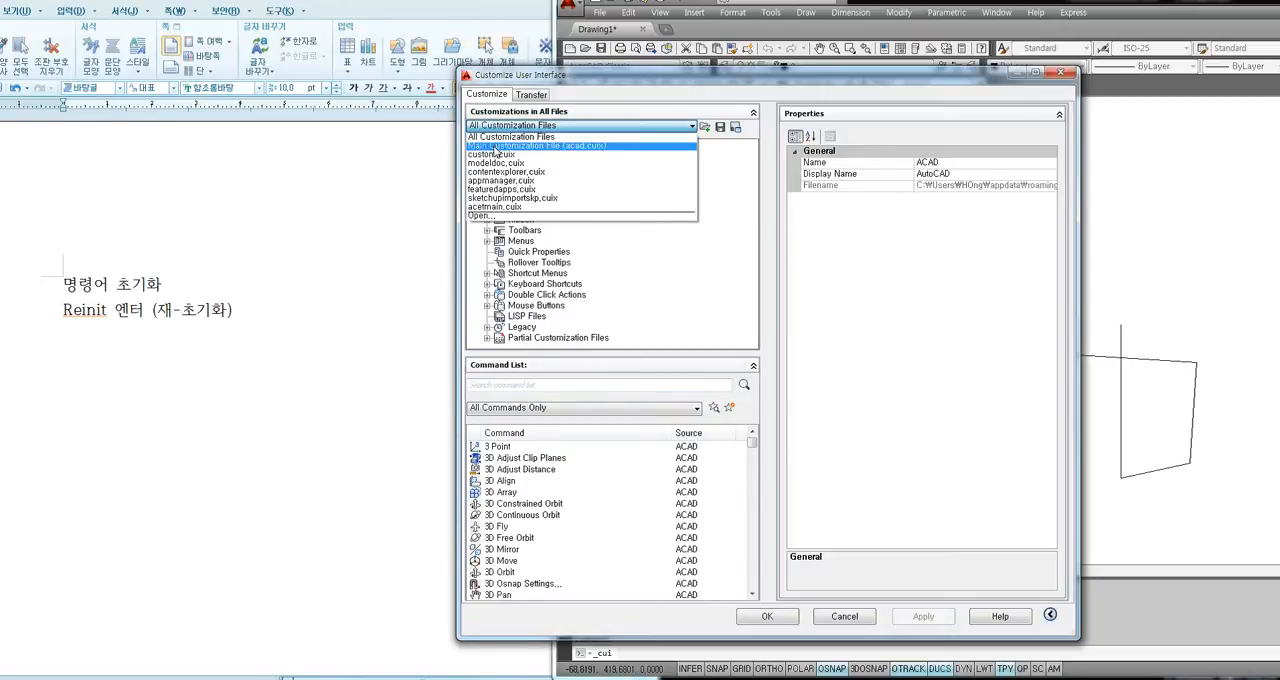
pyautogui.click(499, 147)
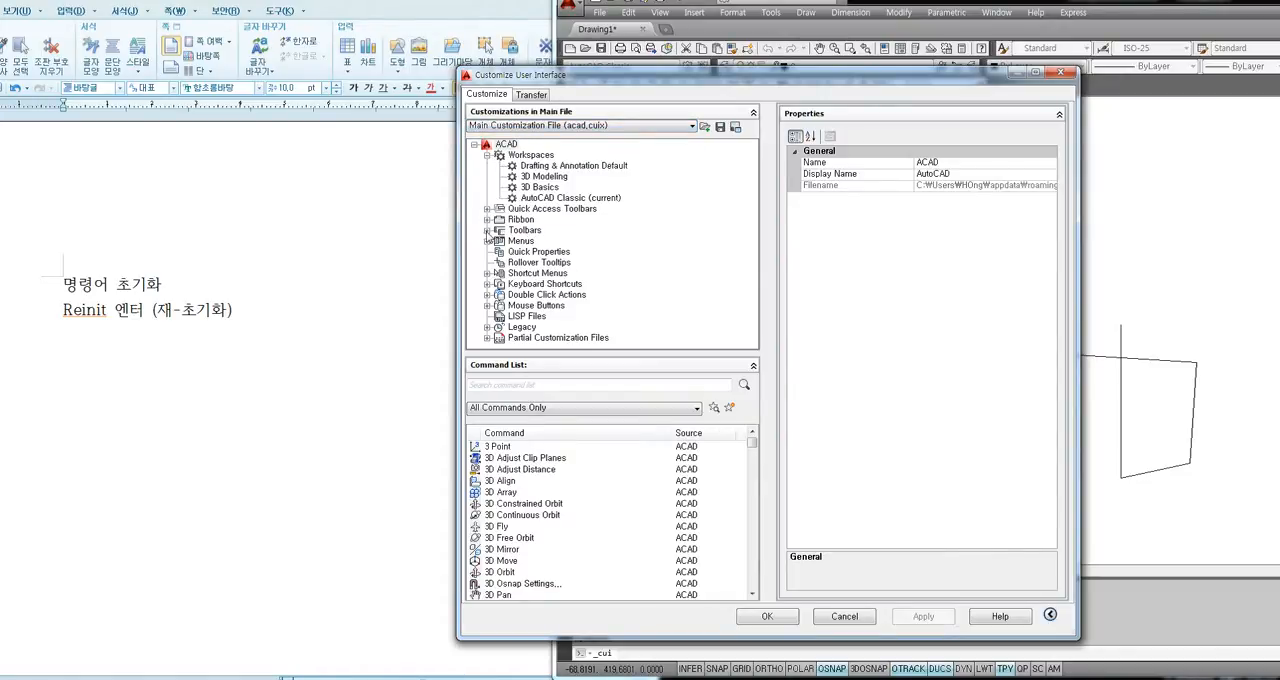
# Expand the Dimension toolbar under the Toolbars node and reposition the dialog clear of the drawing's toolbars.
pyautogui.click(487, 231)
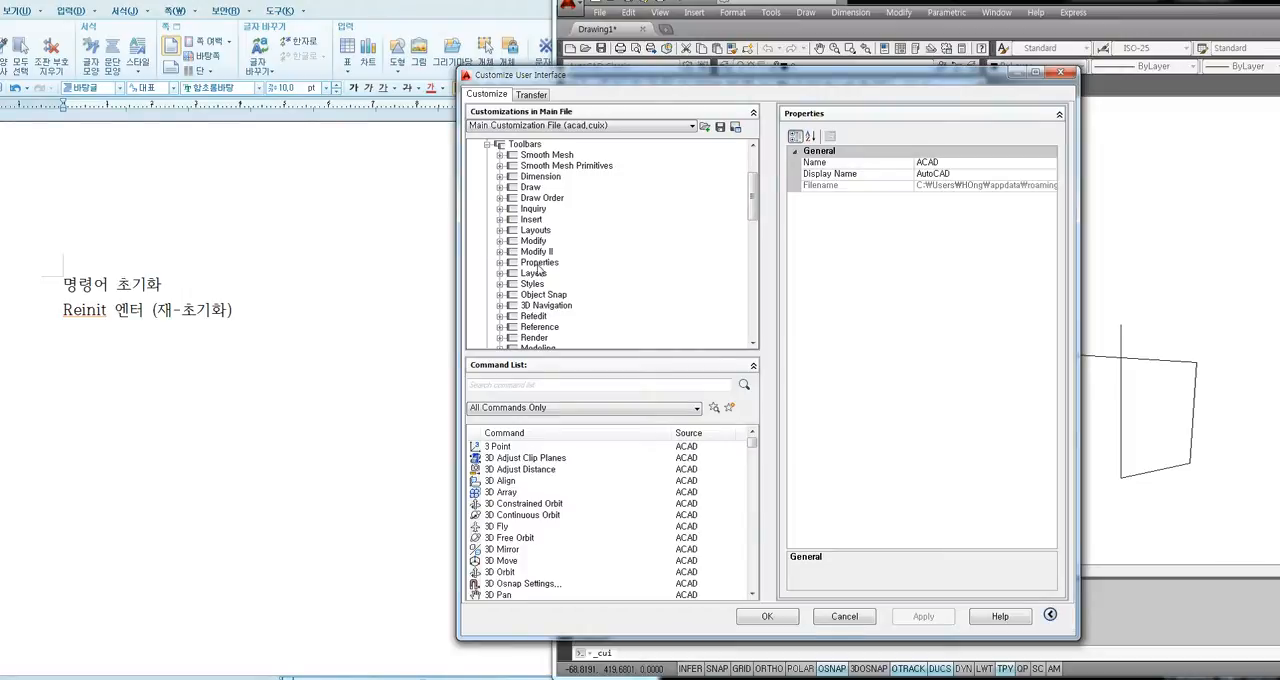
pyautogui.moveTo(753, 218); pyautogui.dragTo(753, 221)
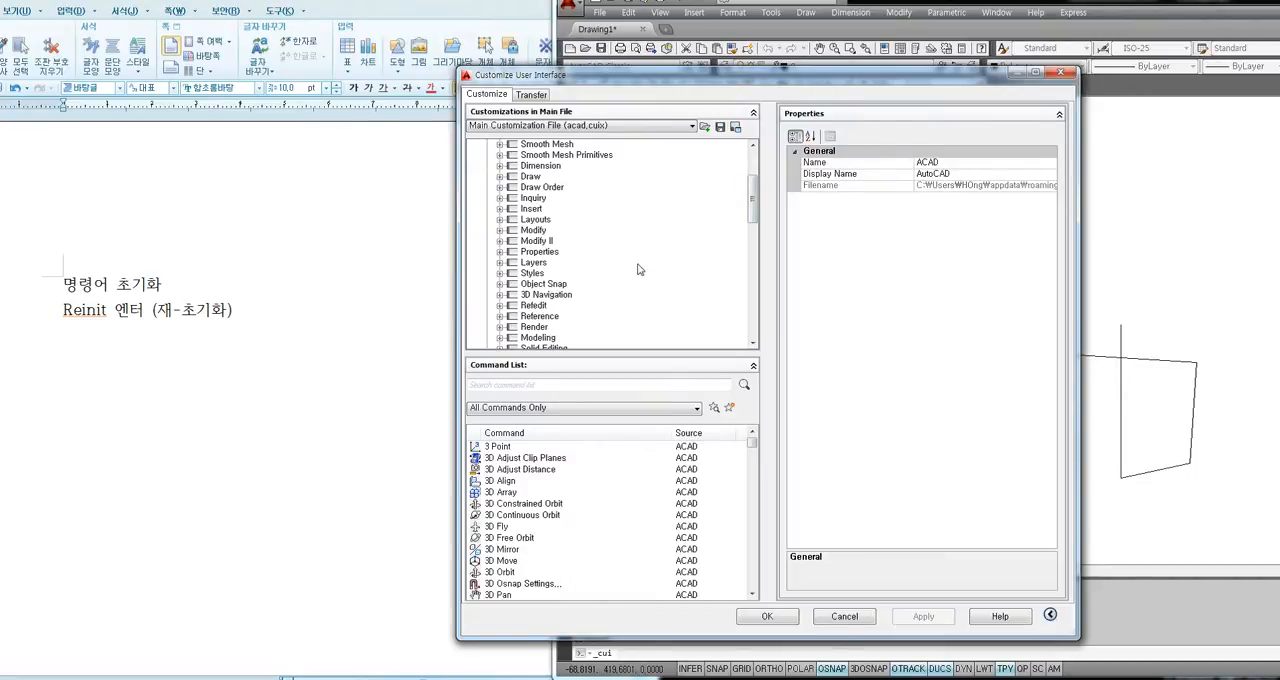
pyautogui.click(538, 166)
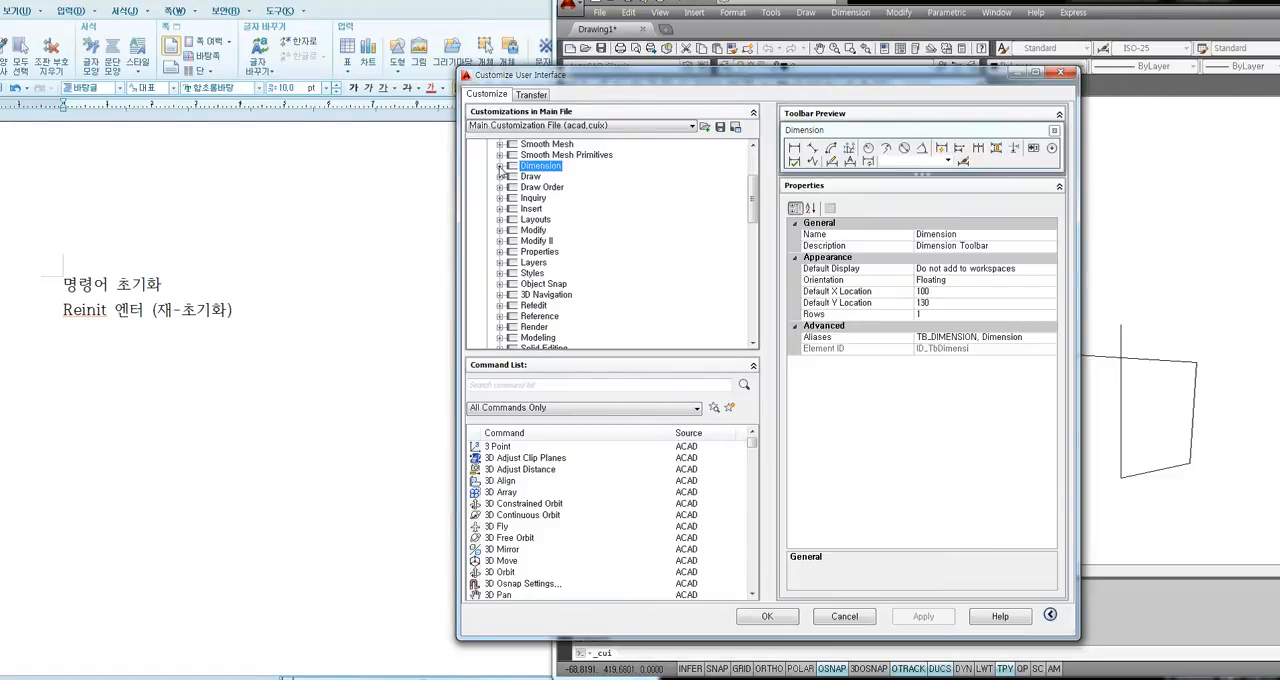
pyautogui.click(500, 167)
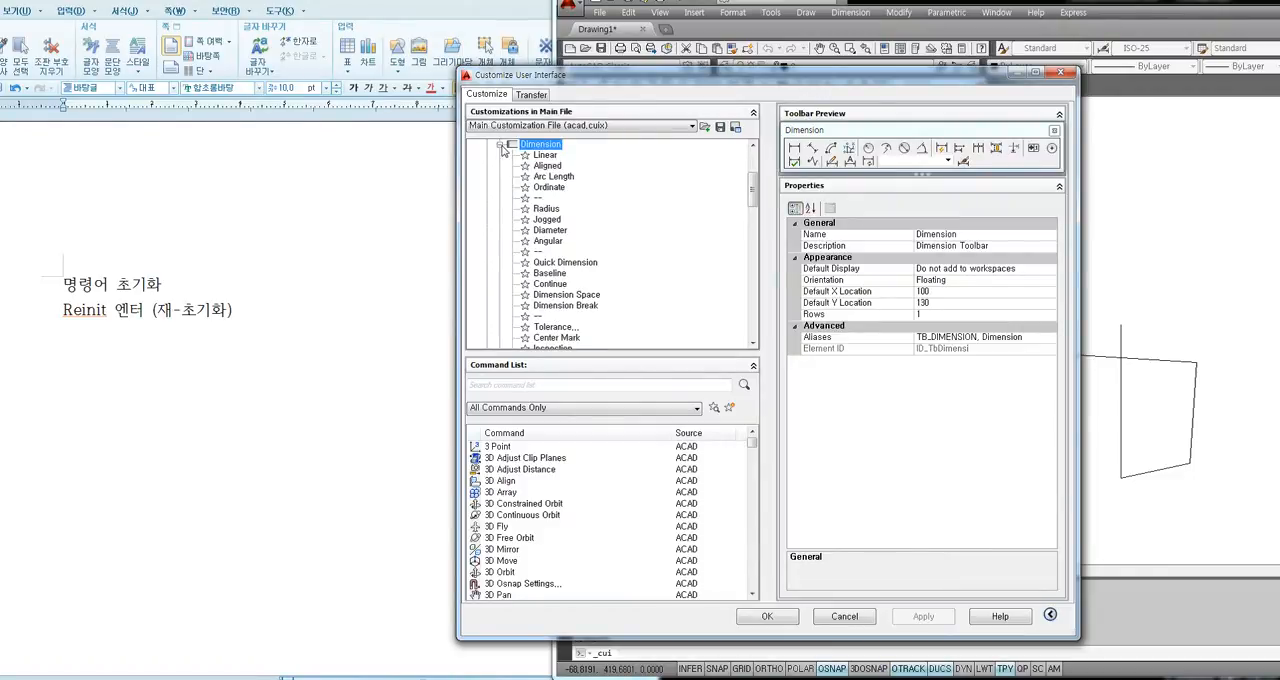
pyautogui.moveTo(669, 77); pyautogui.dragTo(730, 139)
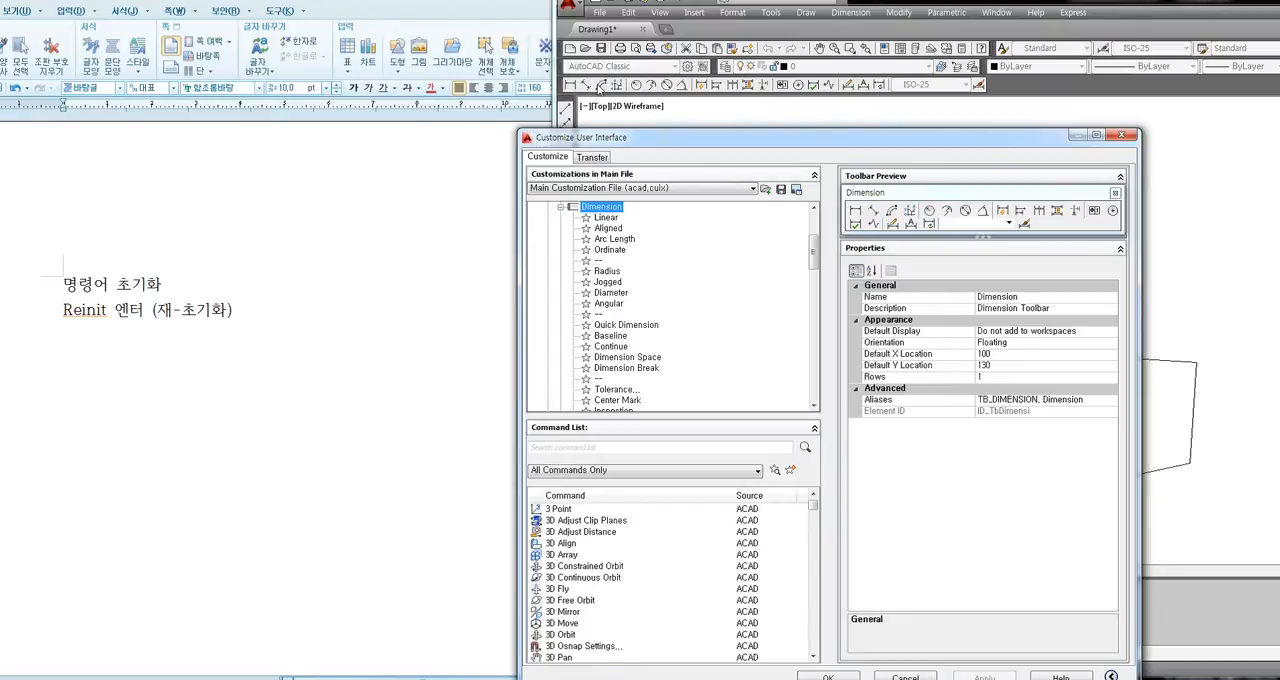
# Examine the Dimension toolbar's commands one by one, from Linear, Aligned, Arc Length and Ordinate through Radius, Jogged, Diameter and Angular.
pyautogui.click(606, 217)
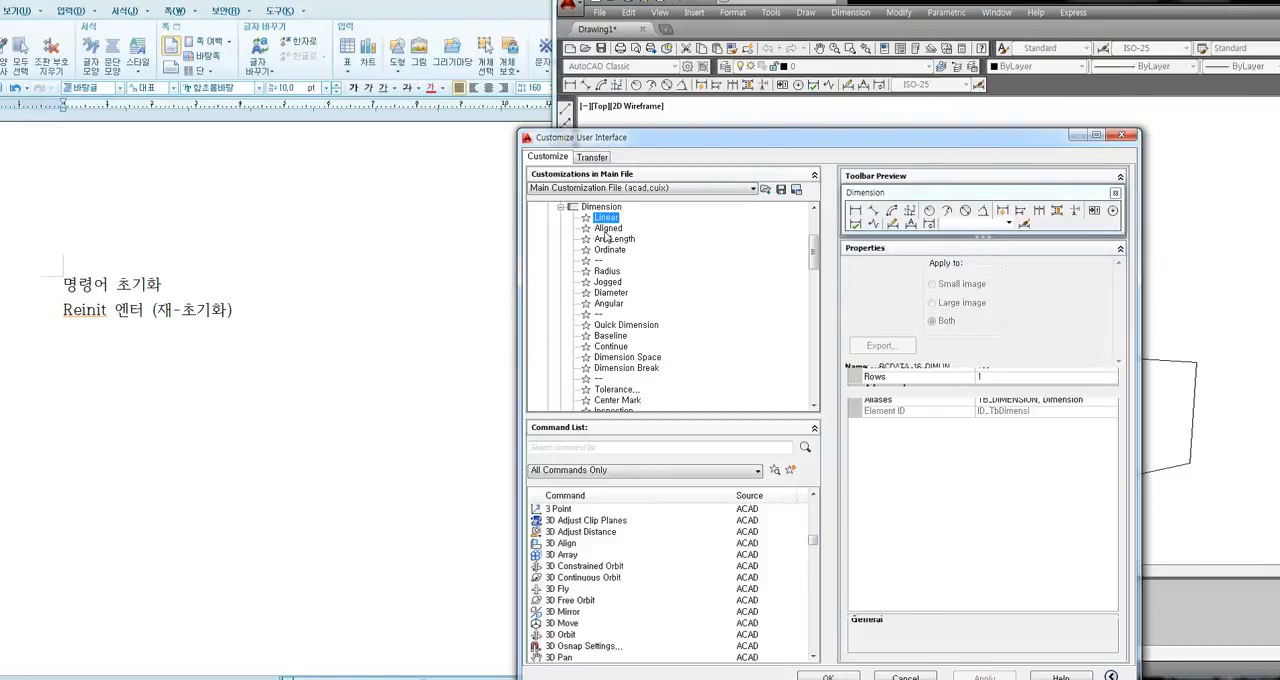
pyautogui.click(607, 228)
pyautogui.click(610, 240)
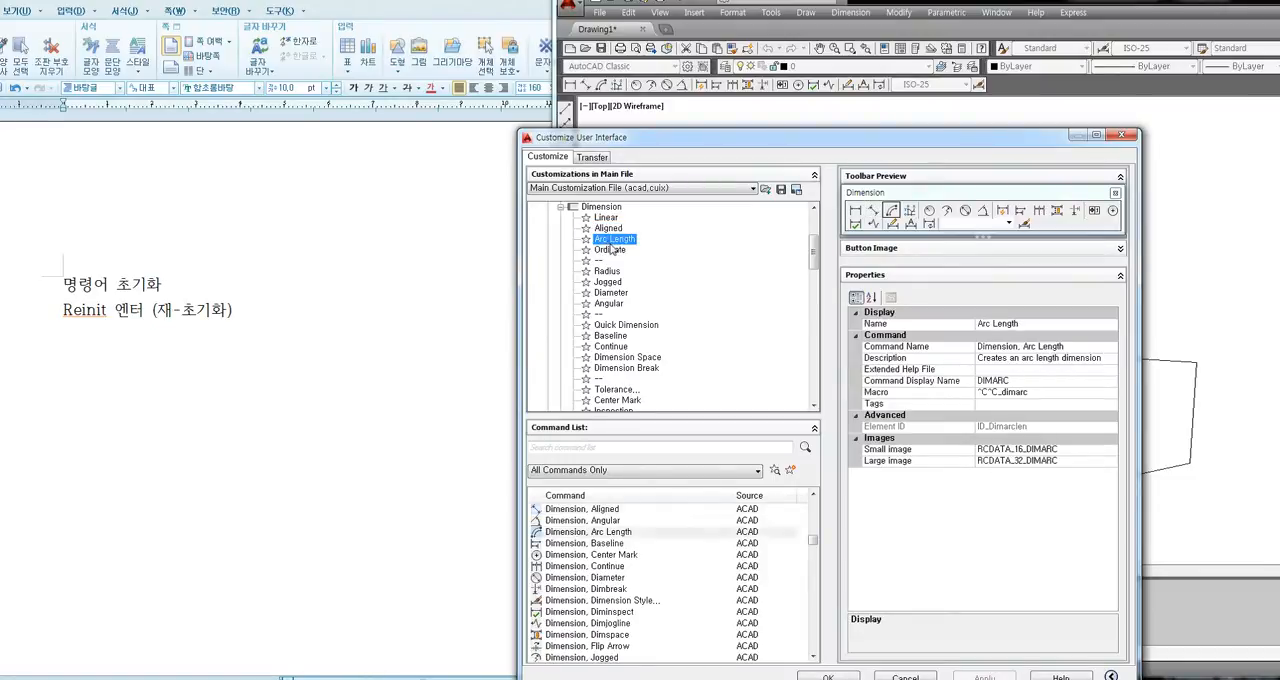
pyautogui.click(608, 251)
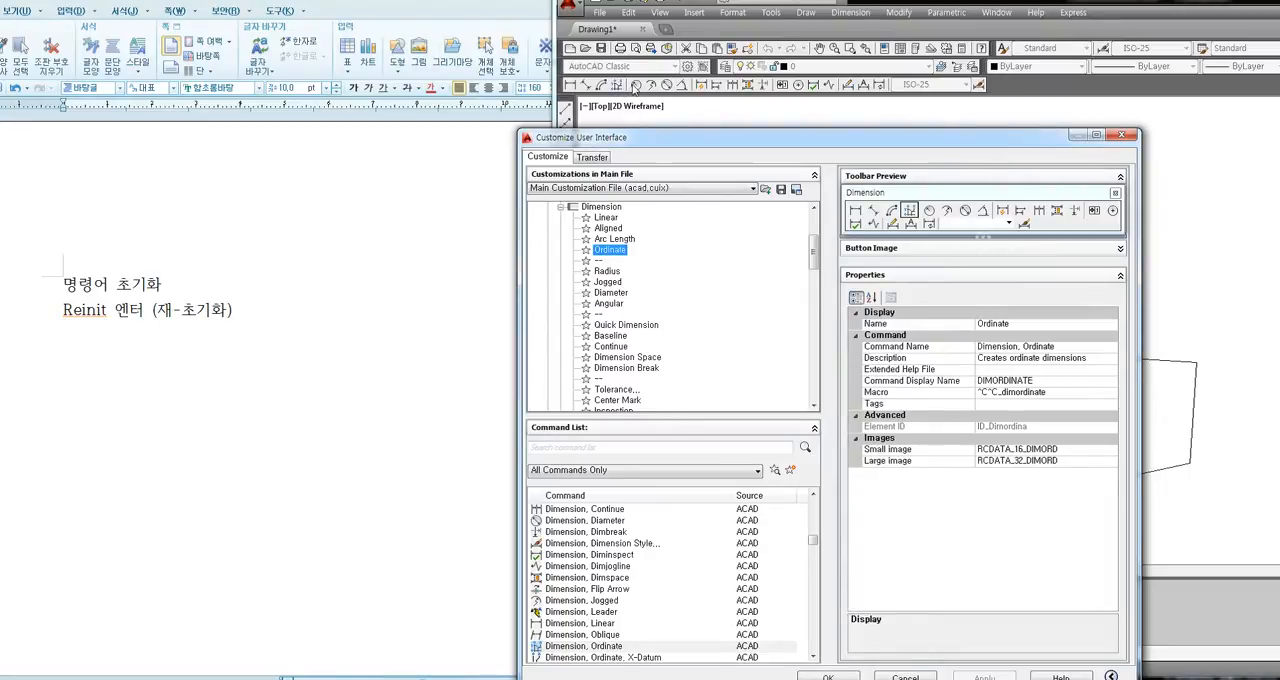
pyautogui.click(608, 272)
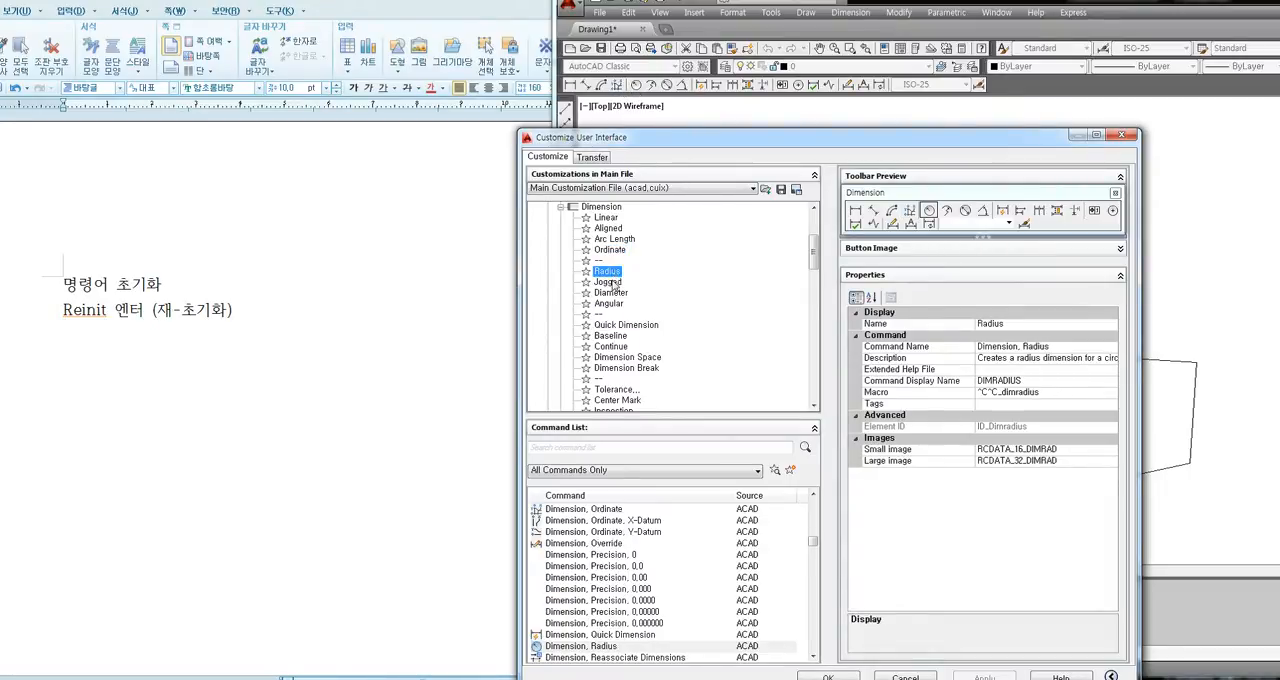
pyautogui.click(609, 283)
pyautogui.click(612, 293)
pyautogui.click(609, 303)
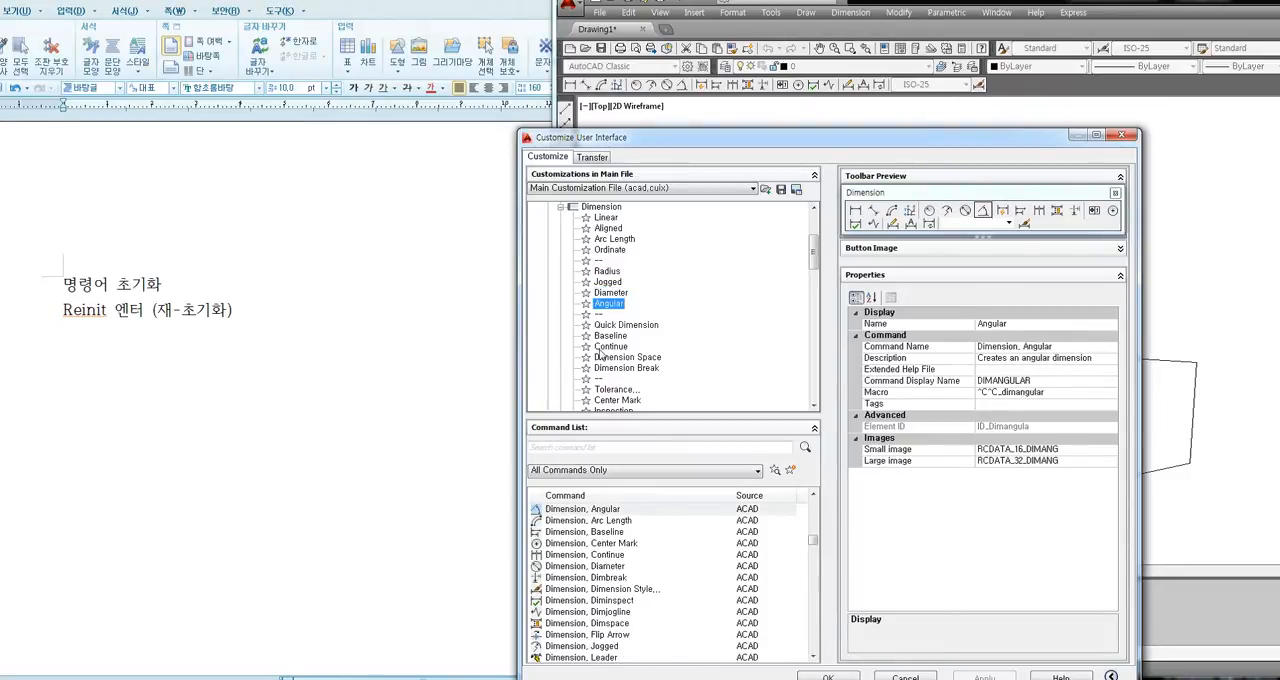
# Move the Angular command between Arc Length and Ordinate in the Dimension toolbar, and save the customization.
pyautogui.moveTo(618, 306)
pyautogui.mouseDown()
pyautogui.moveTo(652, 294)
pyautogui.moveTo(650, 278)
pyautogui.moveTo(636, 314)
pyautogui.moveTo(607, 313)
pyautogui.mouseUp()
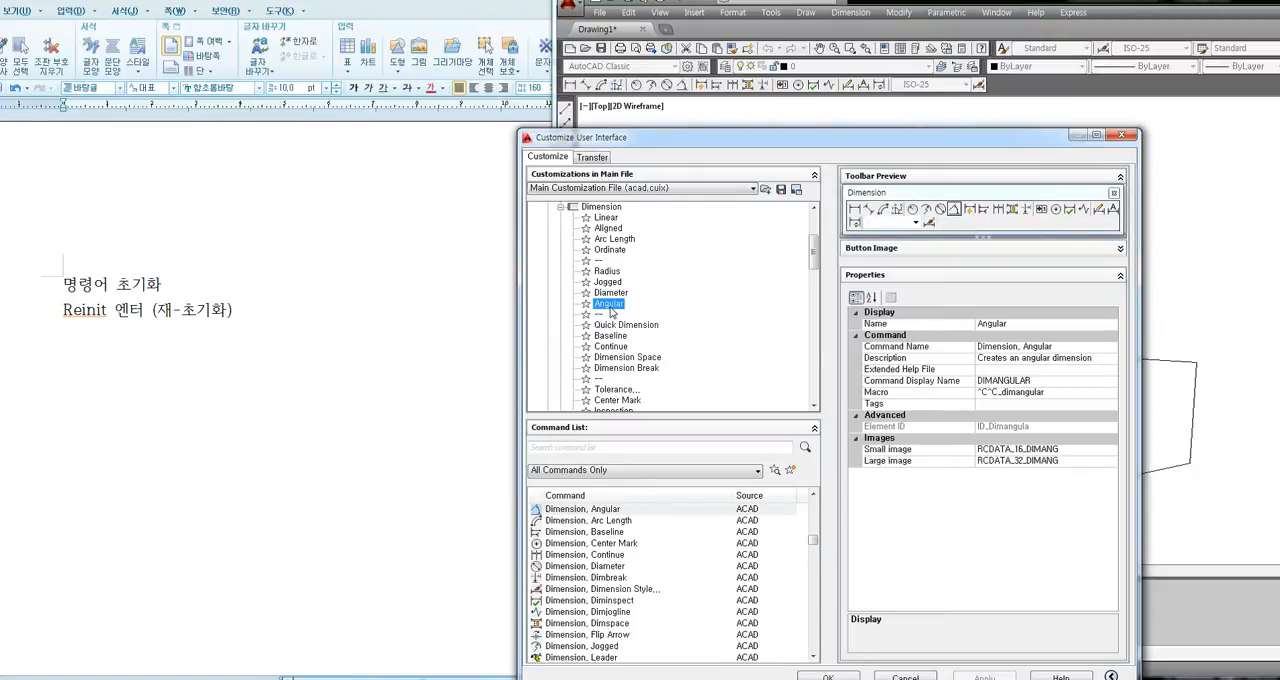
pyautogui.moveTo(618, 313); pyautogui.dragTo(628, 252)
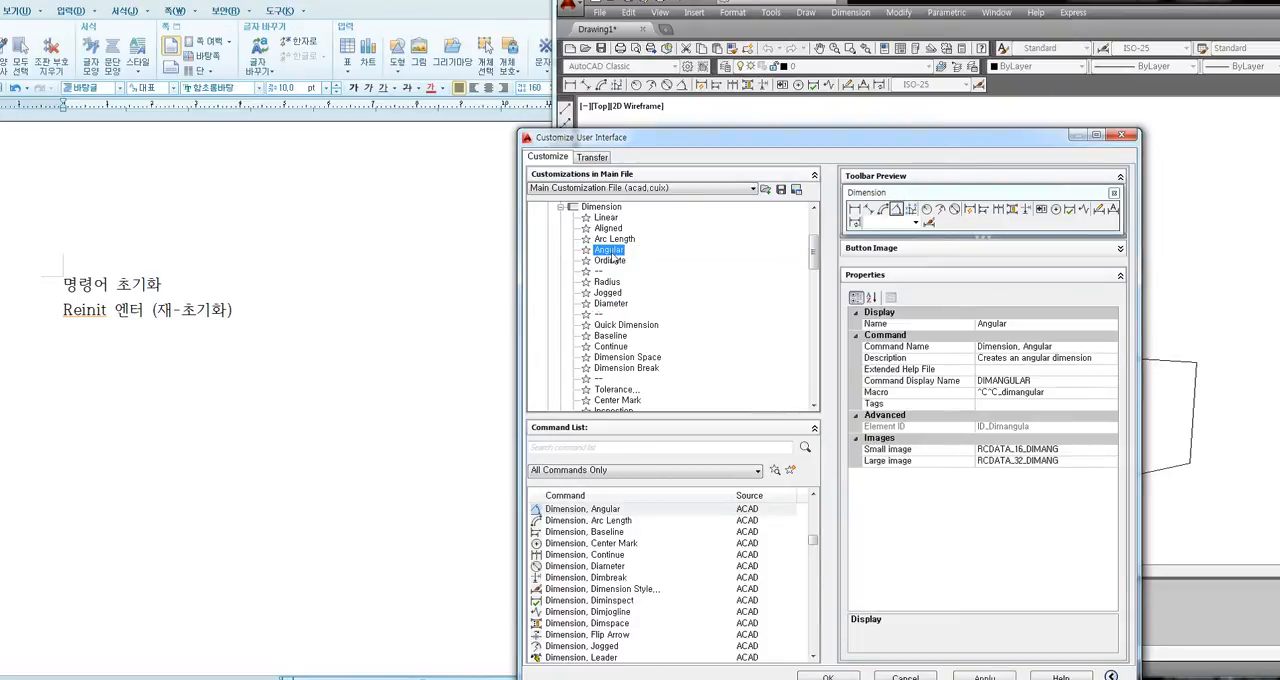
pyautogui.moveTo(693, 142); pyautogui.dragTo(572, 9)
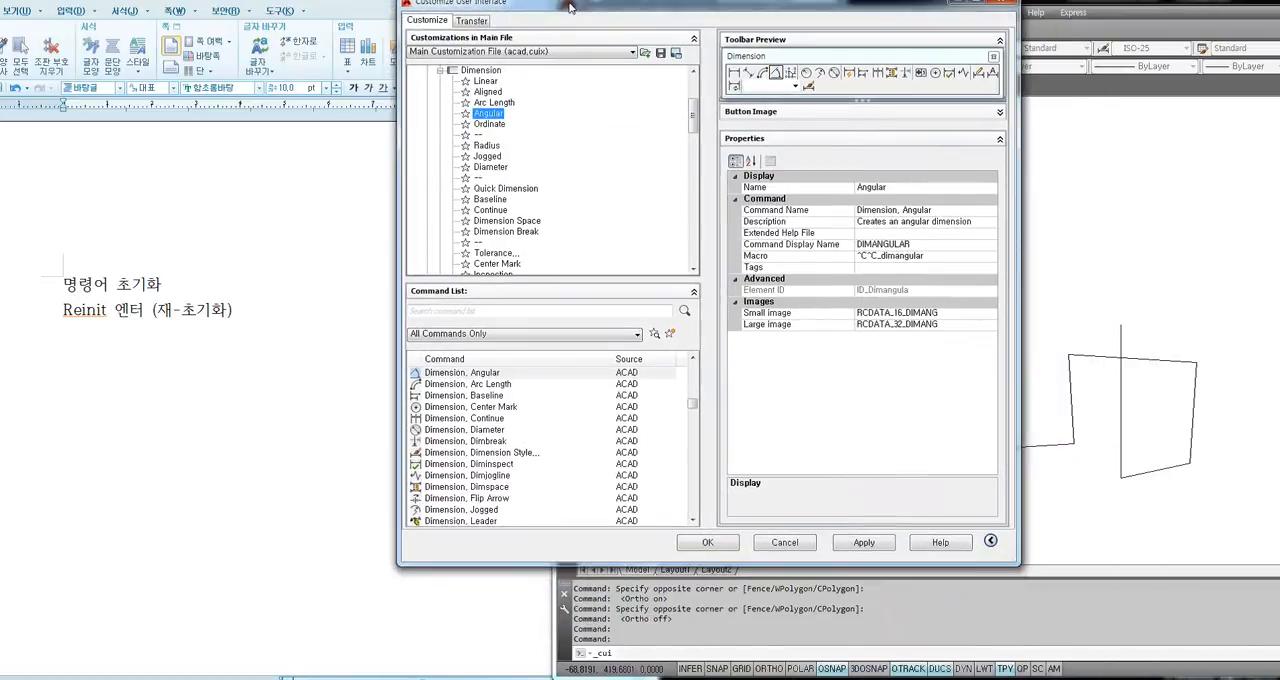
pyautogui.click(718, 544)
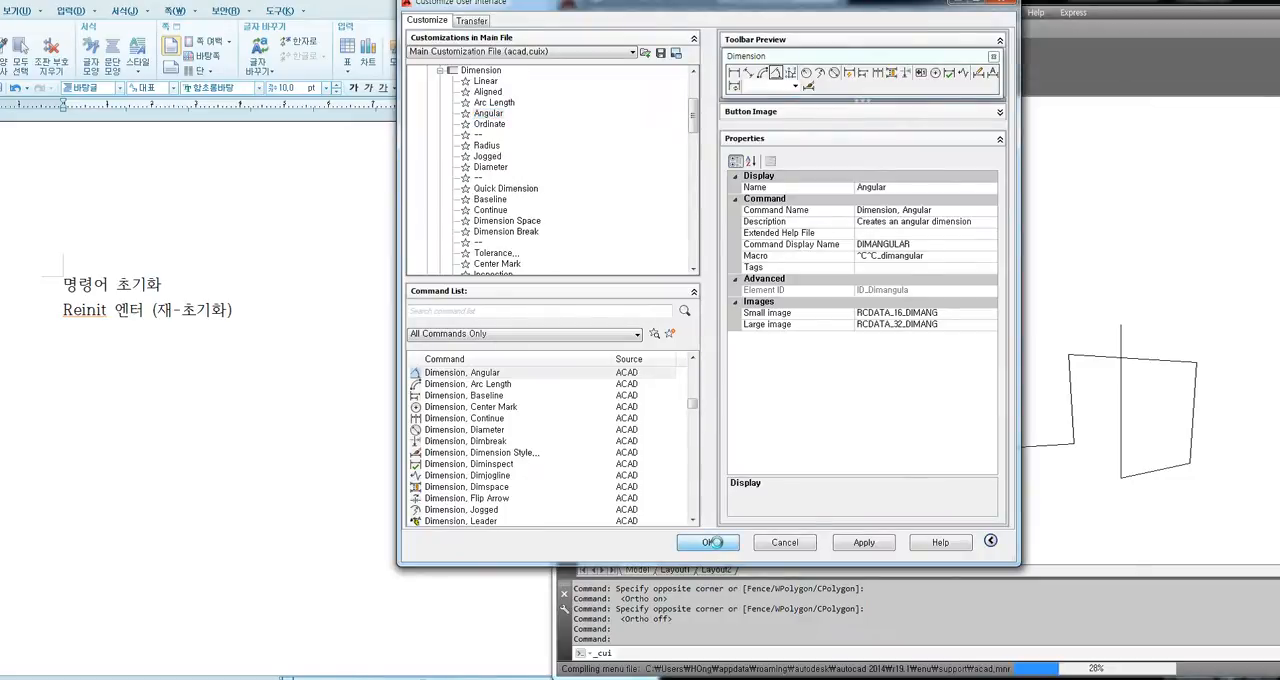
pyautogui.click(753, 344)
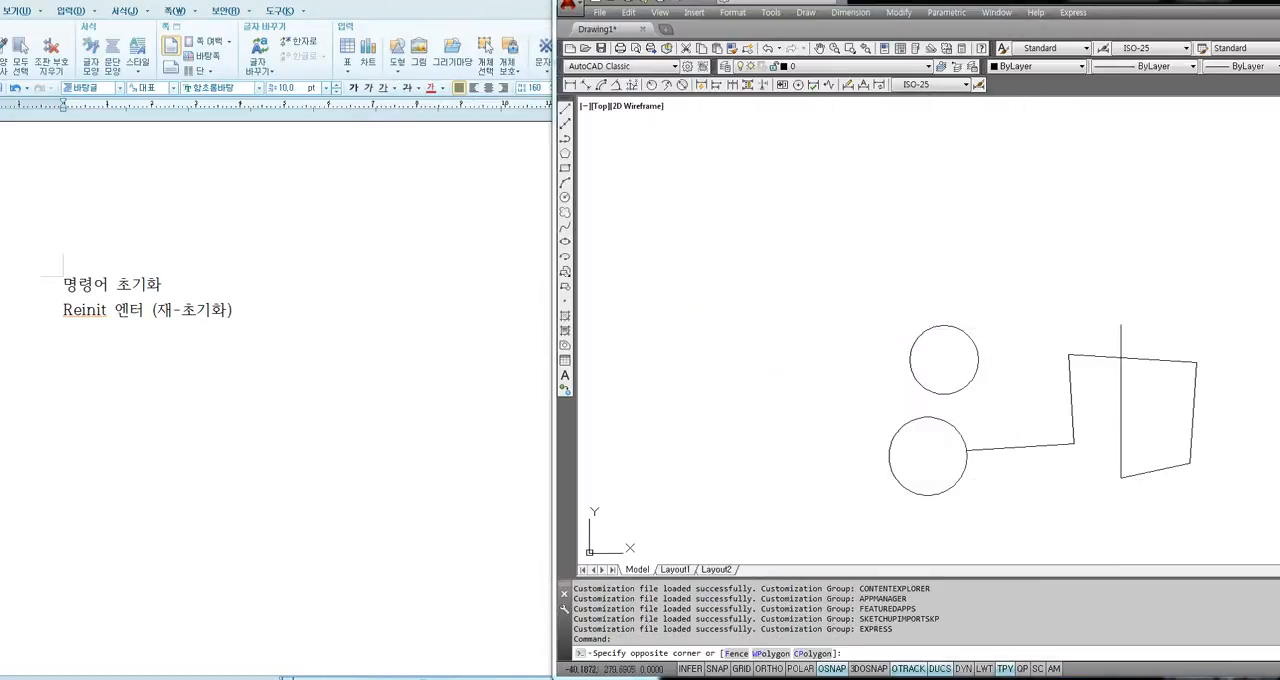
pyautogui.click(737, 366)
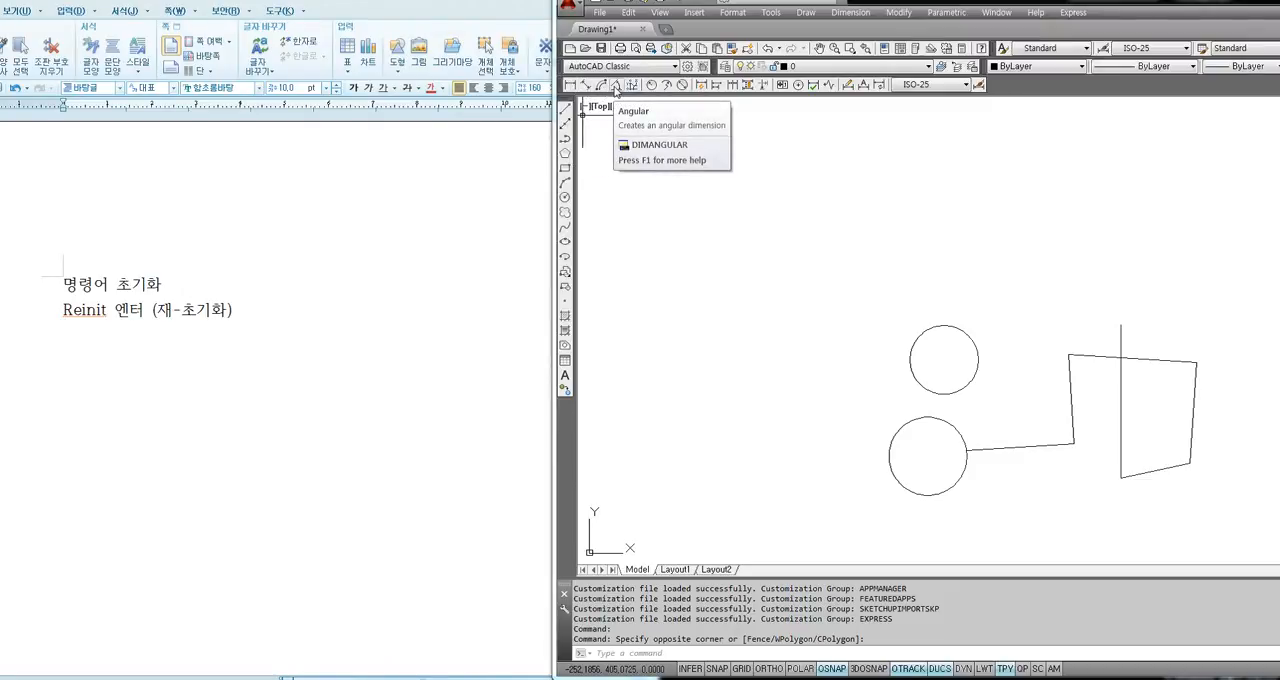
pyautogui.click(653, 202)
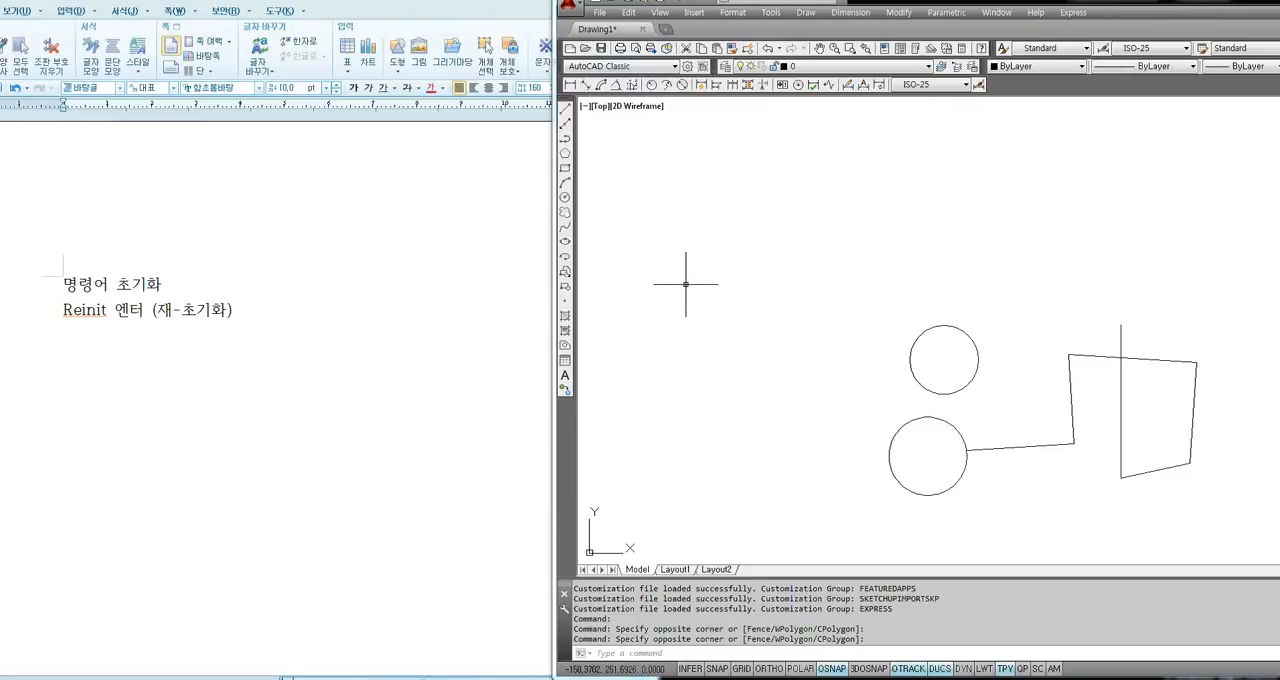
# Reopen the Customize User Interface dialog below the drawing's toolbars and show only the Main Customization File (acad.cuix).
pyautogui.click(771, 15)
pyautogui.moveTo(815, 514)
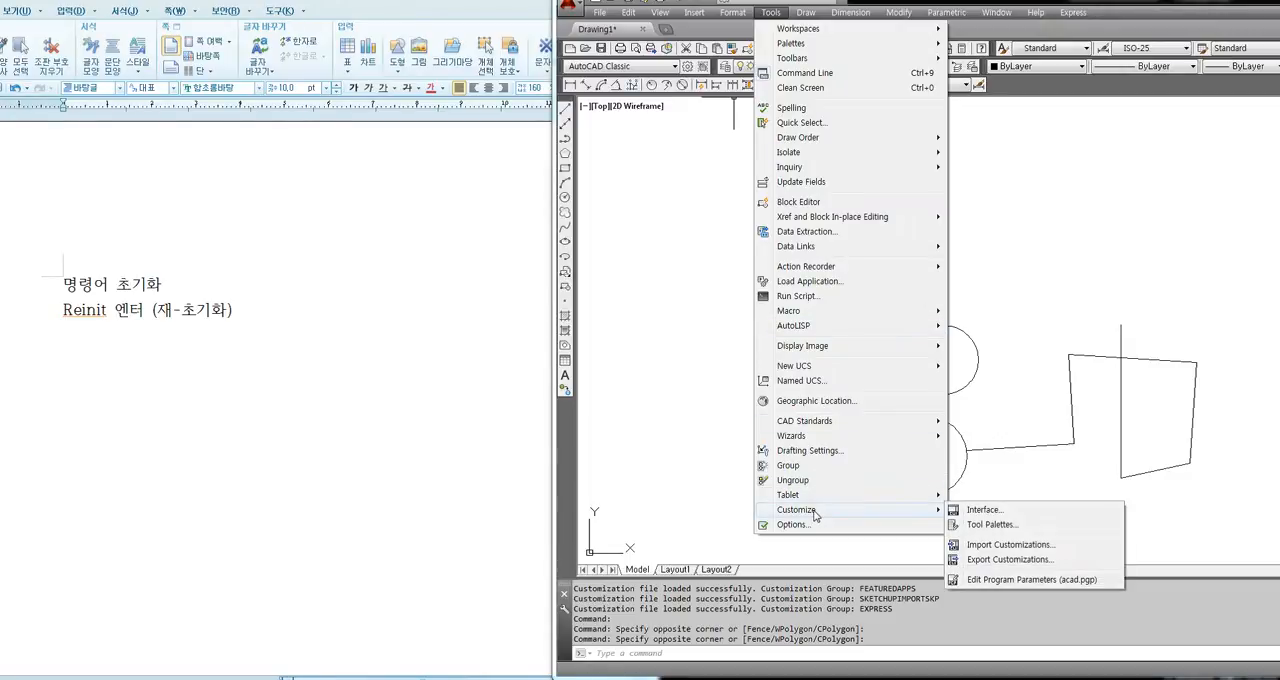
pyautogui.click(983, 510)
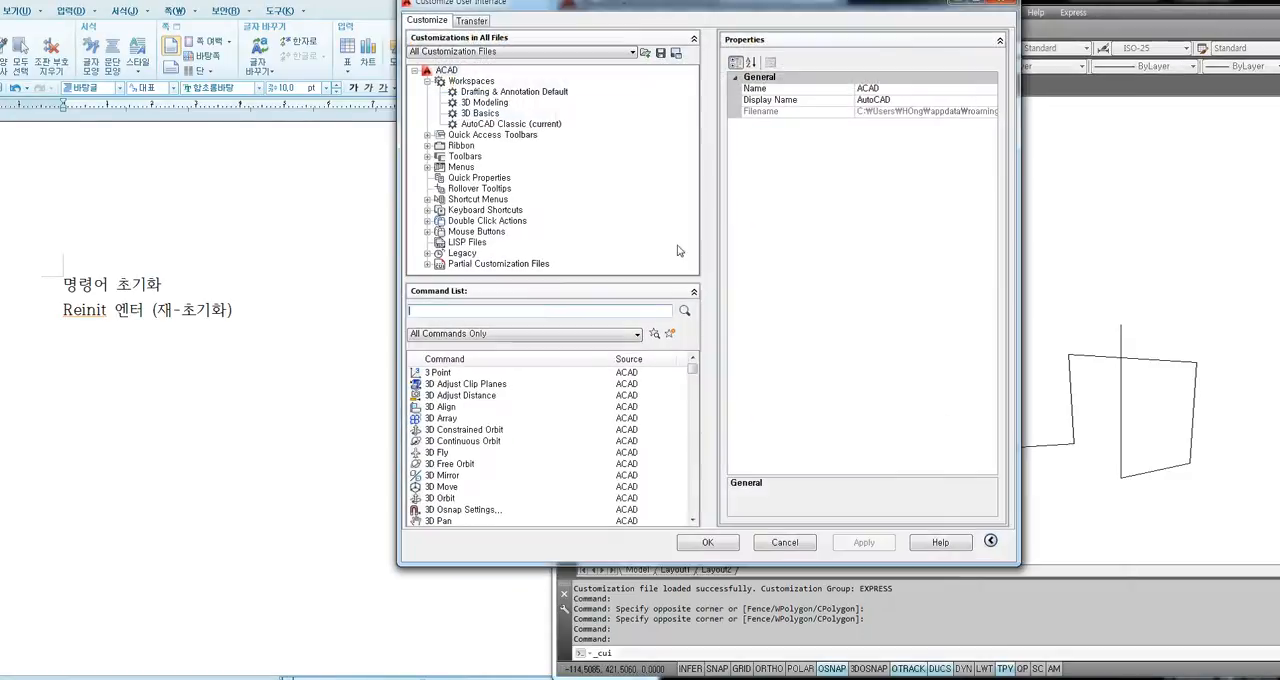
pyautogui.moveTo(603, 8)
pyautogui.mouseDown()
pyautogui.moveTo(762, 128)
pyautogui.moveTo(853, 169)
pyautogui.mouseUp()
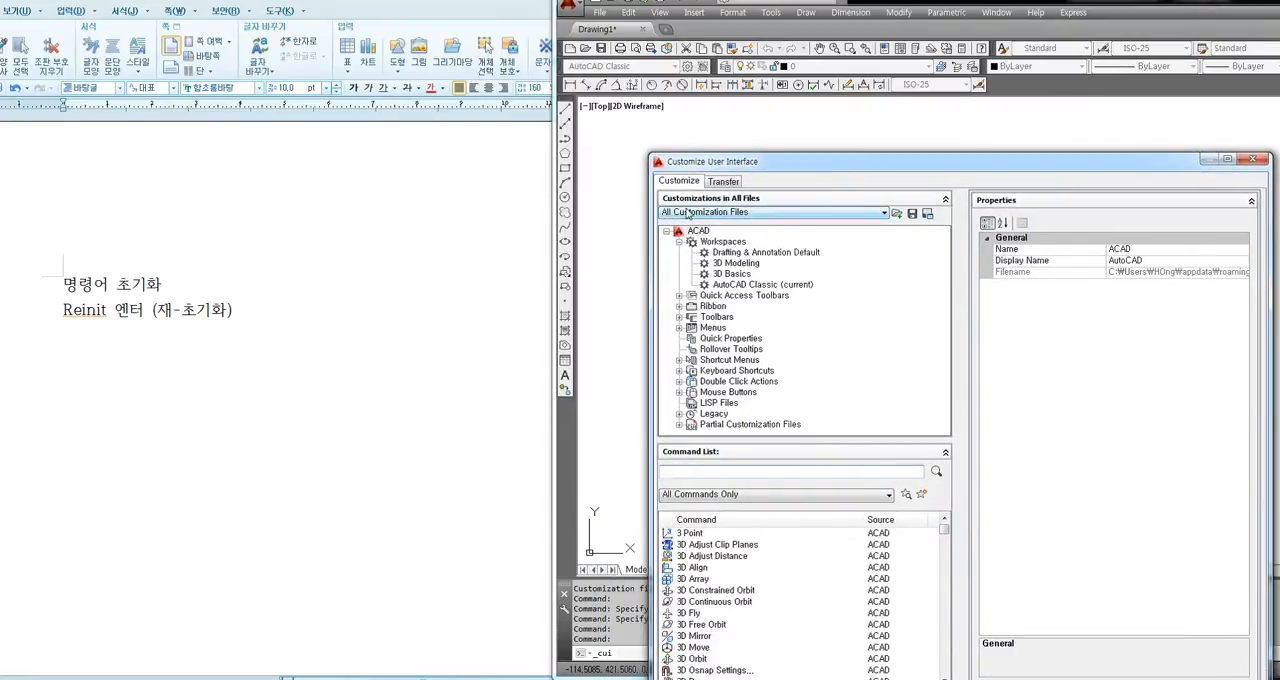
pyautogui.click(745, 214)
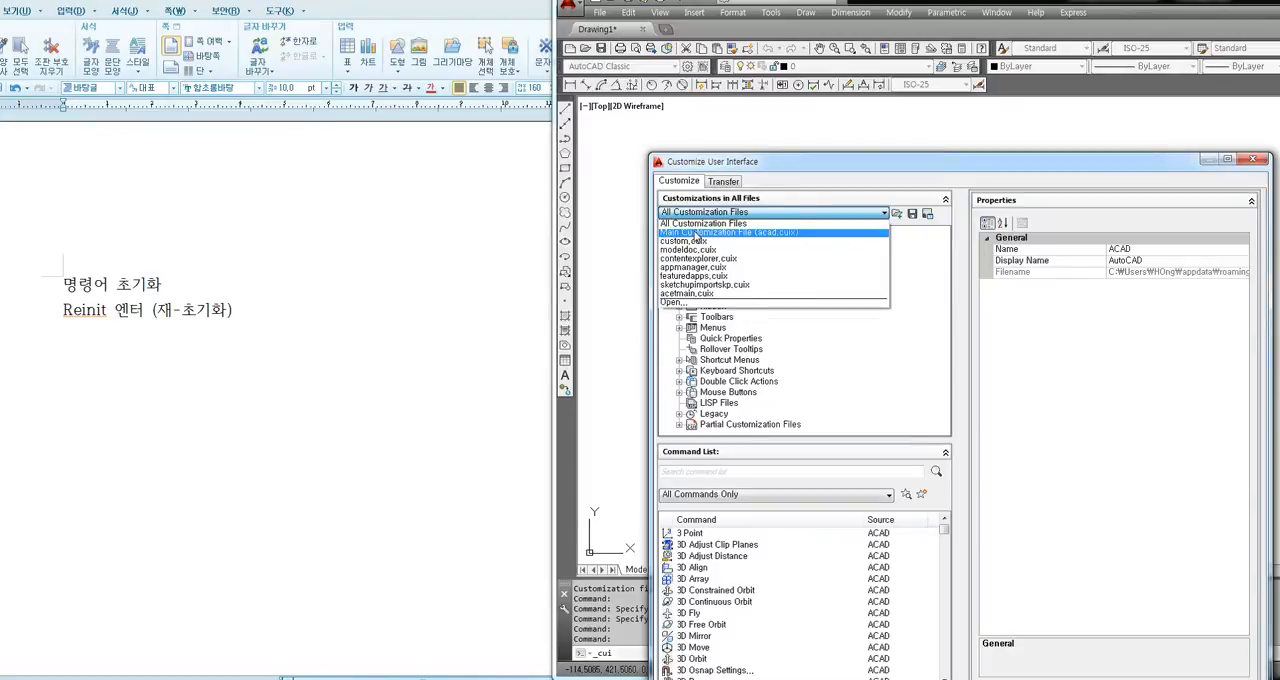
pyautogui.click(694, 233)
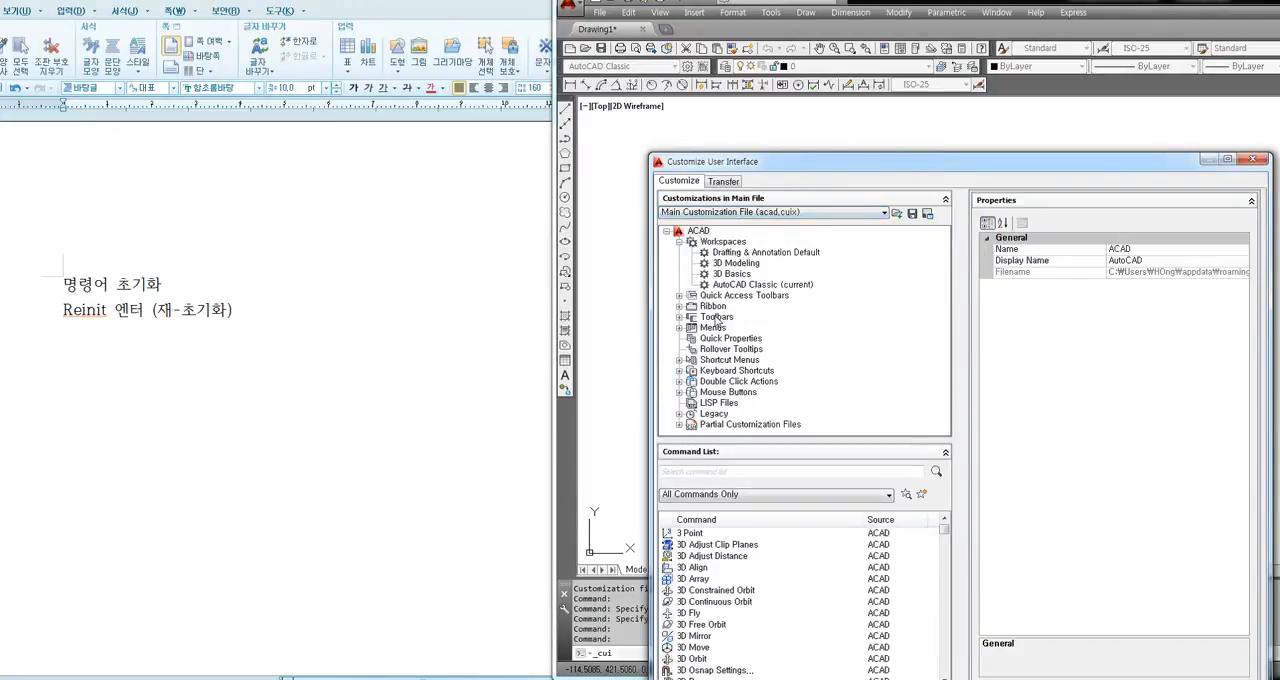
# Expand the Dimension toolbar under Toolbars and examine its Linear, Aligned, Arc Length, Ordinate and Dimension Text Edit commands in the toolbar preview.
pyautogui.click(679, 317)
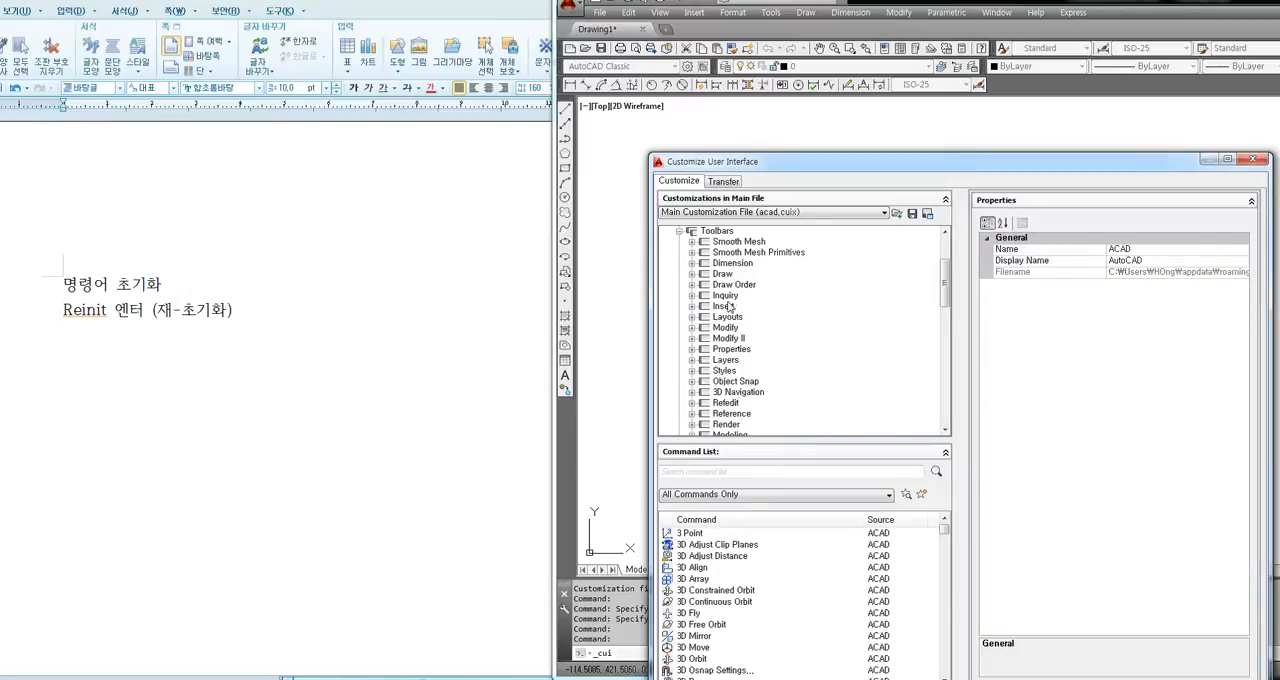
pyautogui.click(691, 263)
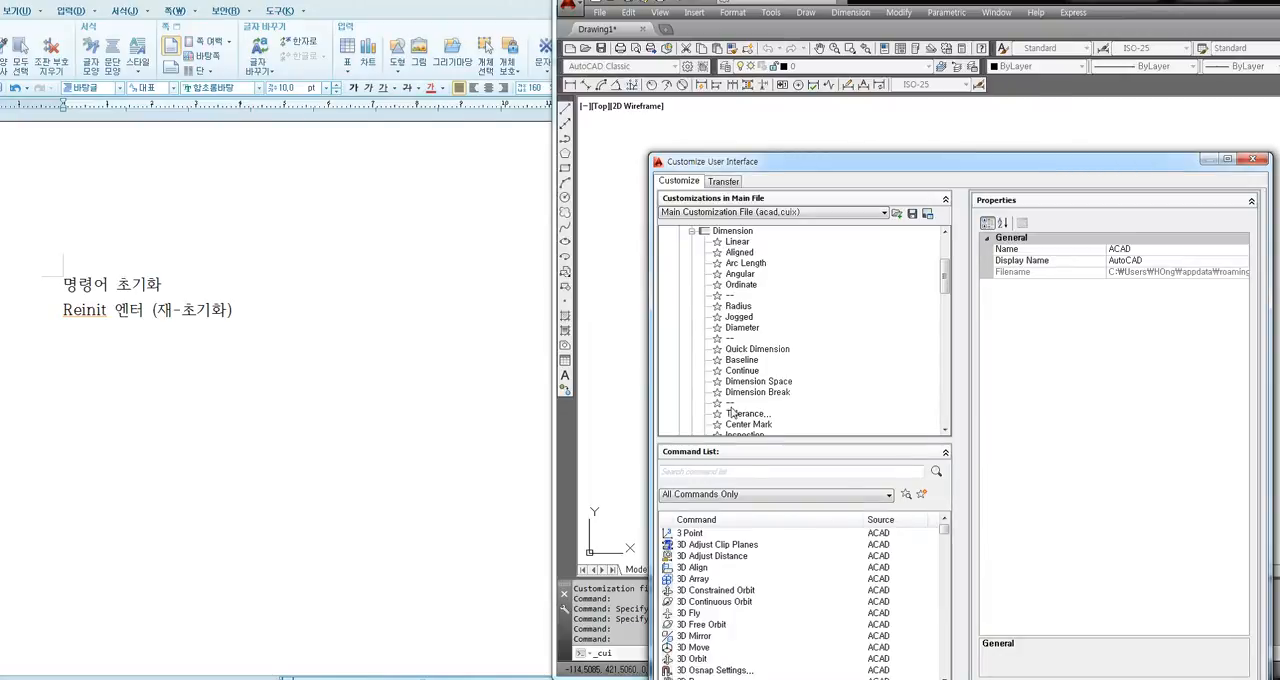
pyautogui.click(740, 259)
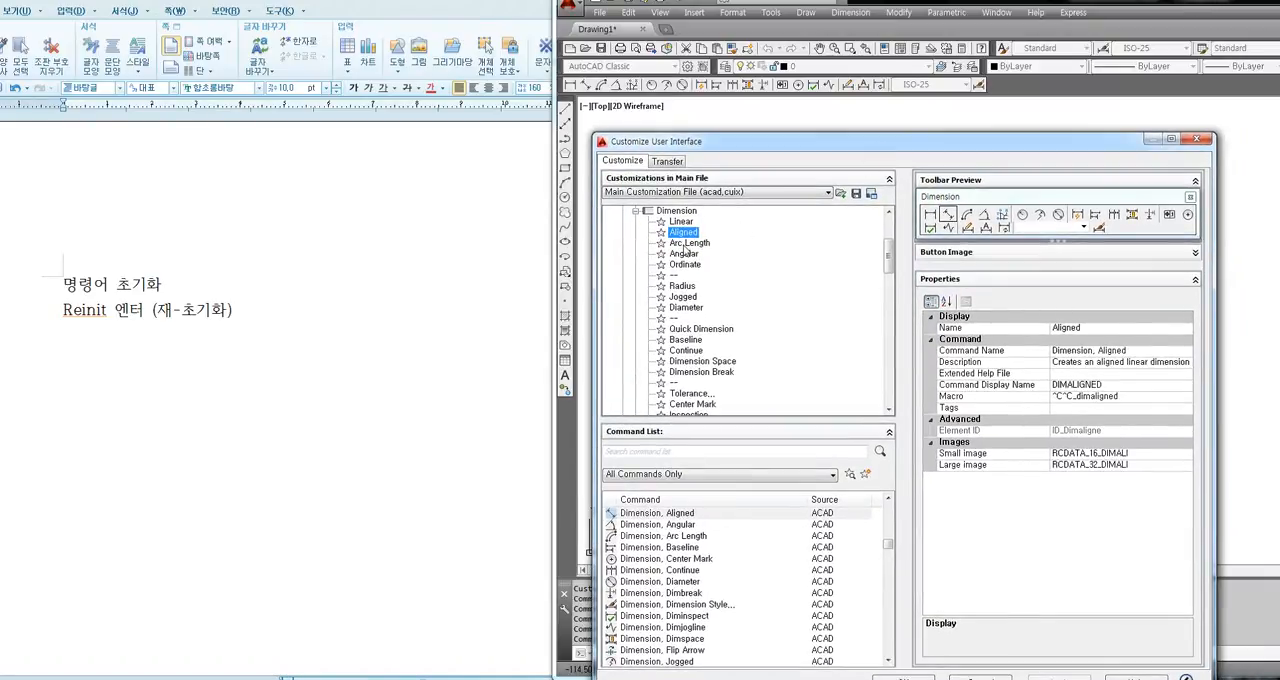
pyautogui.click(684, 245)
pyautogui.click(682, 265)
pyautogui.click(685, 244)
pyautogui.click(684, 233)
pyautogui.click(682, 223)
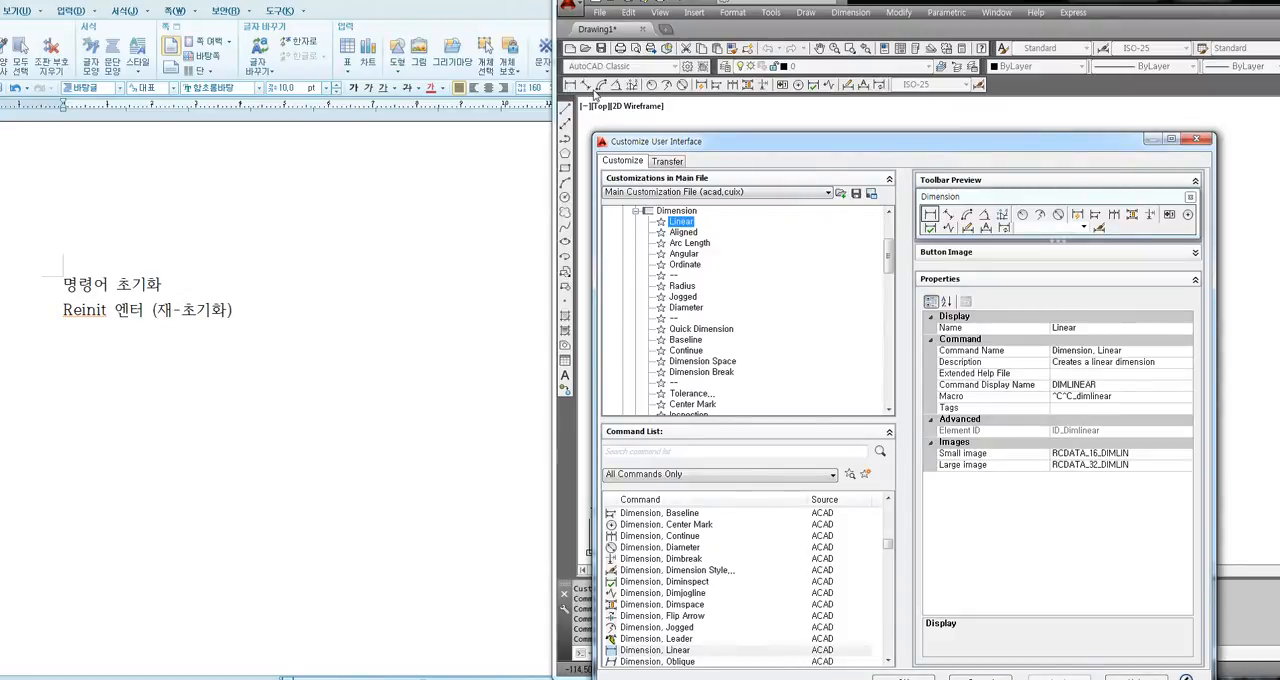
pyautogui.click(685, 264)
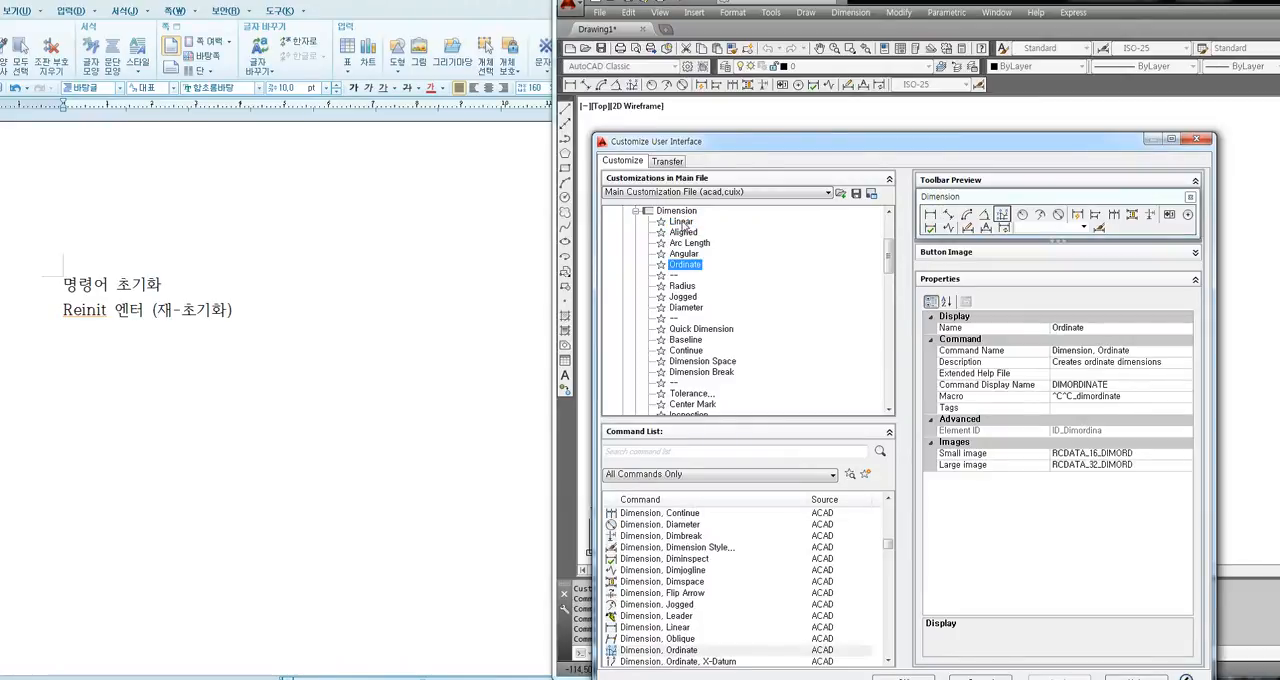
pyautogui.click(683, 222)
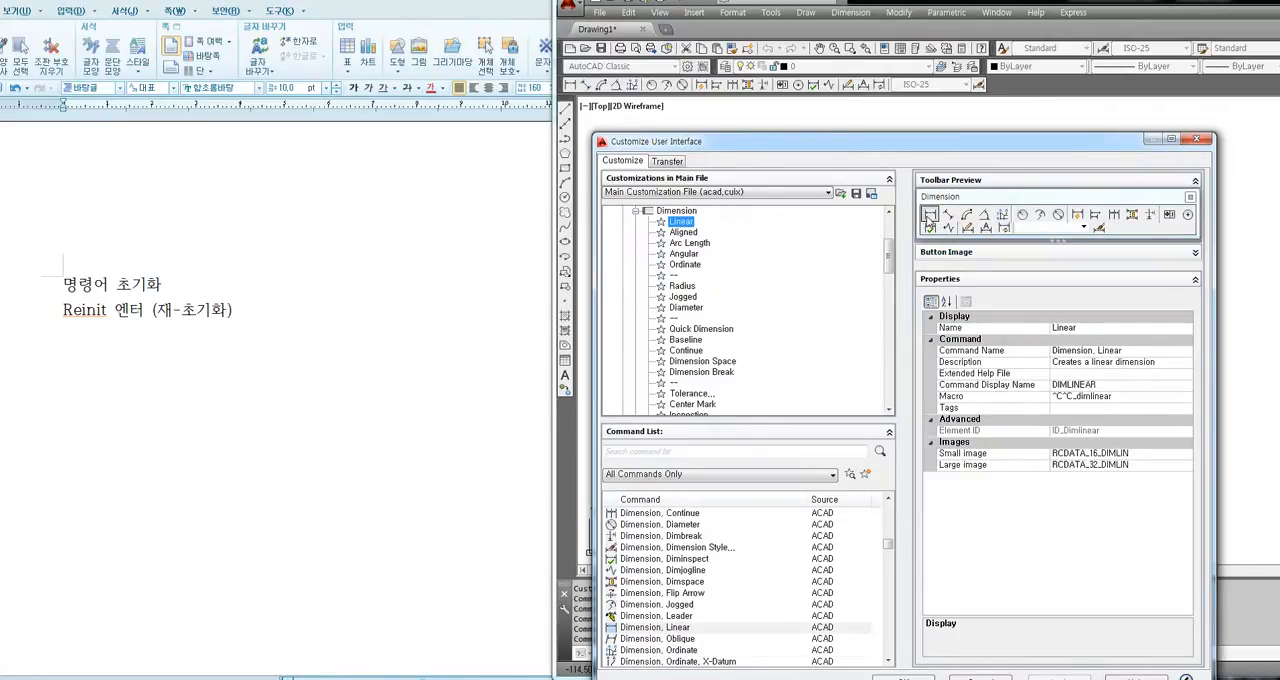
pyautogui.click(985, 229)
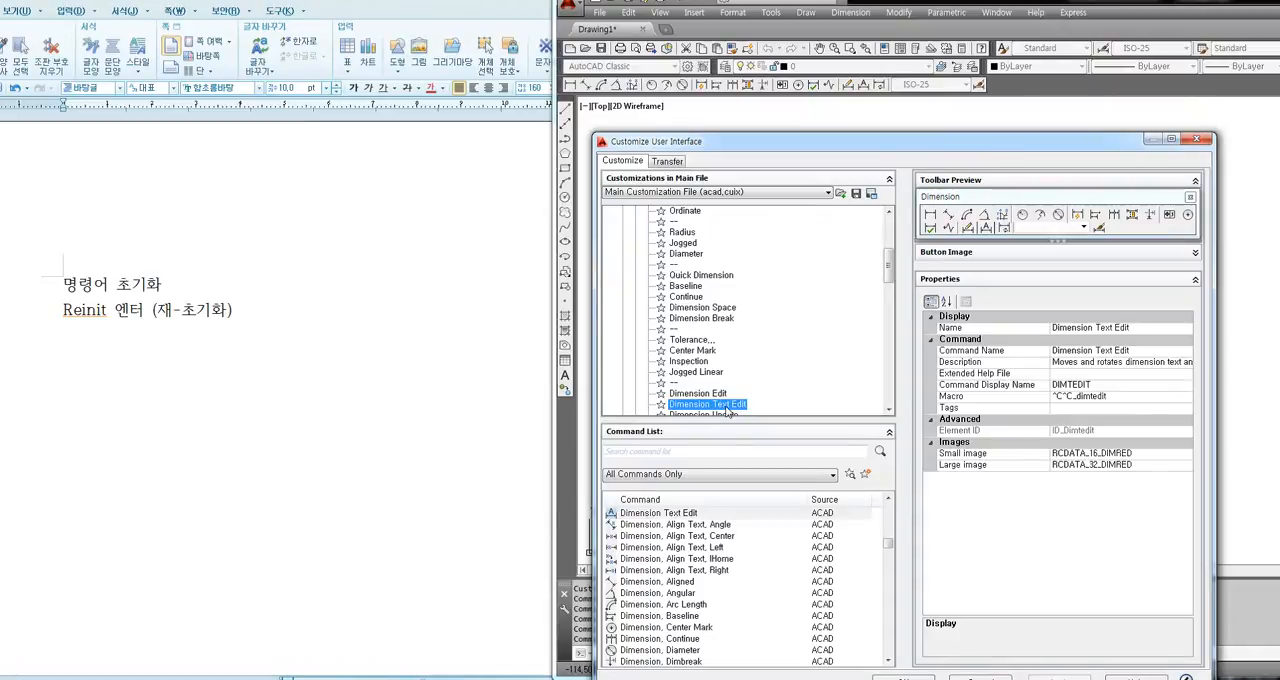
# Select the Dimension toolbar's Linear command and expand its Button Image section until the icon preview and edit options show.
pyautogui.click(702, 307)
pyautogui.scroll(2, 698, 285)
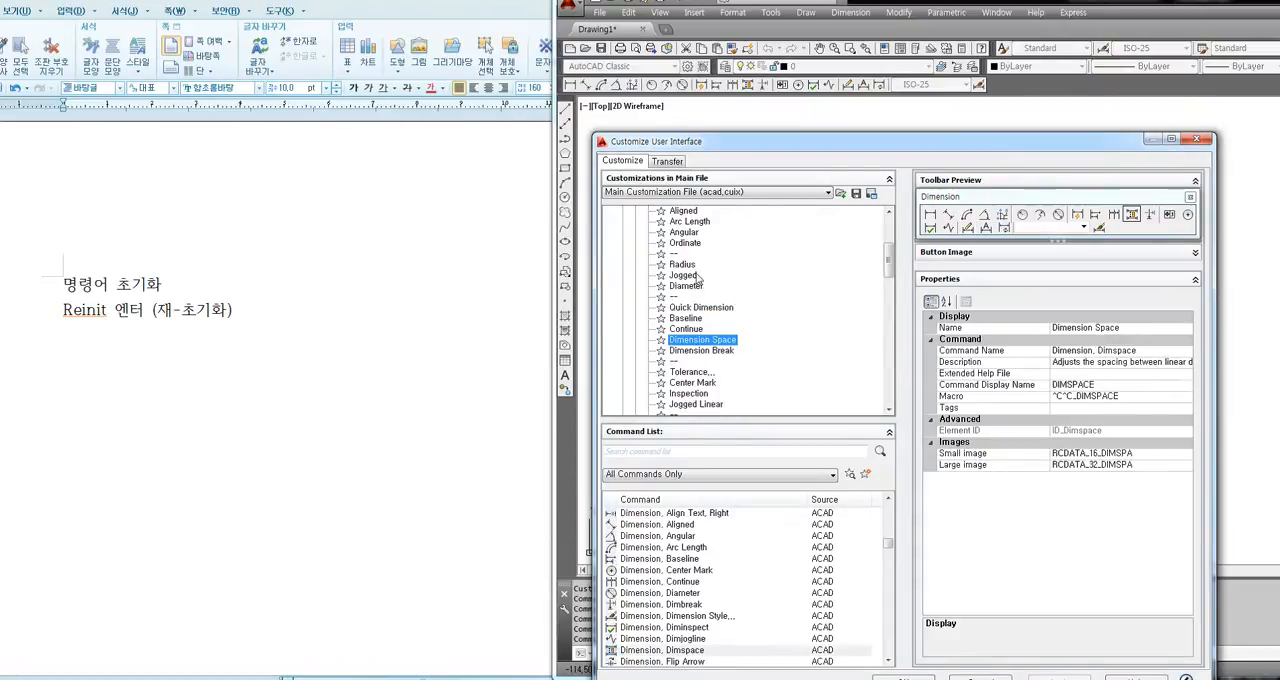
pyautogui.click(682, 233)
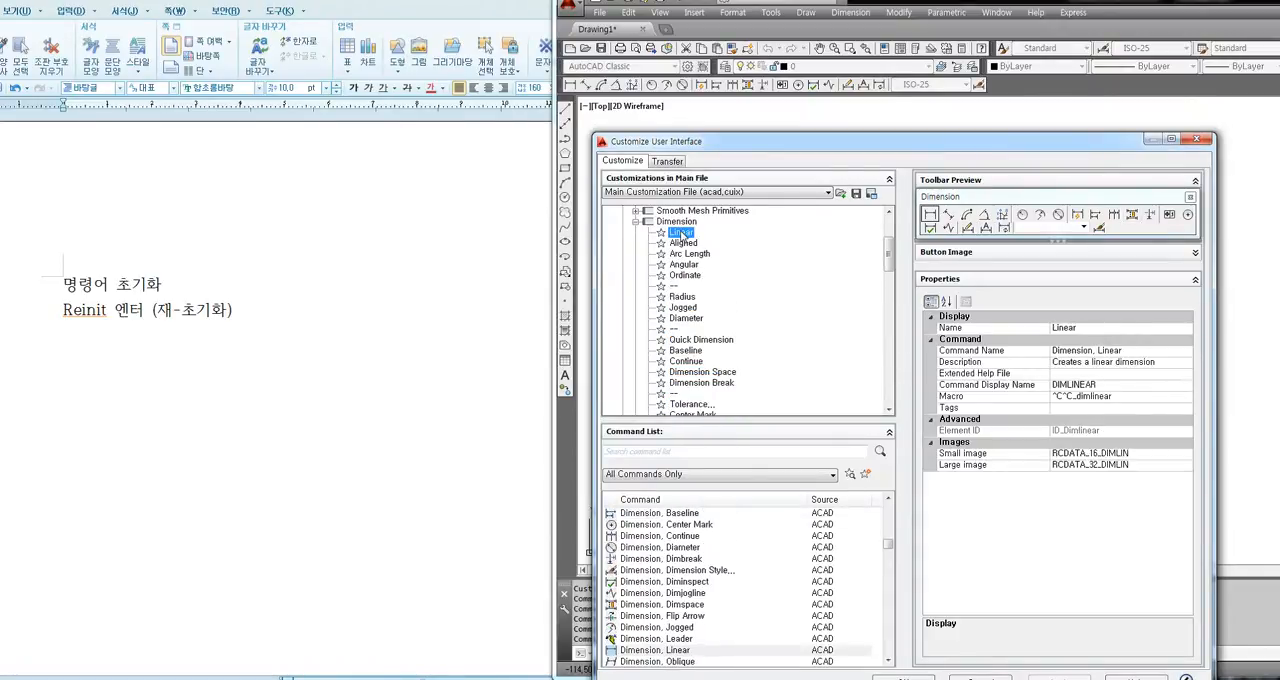
pyautogui.rightClick(682, 233)
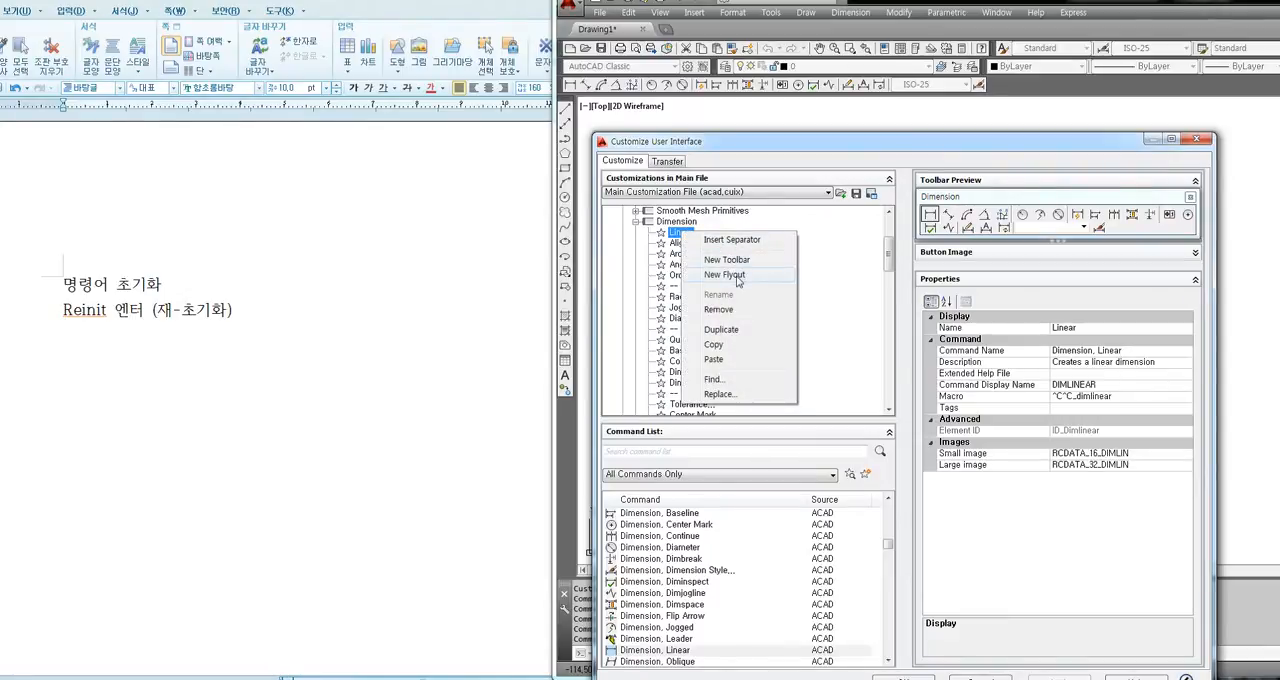
pyautogui.click(796, 312)
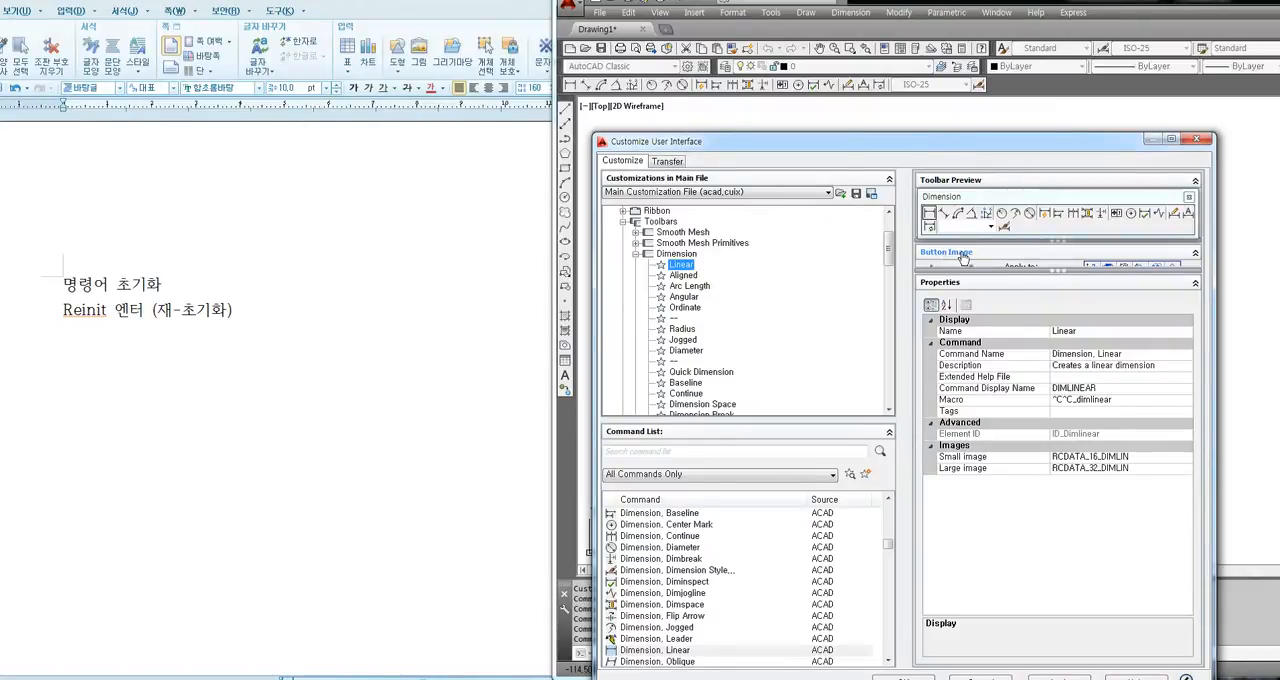
pyautogui.click(683, 274)
pyautogui.press('Up')
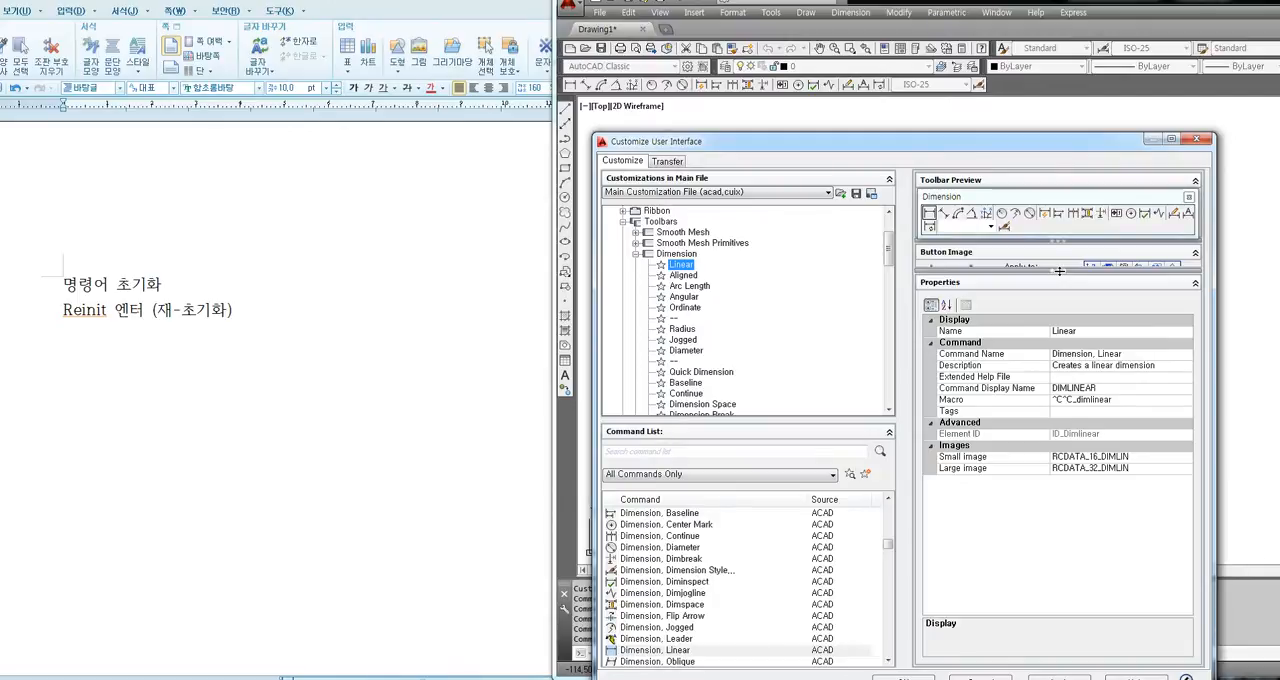
pyautogui.moveTo(1059, 271); pyautogui.dragTo(1060, 375)
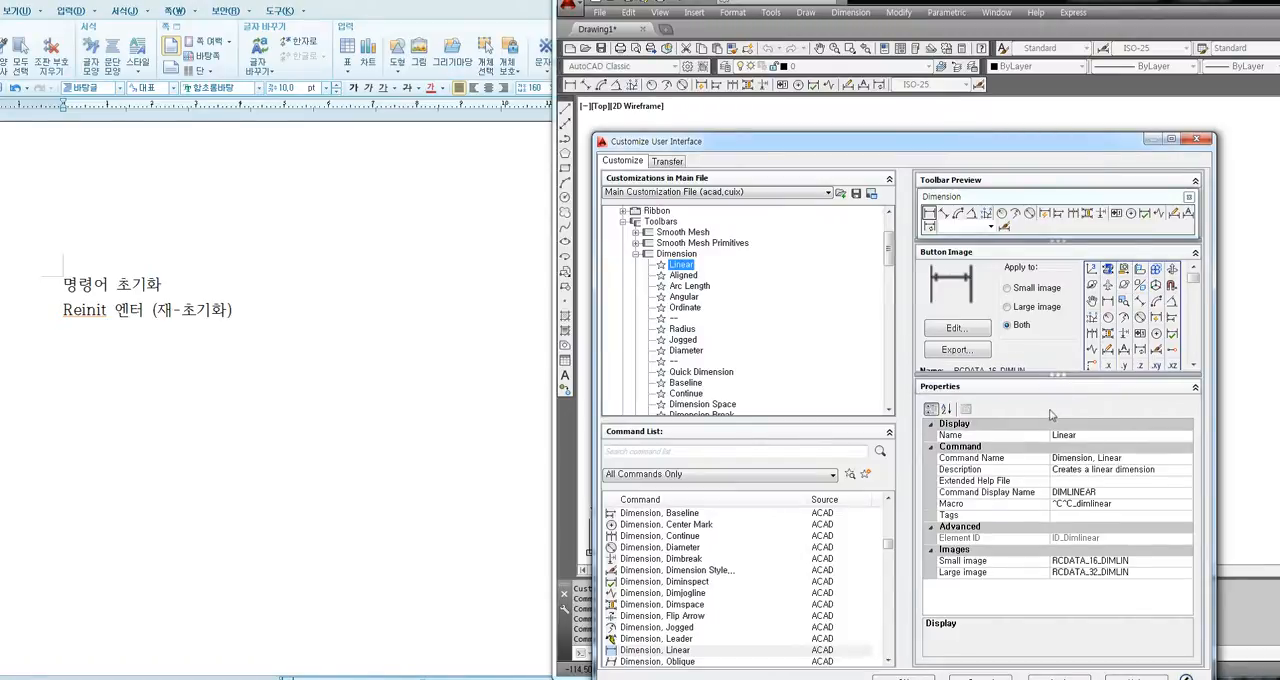
# Edit the Linear command's button image, painting the horizontal bar between the two arrowheads as a thick red line.
pyautogui.click(966, 329)
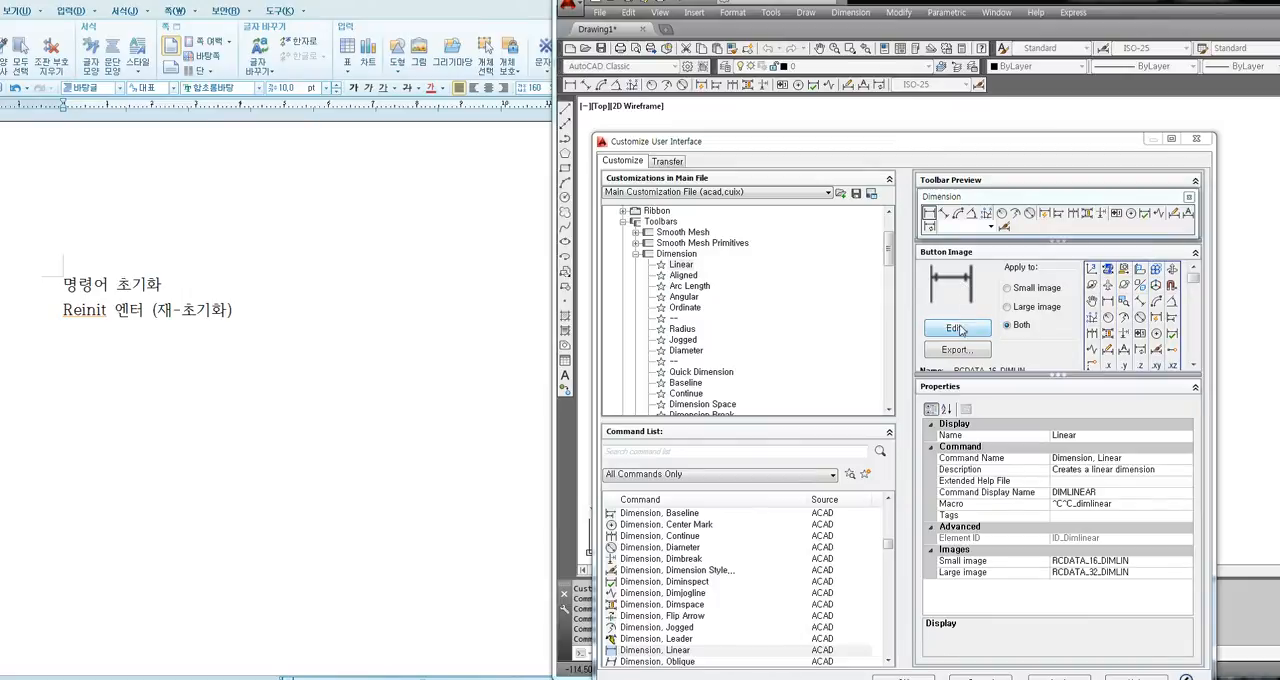
pyautogui.click(956, 329)
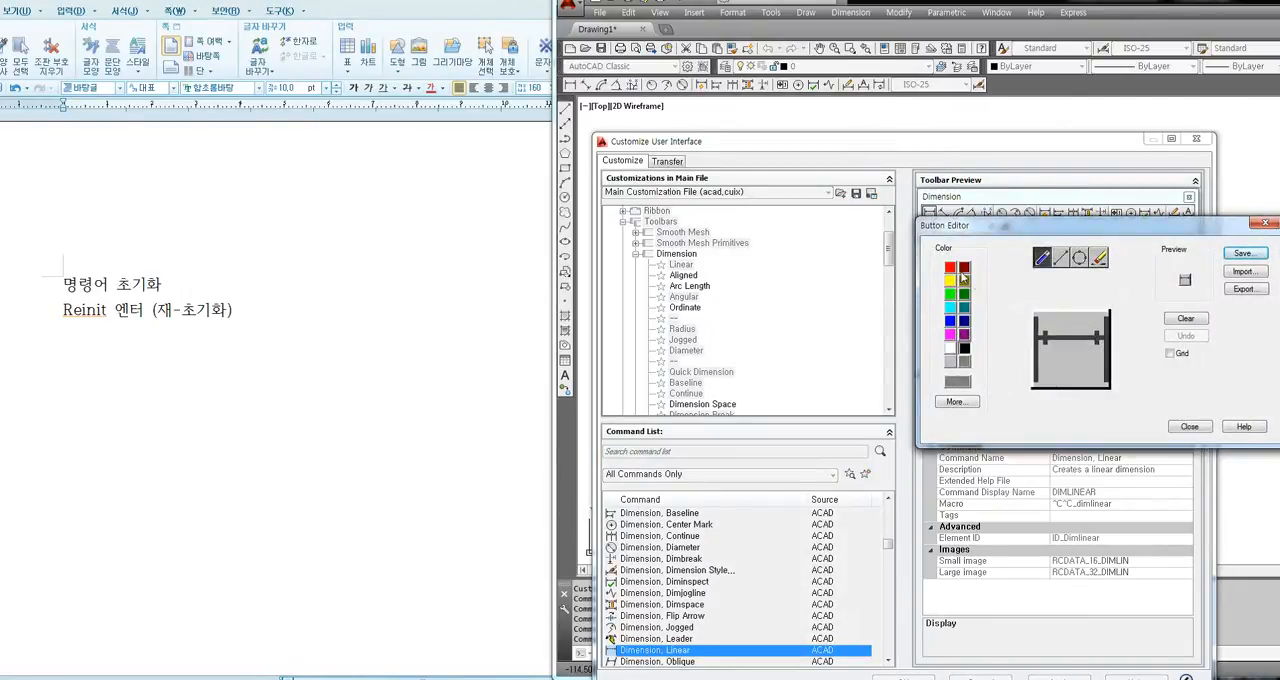
pyautogui.moveTo(1053, 337); pyautogui.dragTo(1097, 338)
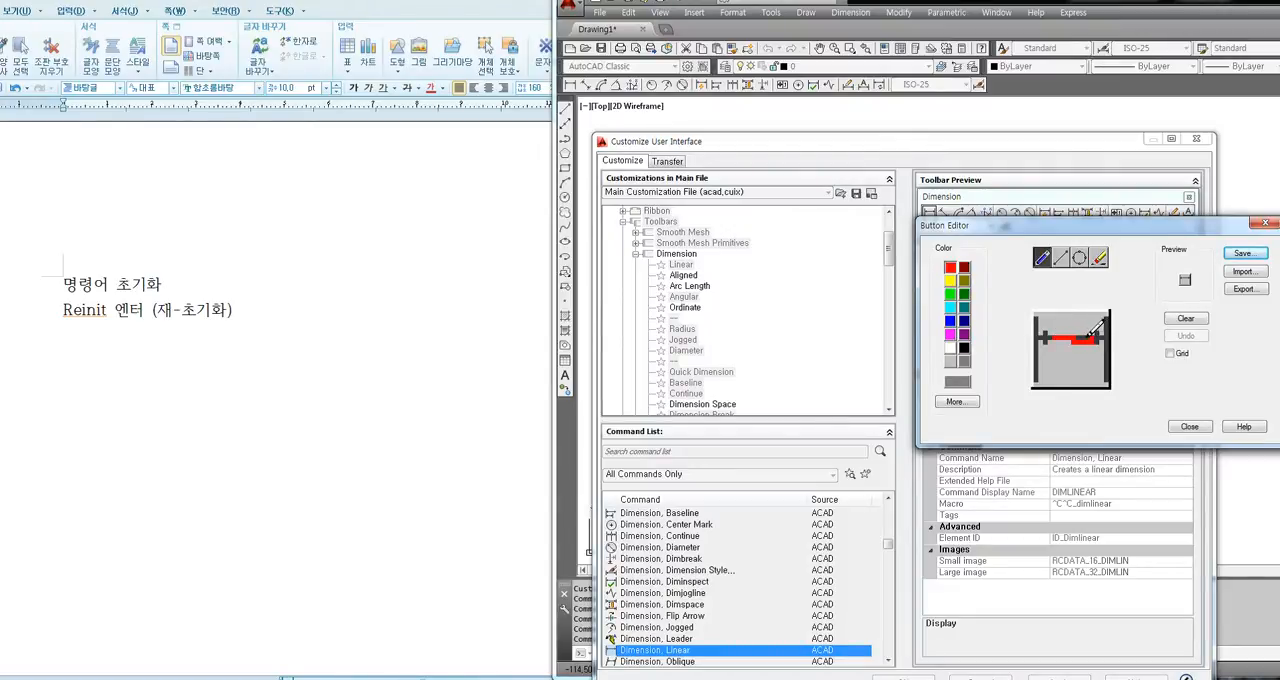
pyautogui.moveTo(1046, 339); pyautogui.dragTo(1088, 340)
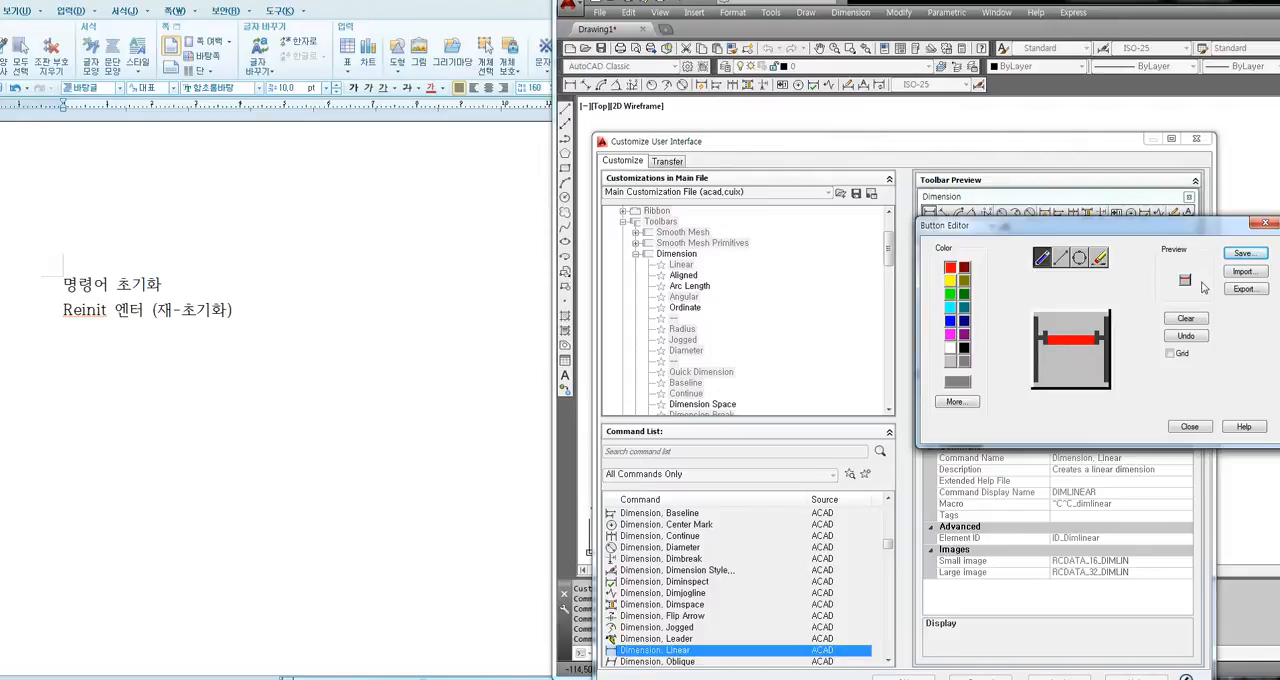
# Save the edited Linear button image as 123 and apply the customization.
pyautogui.click(1243, 255)
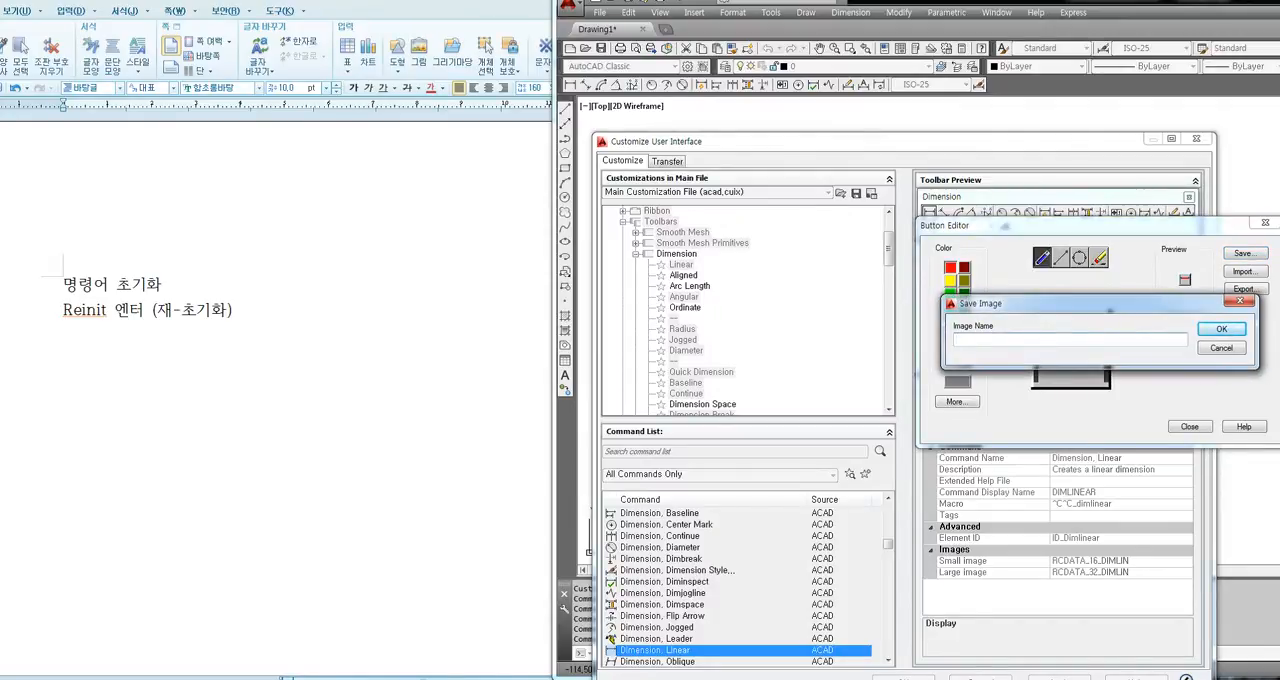
pyautogui.write('123')
pyautogui.click(1220, 329)
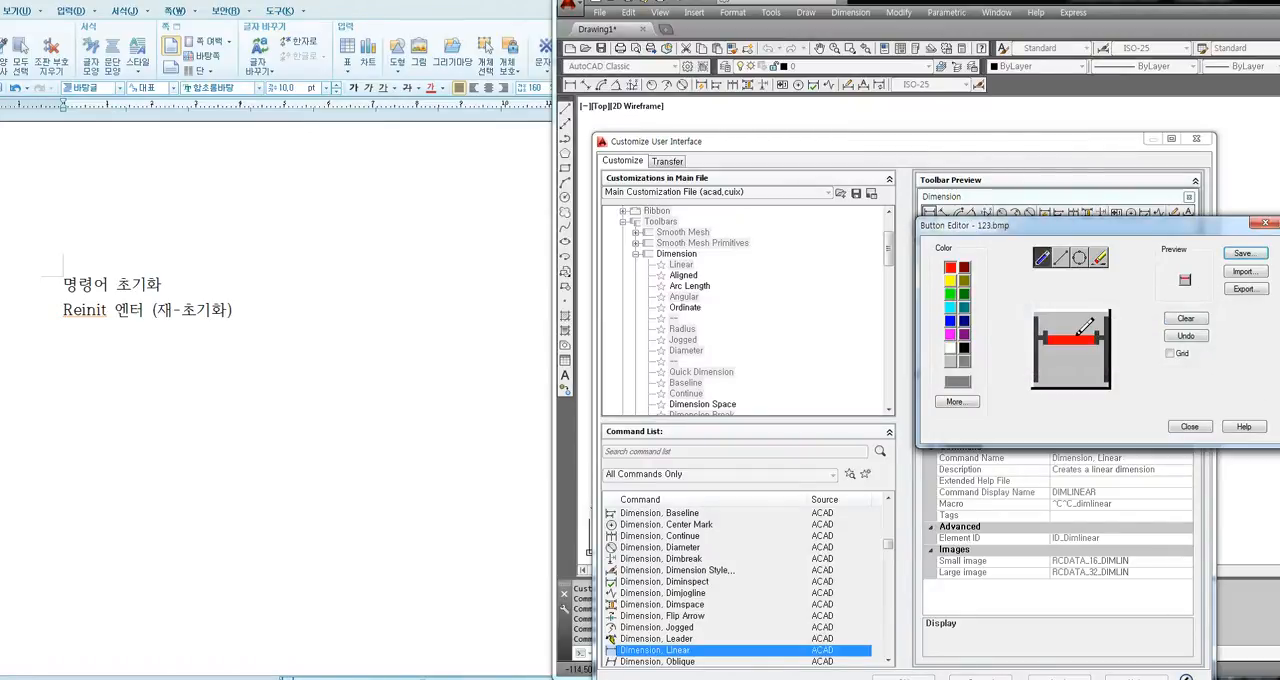
pyautogui.click(1188, 427)
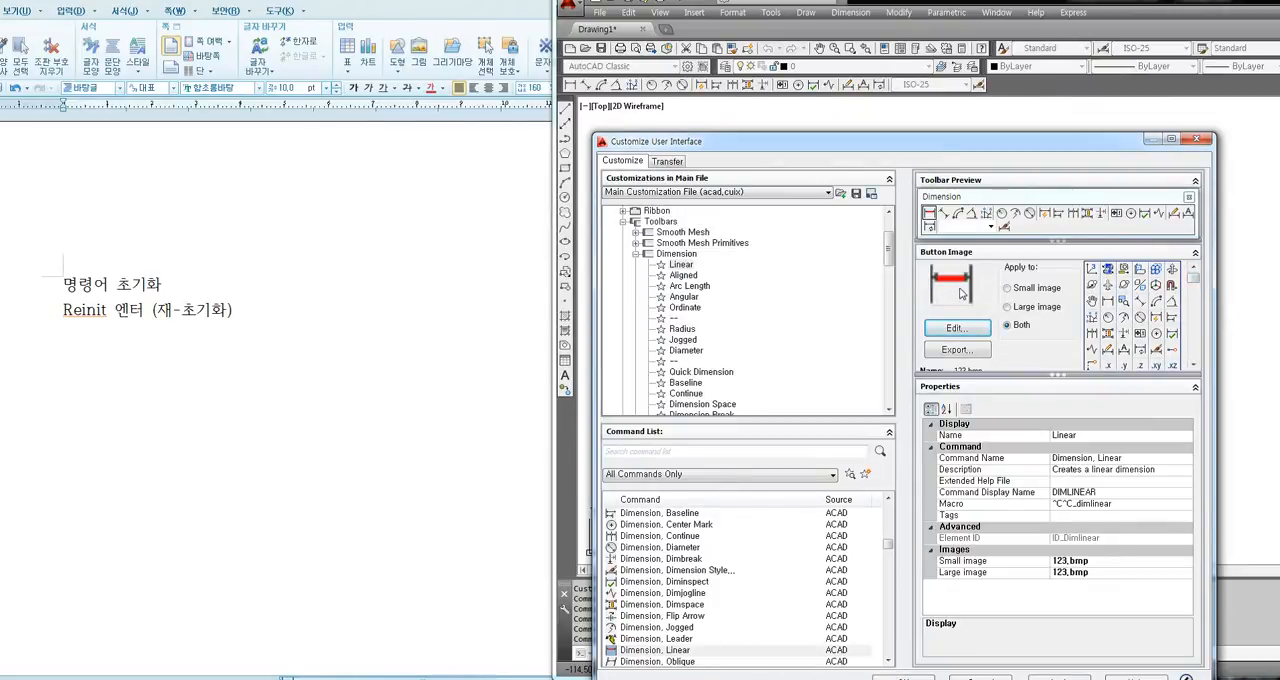
pyautogui.moveTo(1008, 146); pyautogui.dragTo(988, 81)
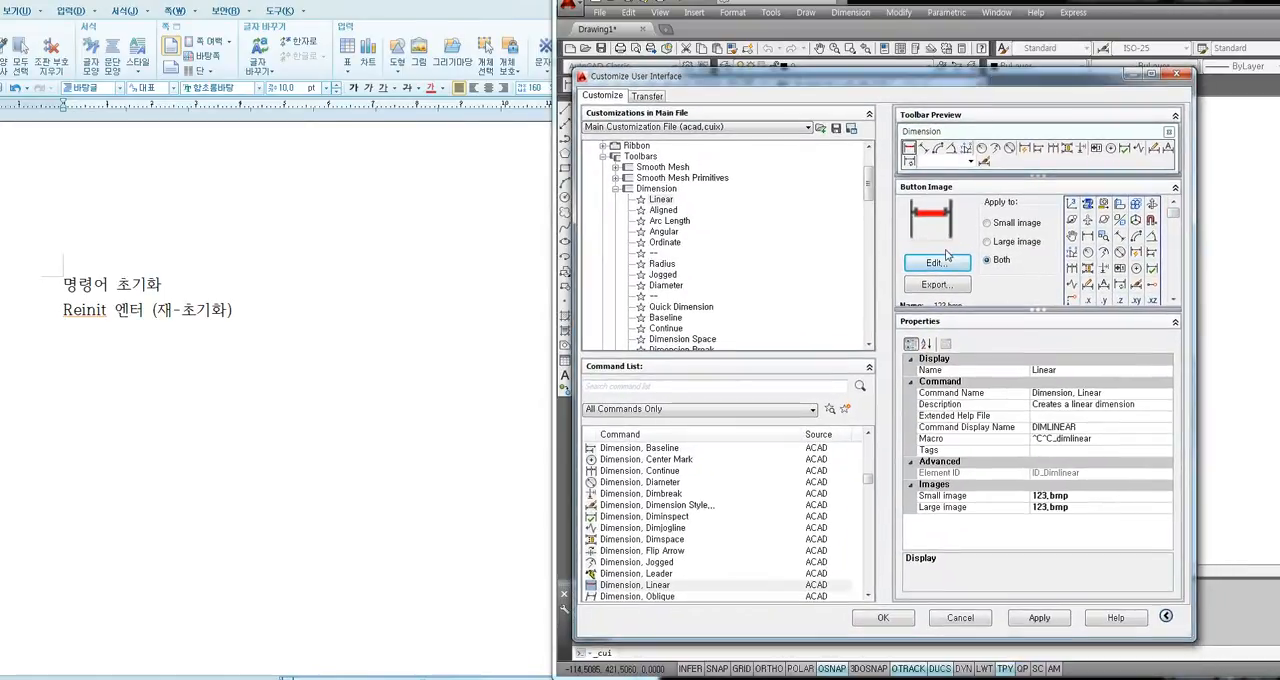
pyautogui.click(1040, 618)
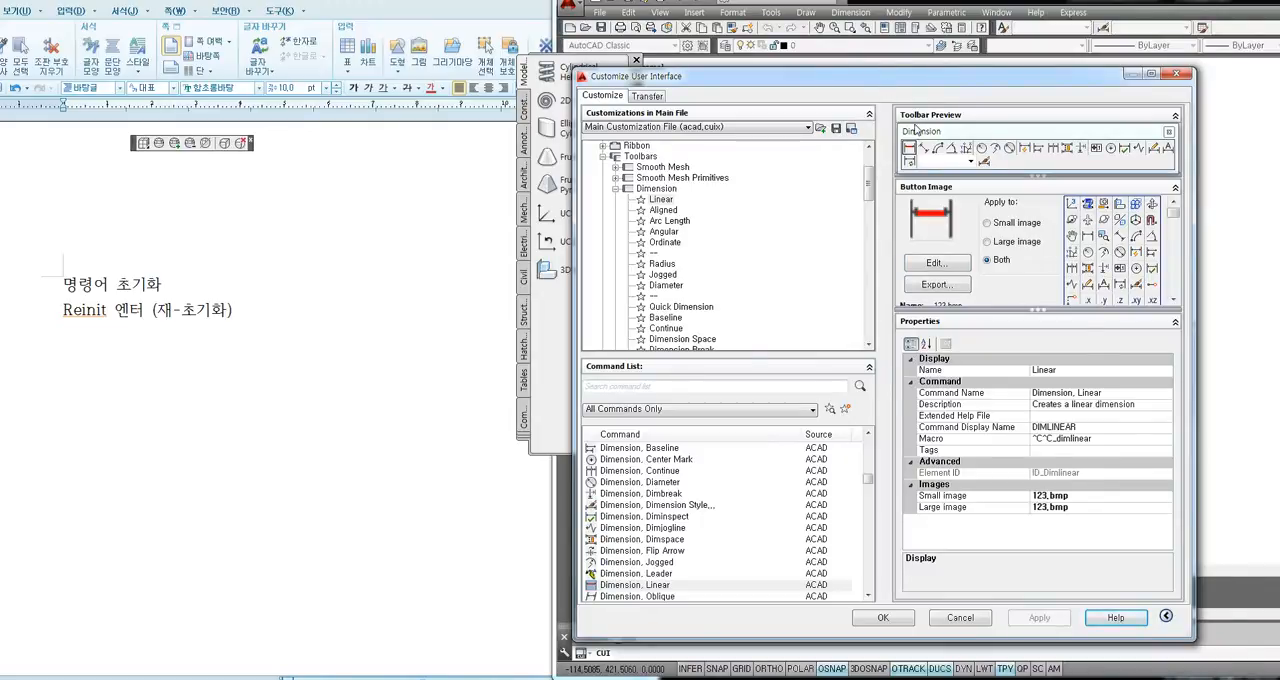
# Close the Tool Palettes that cover the drawing and accept the Customize User Interface dialog.
pyautogui.moveTo(610, 72); pyautogui.dragTo(690, 180)
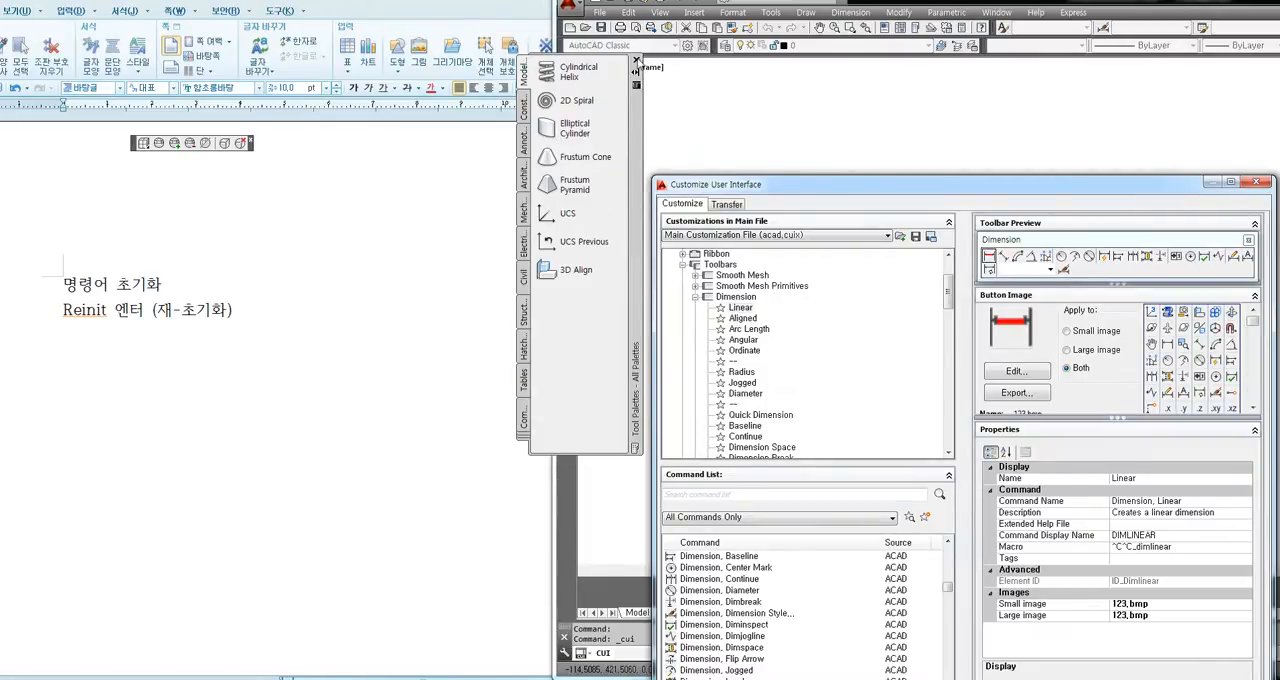
pyautogui.click(636, 62)
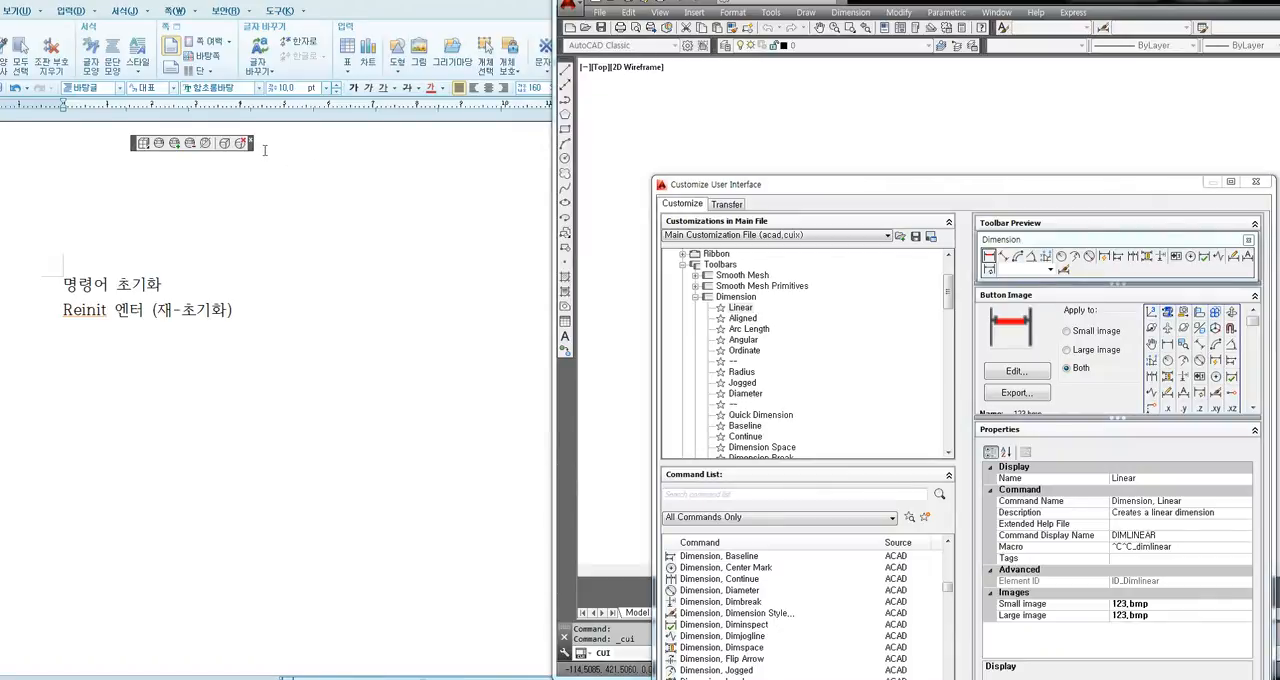
pyautogui.moveTo(252, 146); pyautogui.dragTo(670, 132)
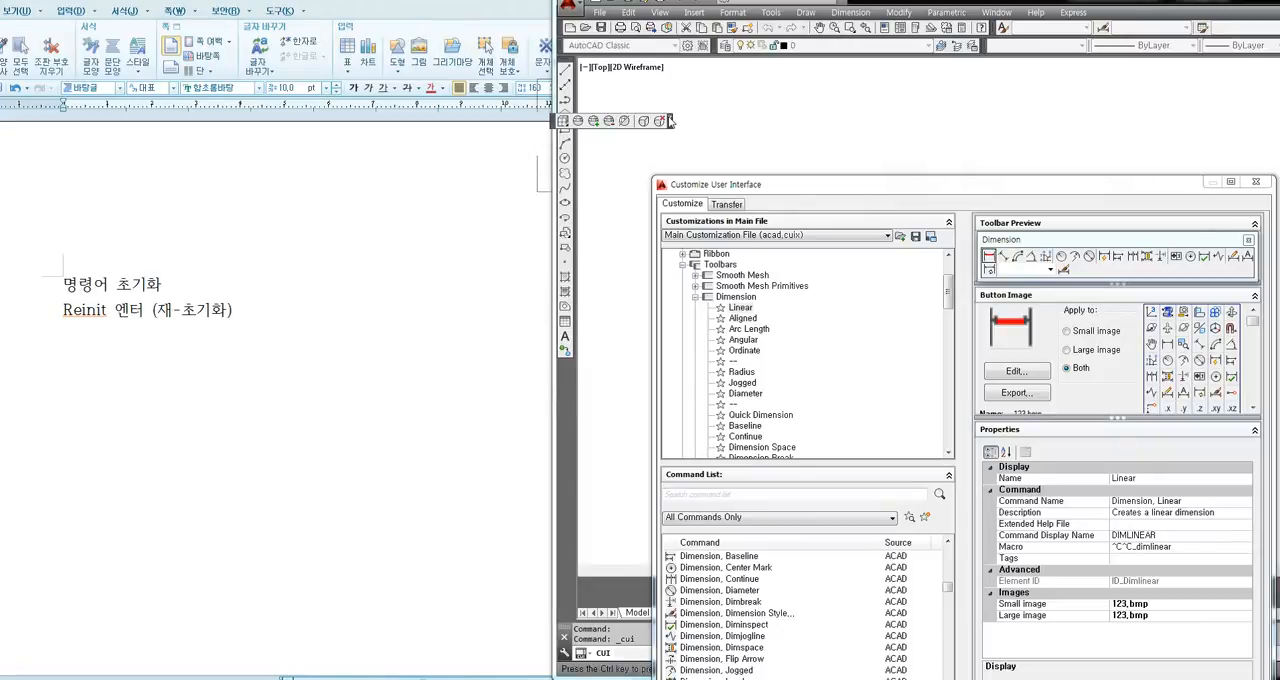
pyautogui.moveTo(786, 186); pyautogui.dragTo(635, 74)
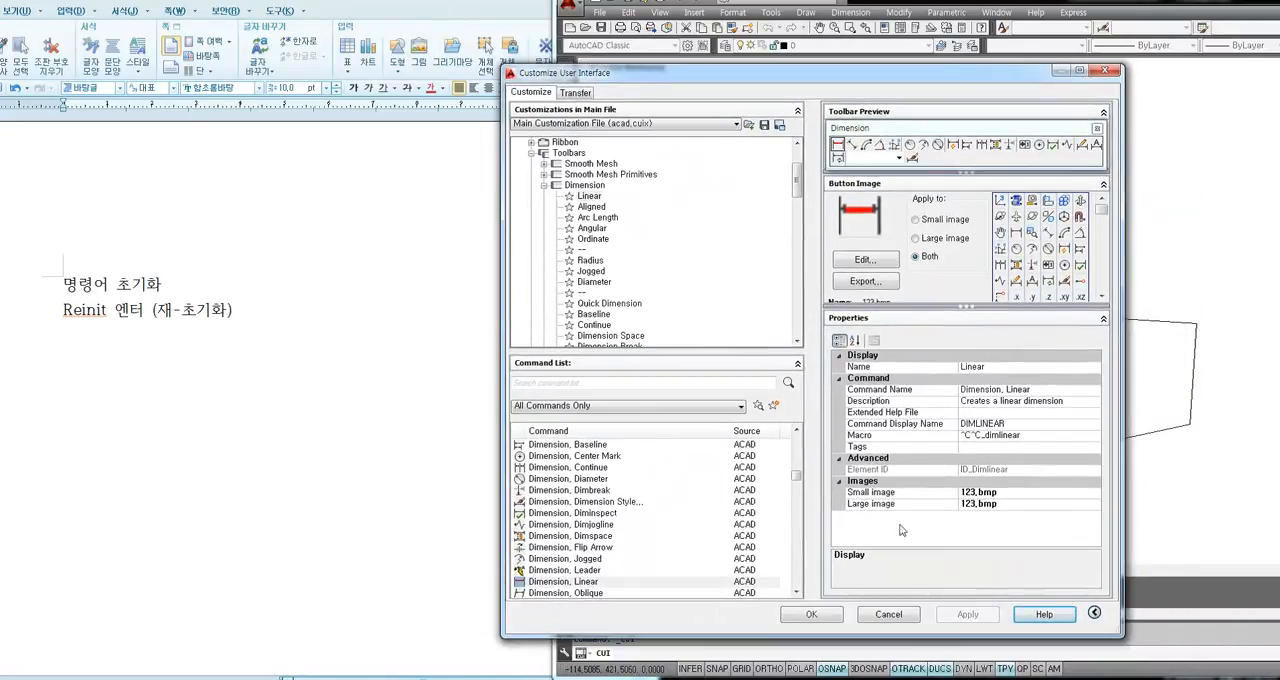
pyautogui.click(831, 620)
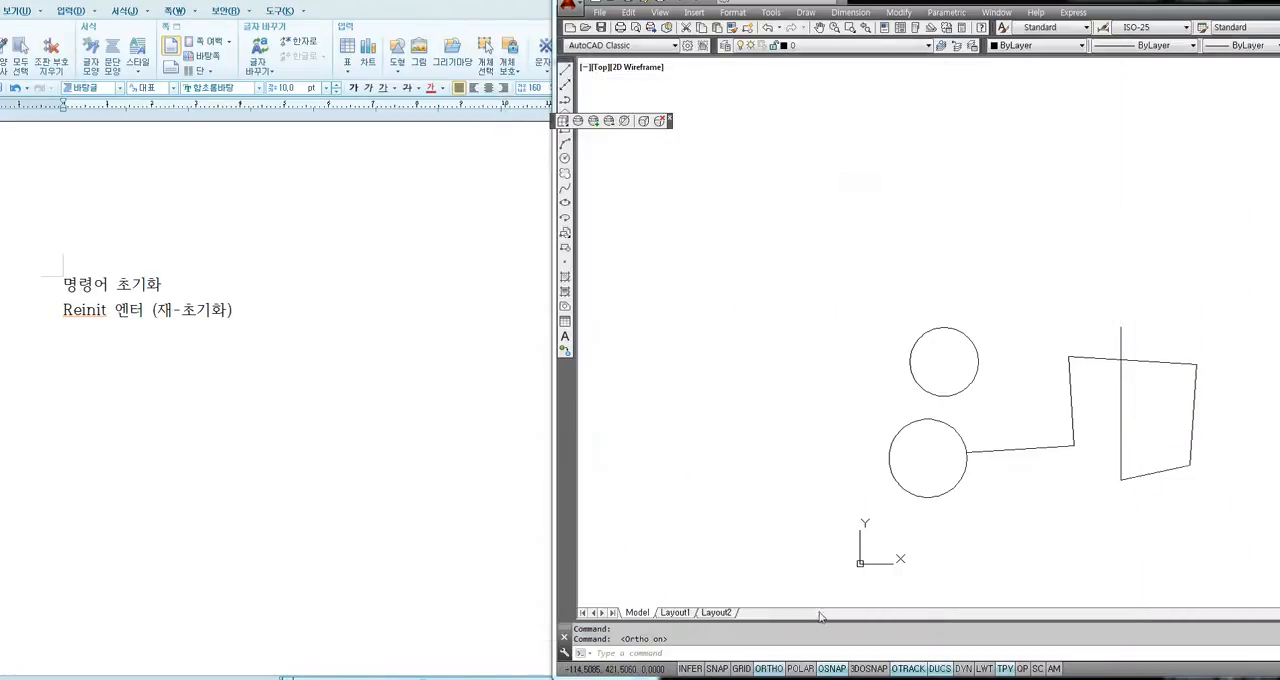
# Close the floating mesh toolbar and display the Dimension toolbar again.
pyautogui.click(670, 118)
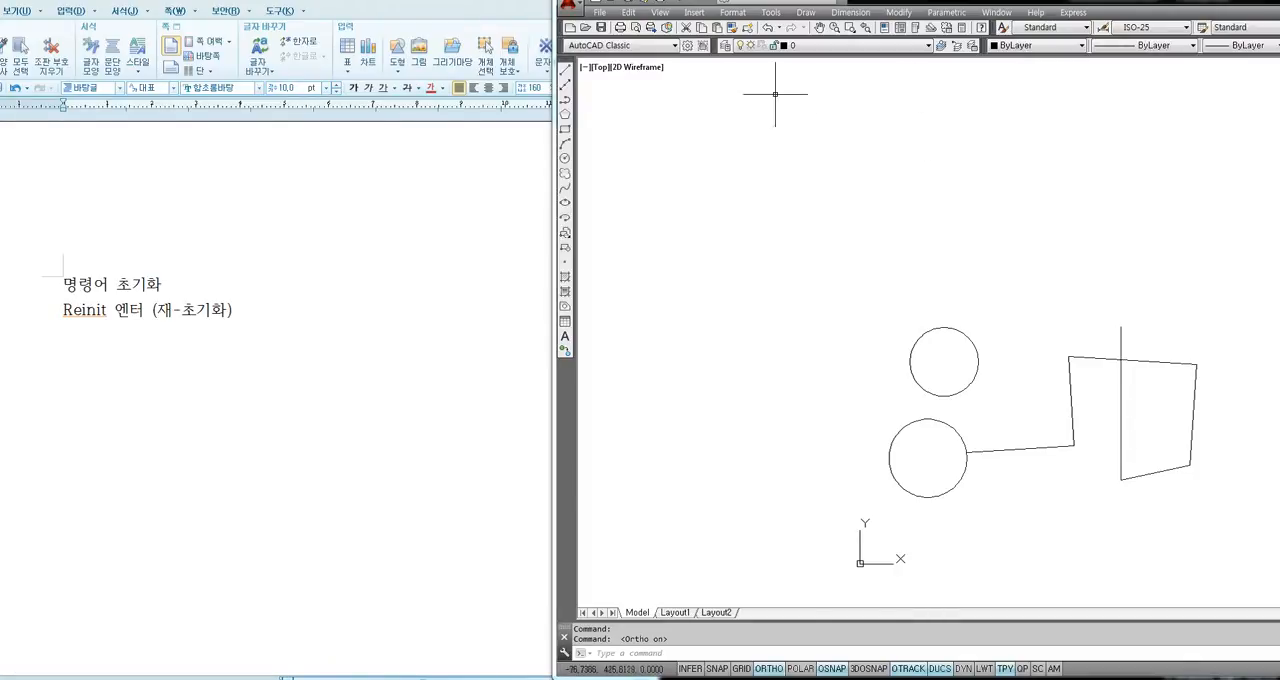
pyautogui.rightClick(726, 37)
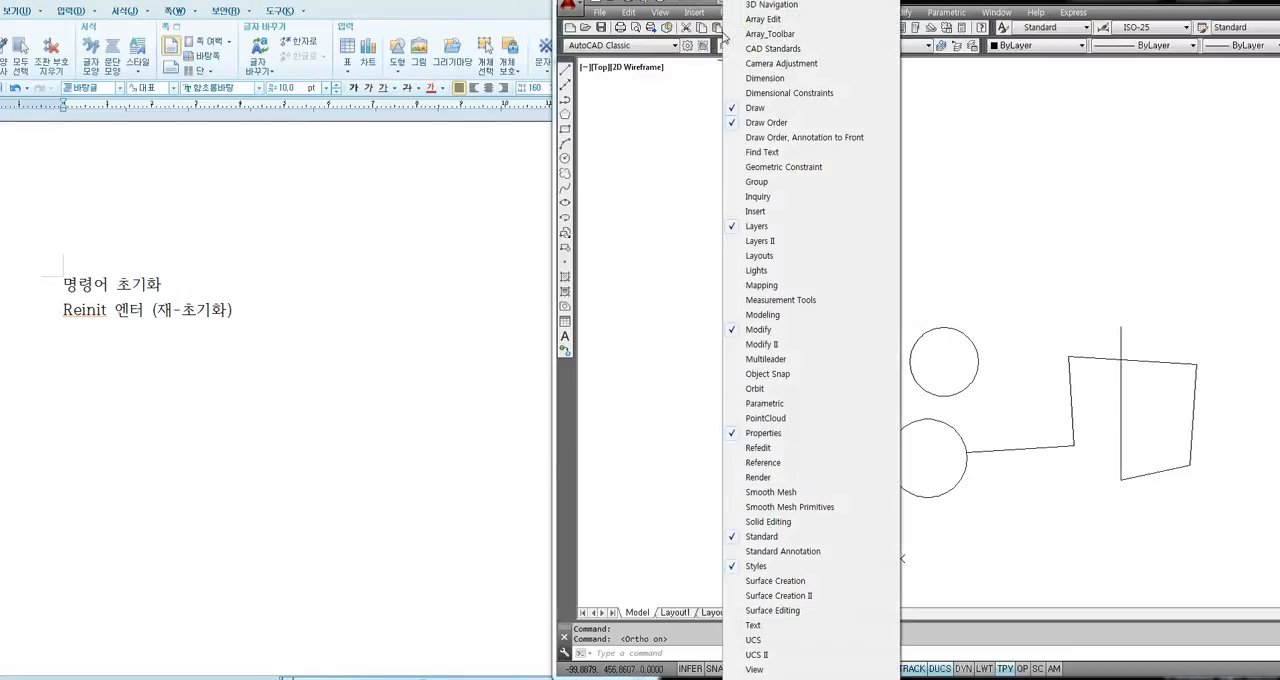
pyautogui.click(764, 79)
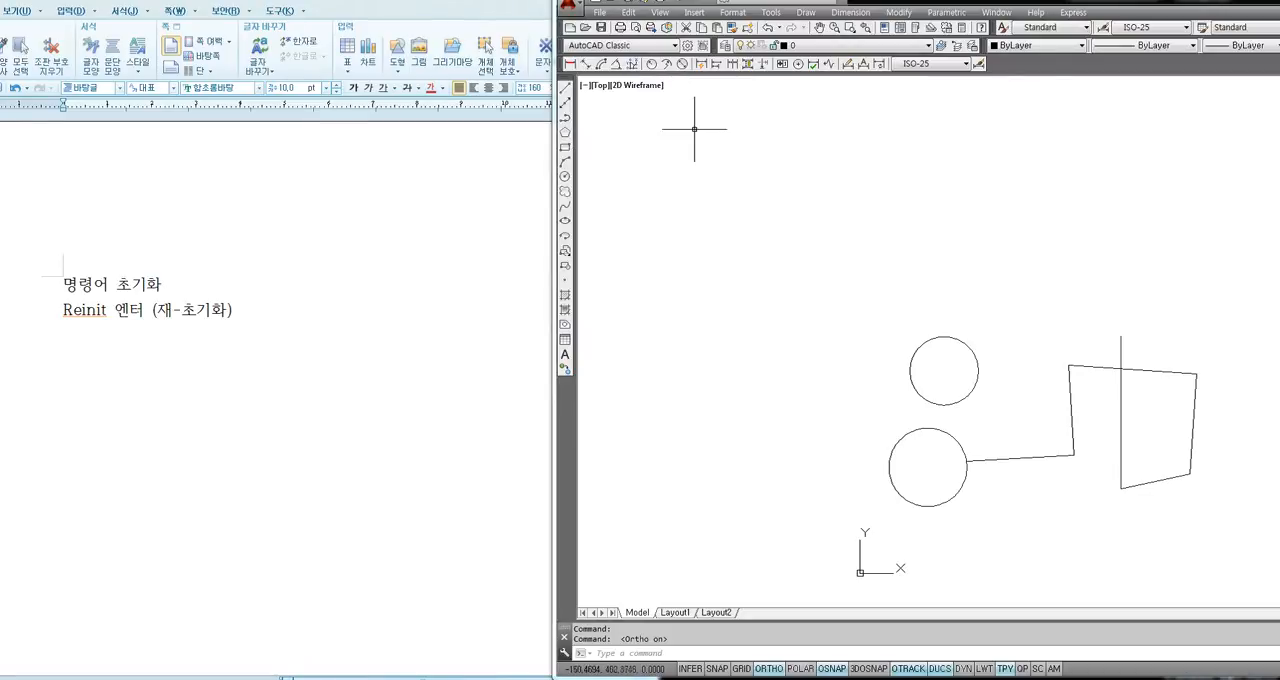
# Reopen the interface customization and limit it to the Main Customization File (acad.cuix).
pyautogui.click(770, 12)
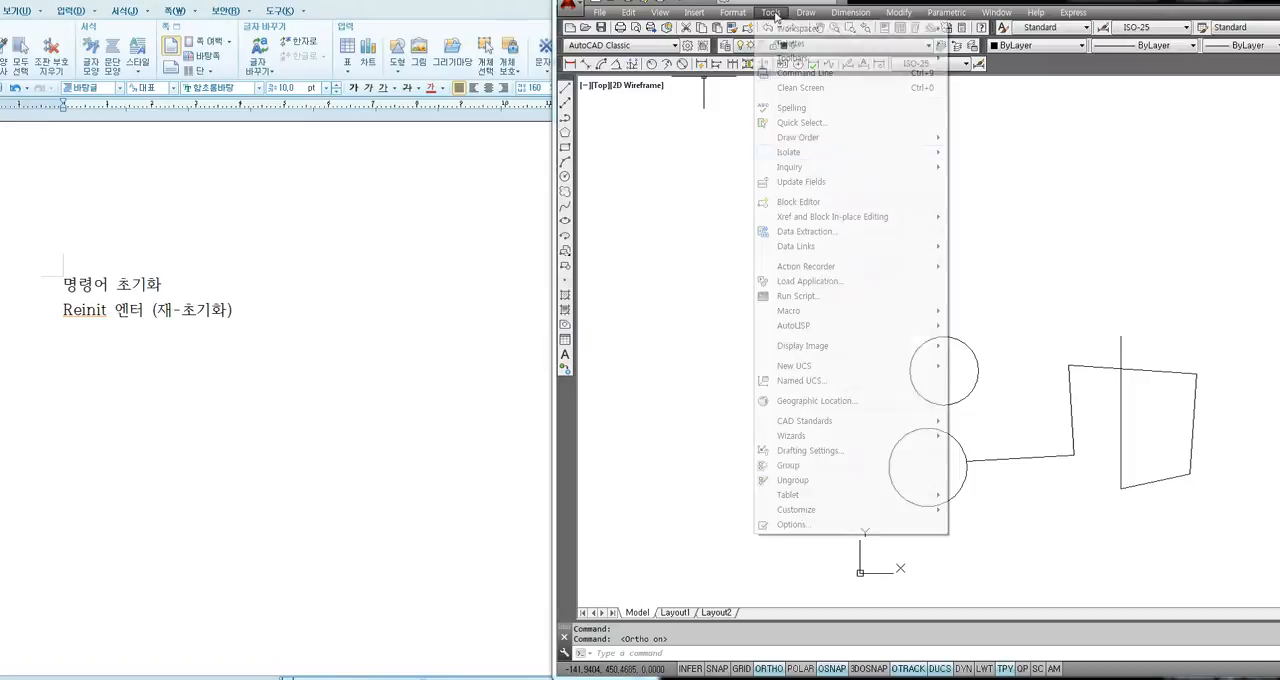
pyautogui.moveTo(799, 512)
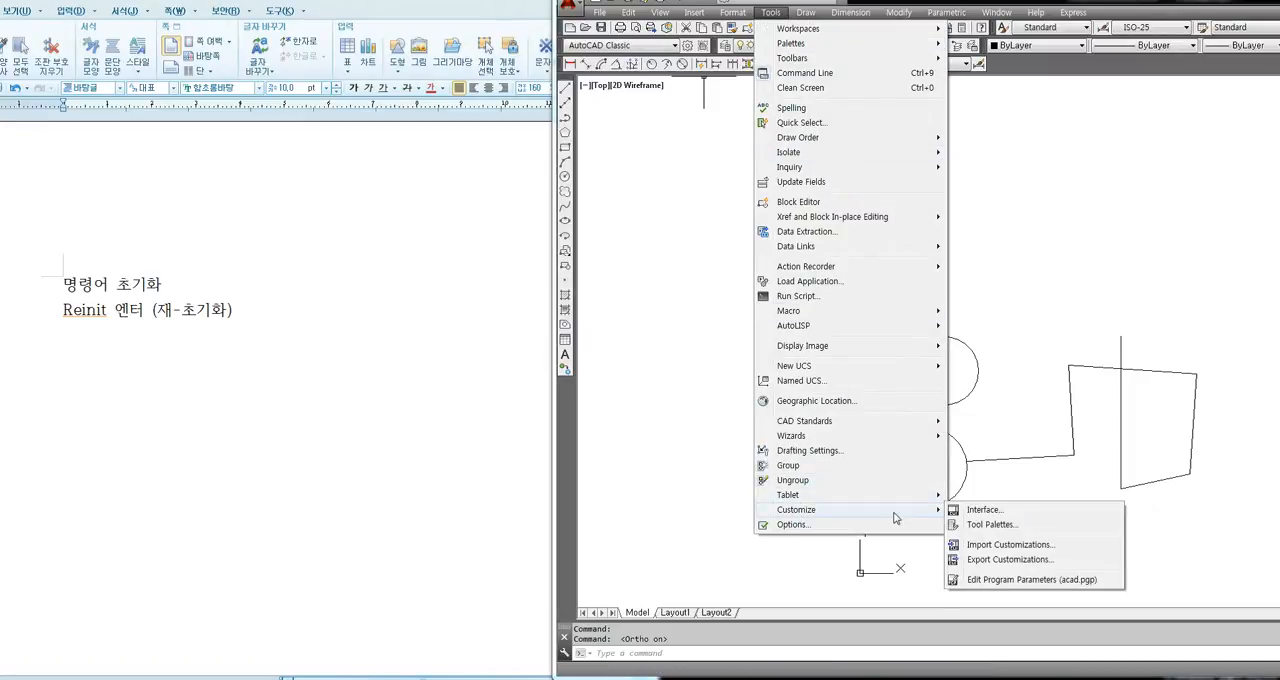
pyautogui.click(970, 513)
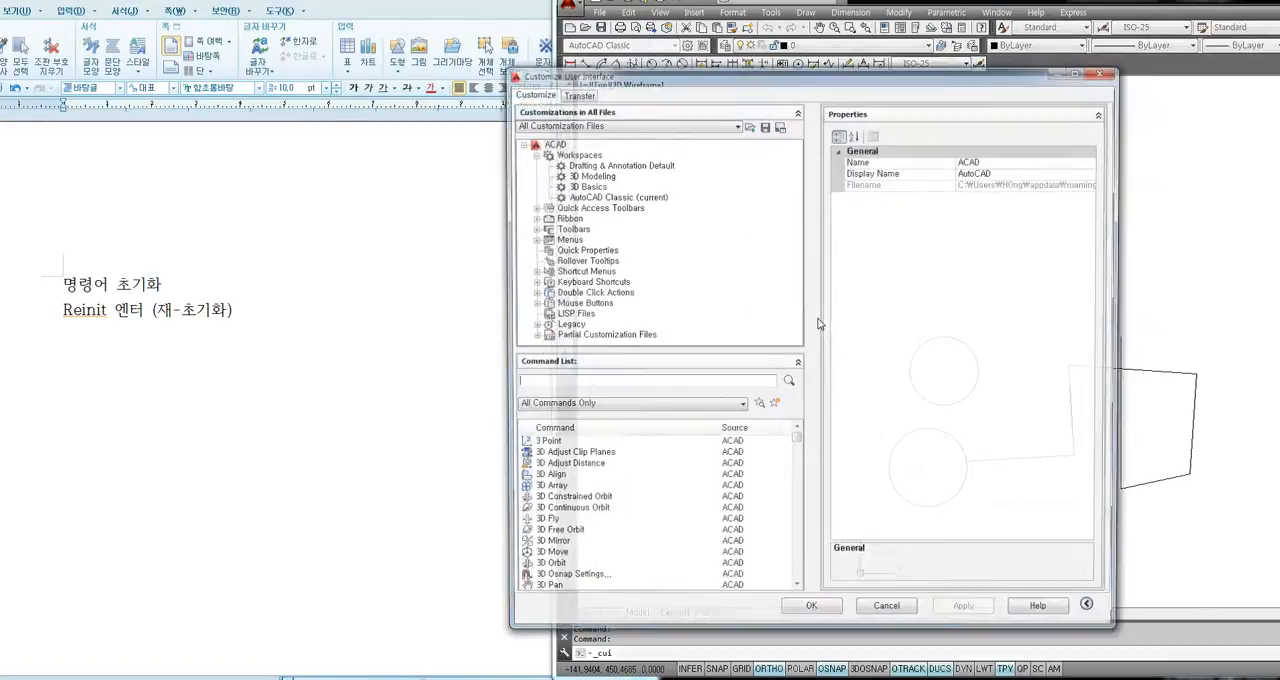
pyautogui.click(546, 125)
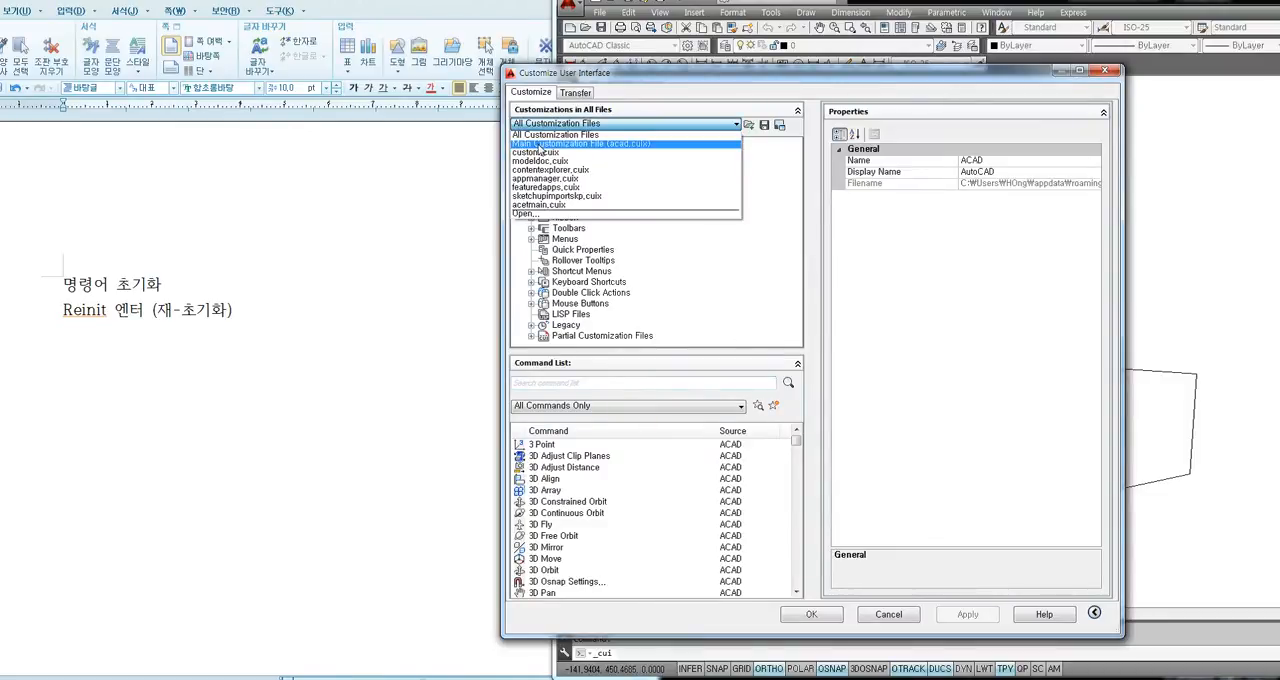
pyautogui.click(541, 144)
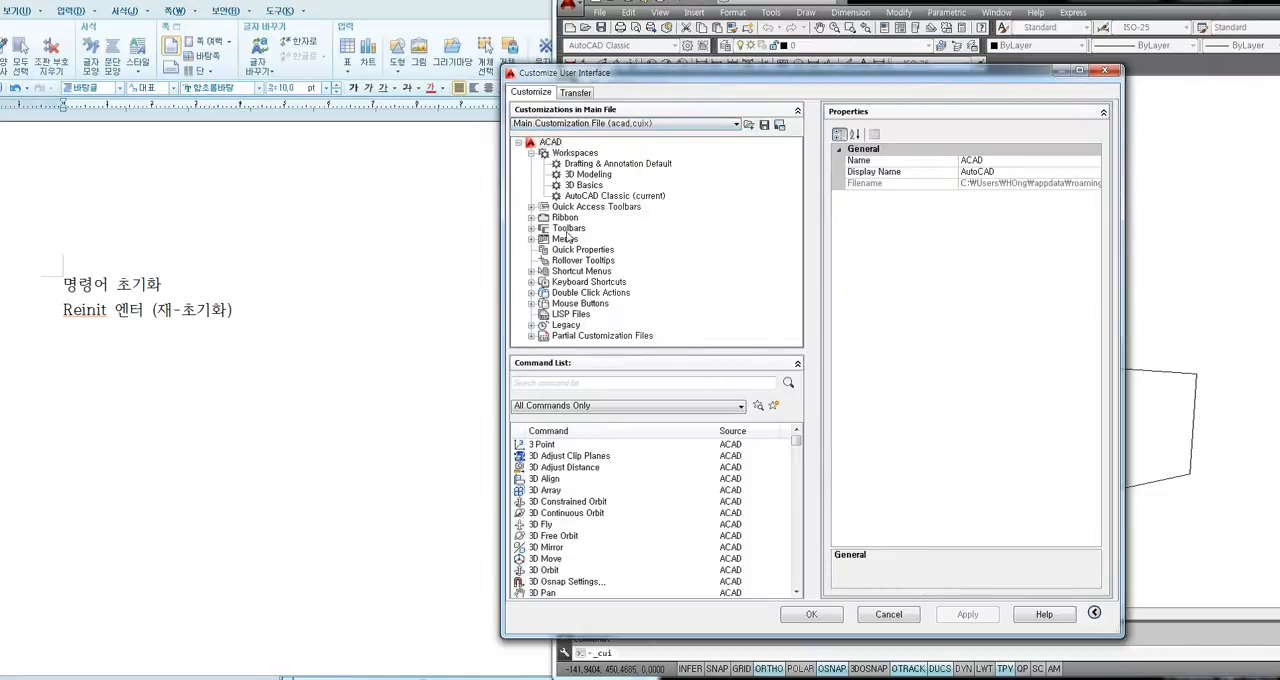
# Expand the Dimension toolbar under Toolbars and display the Linear command's button image with the available icons.
pyautogui.click(531, 228)
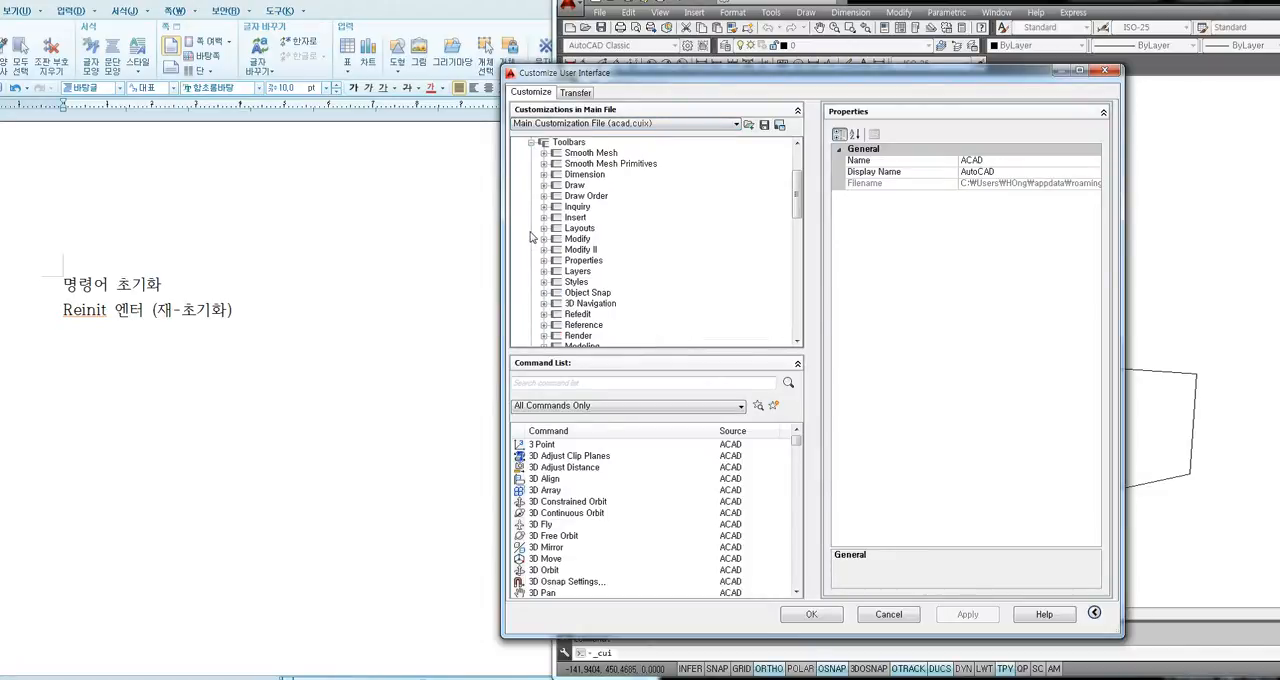
pyautogui.click(583, 175)
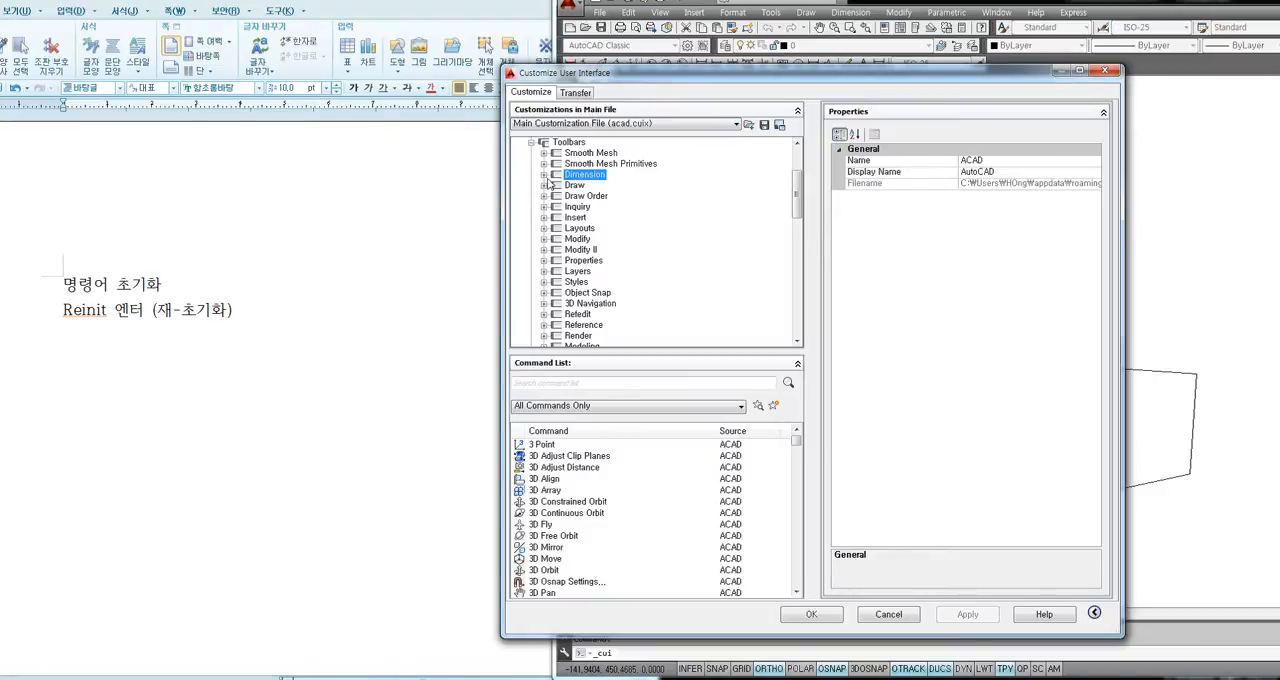
pyautogui.click(544, 175)
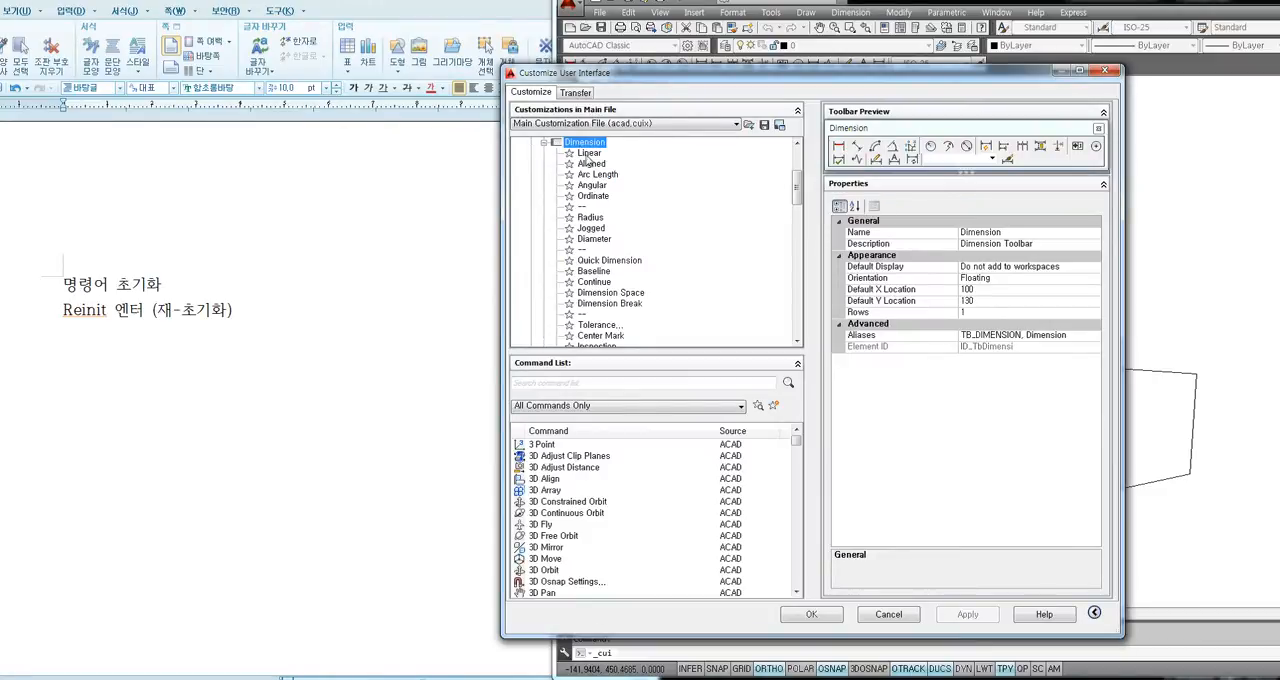
pyautogui.click(589, 155)
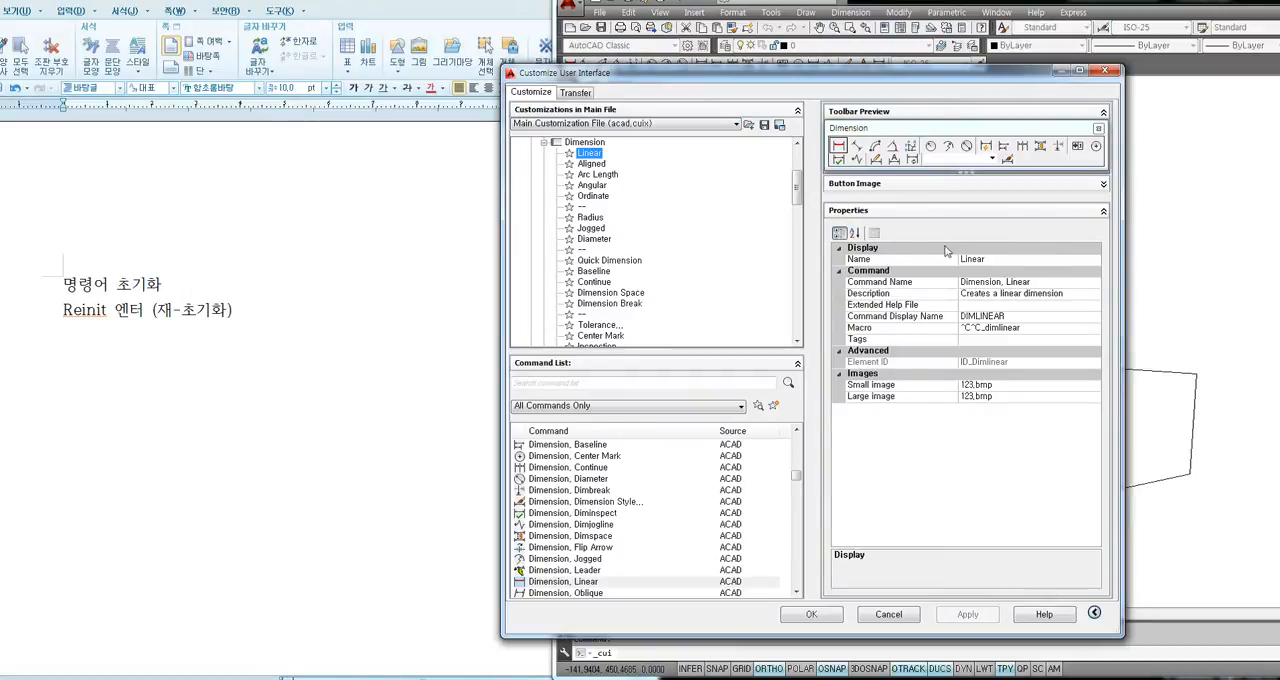
pyautogui.click(857, 185)
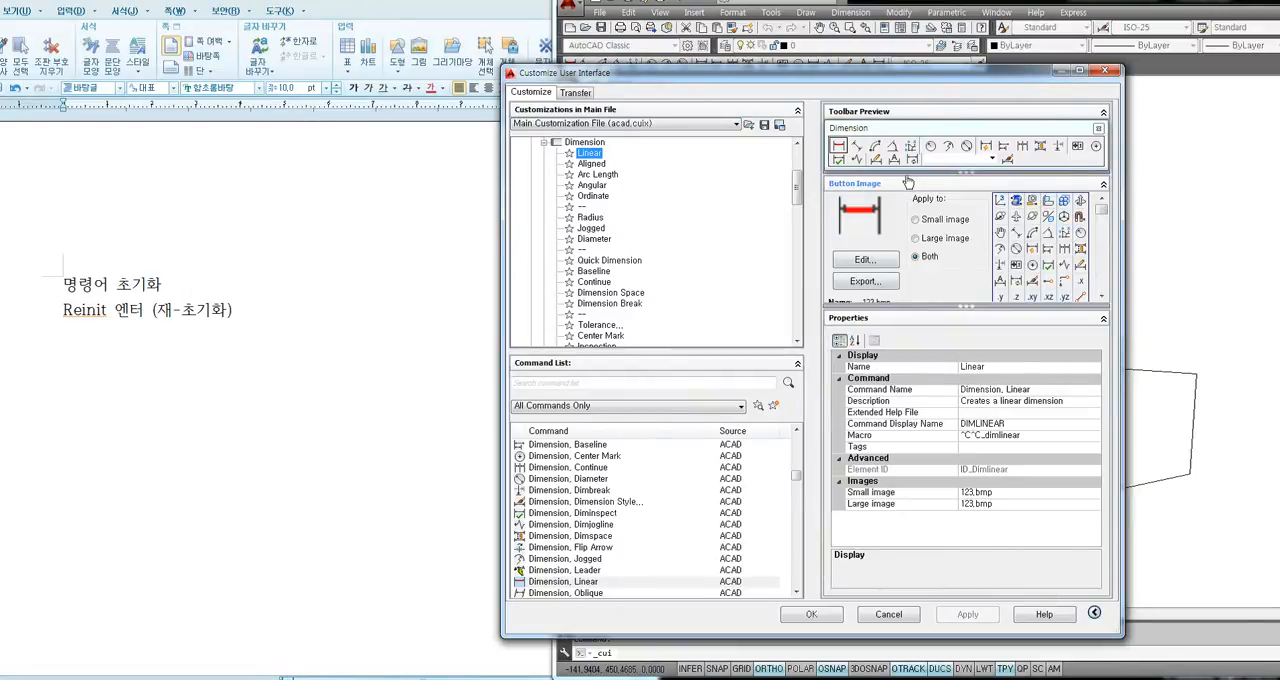
pyautogui.click(855, 185)
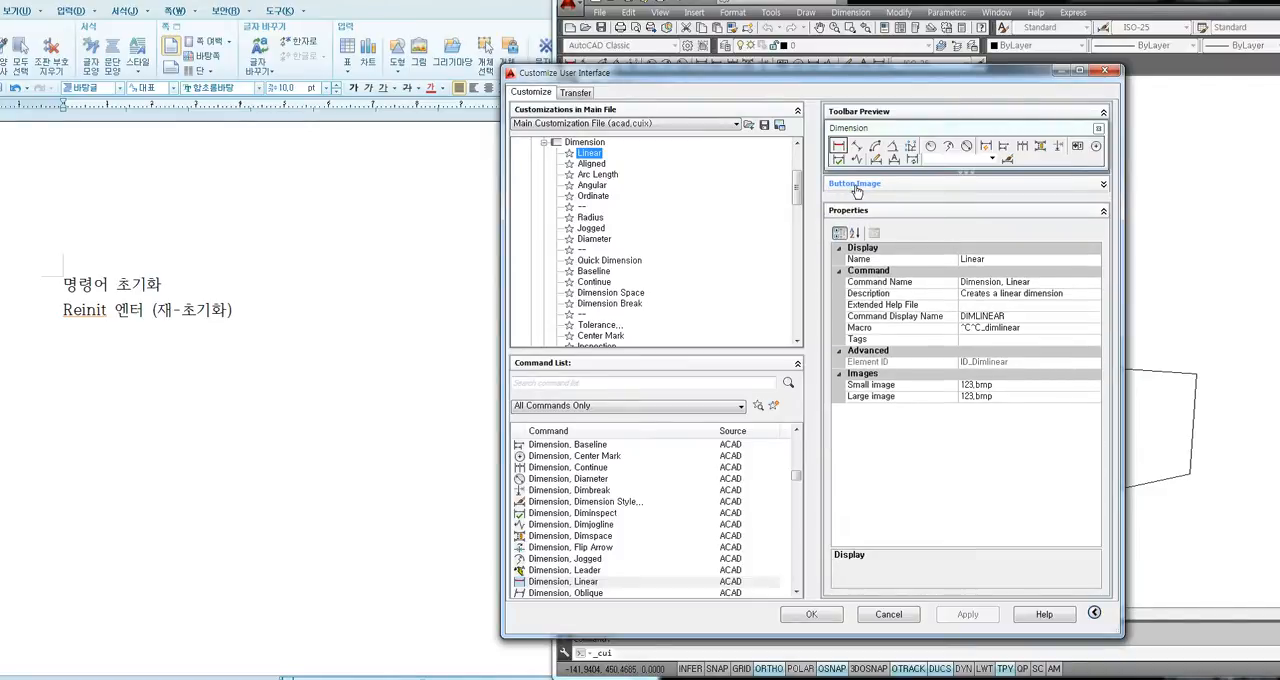
pyautogui.click(857, 185)
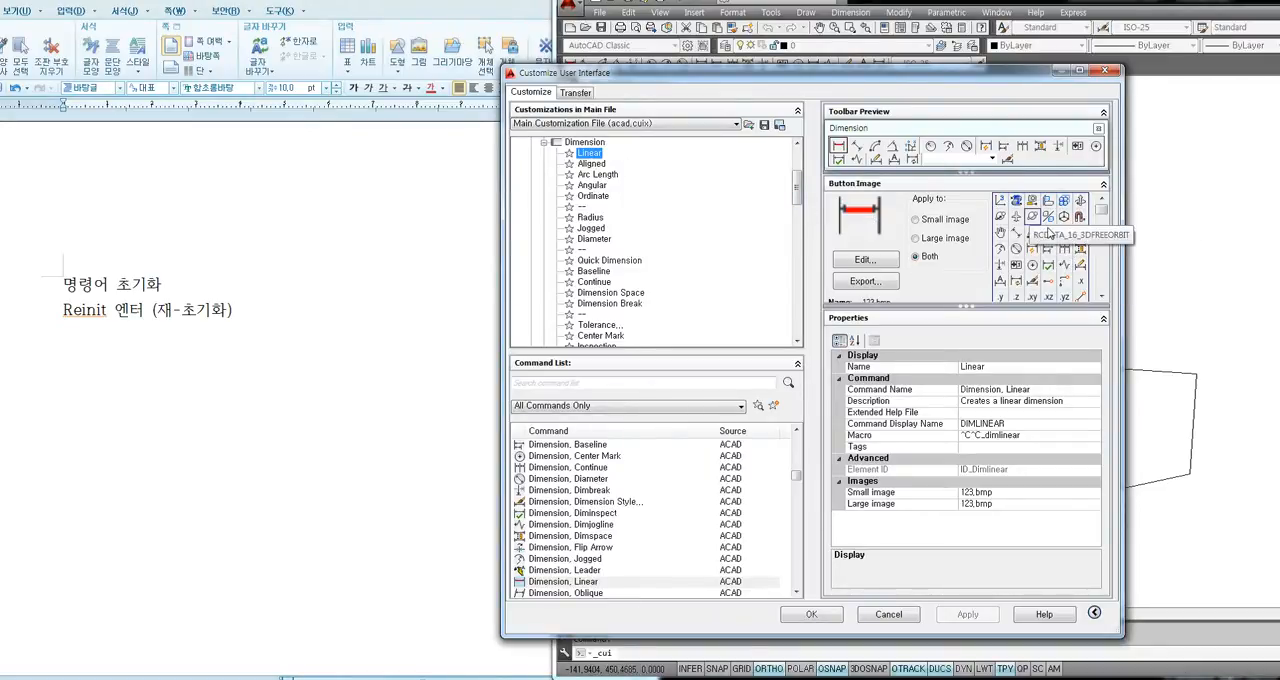
# Assign the airplane image RCDATA_16_FLY to the Linear command as both small and large image, and apply and accept the customization.
pyautogui.click(1017, 218)
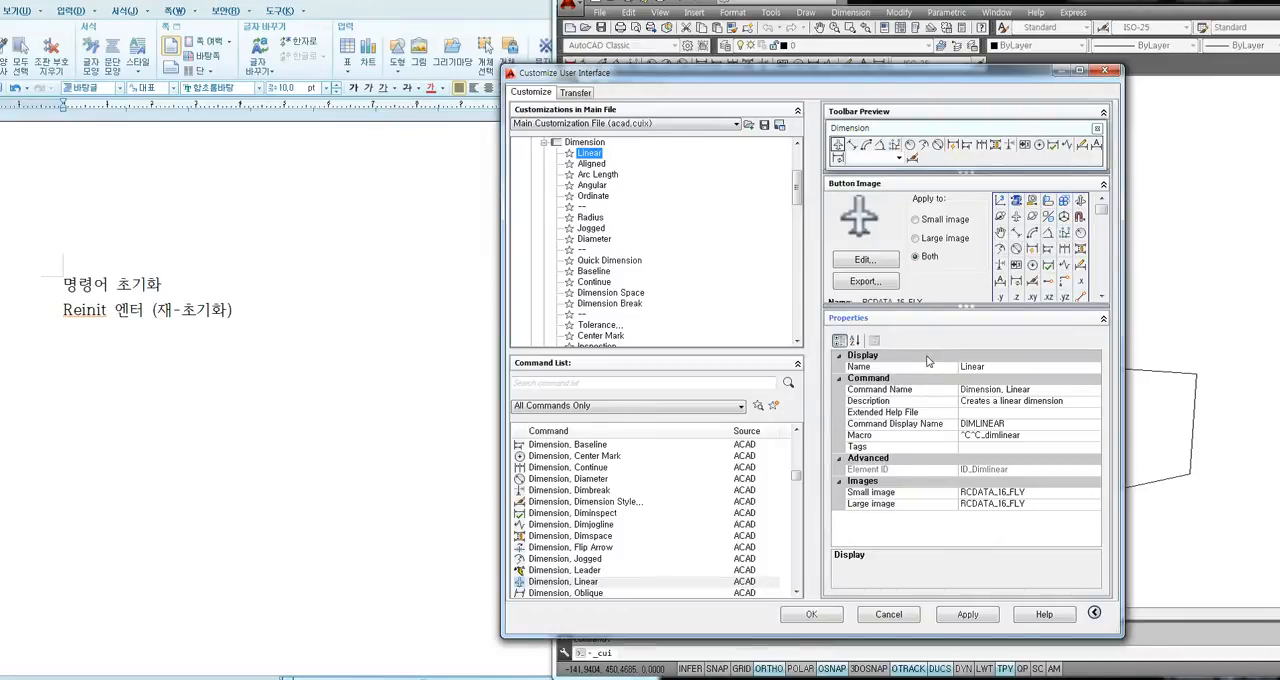
pyautogui.click(968, 614)
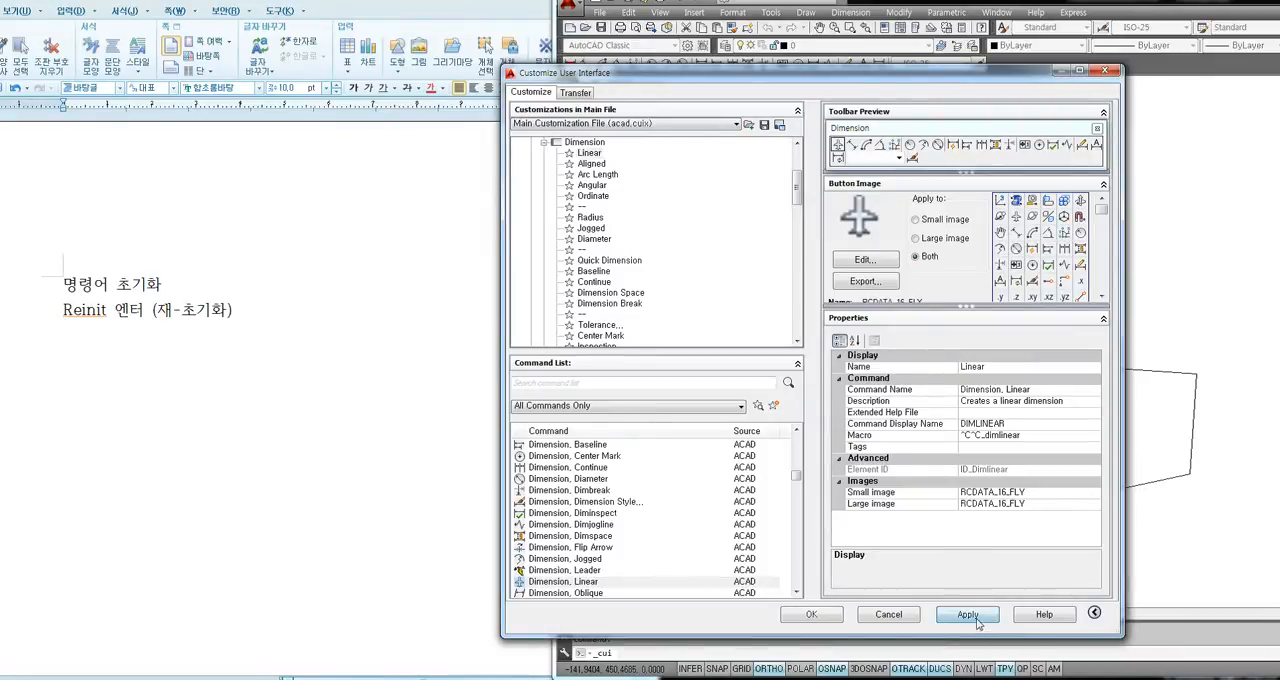
pyautogui.click(812, 614)
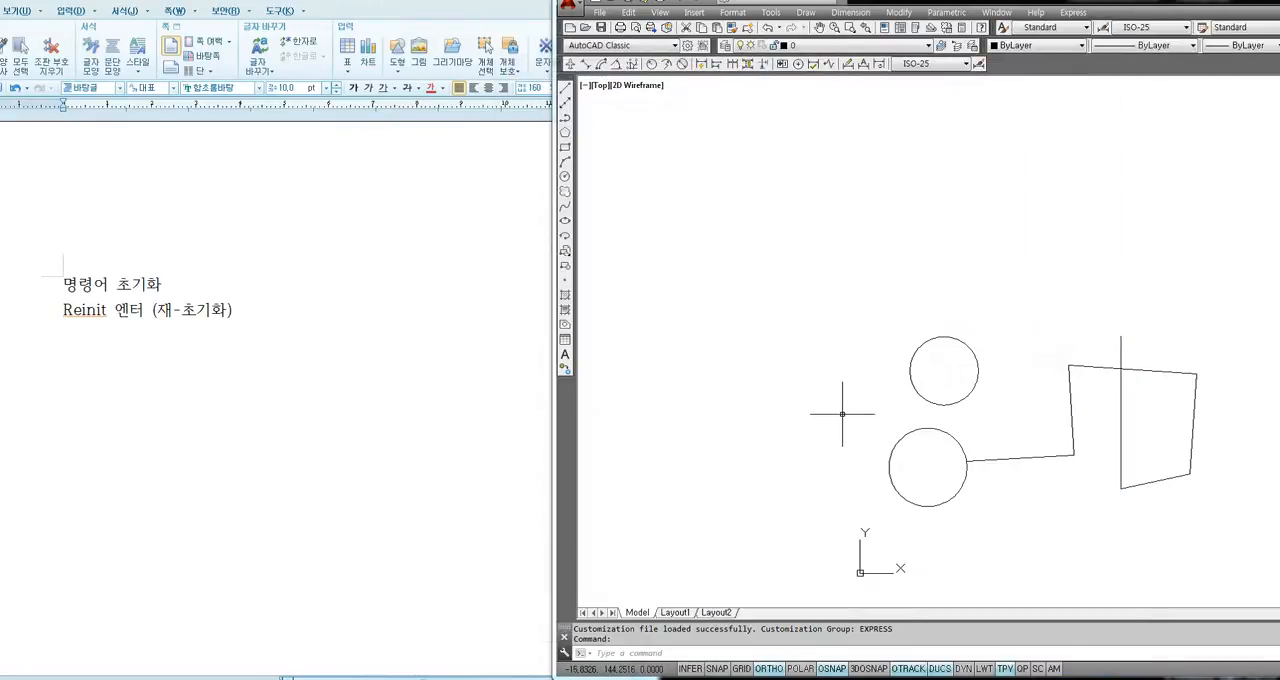
# Try the Dimension toolbar's Linear command by placing a horizontal dimension about 134 units long in the empty area above the circles.
pyautogui.click(749, 188)
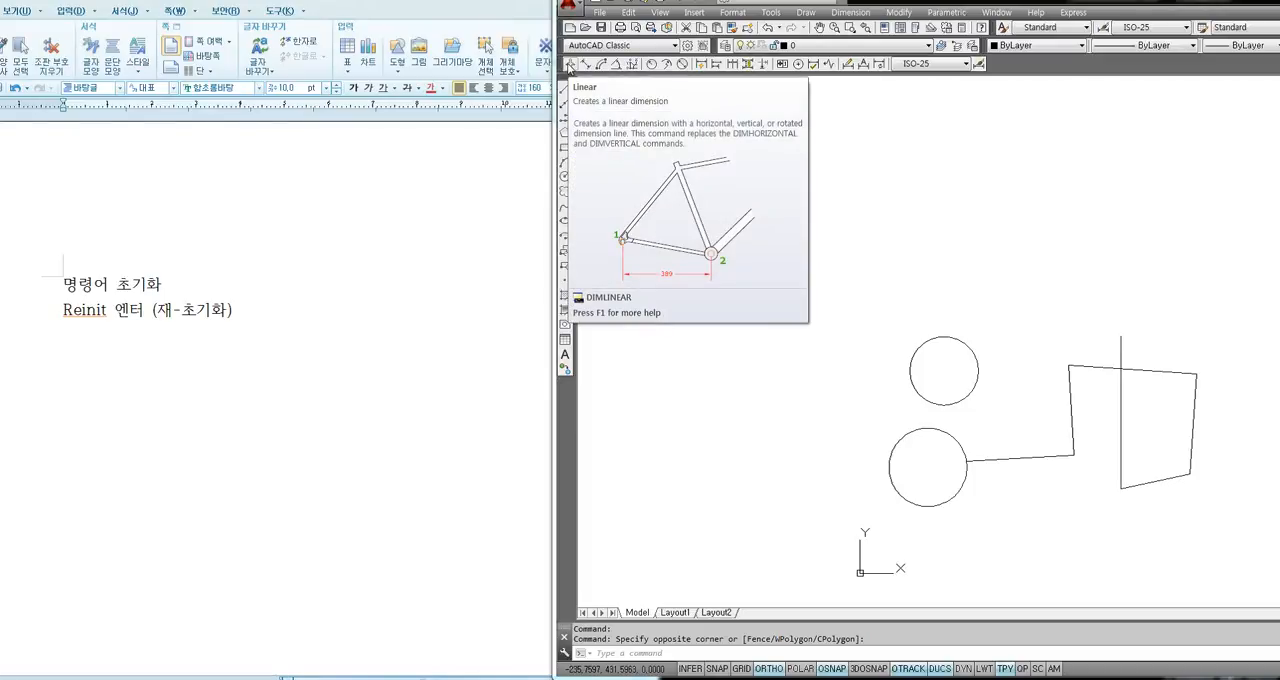
pyautogui.click(569, 64)
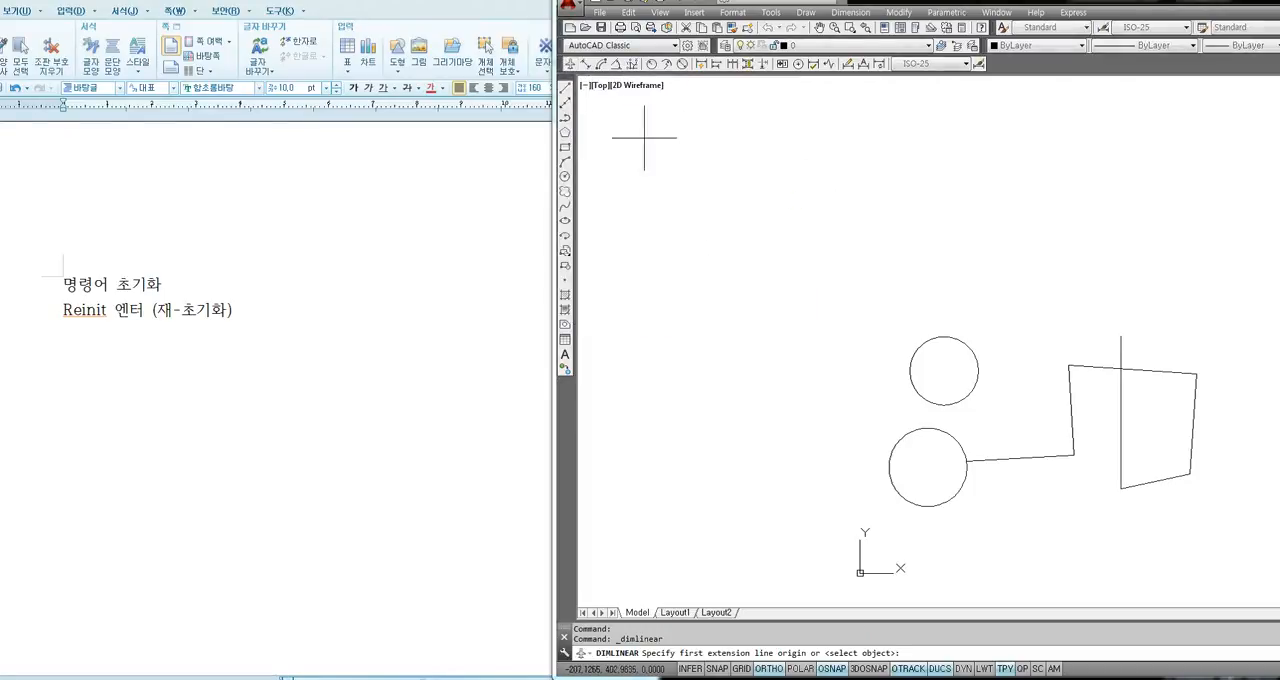
pyautogui.click(730, 204)
pyautogui.click(877, 205)
pyautogui.click(843, 183)
# Select the trial linear dimension above the circles with a crossing window and erase it.
pyautogui.click(910, 167)
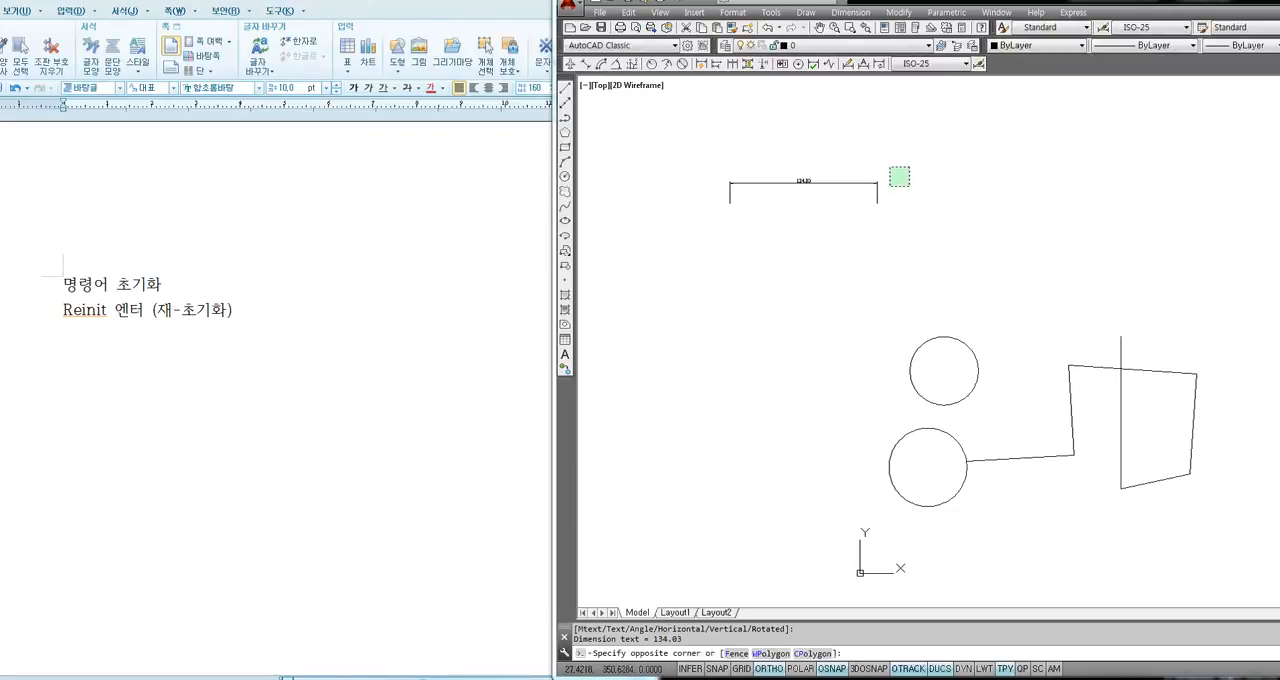
pyautogui.click(821, 219)
pyautogui.press('Delete')
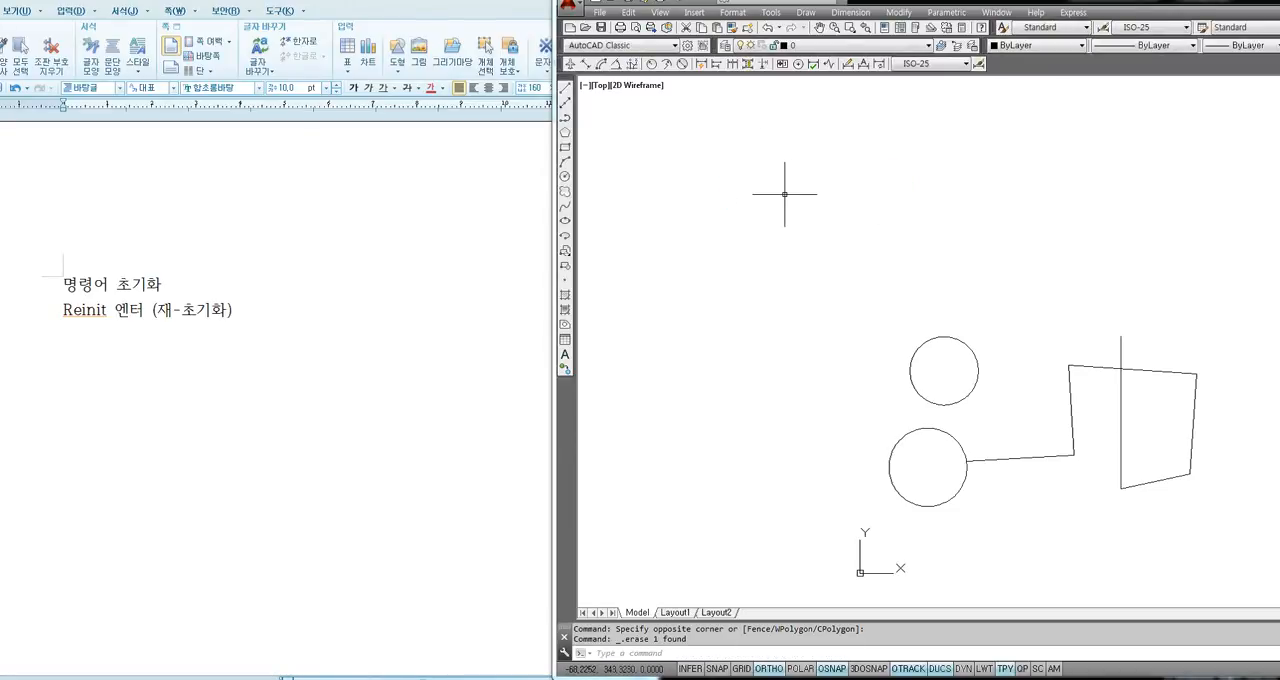
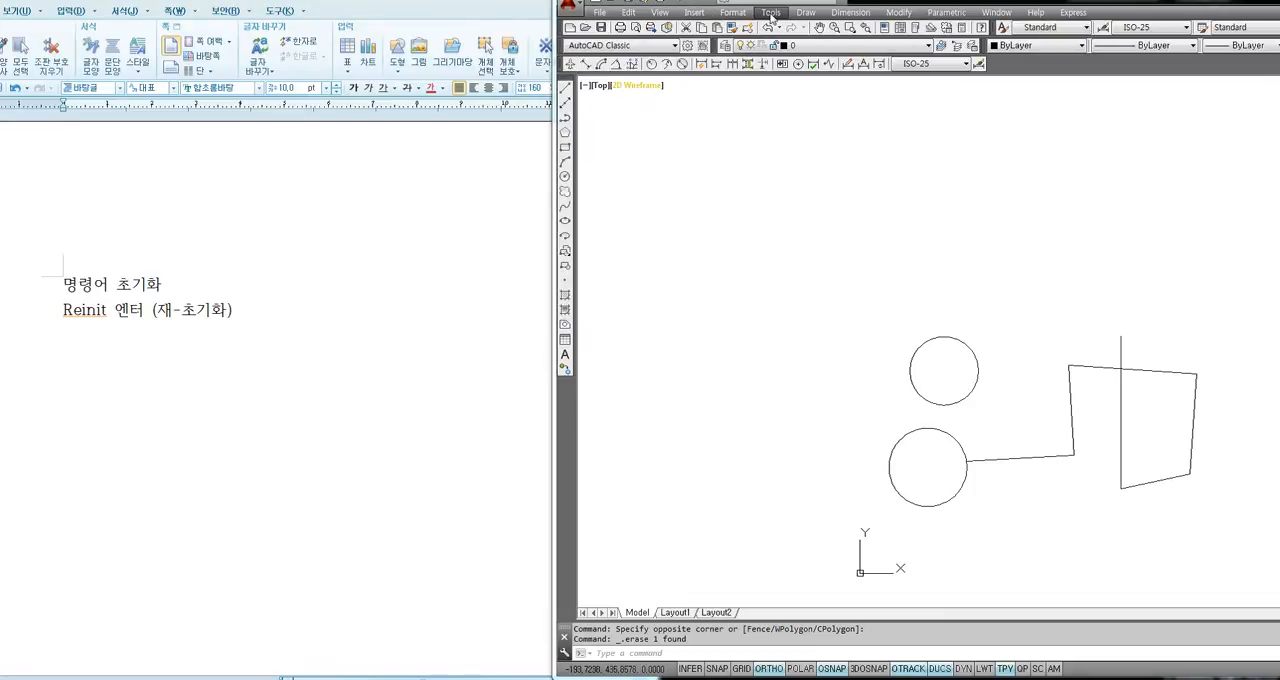
# Open the Customize User Interface editor and limit the customizations shown to the Main Customization File (acad.cuix).
pyautogui.click(771, 14)
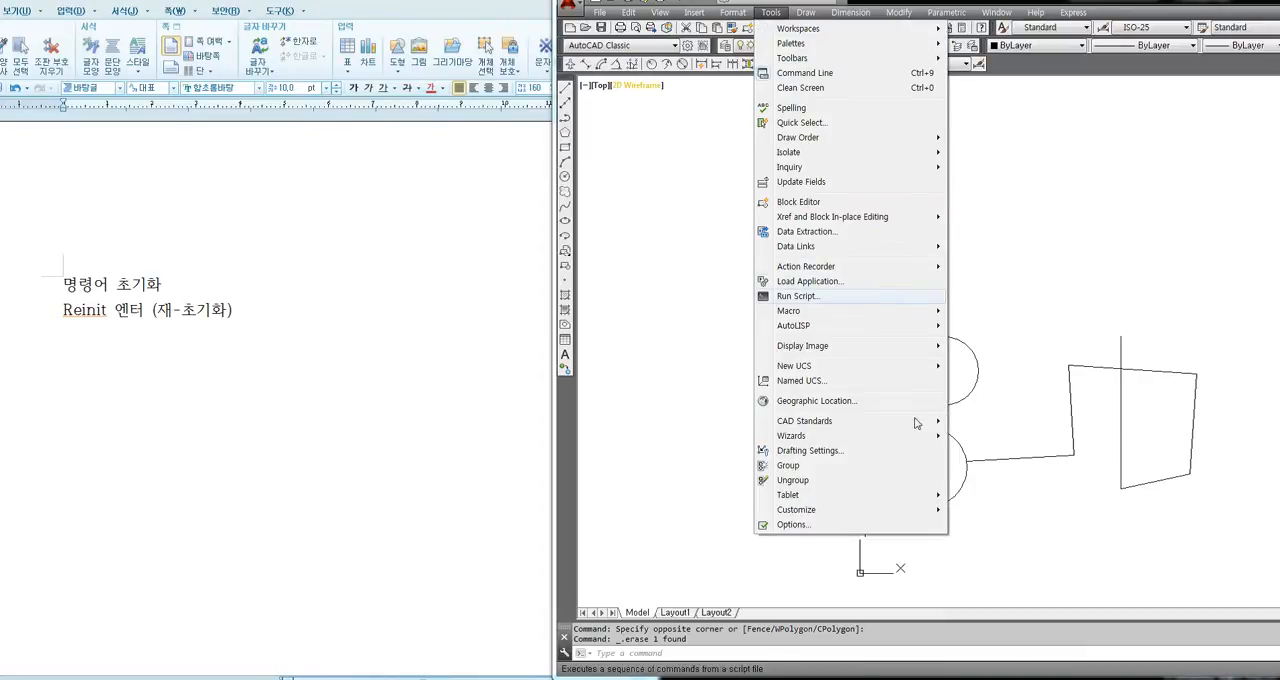
pyautogui.moveTo(815, 514)
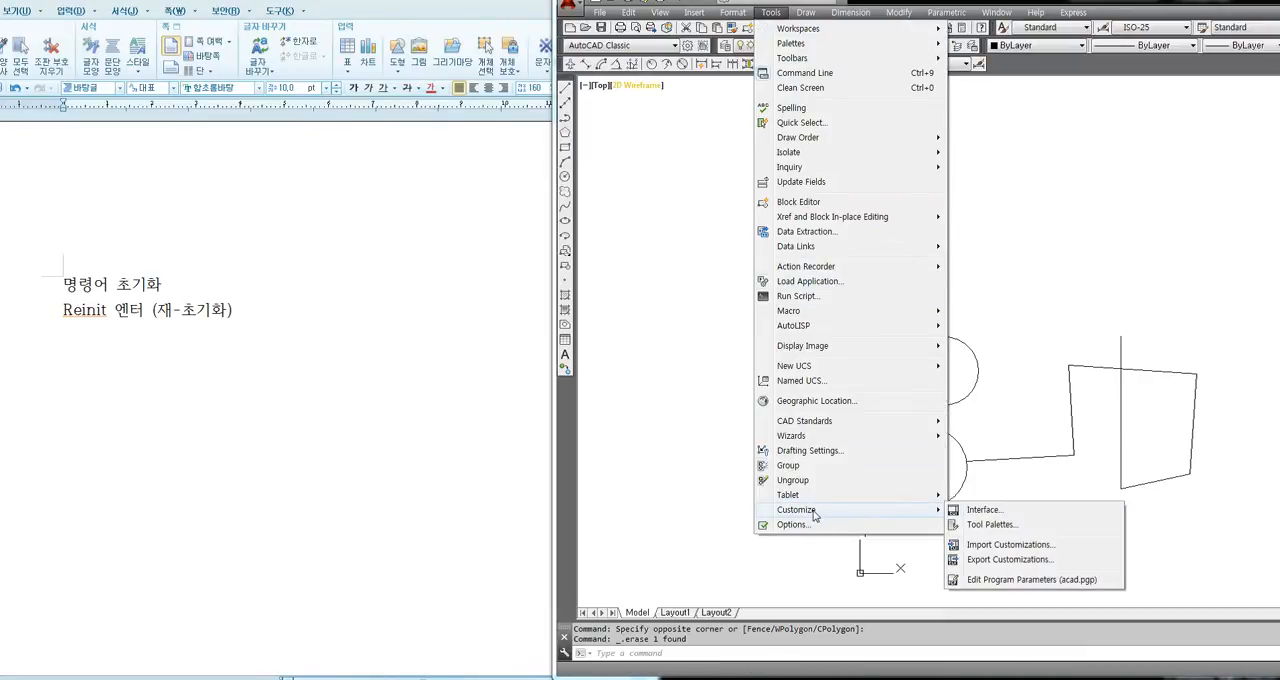
pyautogui.click(986, 513)
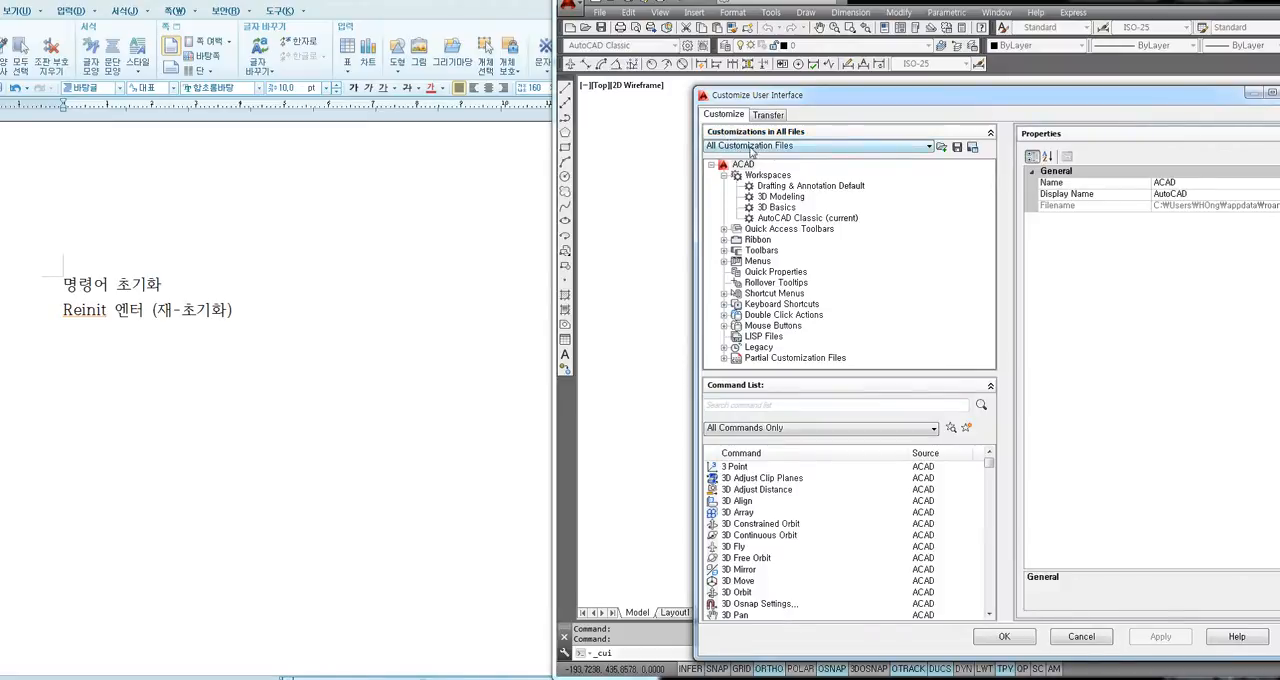
pyautogui.click(751, 147)
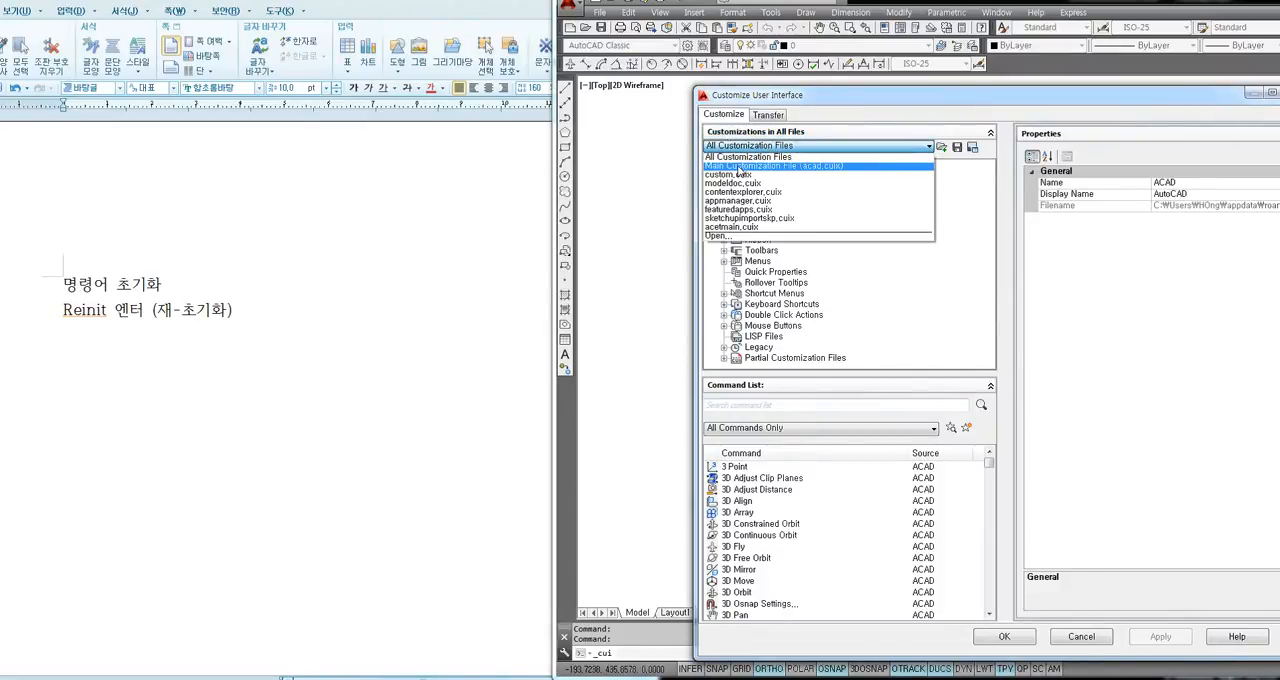
pyautogui.click(739, 166)
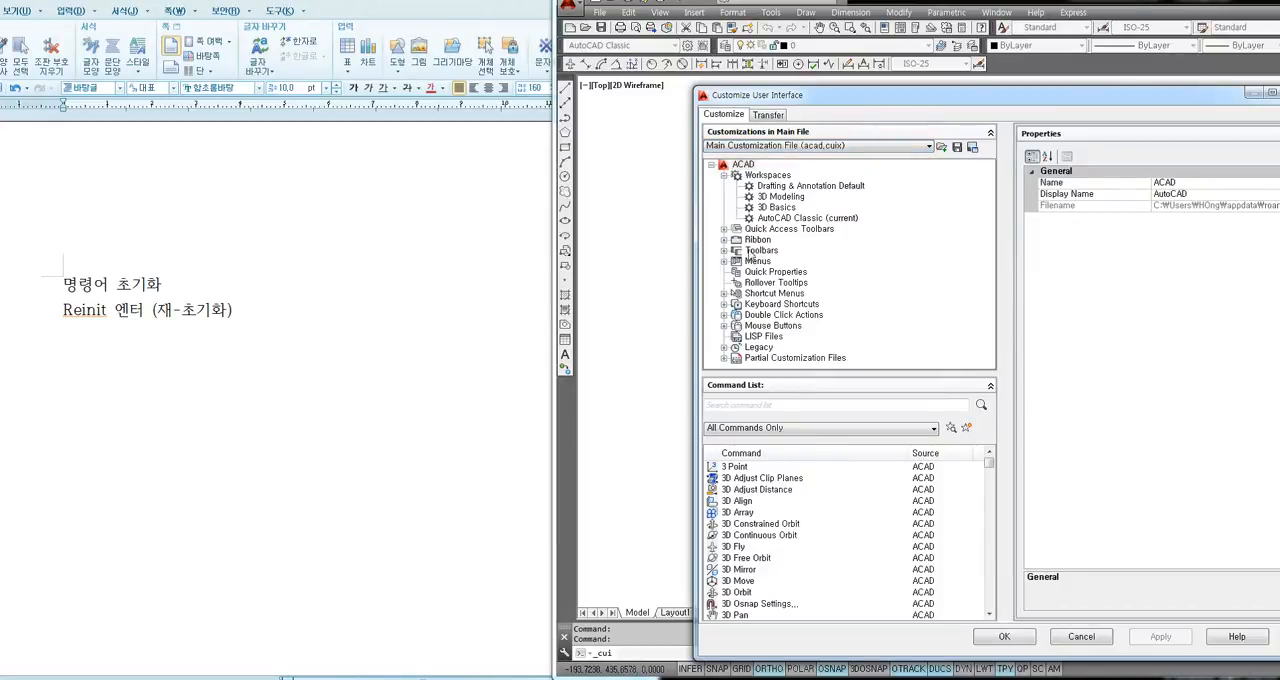
# Expand the Dimension toolbar under Toolbars, select its Linear command and display the command's button image.
pyautogui.click(724, 250)
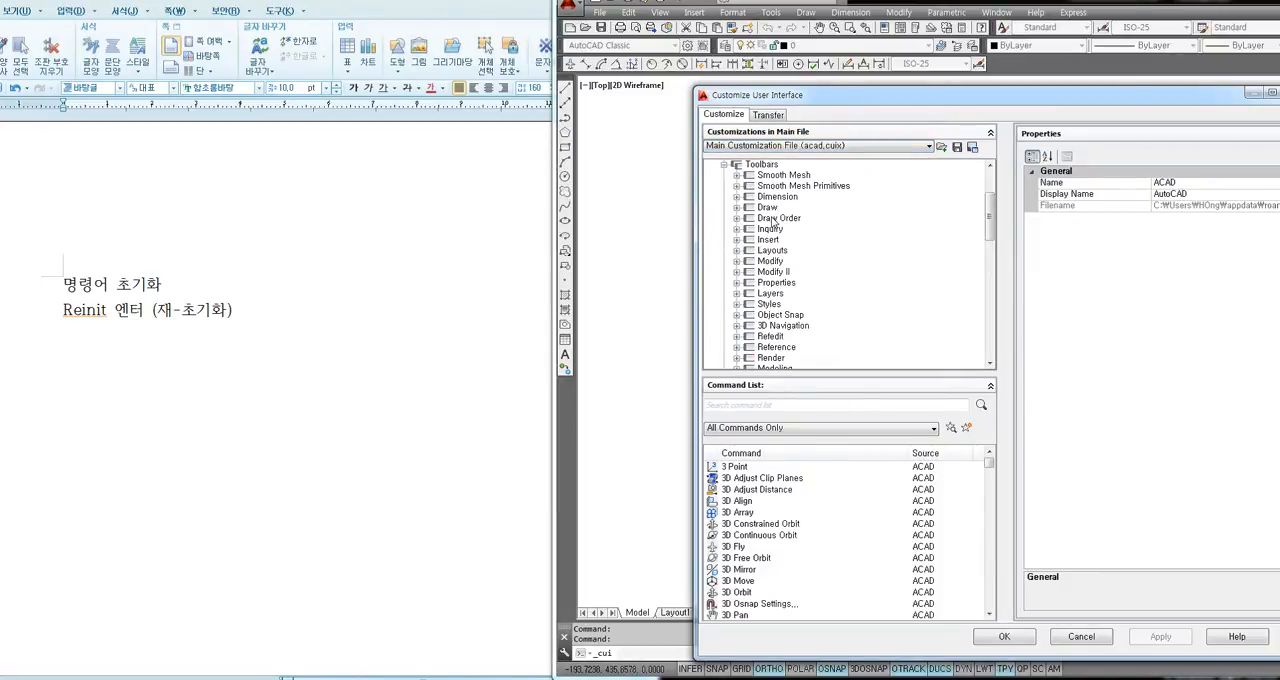
pyautogui.click(737, 197)
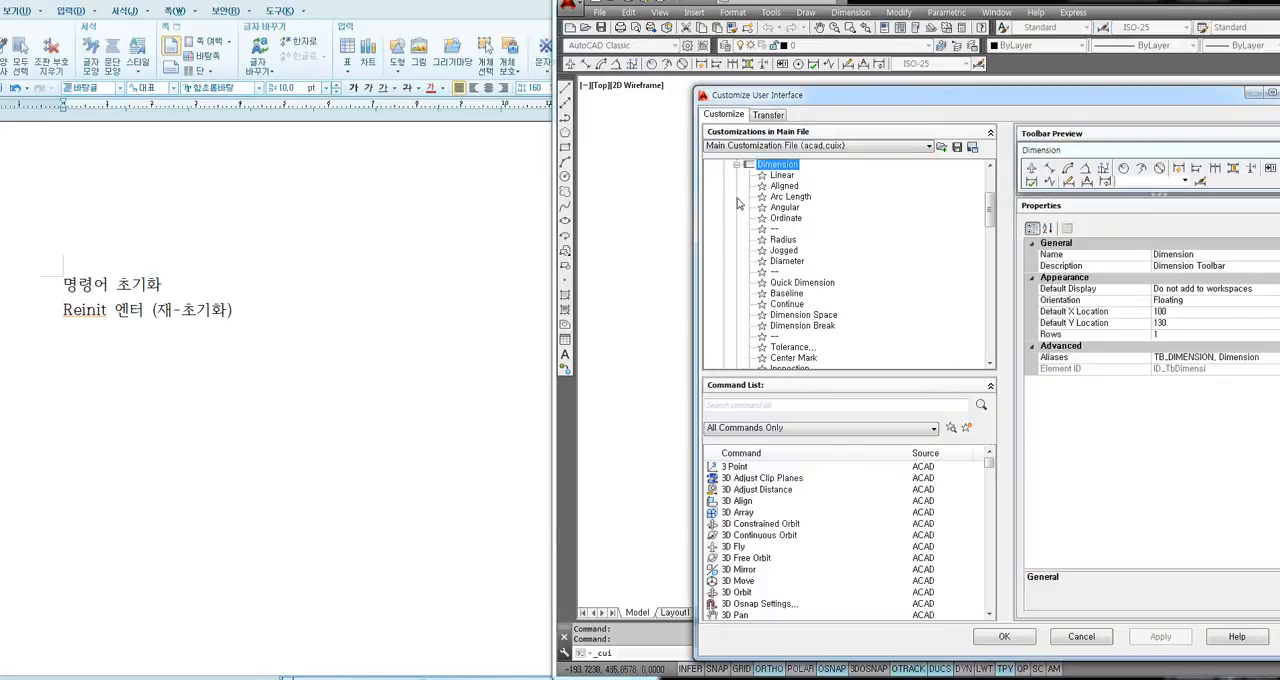
pyautogui.click(780, 176)
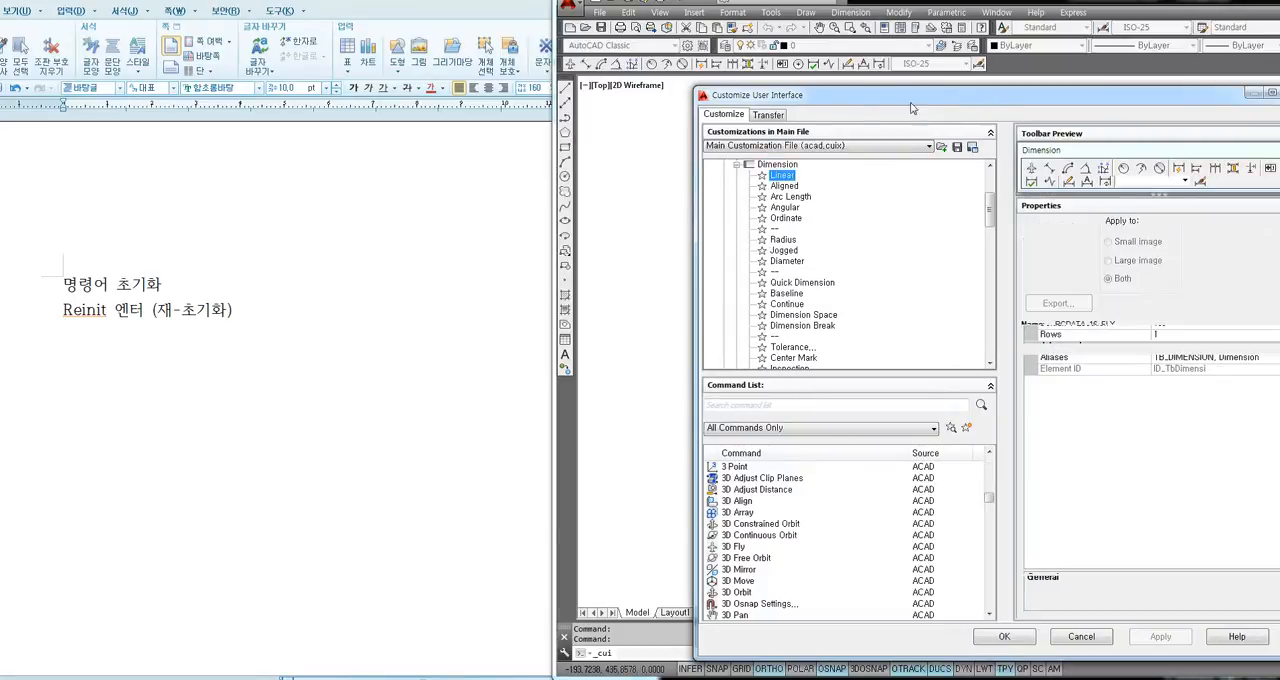
pyautogui.moveTo(912, 104); pyautogui.dragTo(730, 108)
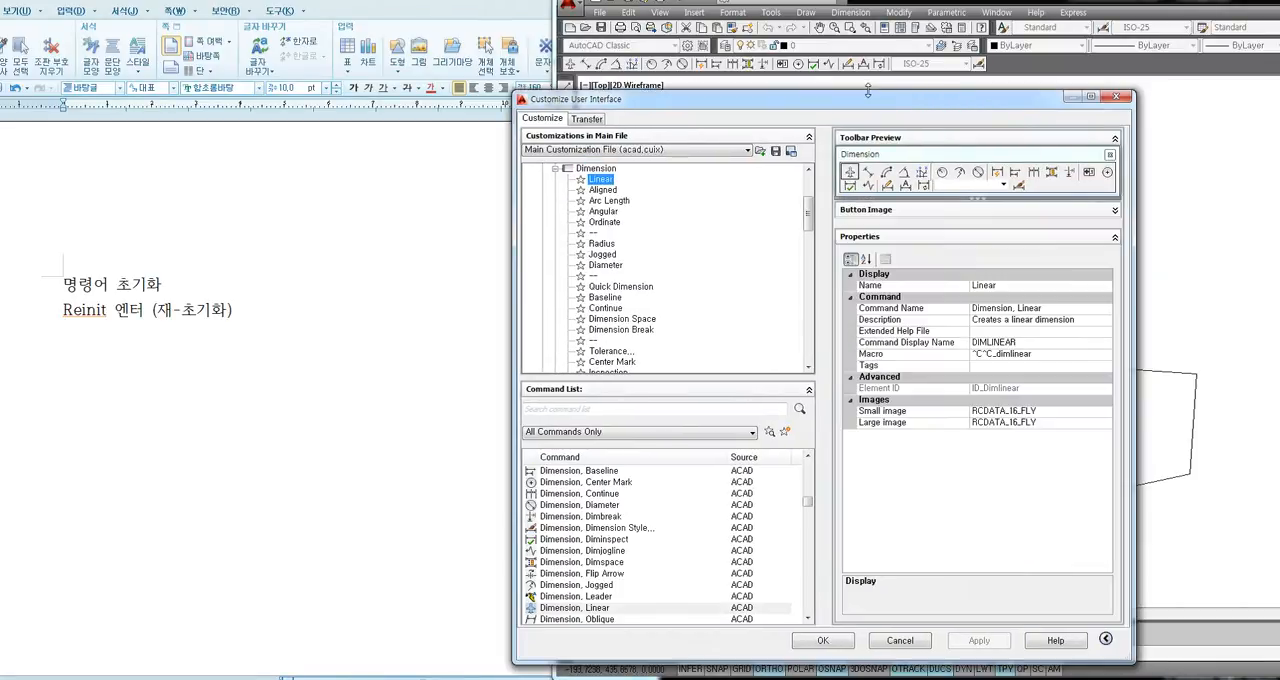
pyautogui.click(864, 211)
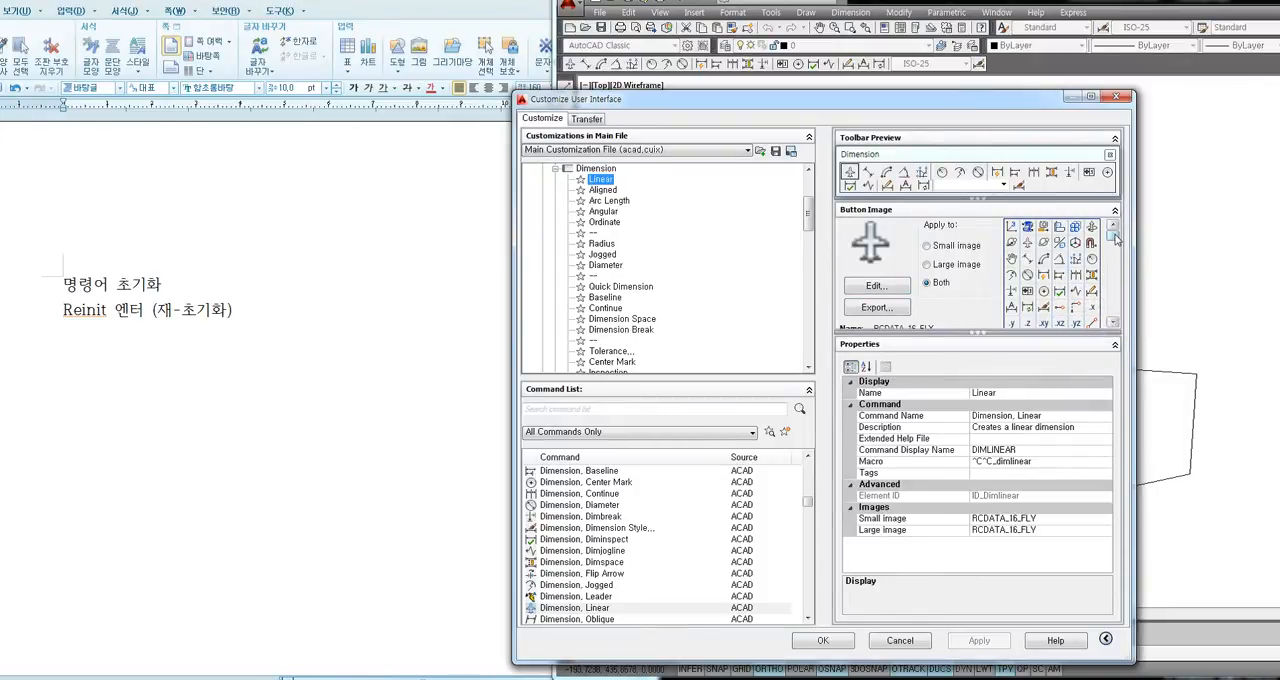
# Browse the available button images and apply the customization with 123.bmp as the Linear command's image.
pyautogui.scroll(-2, 1117, 247)
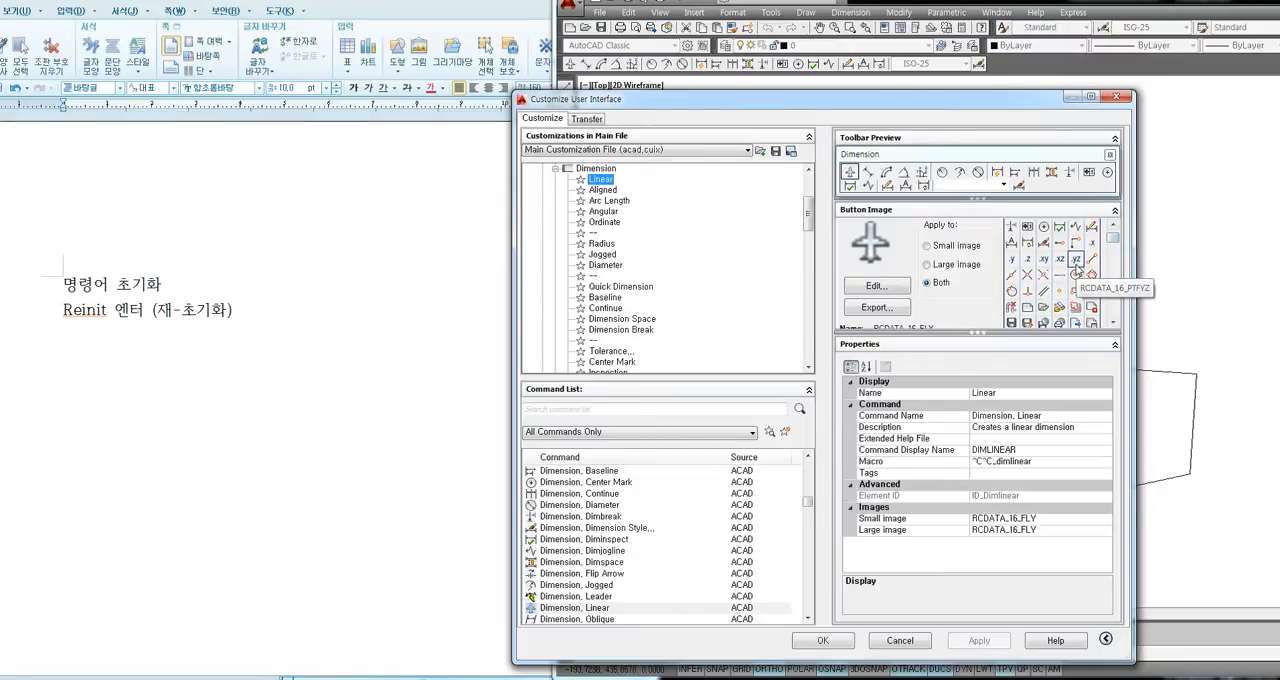
pyautogui.scroll(2, 1077, 267)
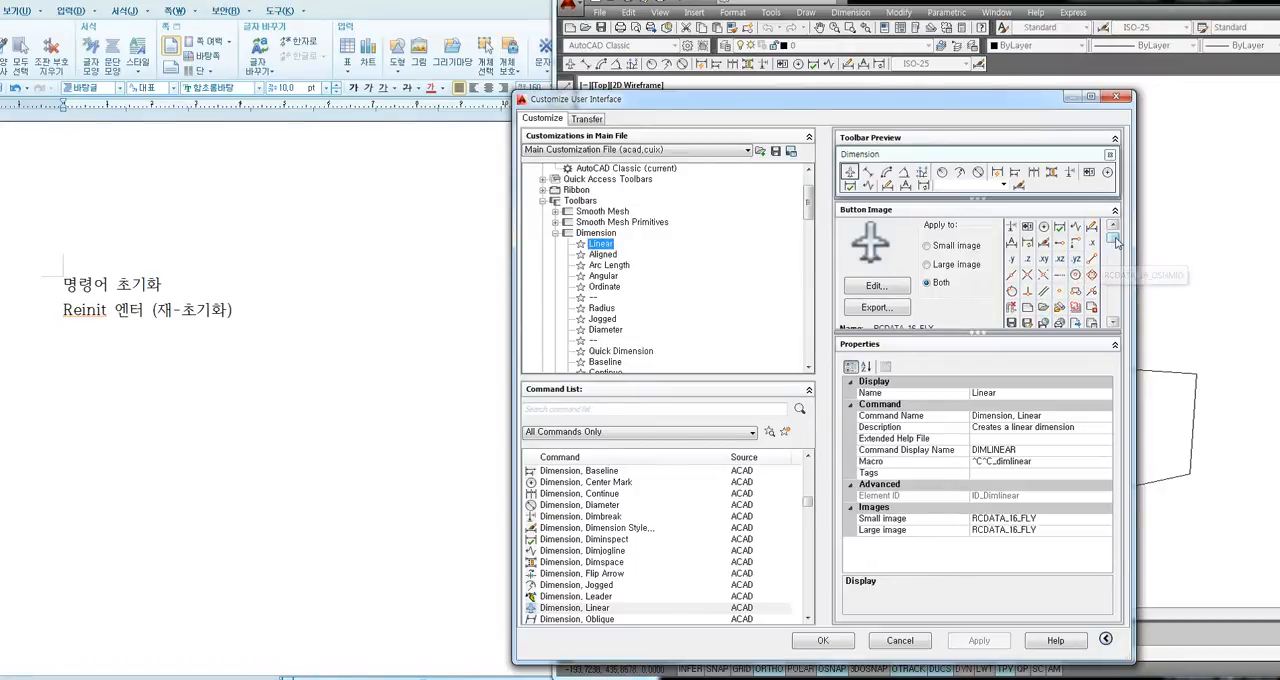
pyautogui.moveTo(1115, 239); pyautogui.dragTo(1116, 233)
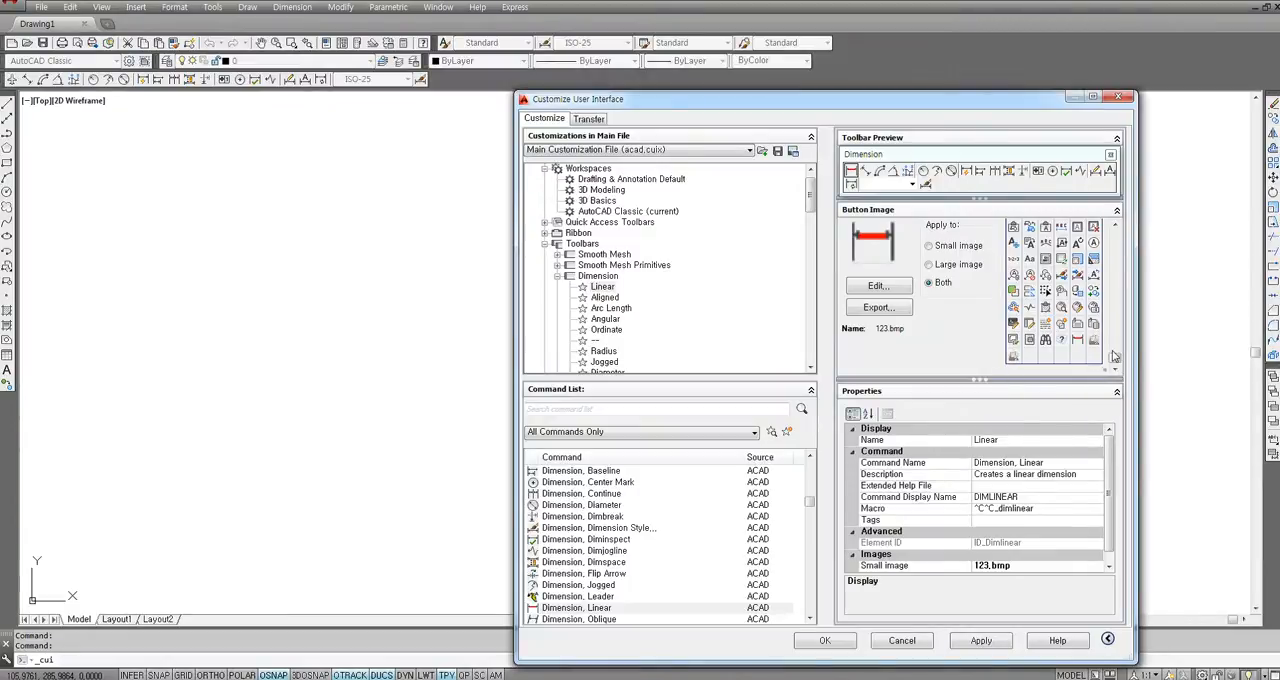
pyautogui.moveTo(1116, 360)
pyautogui.mouseDown()
pyautogui.moveTo(1120, 240)
pyautogui.moveTo(1117, 365)
pyautogui.mouseUp()
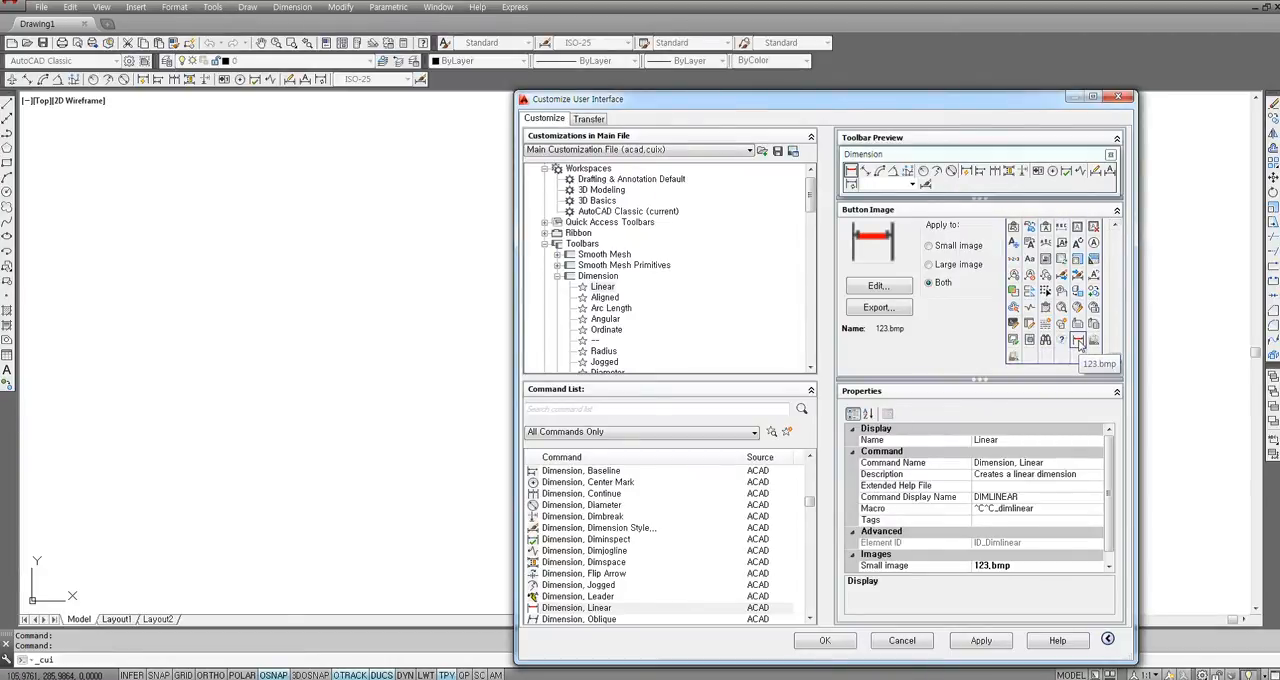
pyautogui.click(985, 645)
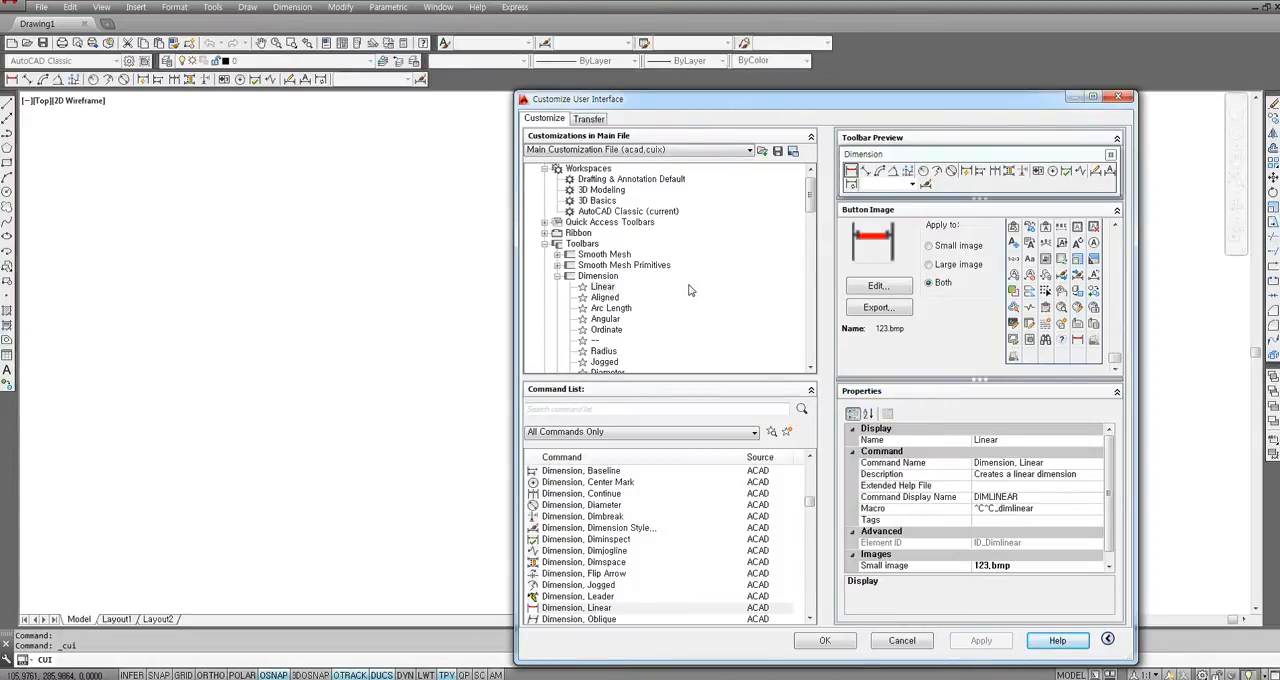
# Move the Arc Length command below Ordinate in the Dimension toolbar.
pyautogui.click(604, 296)
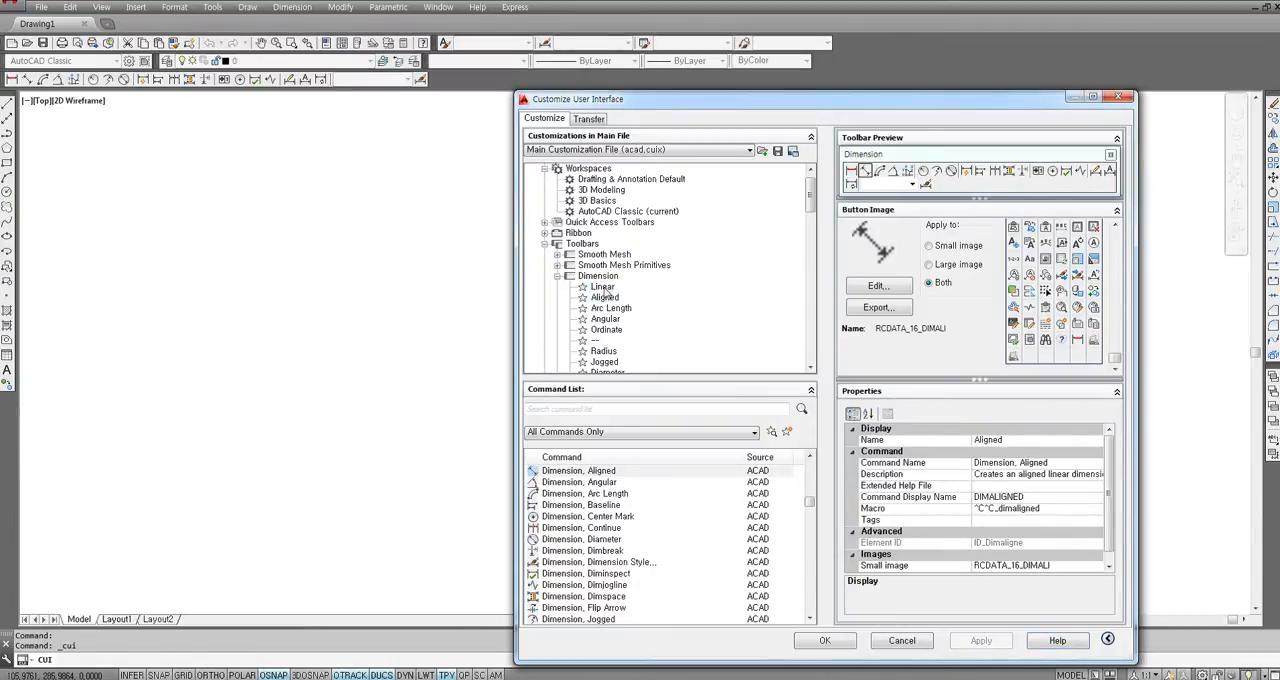
pyautogui.click(604, 288)
pyautogui.click(605, 297)
pyautogui.click(611, 309)
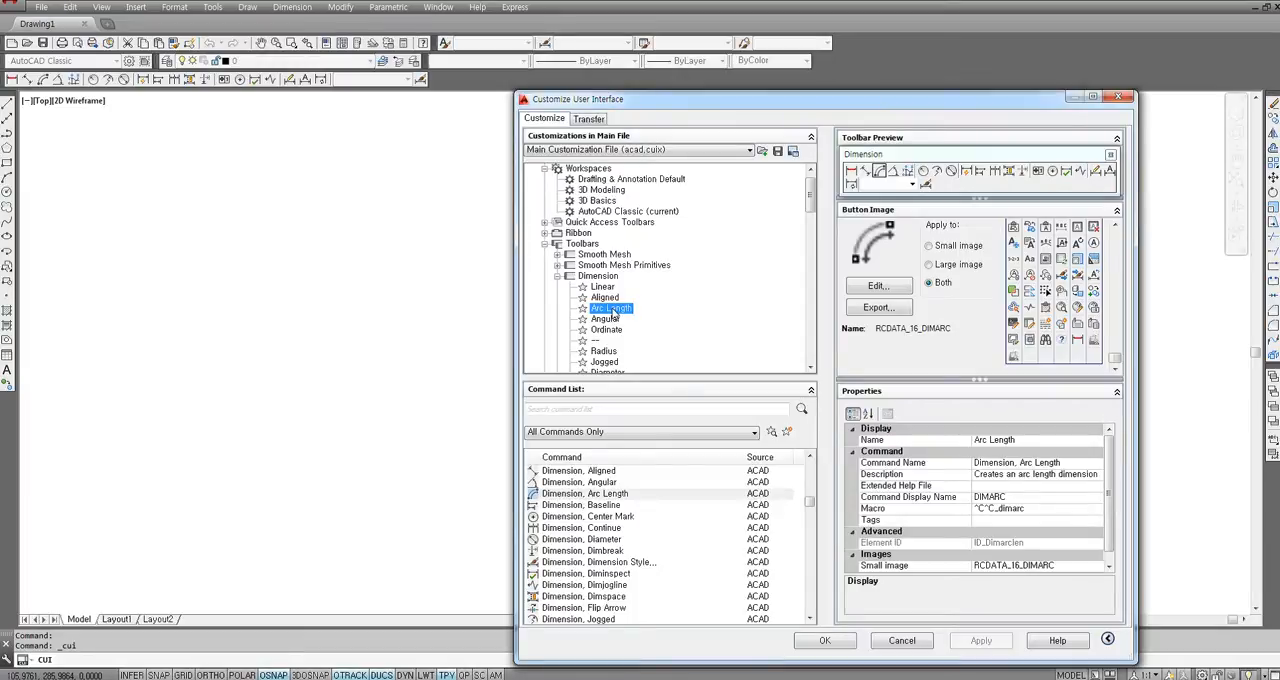
pyautogui.moveTo(613, 315); pyautogui.dragTo(614, 343)
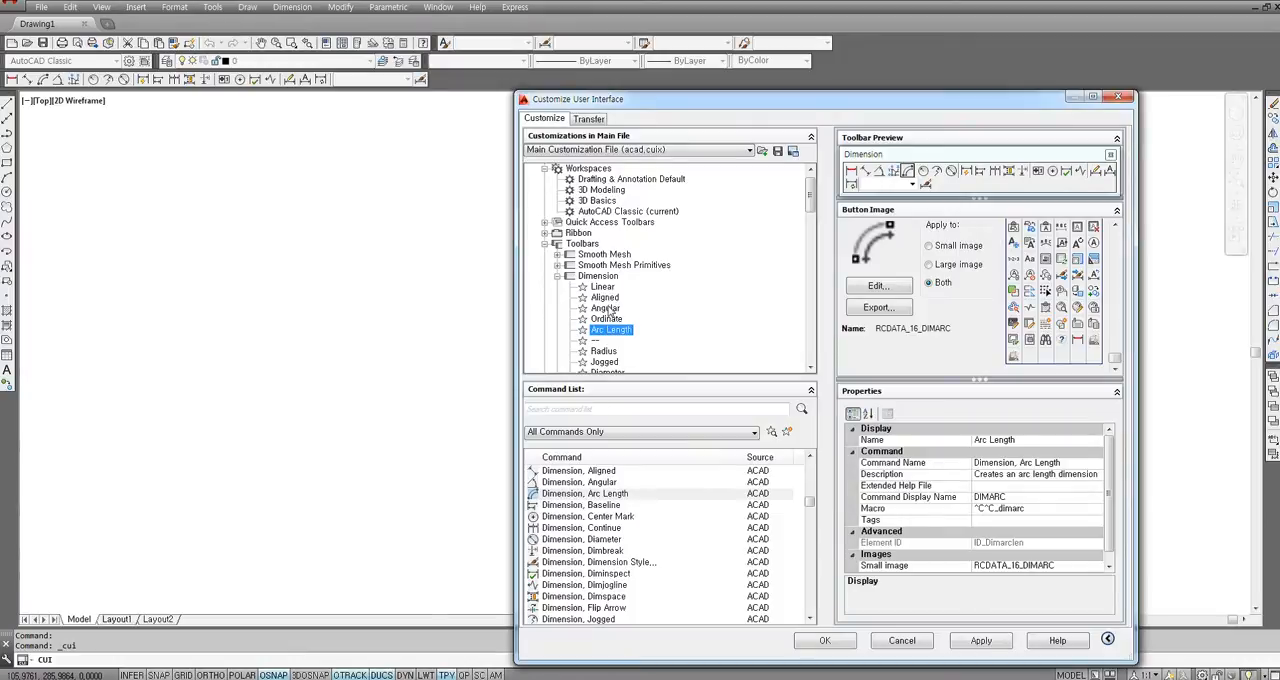
# Examine the properties and toolbar positions of the Dimension toolbar's commands, such as Linear, Aligned, Angular, Ordinate, Arc Length and Baseline.
pyautogui.click(599, 318)
pyautogui.scroll(-3, 611, 322)
pyautogui.click(606, 307)
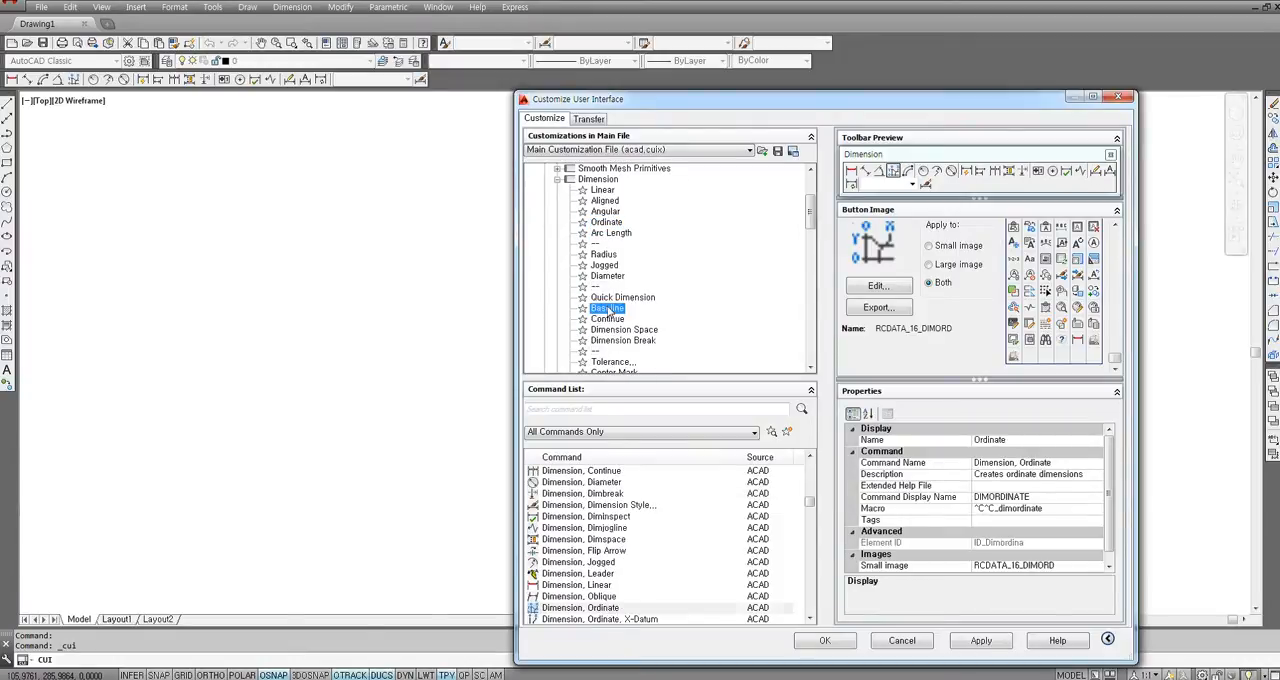
pyautogui.scroll(-2, 617, 316)
pyautogui.scroll(3, 620, 318)
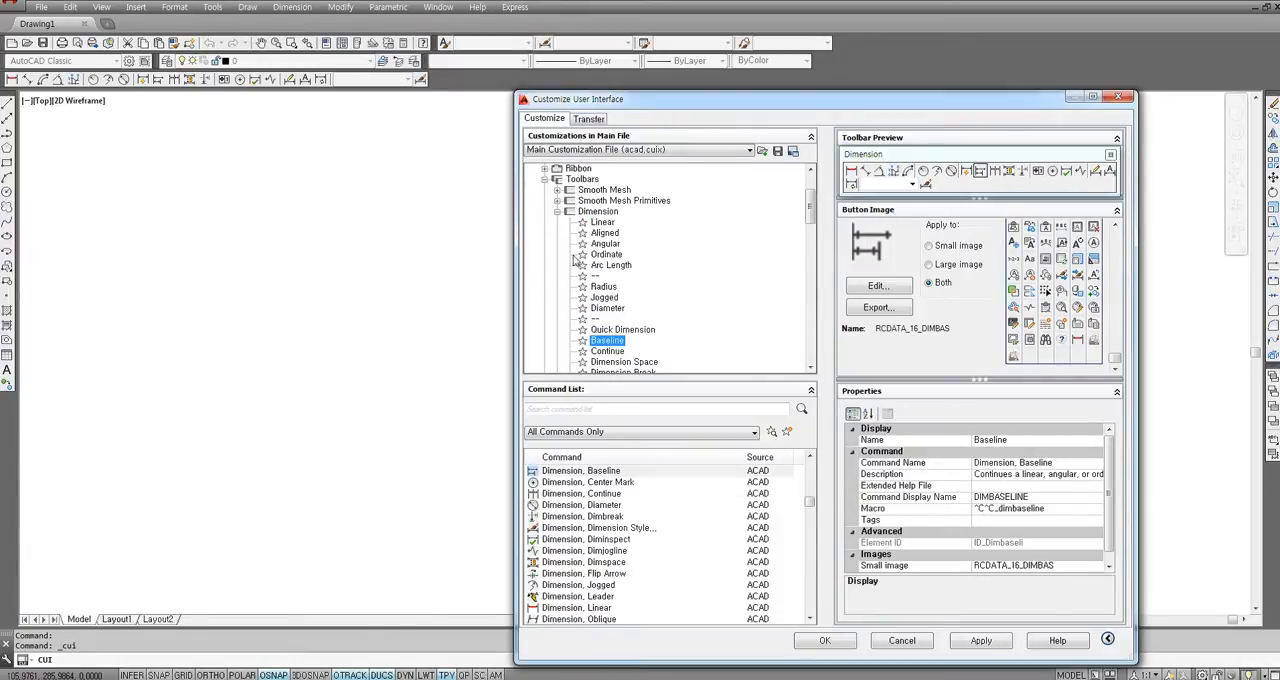
pyautogui.click(600, 212)
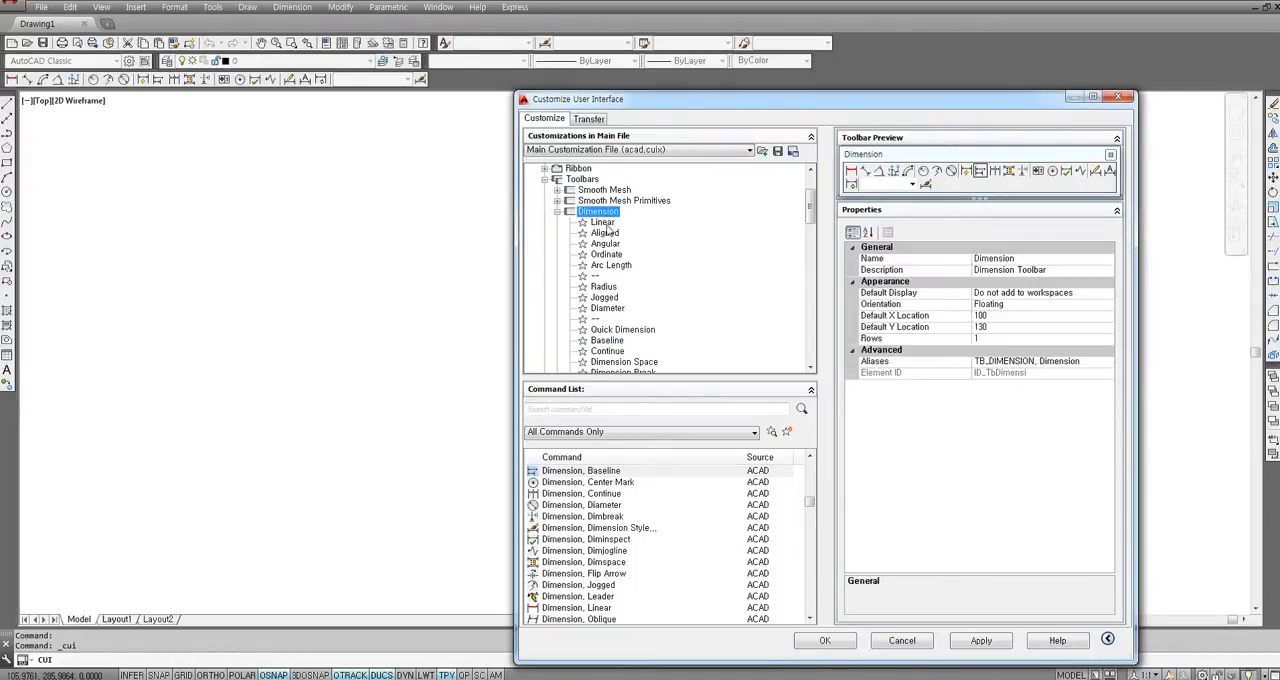
pyautogui.click(610, 223)
pyautogui.click(609, 244)
pyautogui.click(608, 265)
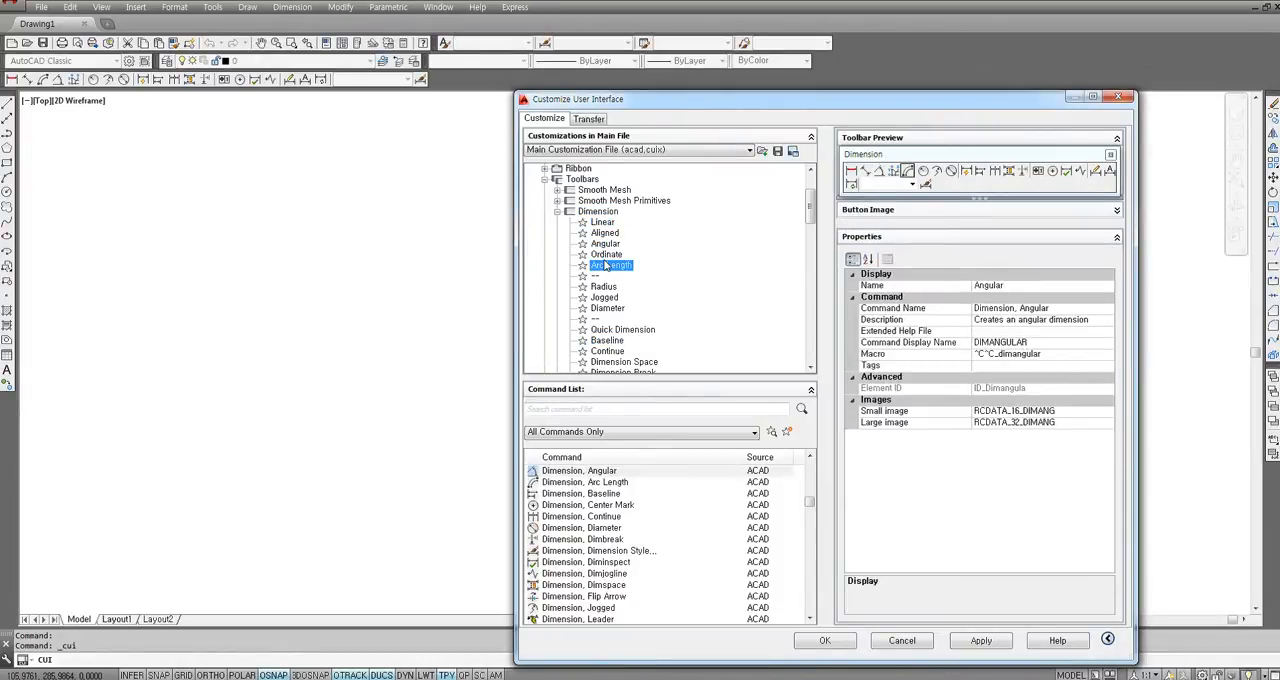
pyautogui.click(608, 254)
pyautogui.click(607, 243)
pyautogui.click(605, 233)
pyautogui.click(603, 222)
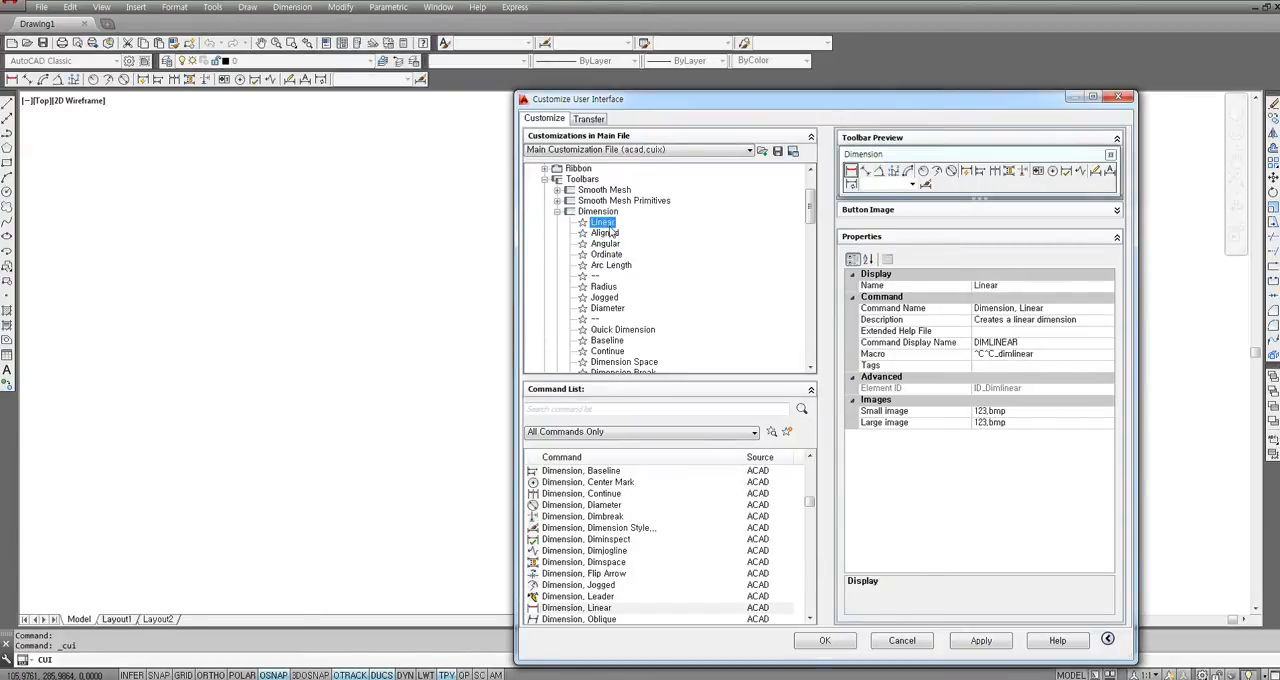
pyautogui.click(607, 244)
pyautogui.click(607, 254)
pyautogui.click(606, 244)
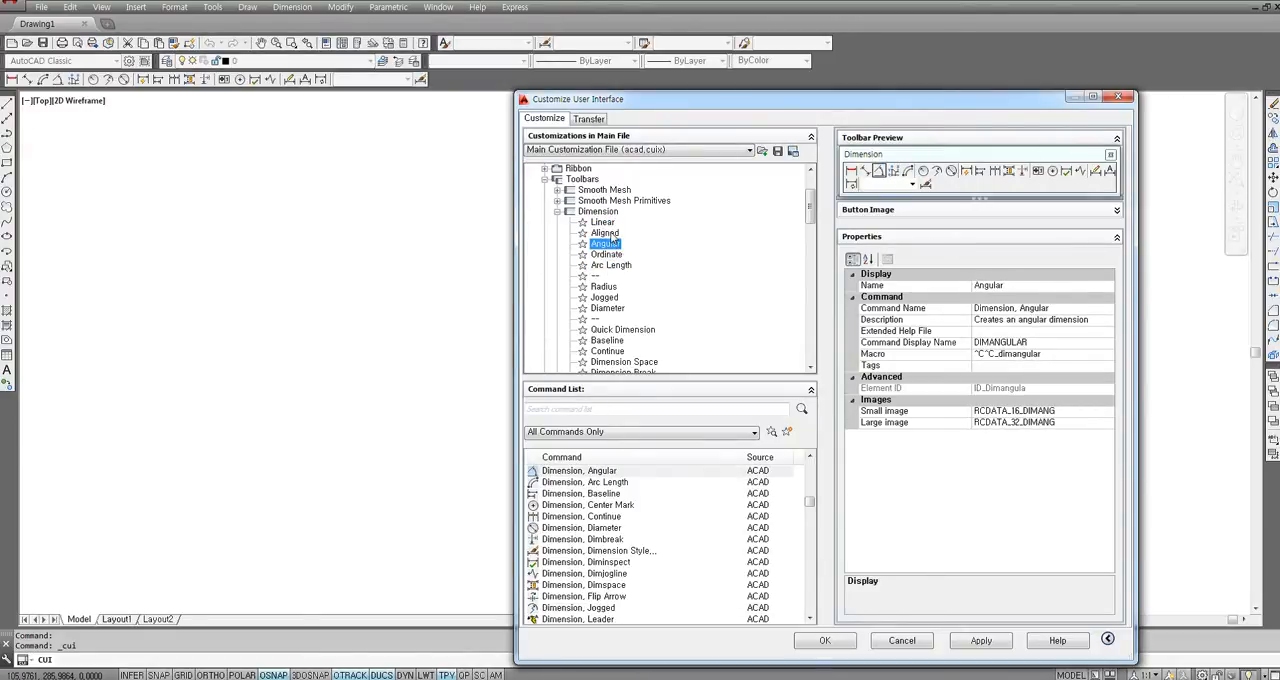
pyautogui.click(608, 233)
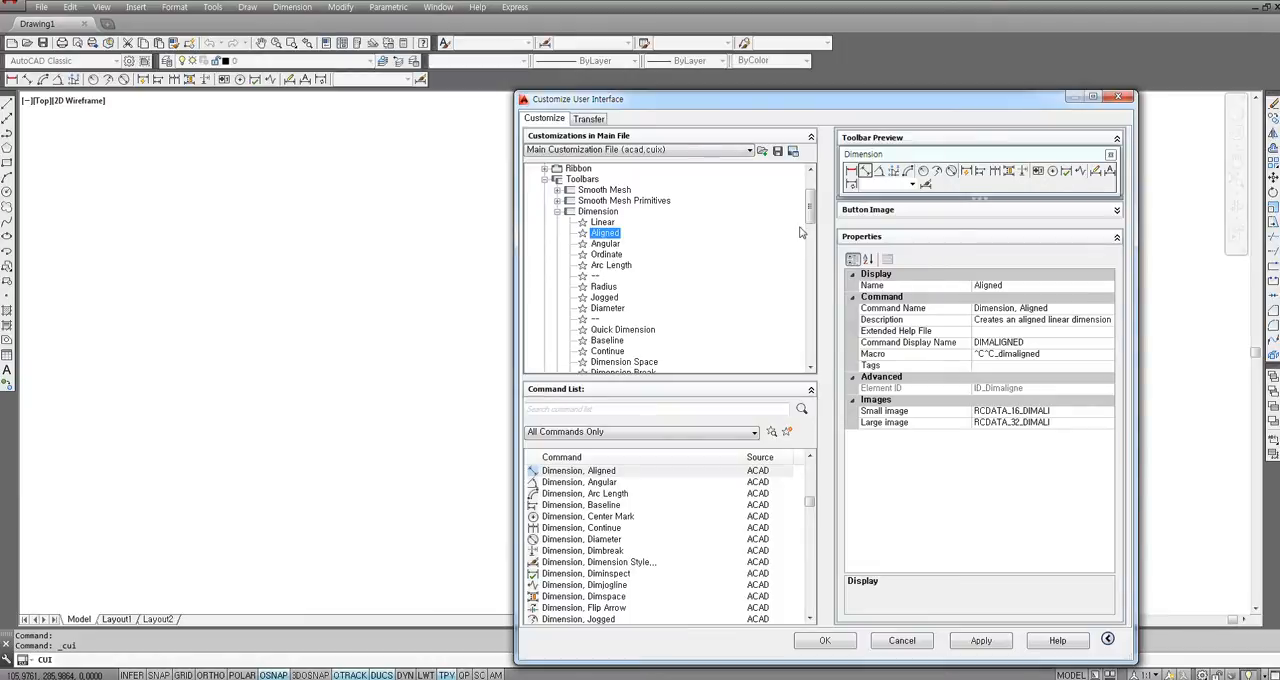
# Create a new toolbar under Toolbars and name it 내툴바.
pyautogui.scroll(3, 810, 222)
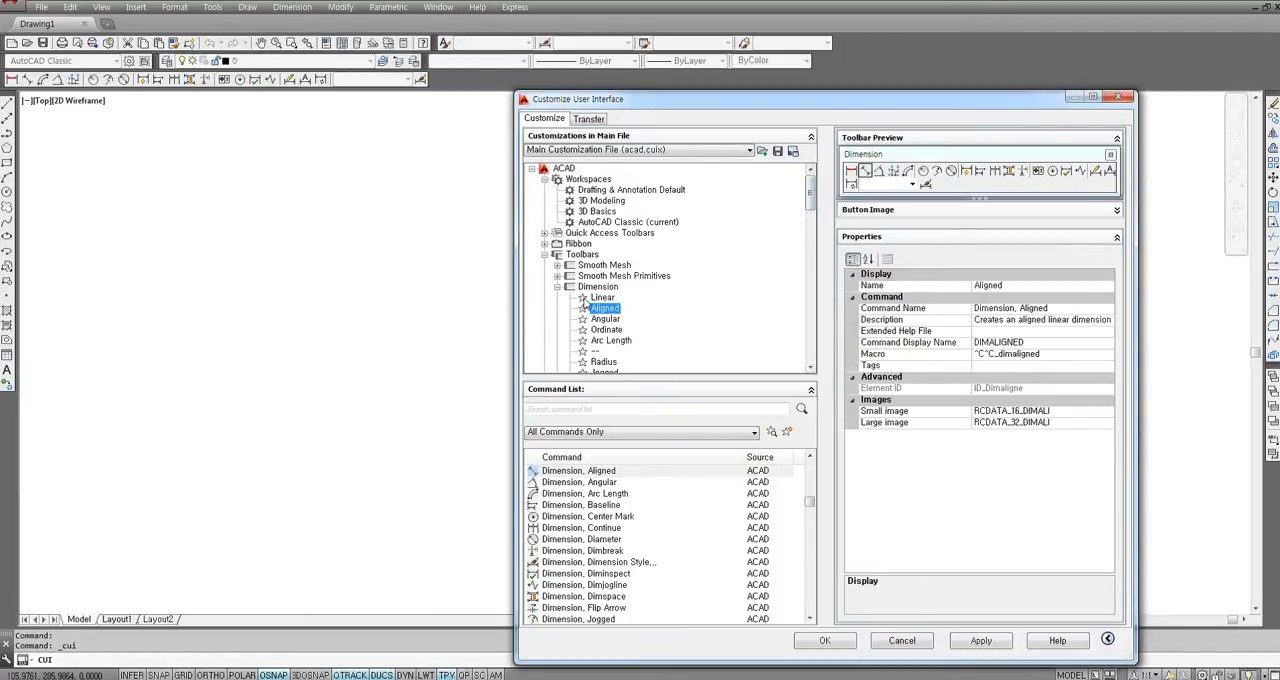
pyautogui.click(582, 256)
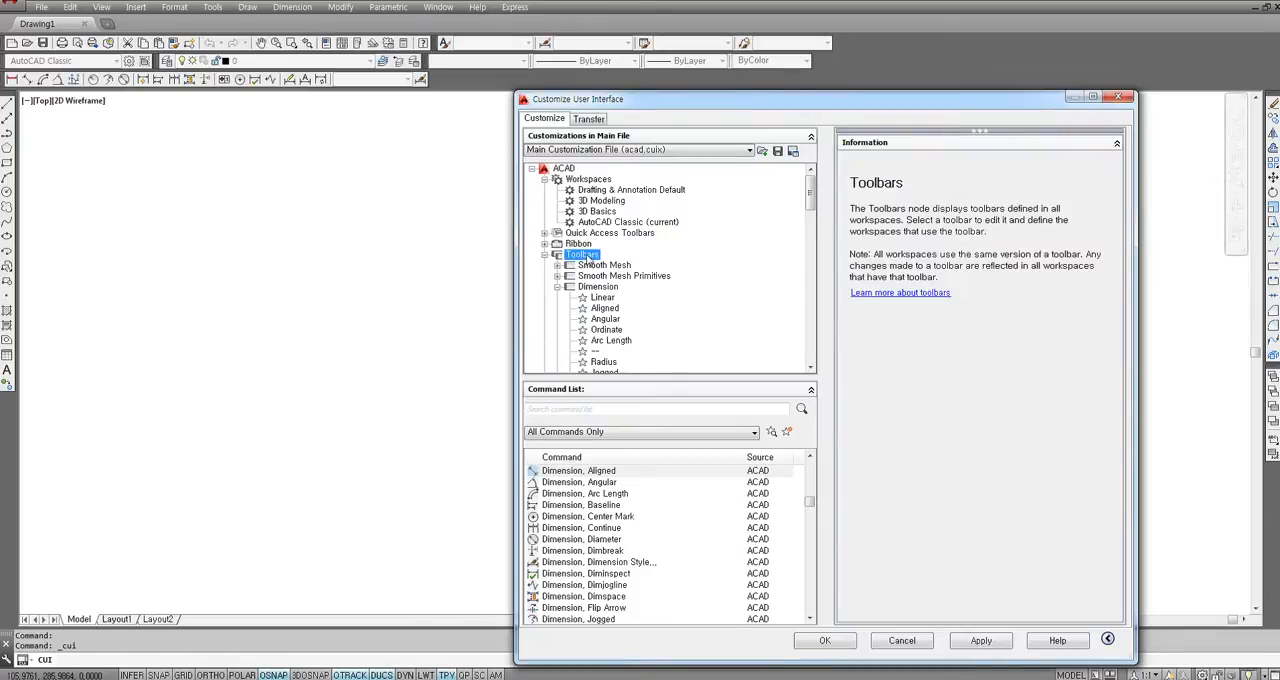
pyautogui.rightClick(589, 259)
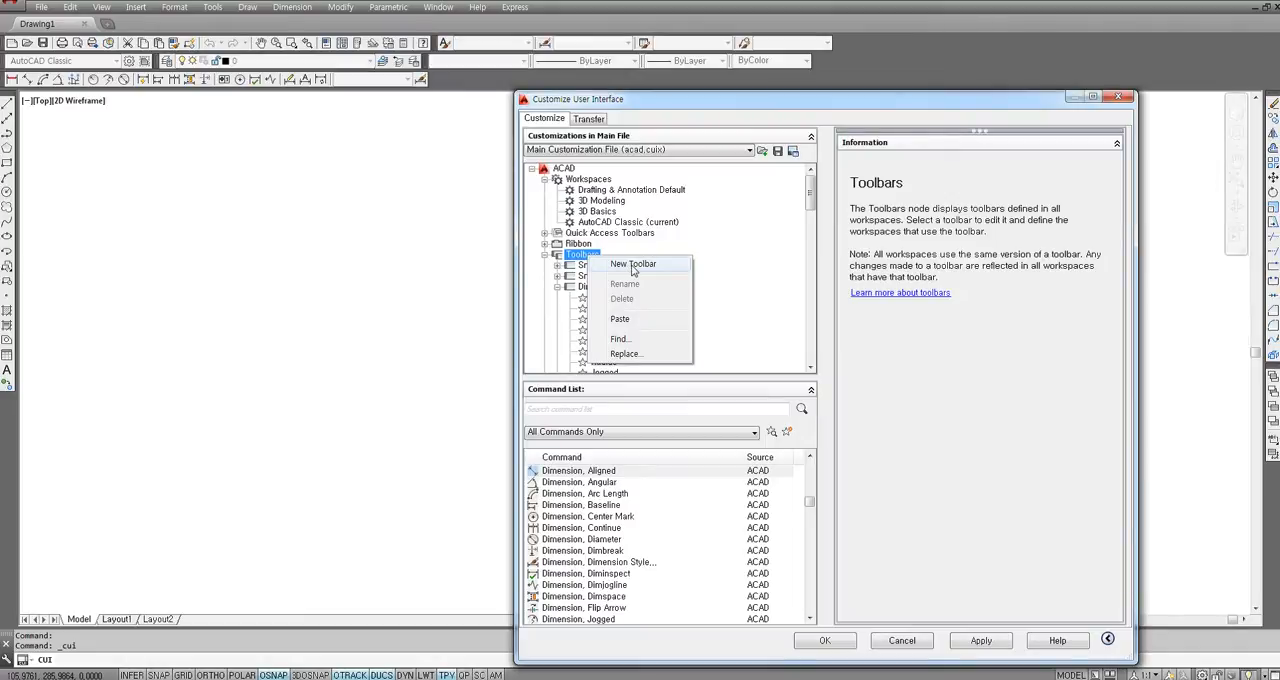
pyautogui.click(573, 256)
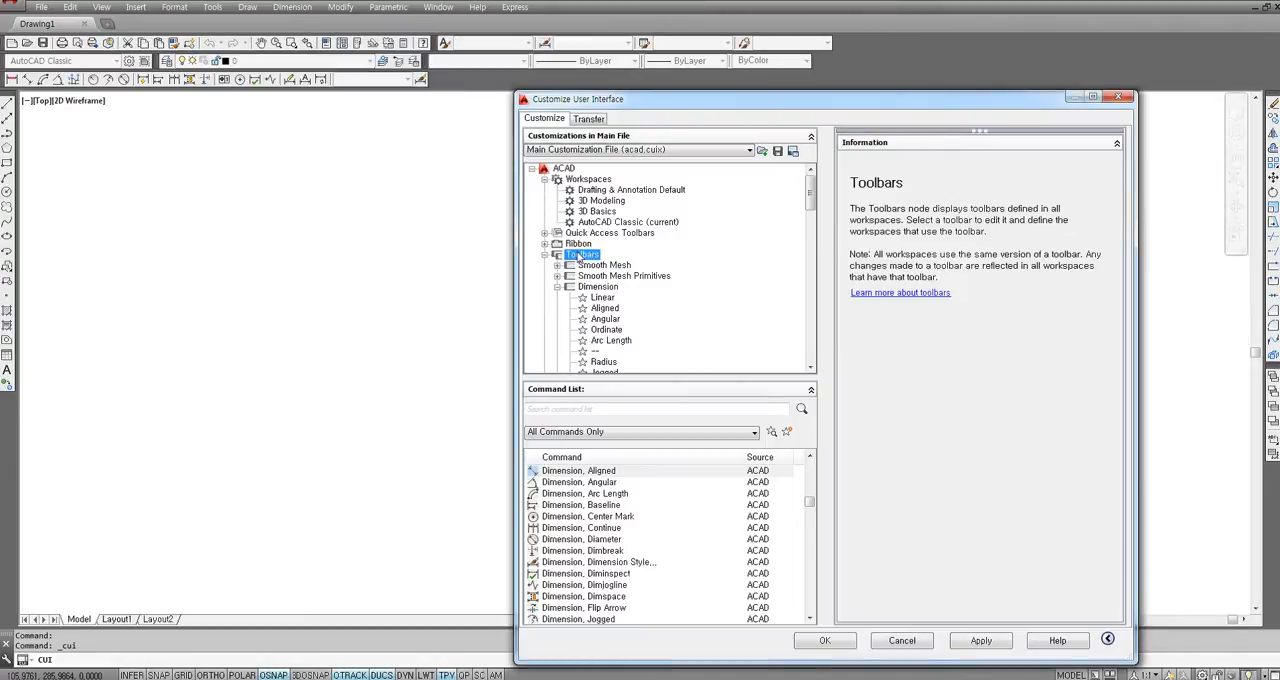
pyautogui.rightClick(589, 258)
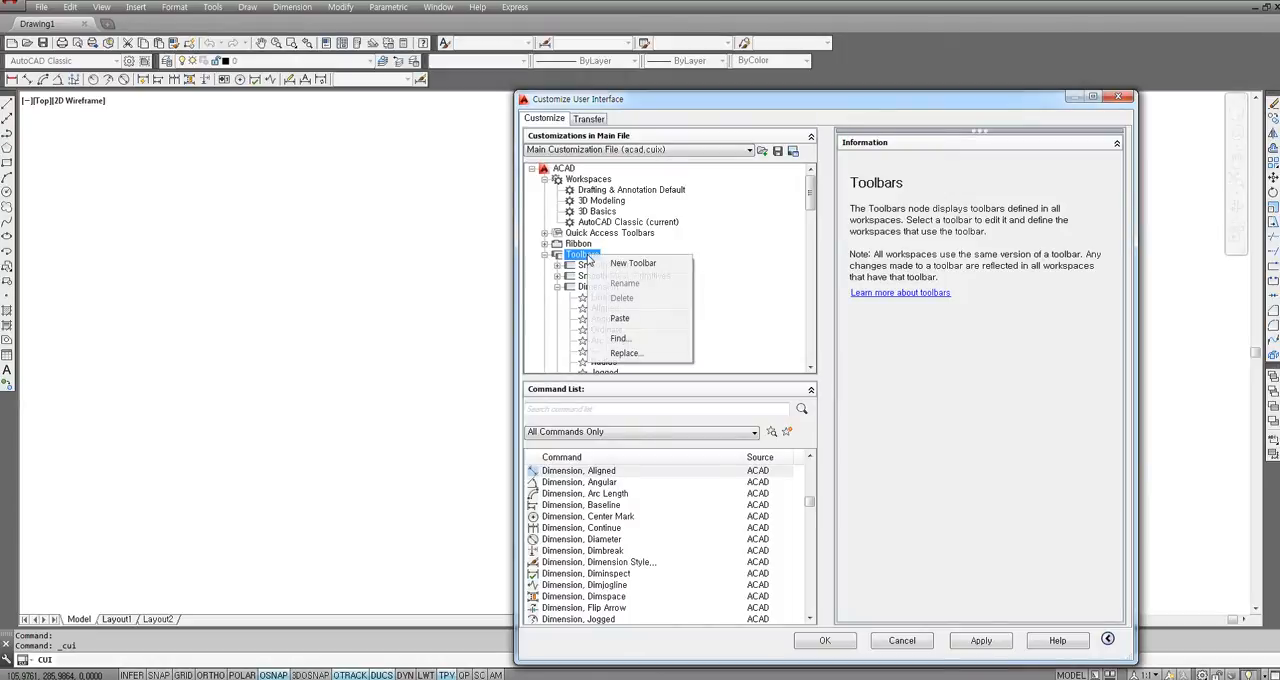
pyautogui.click(642, 266)
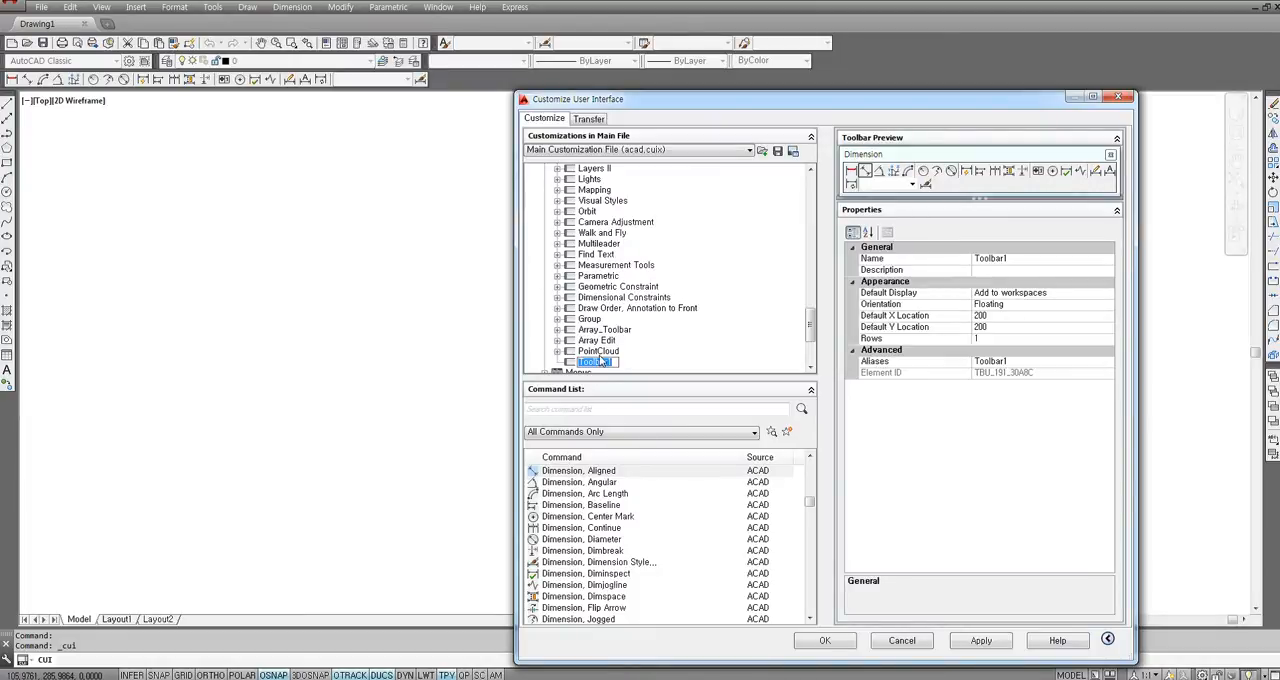
pyautogui.press('BackSpace')
pyautogui.write('내툴바')
pyautogui.press('Return')
# Examine the previews and properties of the existing toolbars listed above 내툴바, from PointCloud up to Measurement Tools.
pyautogui.scroll(-1, 655, 362)
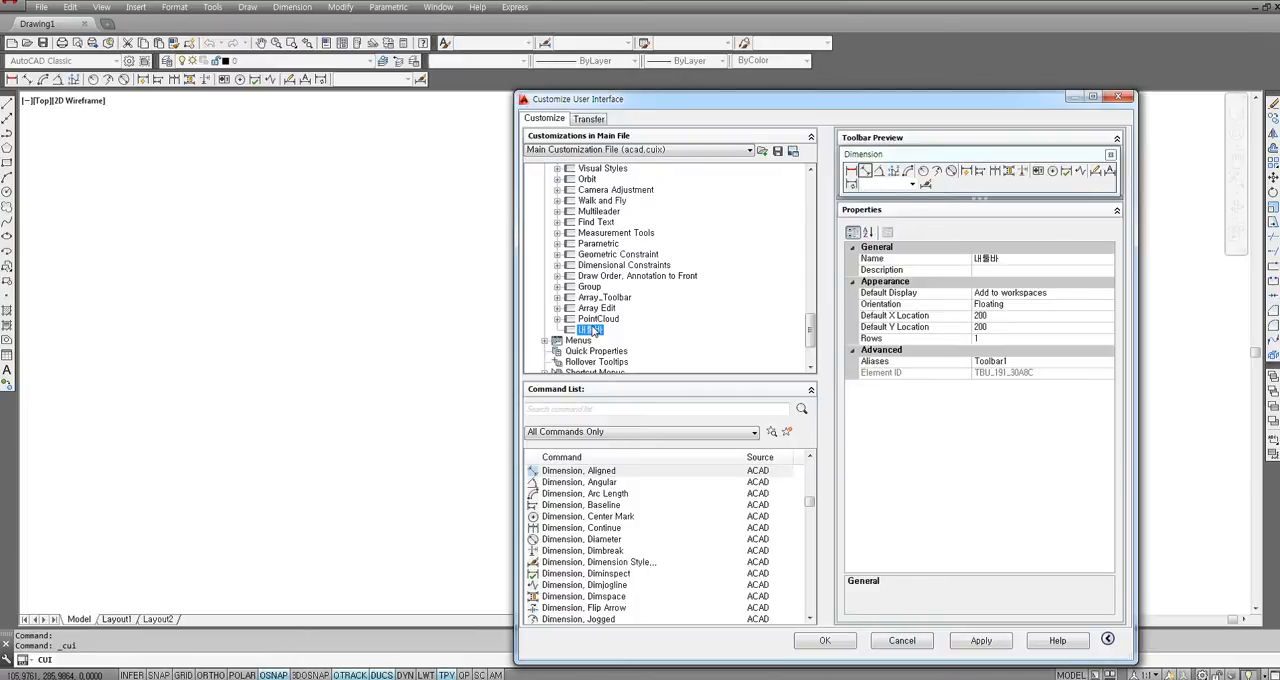
pyautogui.click(610, 320)
pyautogui.click(600, 309)
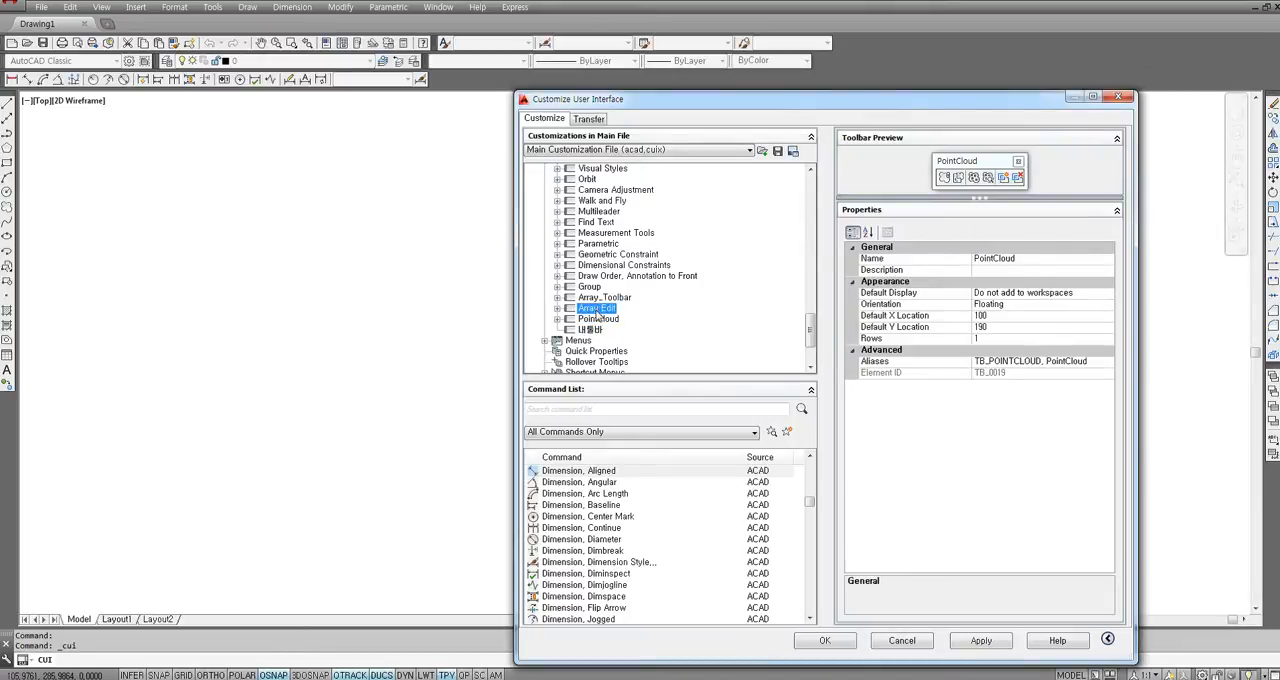
pyautogui.click(598, 299)
pyautogui.click(590, 287)
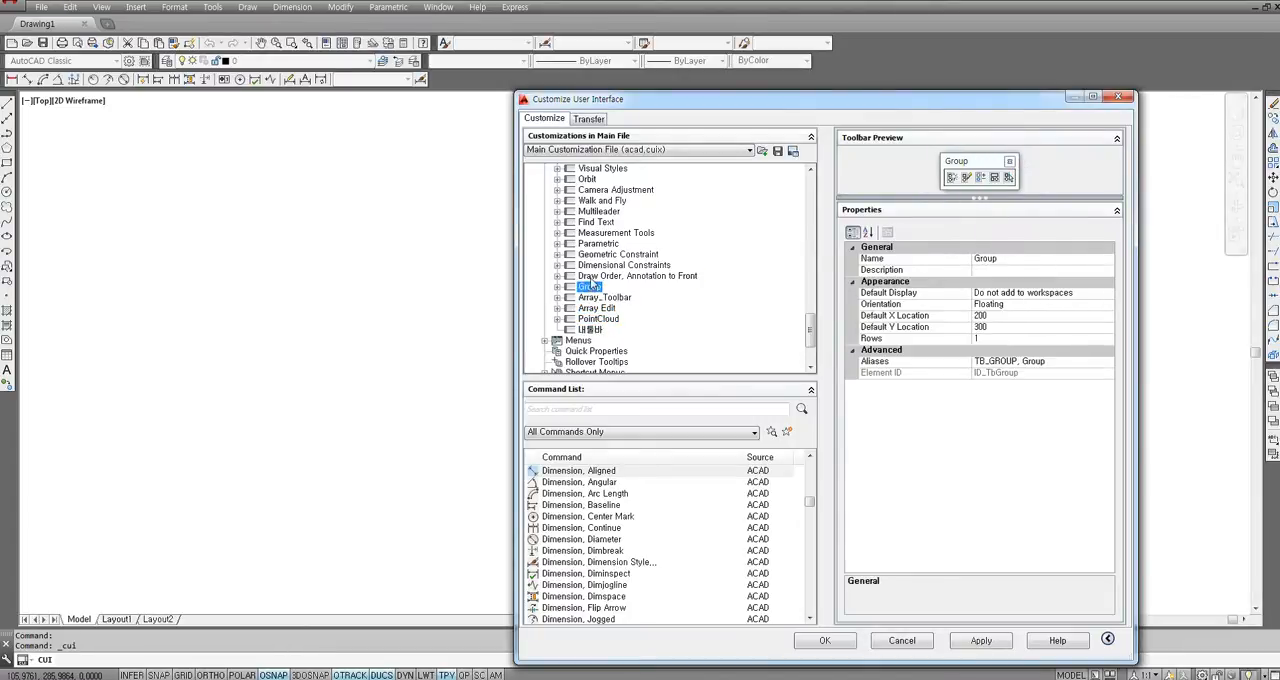
pyautogui.click(588, 265)
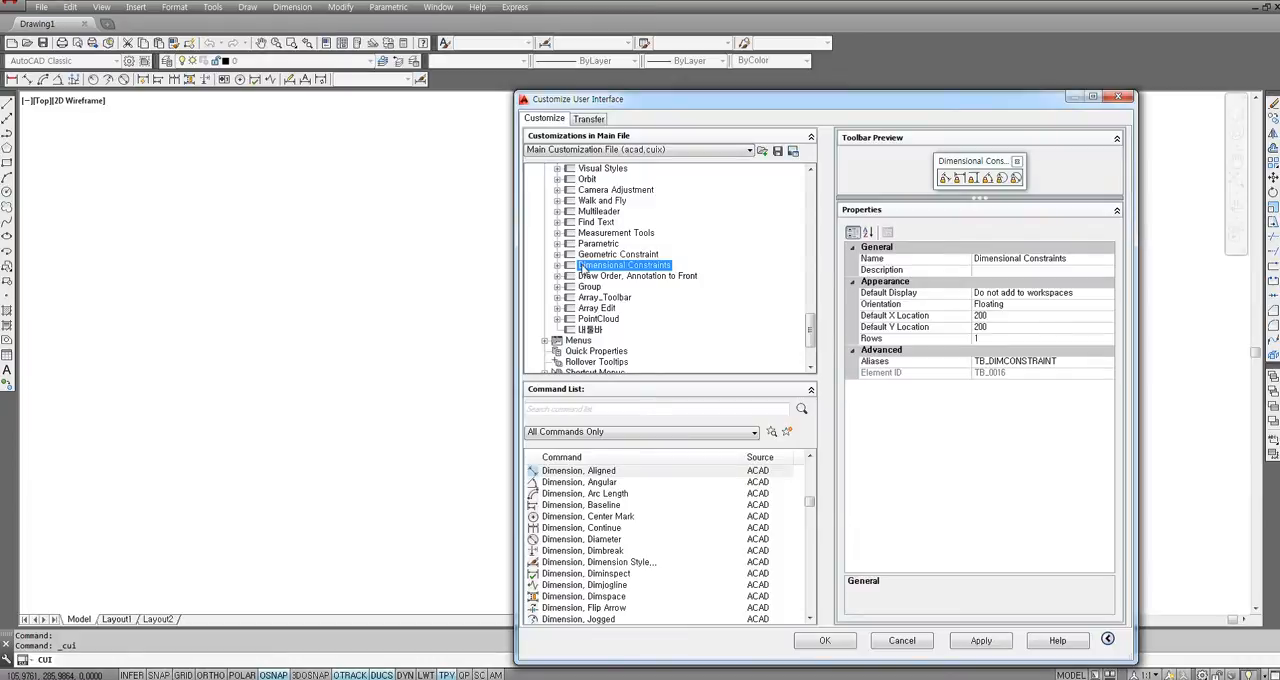
pyautogui.click(595, 256)
pyautogui.click(610, 232)
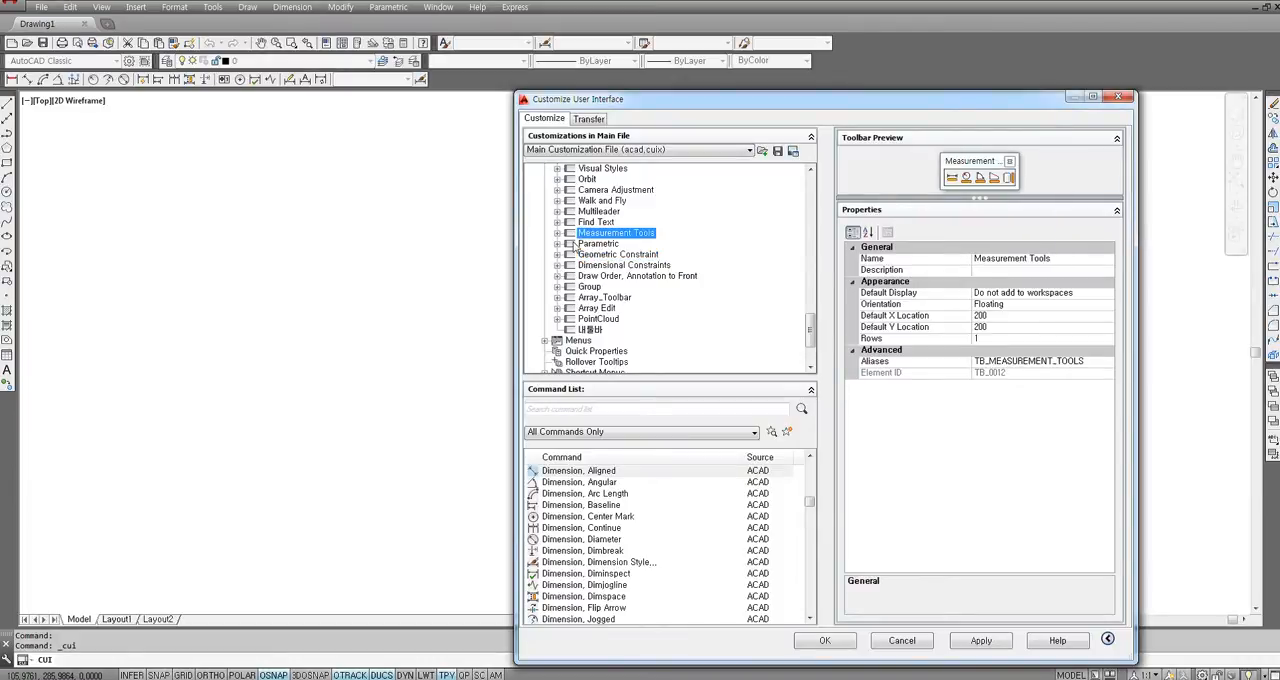
# Examine the Measurement Tools, Find Text and Dimension toolbars with their commands, collapse their branches, and select the 내툴바 toolbar.
pyautogui.click(557, 233)
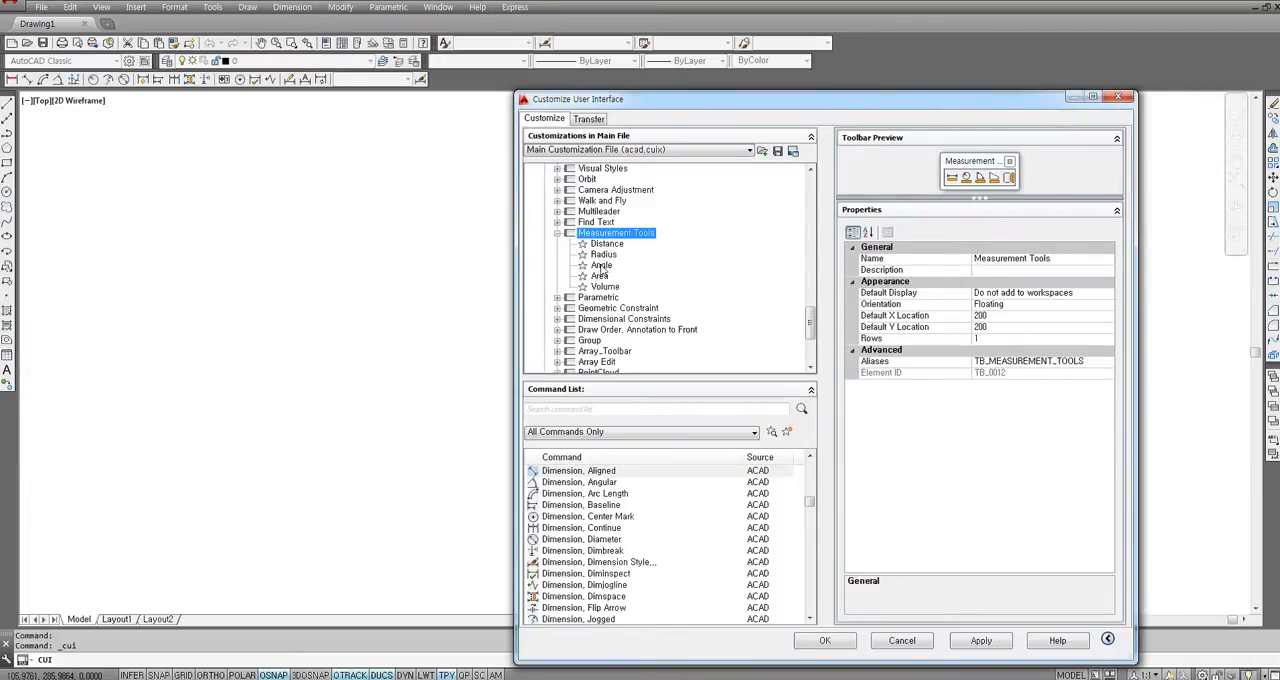
pyautogui.click(596, 222)
pyautogui.click(557, 233)
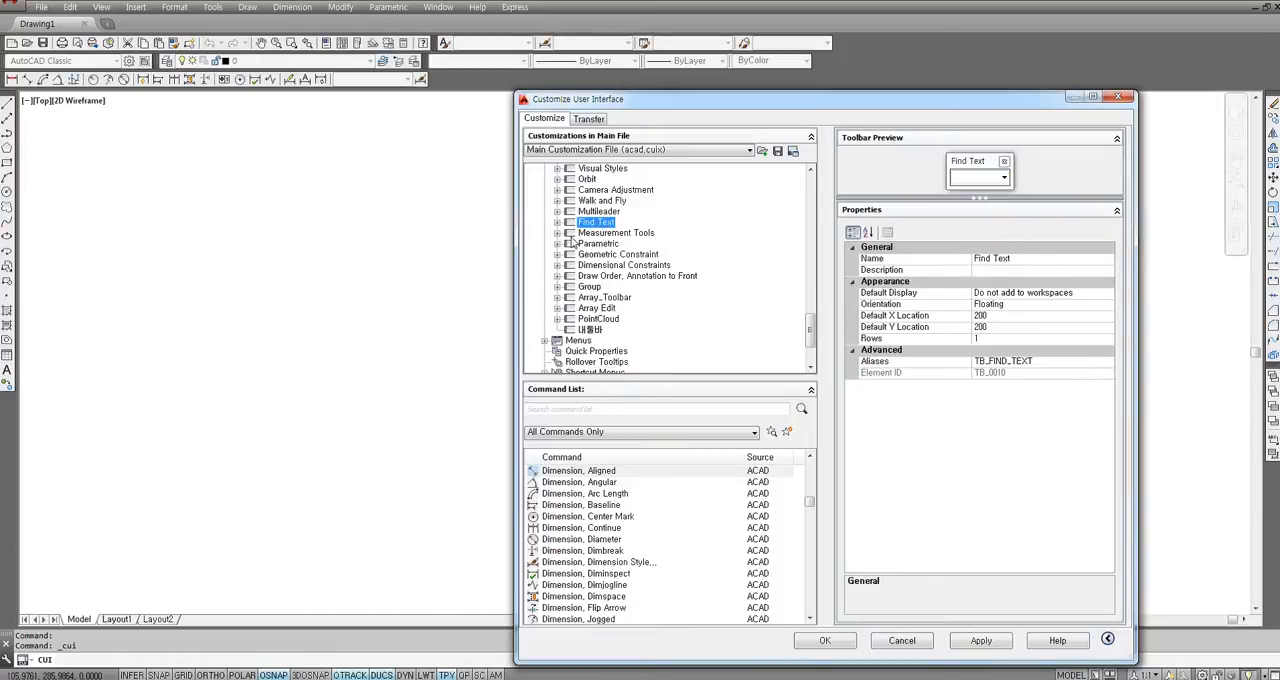
pyautogui.scroll(4, 593, 246)
pyautogui.scroll(8, 593, 246)
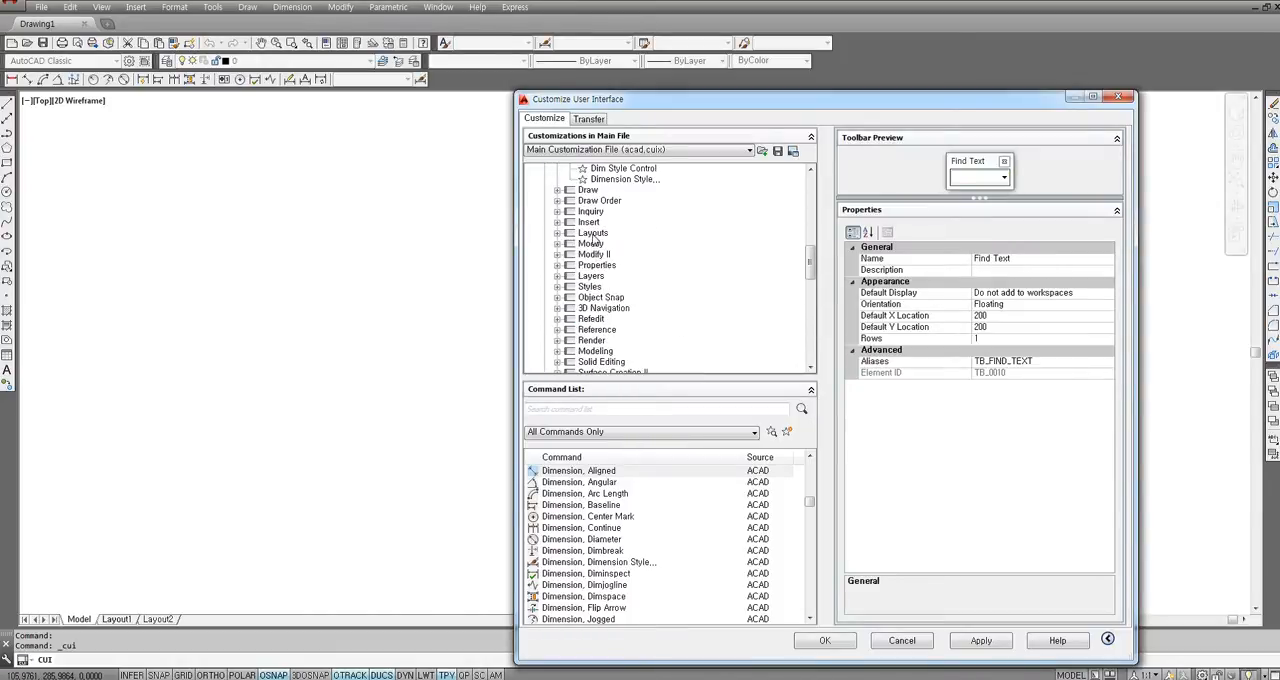
pyautogui.scroll(10, 607, 241)
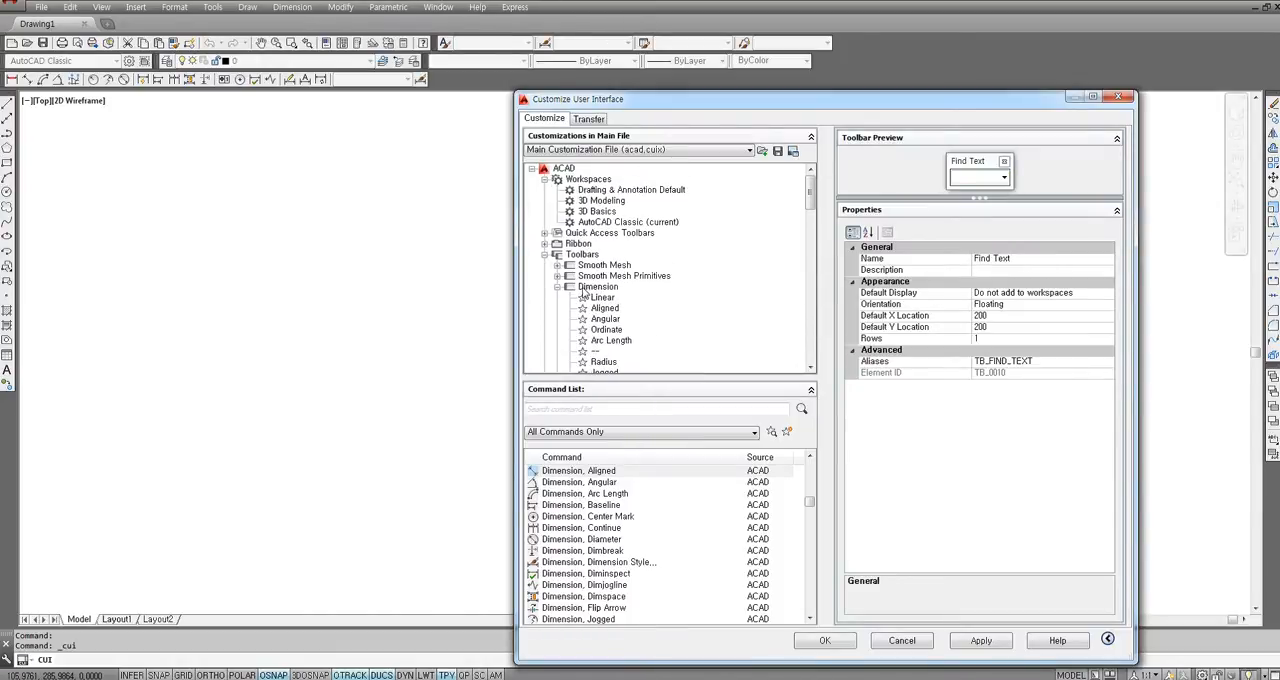
pyautogui.click(597, 287)
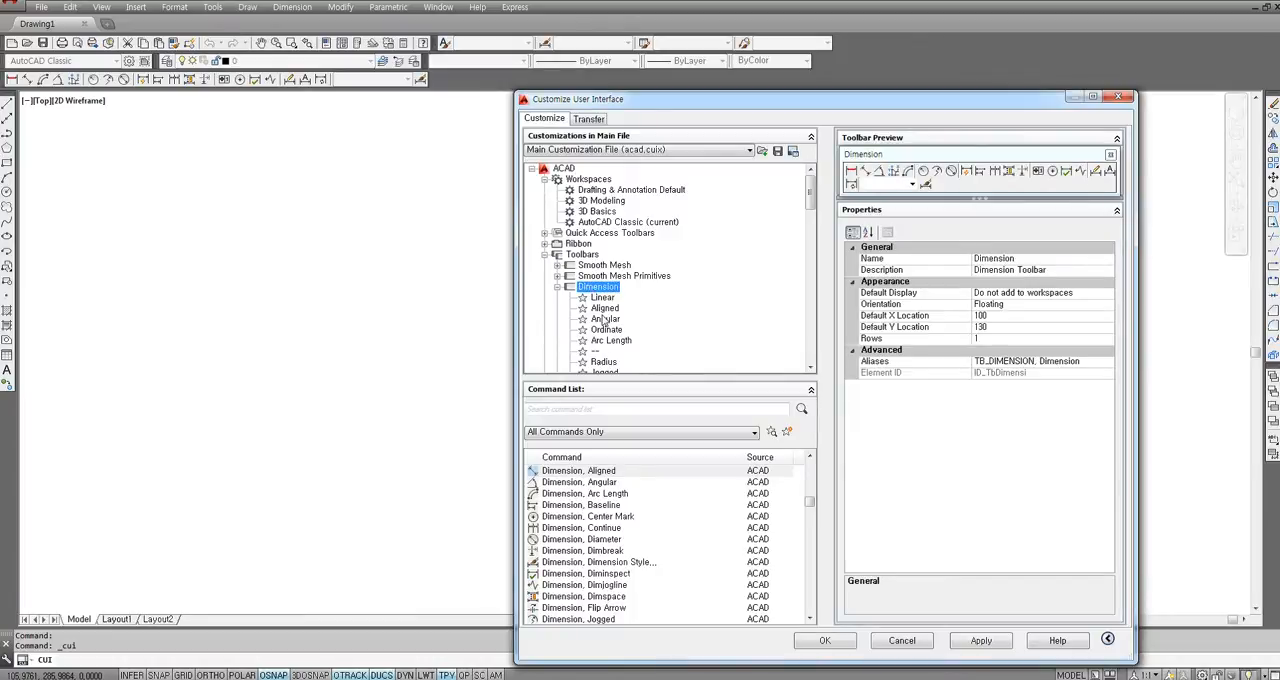
pyautogui.click(557, 288)
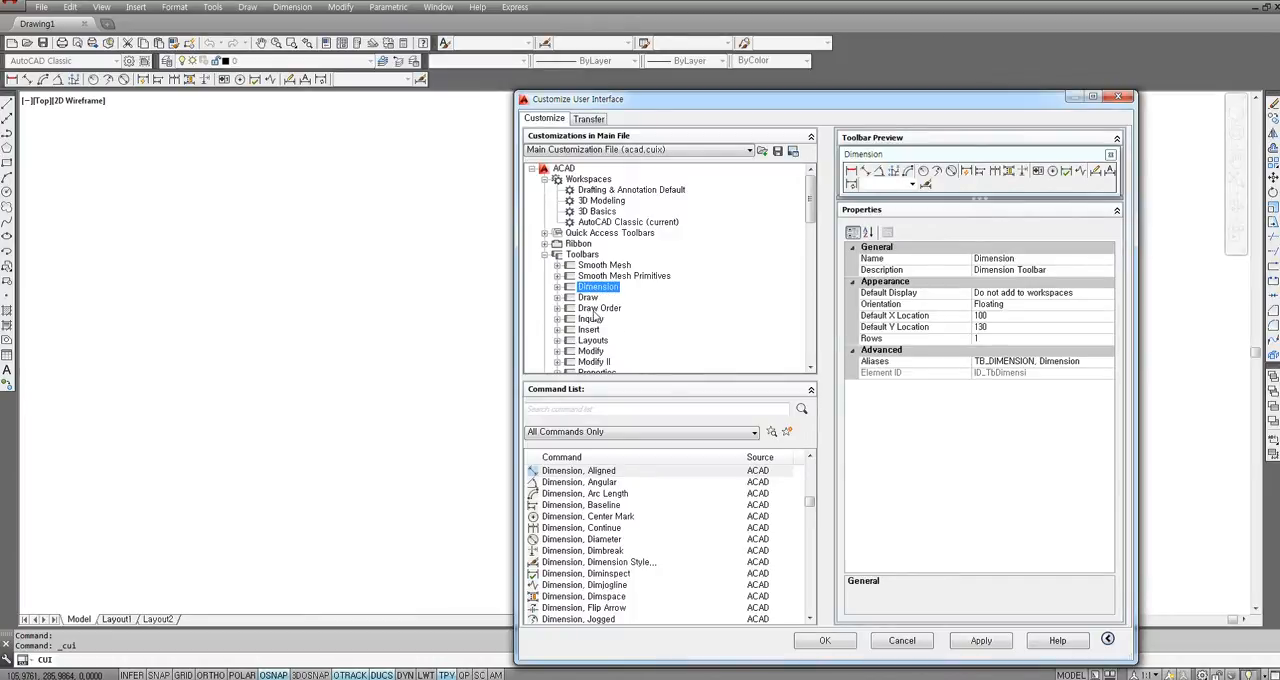
pyautogui.scroll(-12, 596, 316)
pyautogui.scroll(-2, 596, 316)
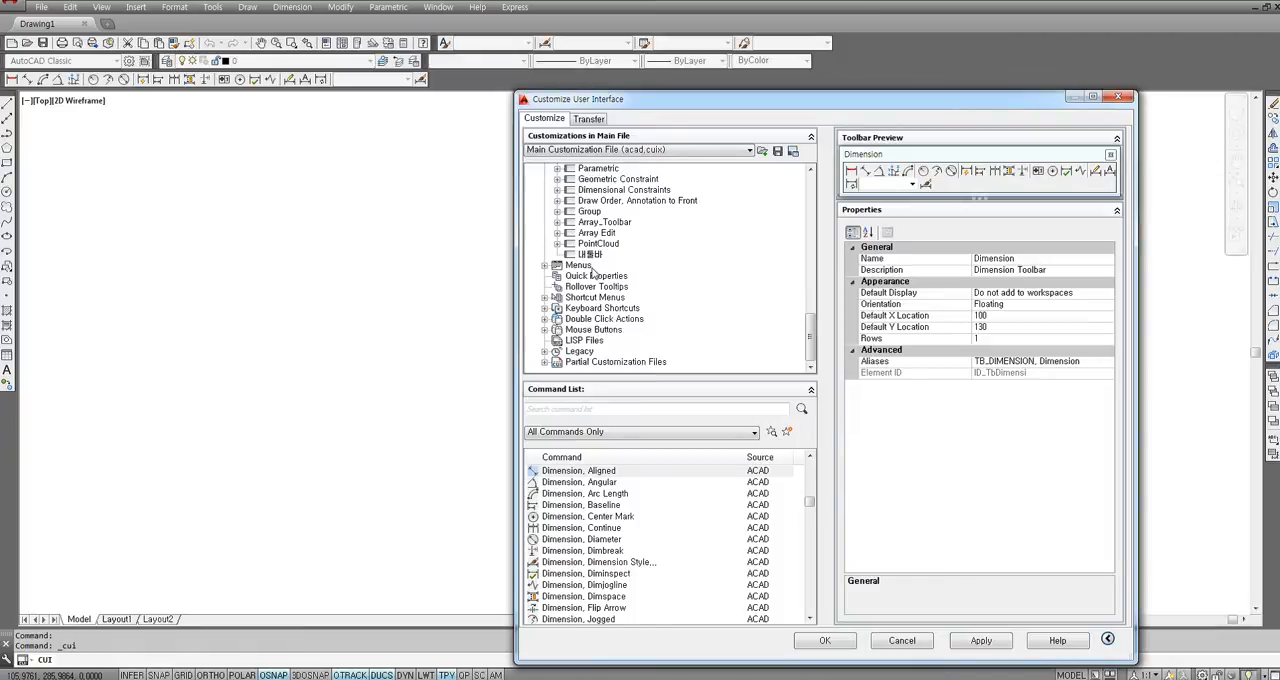
pyautogui.click(592, 256)
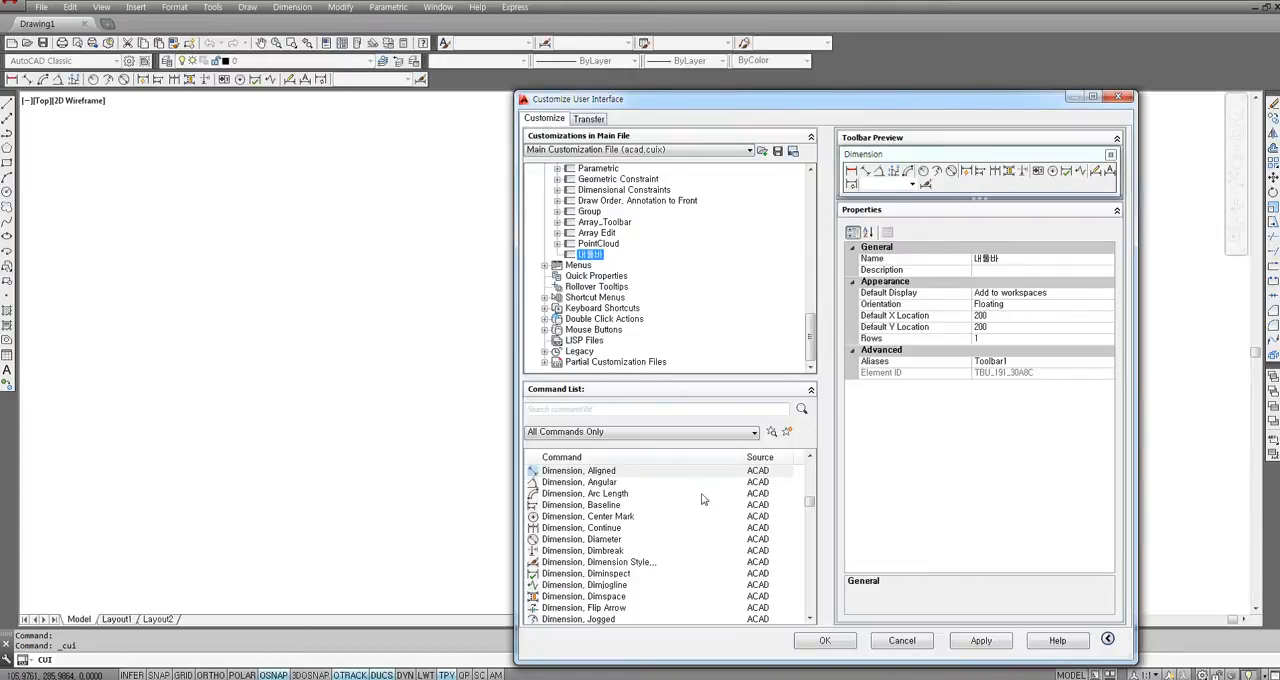
# Examine the button images and properties of the Dimension commands in the command list, such as Diminspect, Dimjogline, Arc Length, Continue and Dimension Style.
pyautogui.click(577, 482)
pyautogui.press('Down')
pyautogui.press('Down')
pyautogui.press('Down')
pyautogui.press('Down')
pyautogui.press('Down')
pyautogui.press('Down')
pyautogui.press('Down')
pyautogui.press('Down')
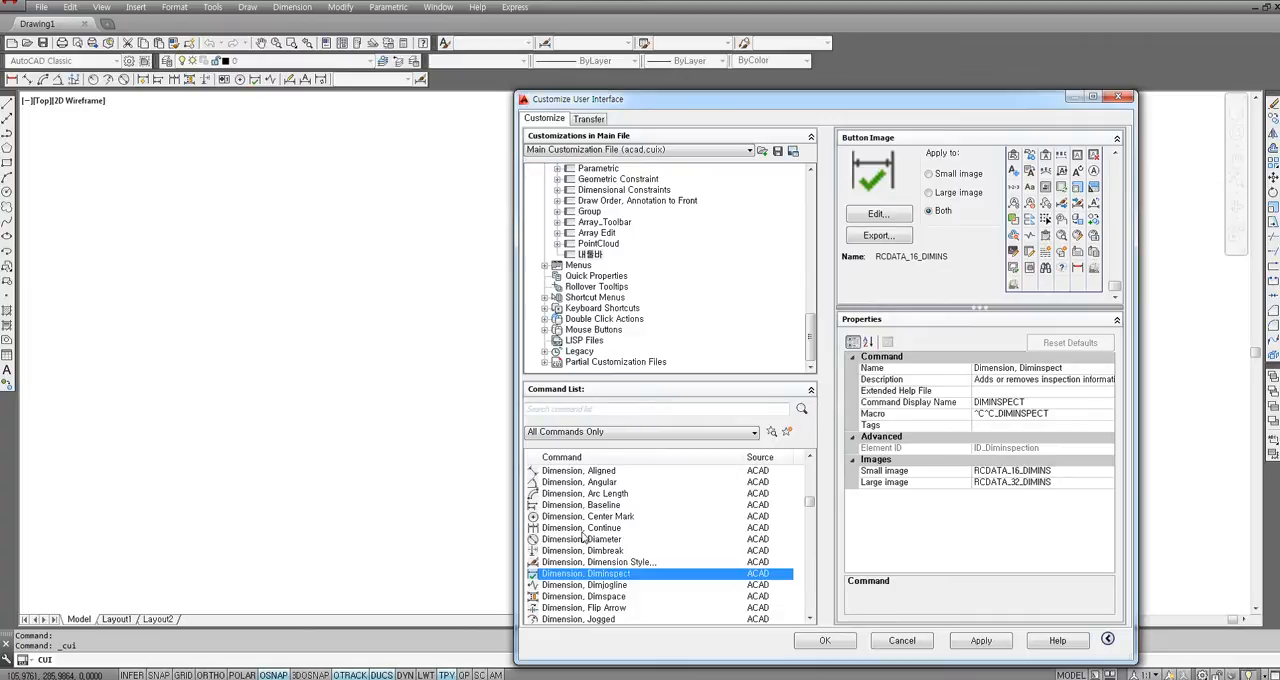
pyautogui.click(575, 586)
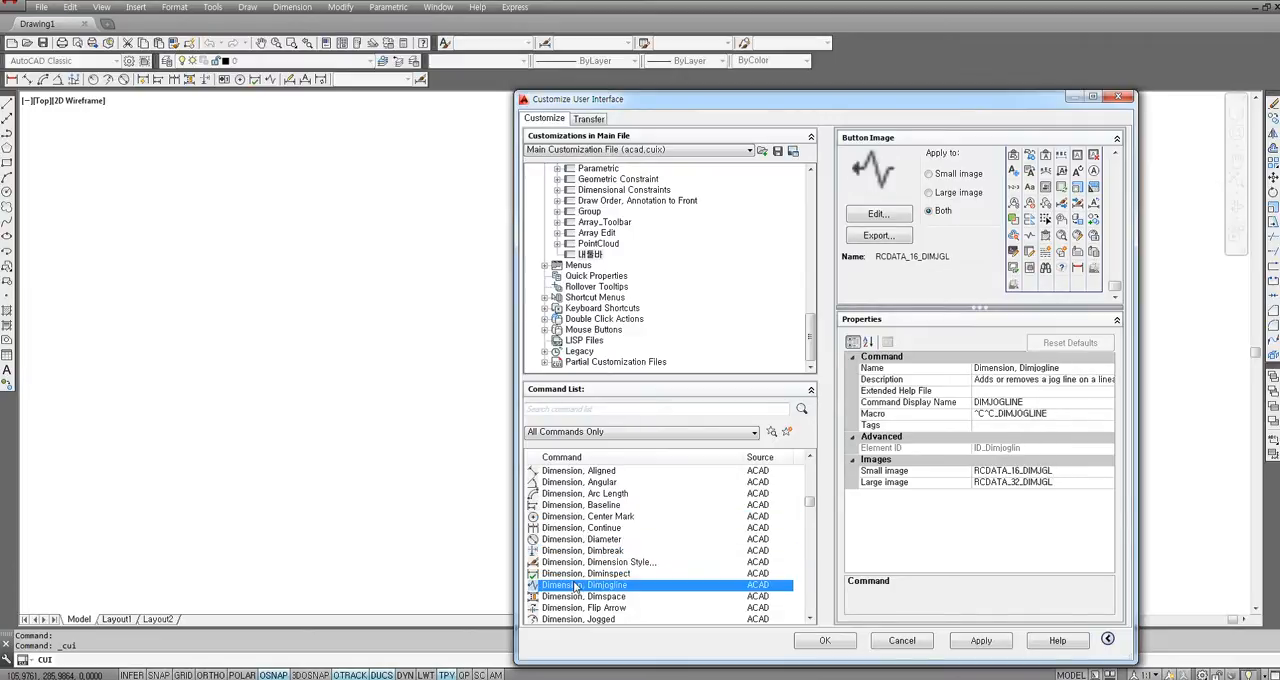
pyautogui.click(558, 494)
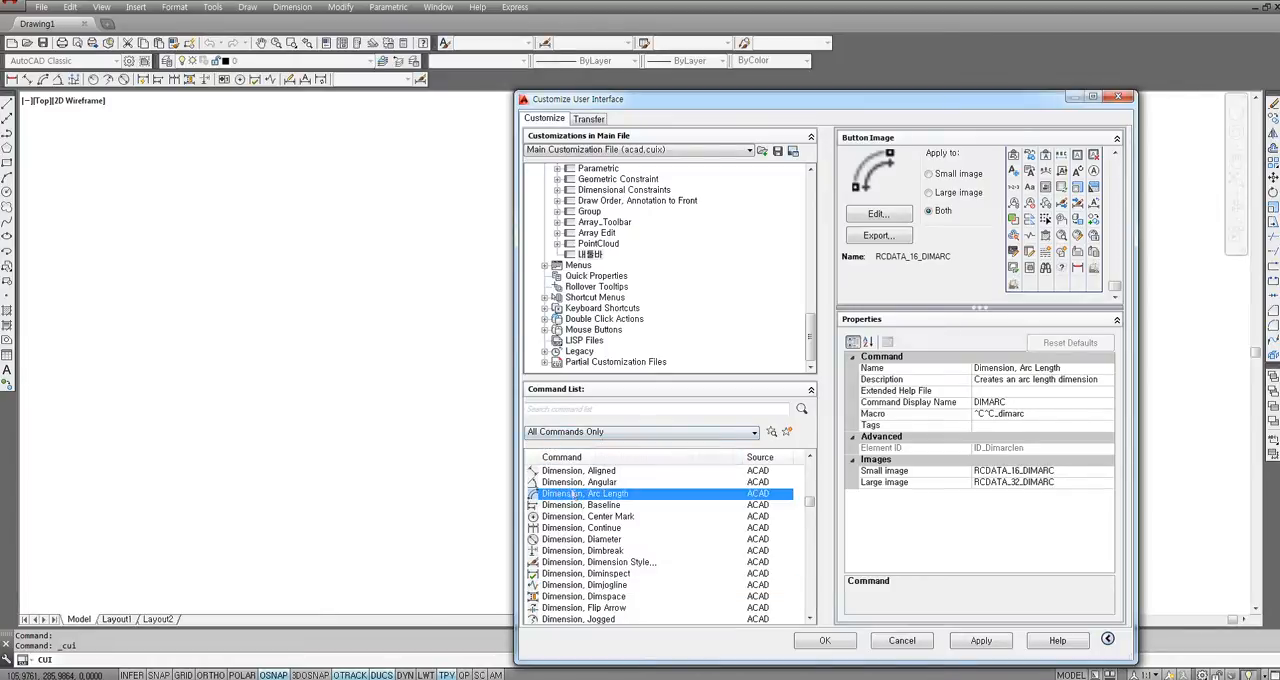
pyautogui.click(571, 540)
pyautogui.click(572, 563)
pyautogui.click(570, 586)
pyautogui.click(572, 551)
pyautogui.click(573, 529)
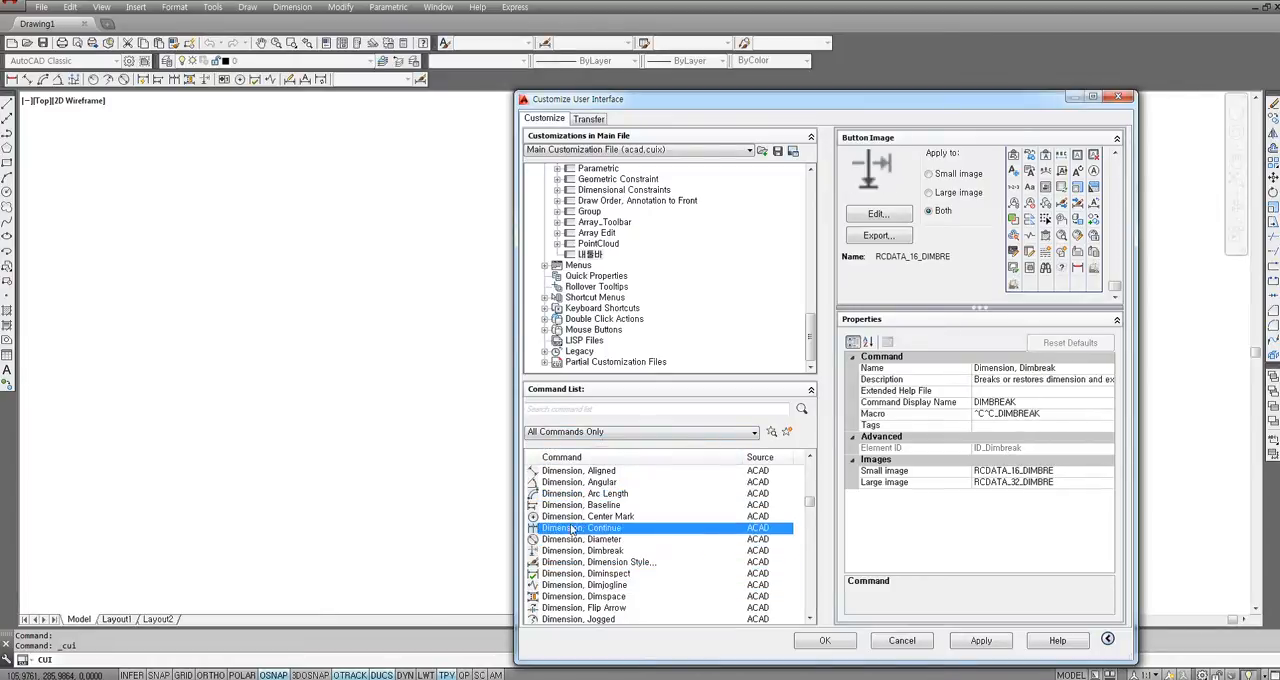
pyautogui.click(574, 496)
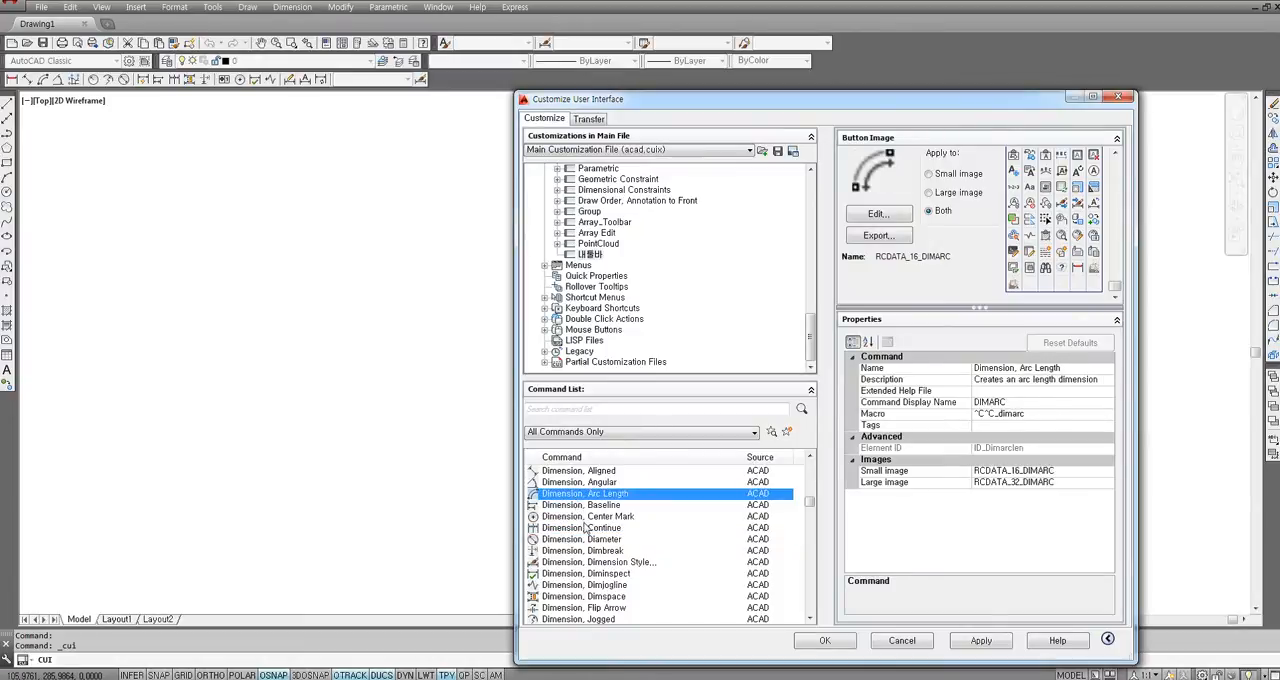
pyautogui.click(567, 540)
pyautogui.click(588, 562)
pyautogui.scroll(-2, 614, 557)
pyautogui.scroll(-3, 686, 566)
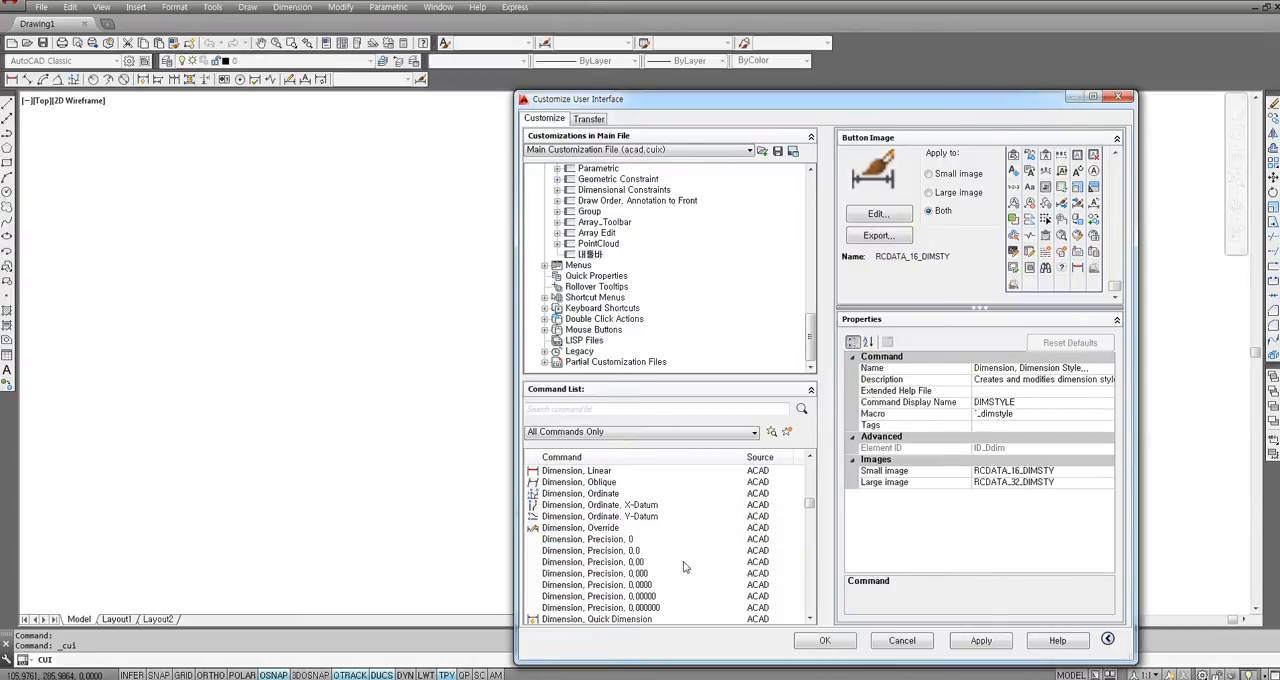
# Filter the command list to show only the Draw category.
pyautogui.moveTo(809, 506); pyautogui.dragTo(817, 483)
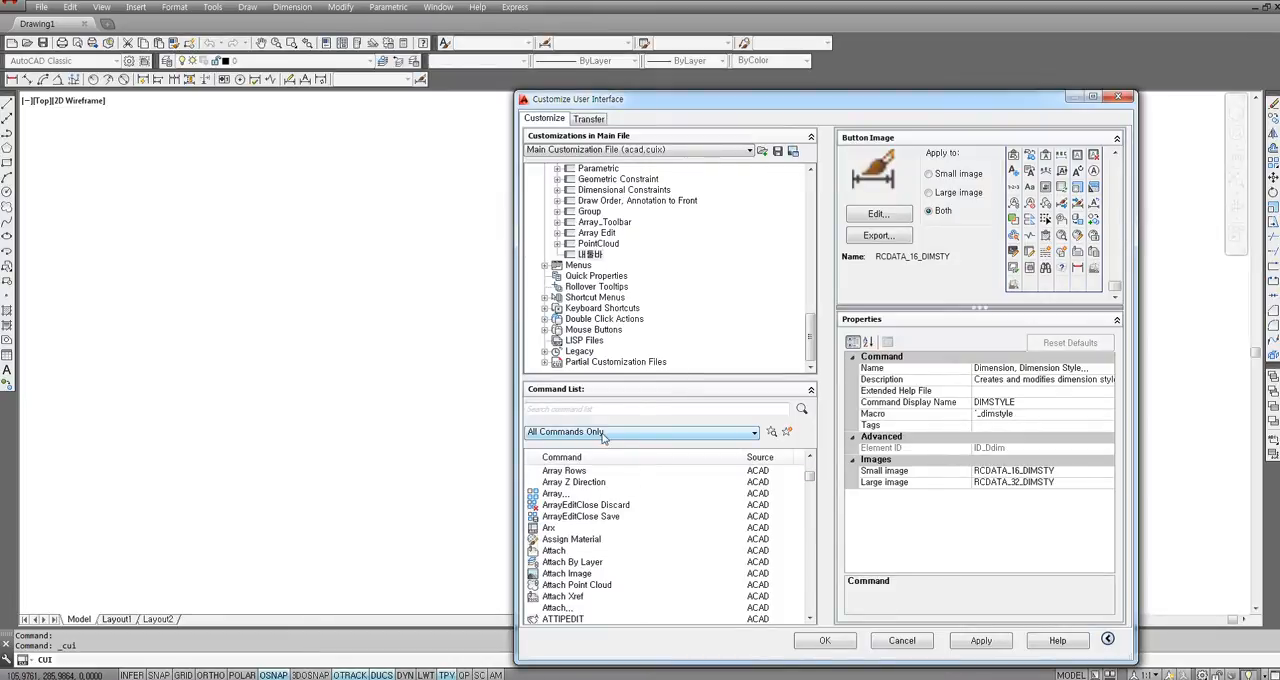
pyautogui.click(601, 436)
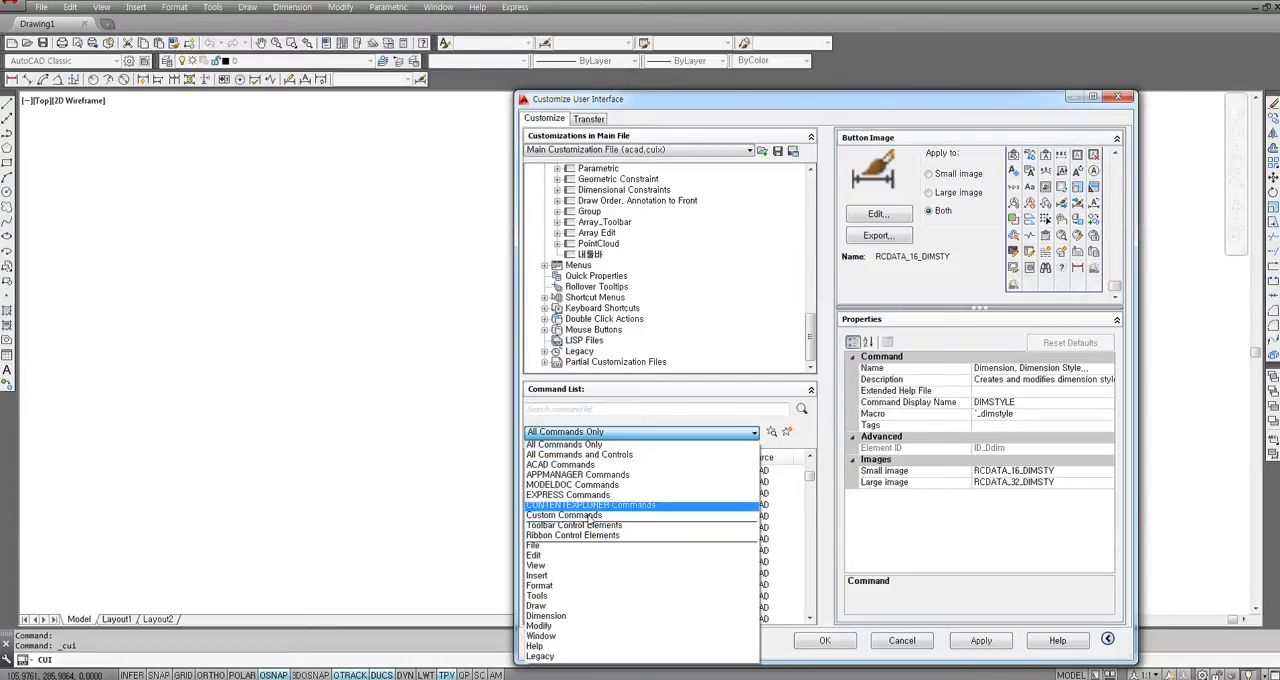
pyautogui.click(540, 607)
# Find the Line command among the Draw commands and add it to the 내툴바 toolbar.
pyautogui.click(566, 518)
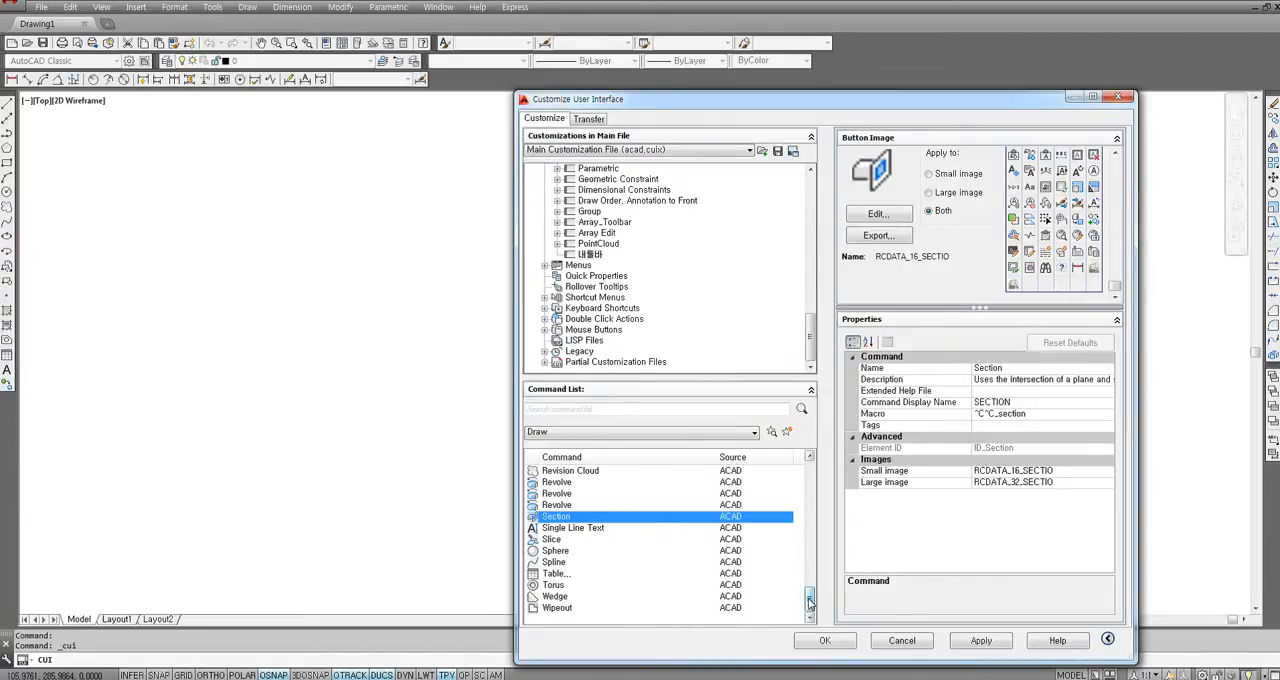
pyautogui.moveTo(810, 600); pyautogui.dragTo(818, 472)
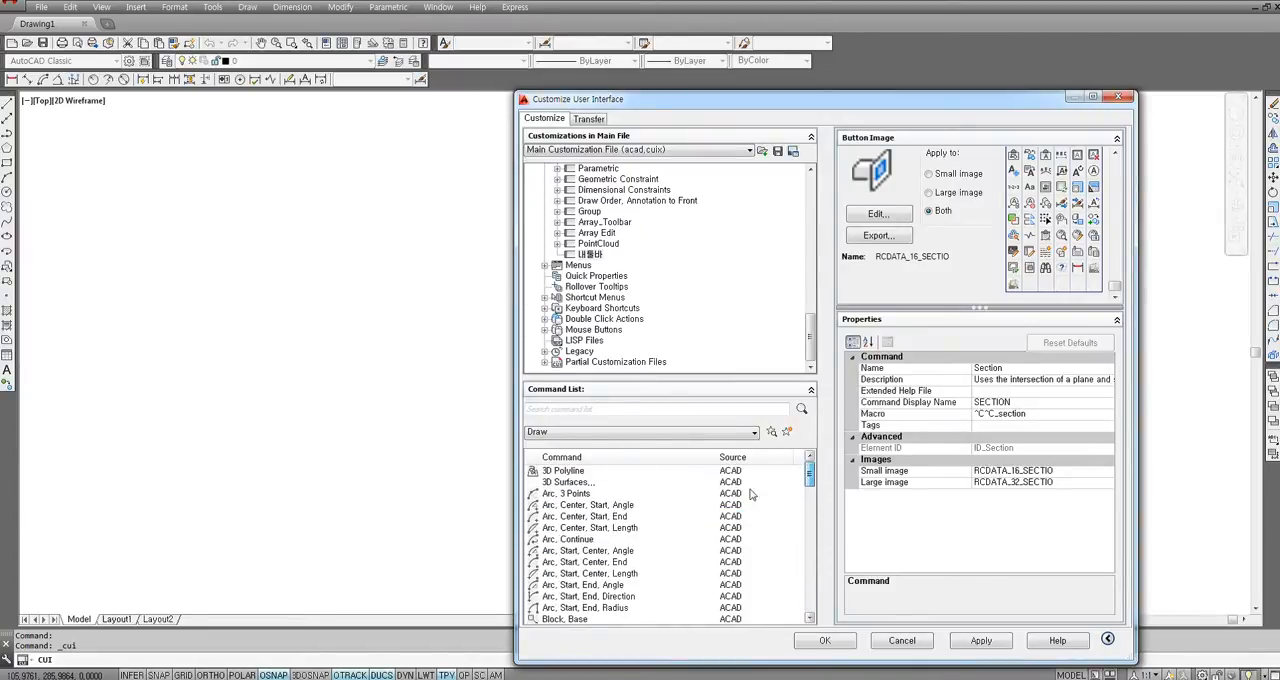
pyautogui.click(567, 484)
pyautogui.click(569, 474)
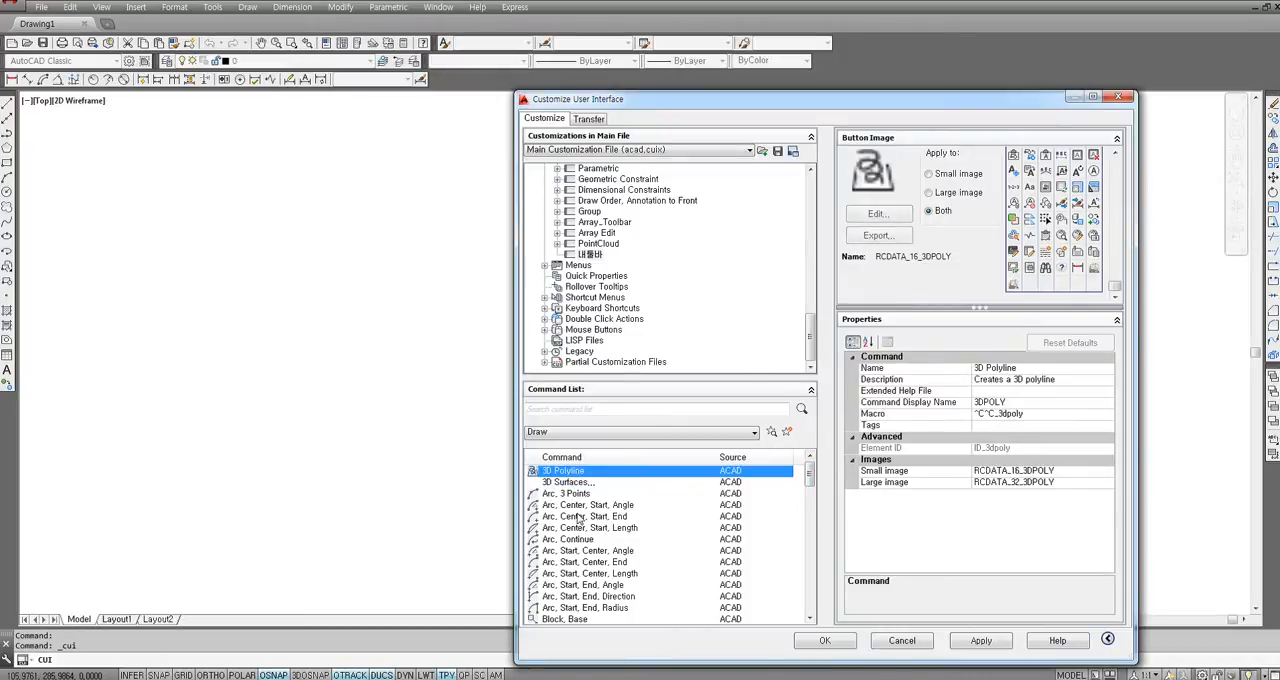
pyautogui.scroll(-5, 562, 508)
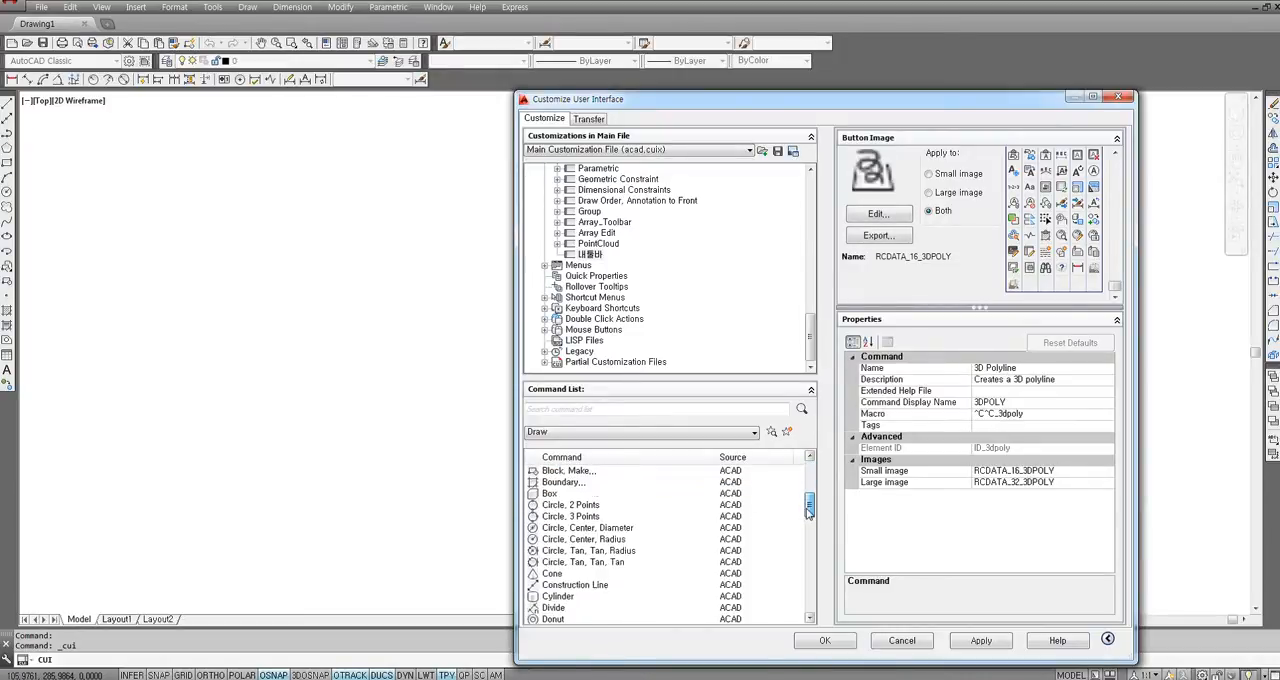
pyautogui.click(570, 494)
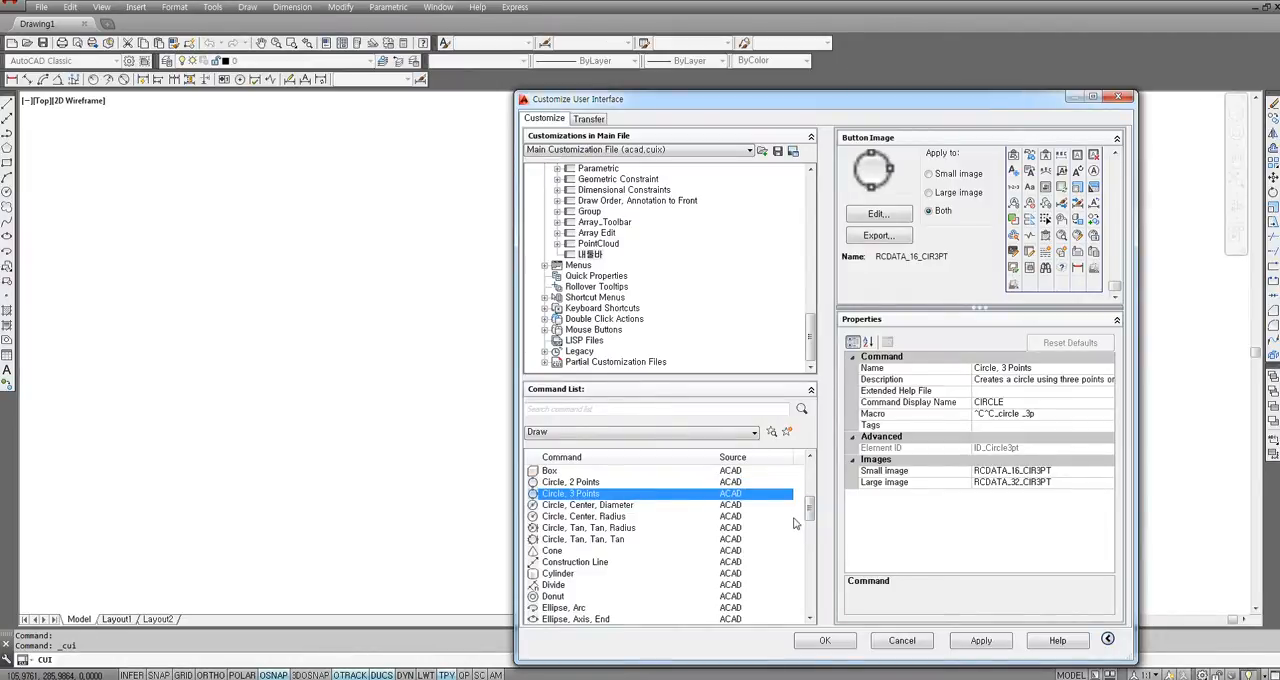
pyautogui.moveTo(810, 512); pyautogui.dragTo(810, 545)
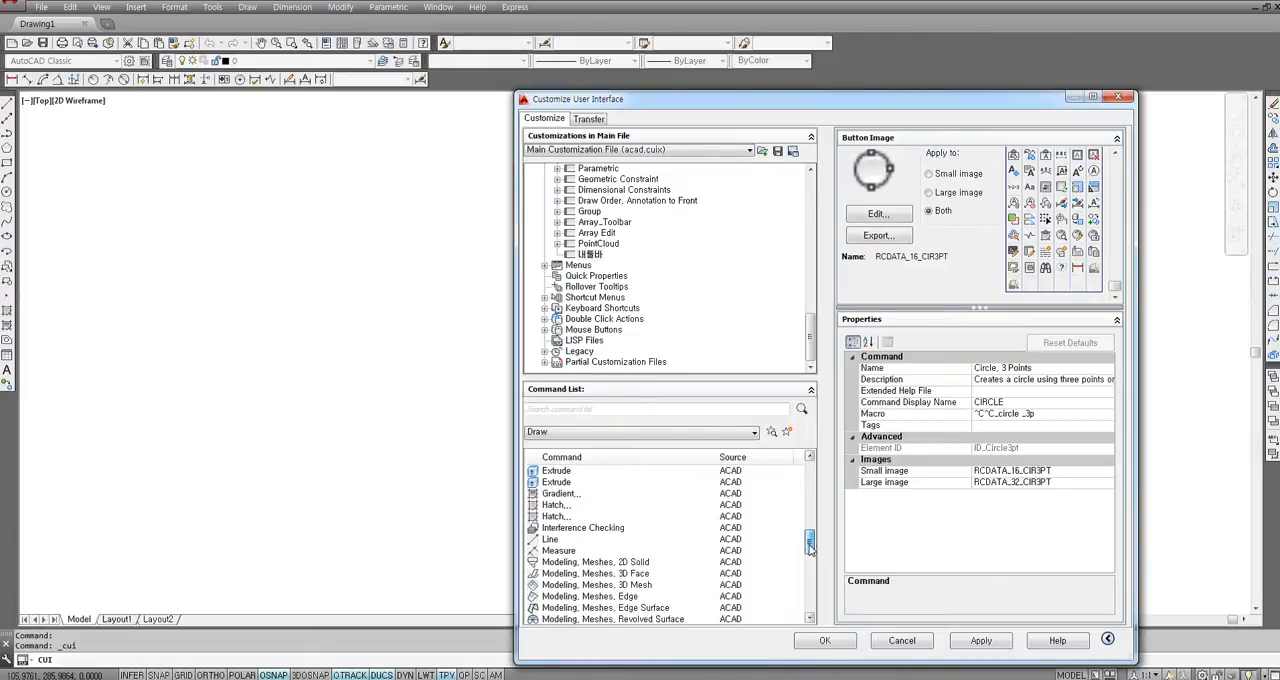
pyautogui.click(558, 542)
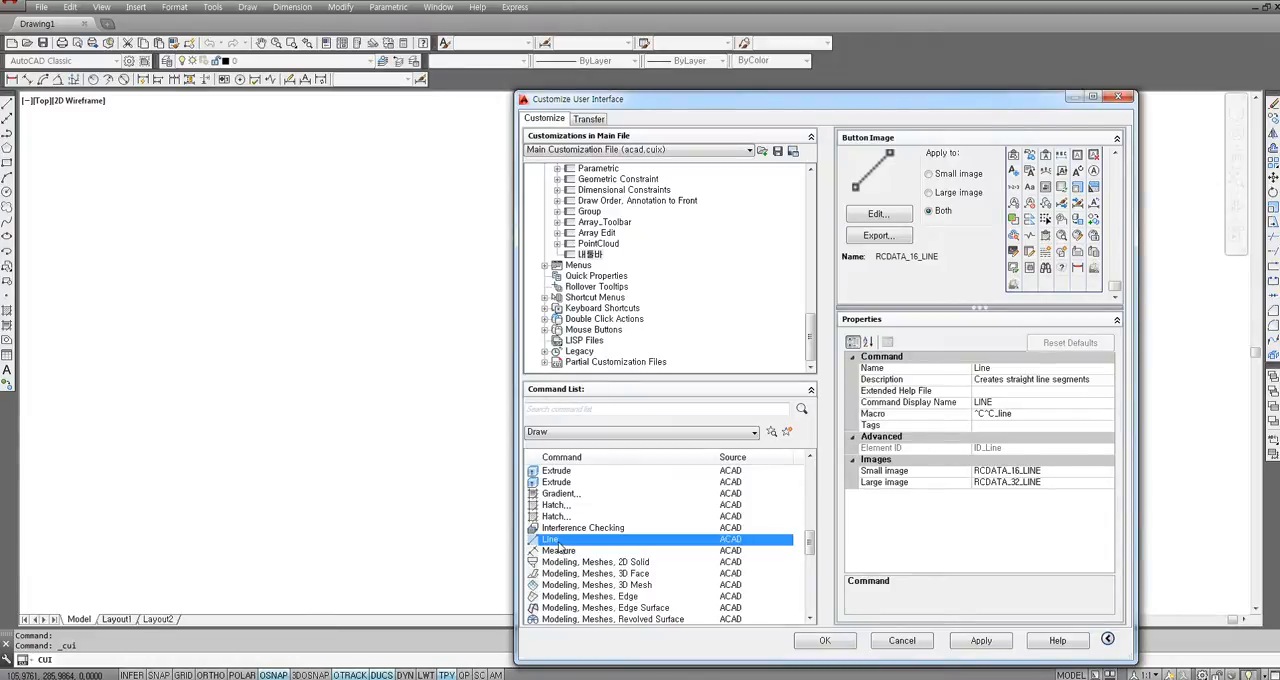
pyautogui.click(559, 543)
pyautogui.click(560, 552)
pyautogui.click(559, 543)
pyautogui.moveTo(563, 546); pyautogui.dragTo(597, 261)
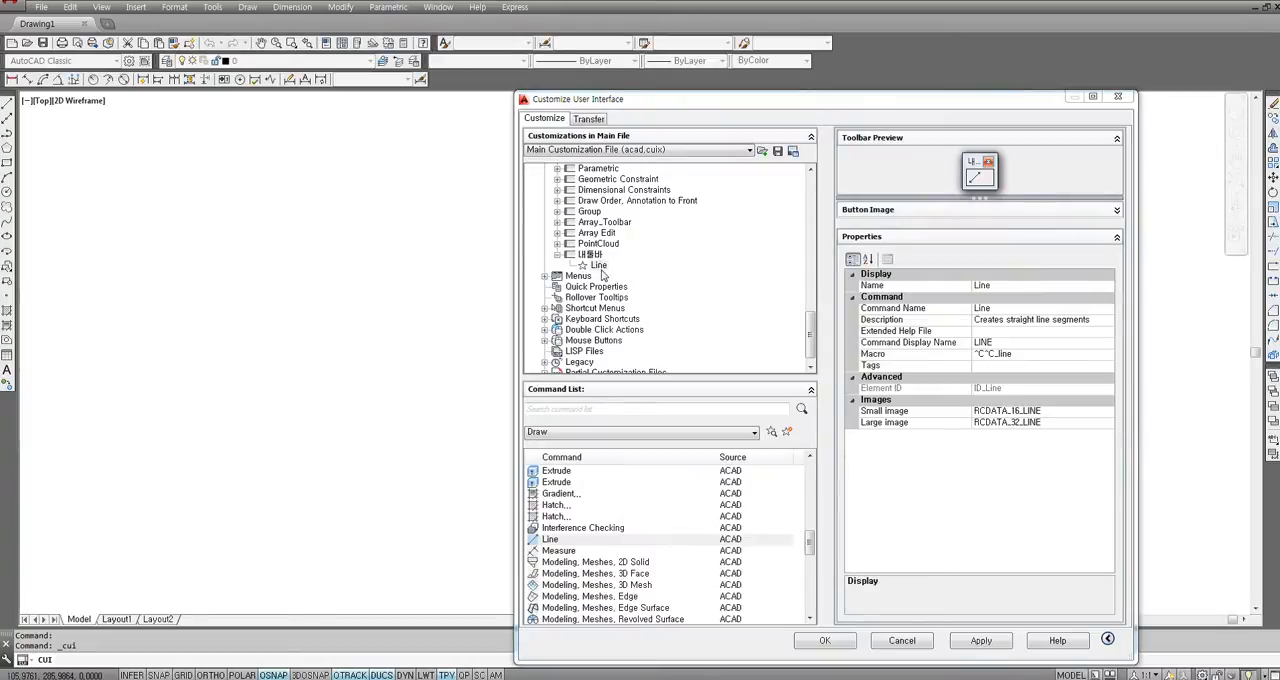
# Find the Circle, Center, Radius command among the Draw commands and add it to the 내툴바 toolbar below Line.
pyautogui.click(570, 563)
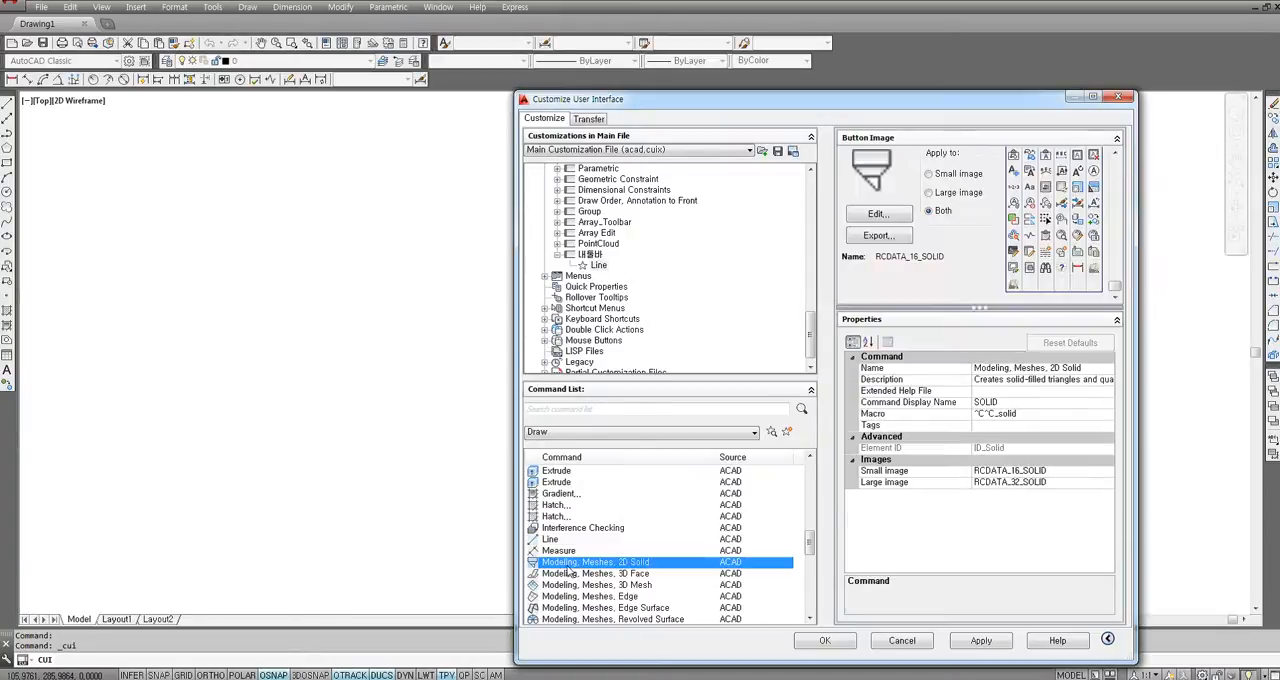
pyautogui.click(573, 529)
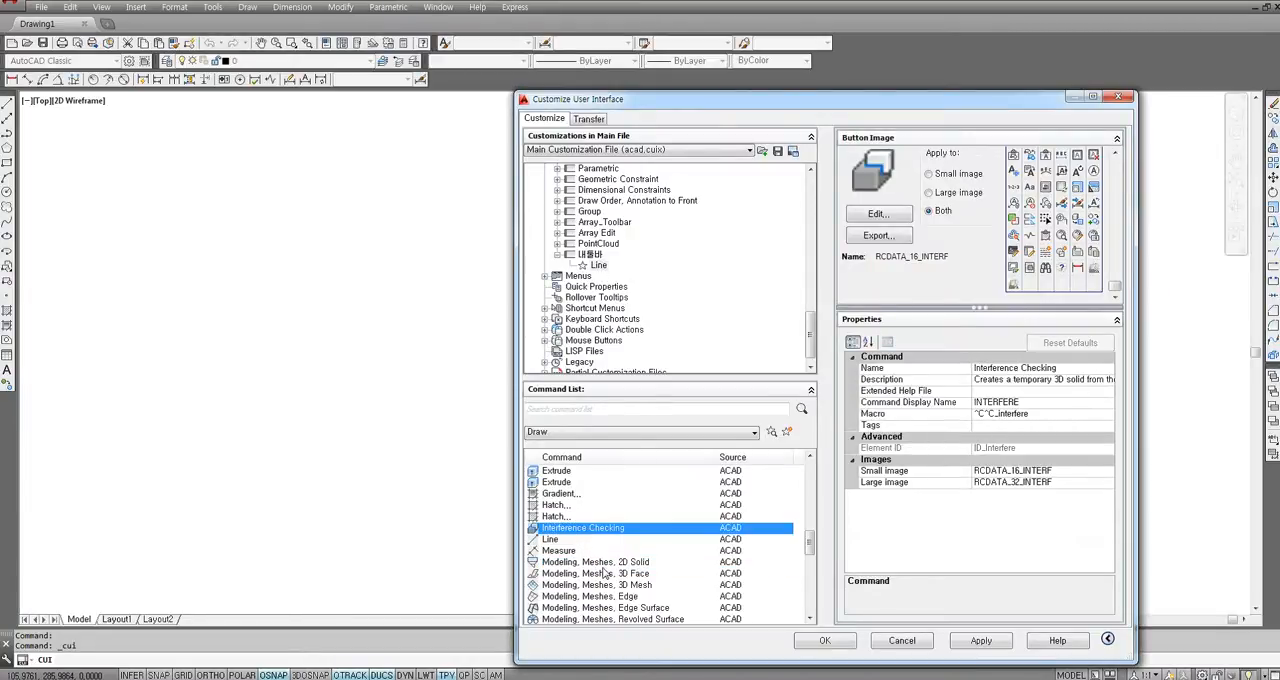
pyautogui.scroll(-3, 594, 551)
pyautogui.scroll(8, 594, 551)
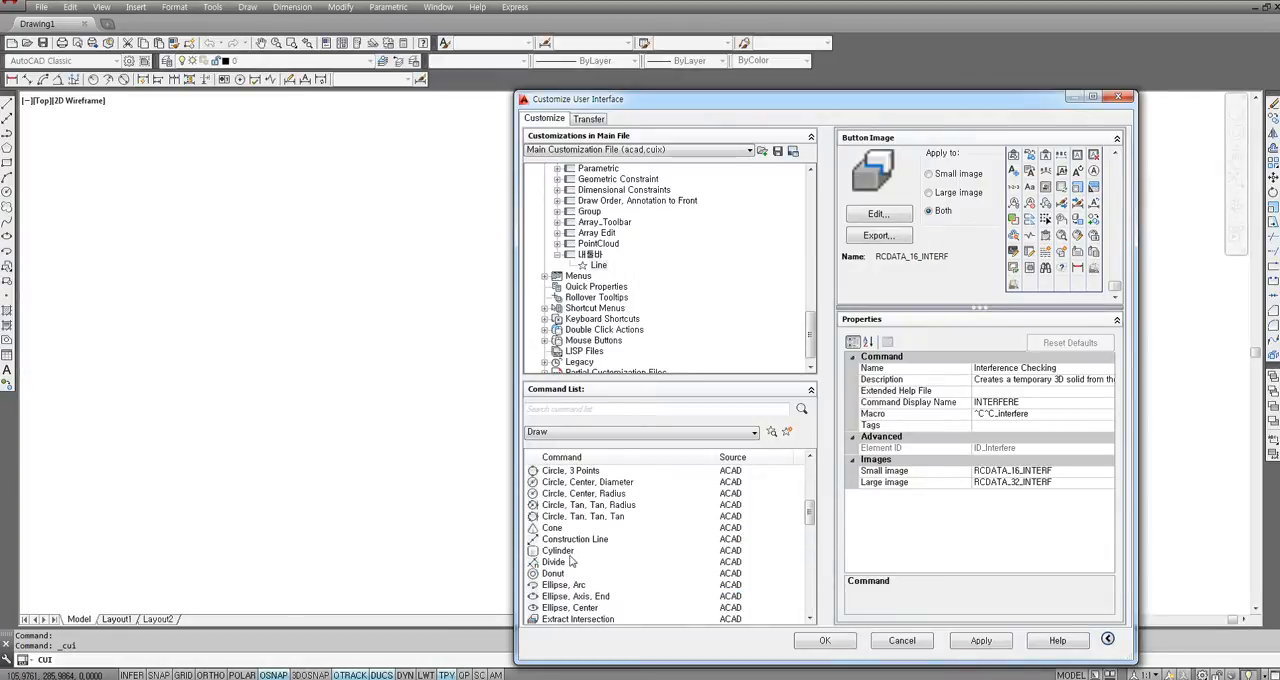
pyautogui.scroll(3, 590, 565)
pyautogui.scroll(-1, 586, 564)
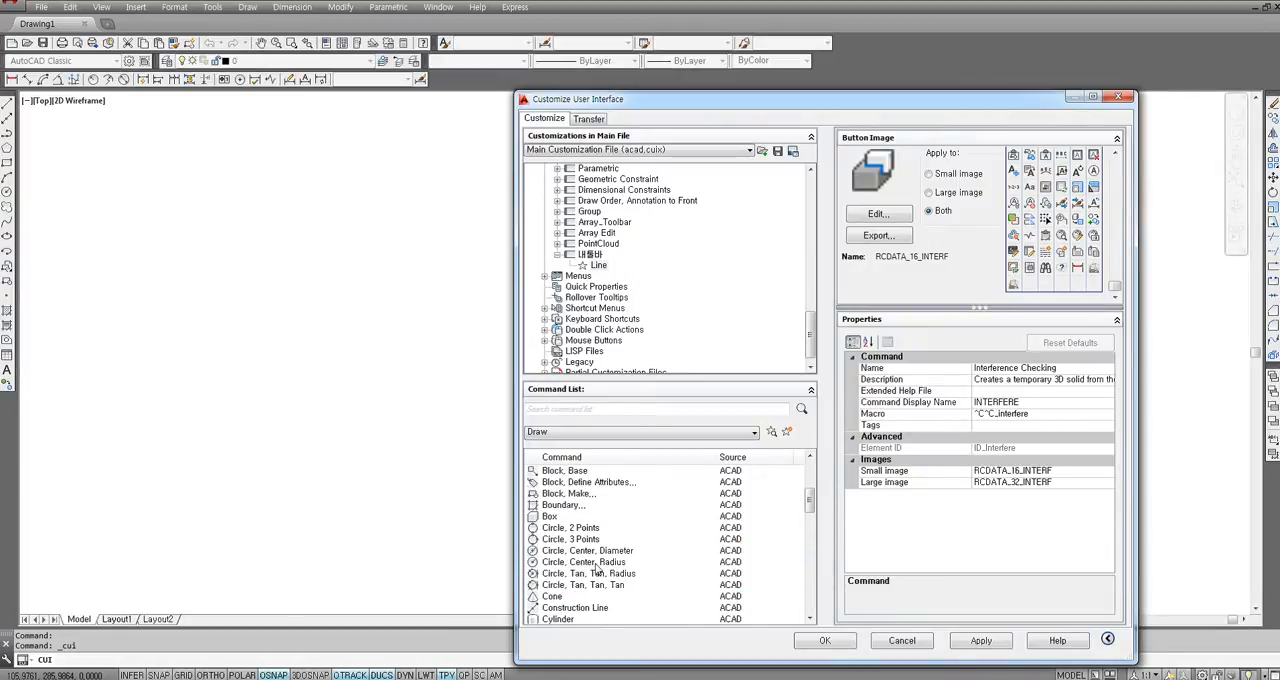
pyautogui.scroll(-1, 586, 564)
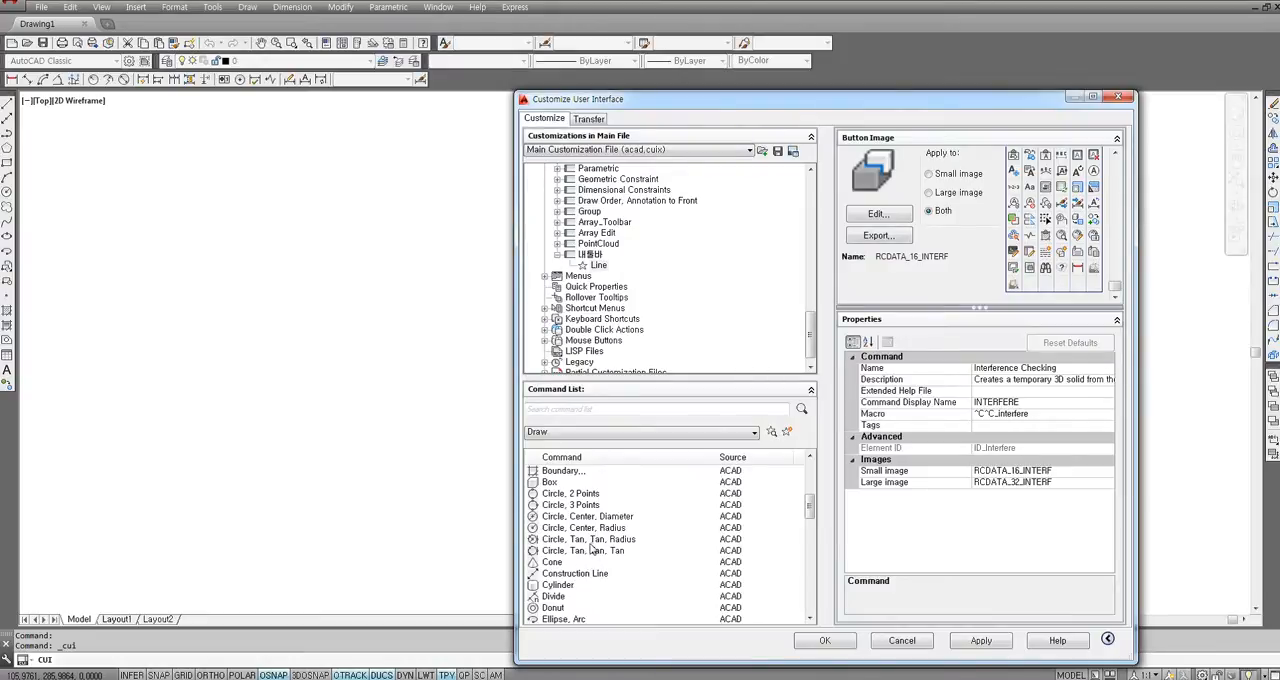
pyautogui.click(612, 529)
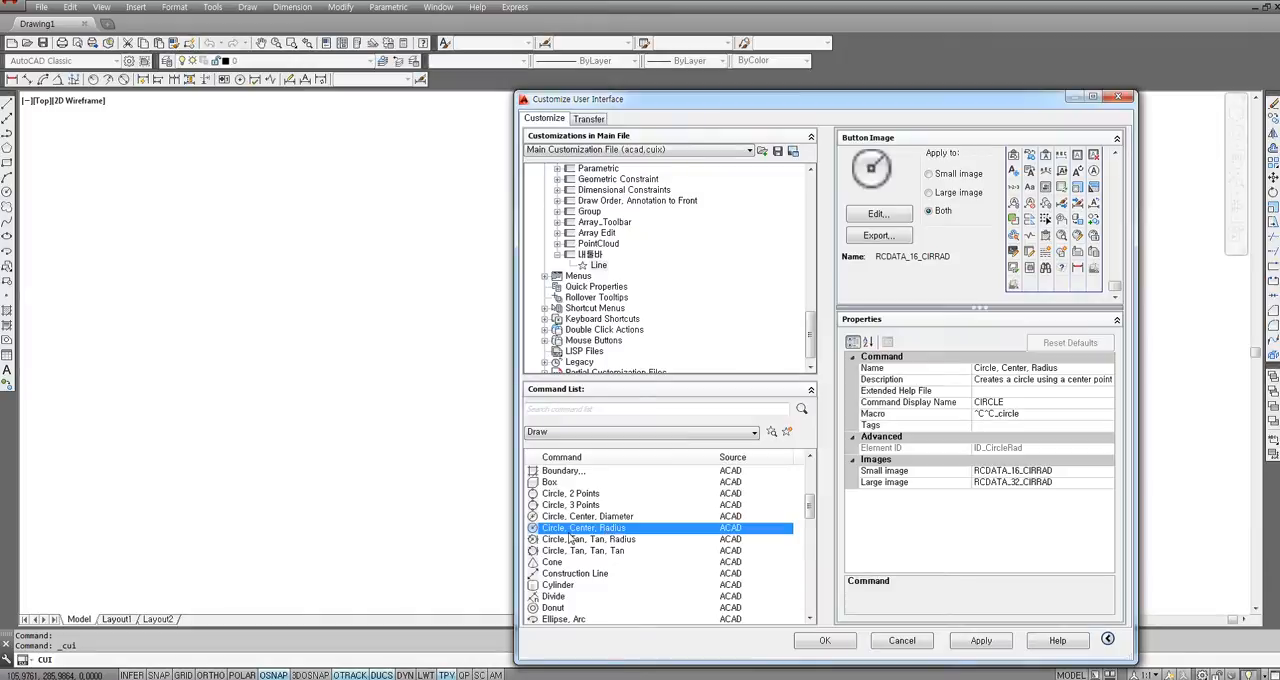
pyautogui.moveTo(581, 536); pyautogui.dragTo(598, 264)
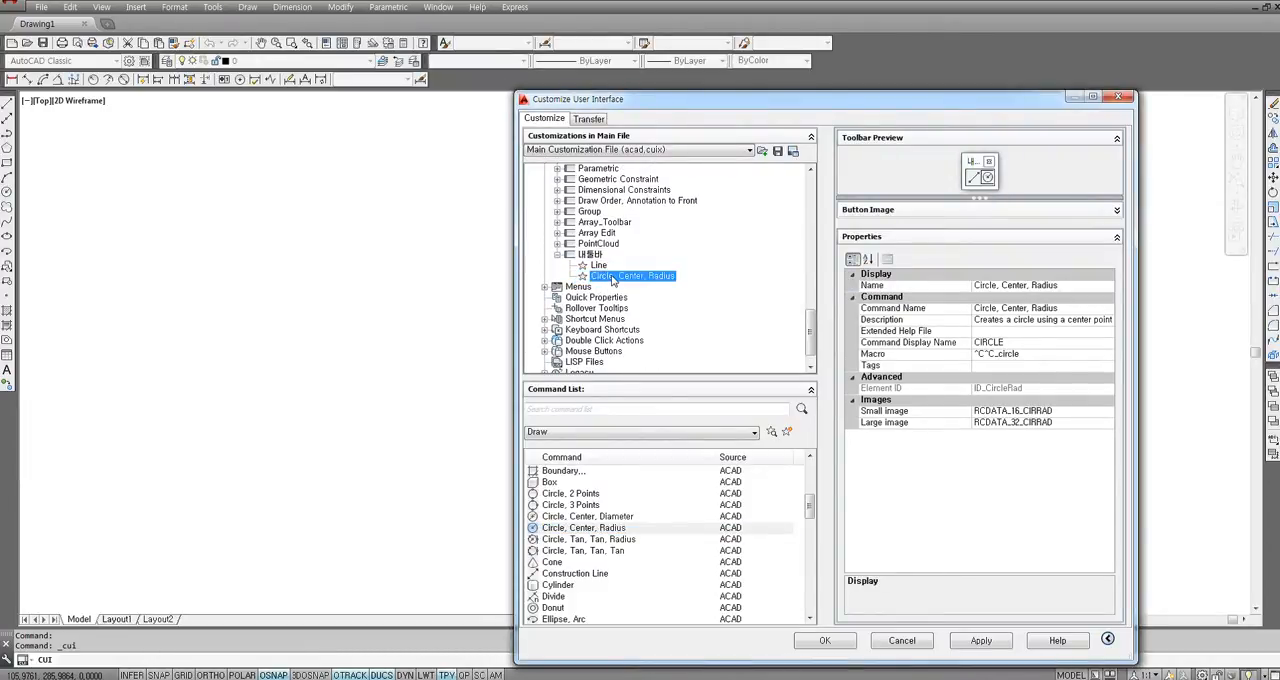
# Check the properties and toolbar positions of the Line and Circle, Center, Radius commands in 내툴바.
pyautogui.click(598, 265)
pyautogui.click(610, 276)
pyautogui.click(598, 266)
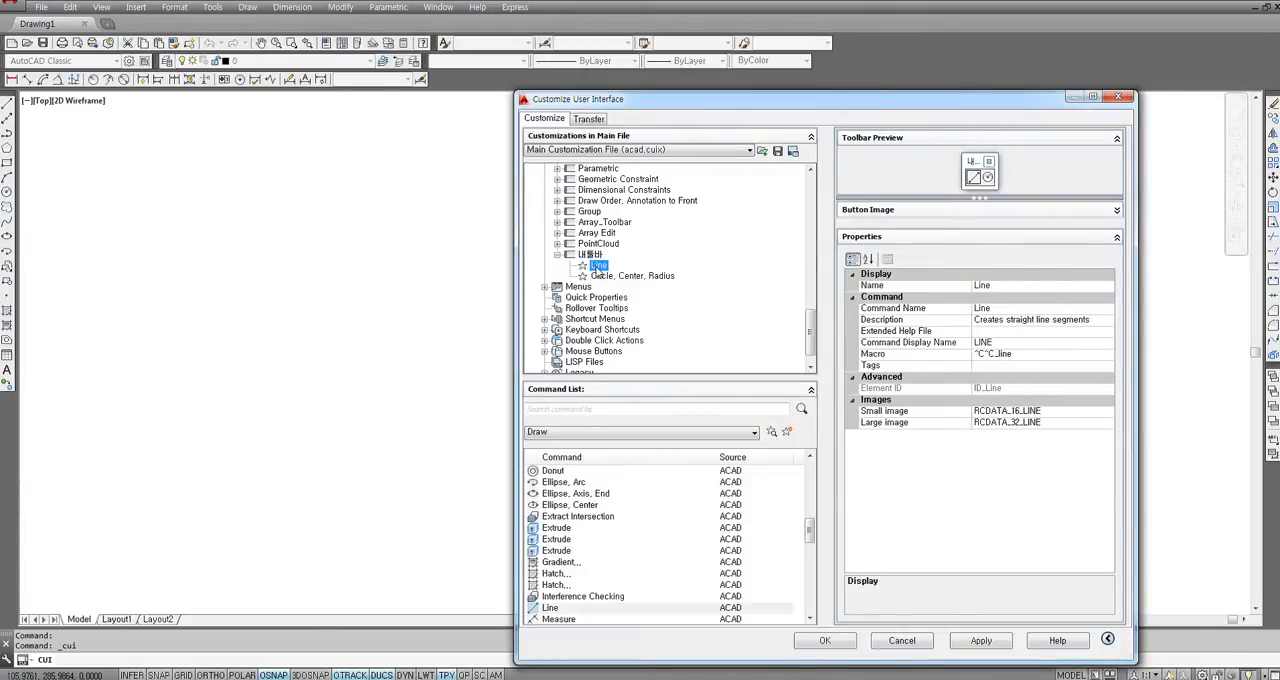
pyautogui.click(606, 276)
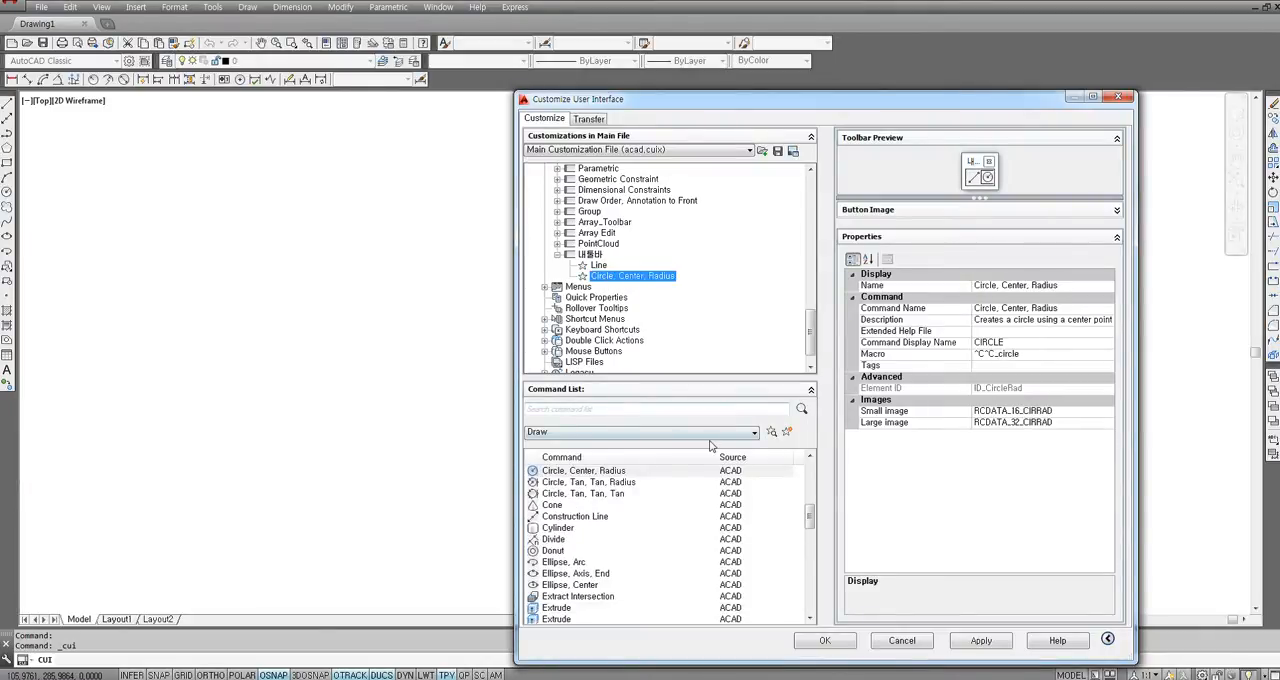
# Filter the command list to show only the Dimension category.
pyautogui.click(543, 433)
pyautogui.click(549, 433)
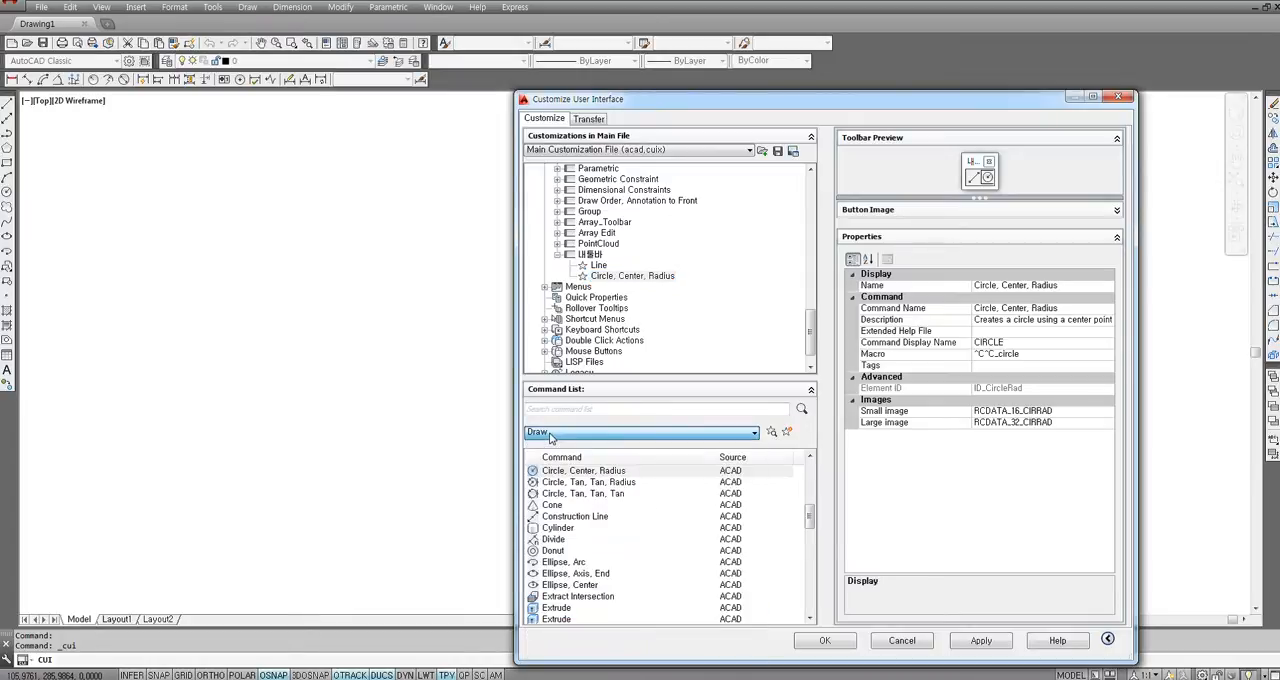
pyautogui.click(549, 433)
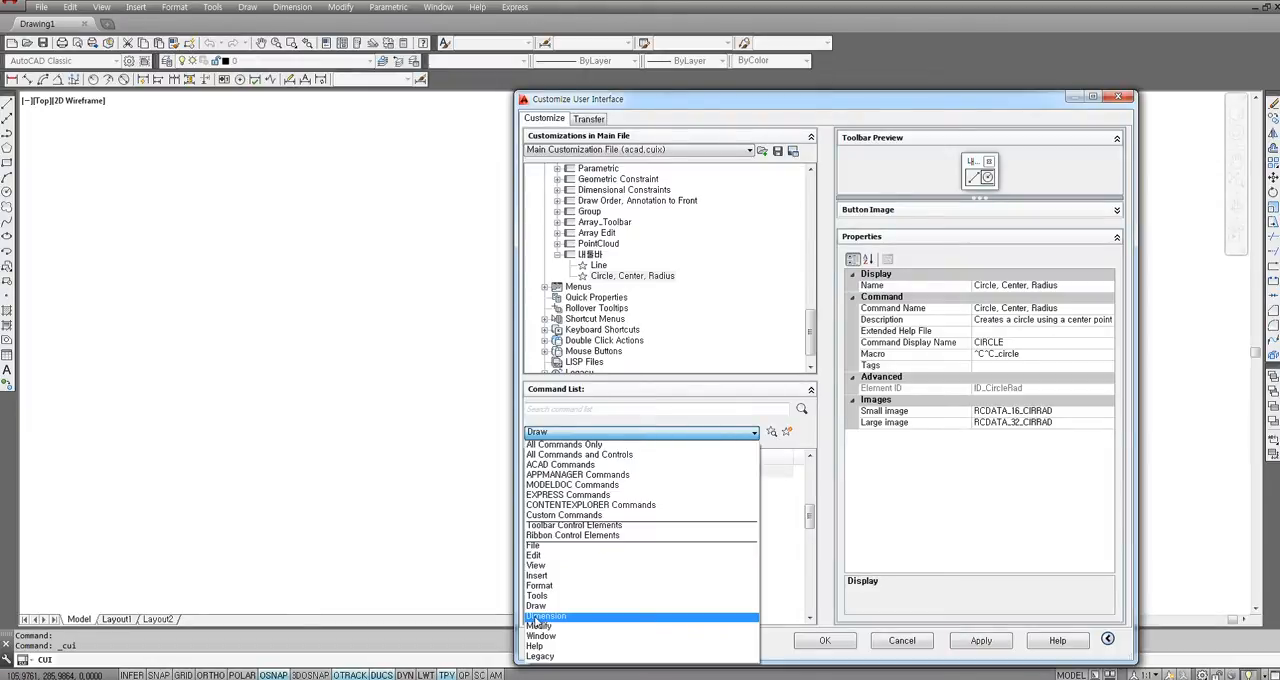
pyautogui.click(540, 617)
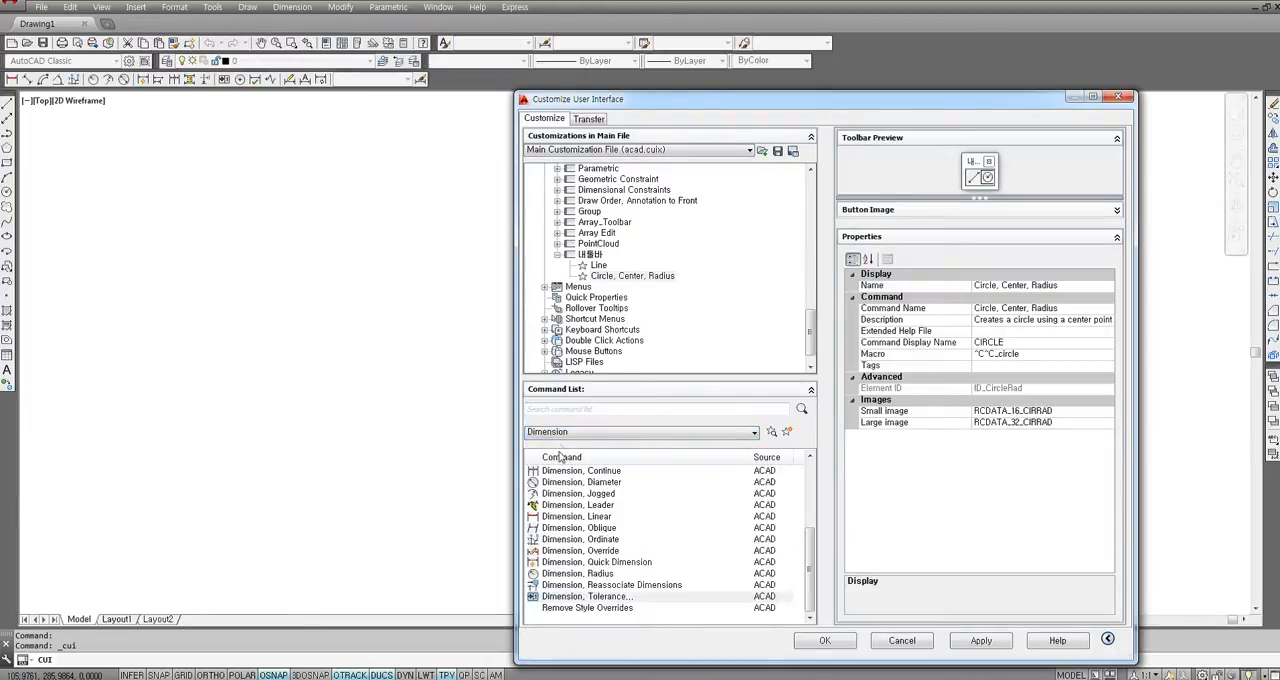
# Find the Dimension, Diameter command among the Dimension commands and add it to the 내툴바 toolbar below Circle, Center, Radius.
pyautogui.click(564, 518)
pyautogui.click(571, 551)
pyautogui.click(571, 518)
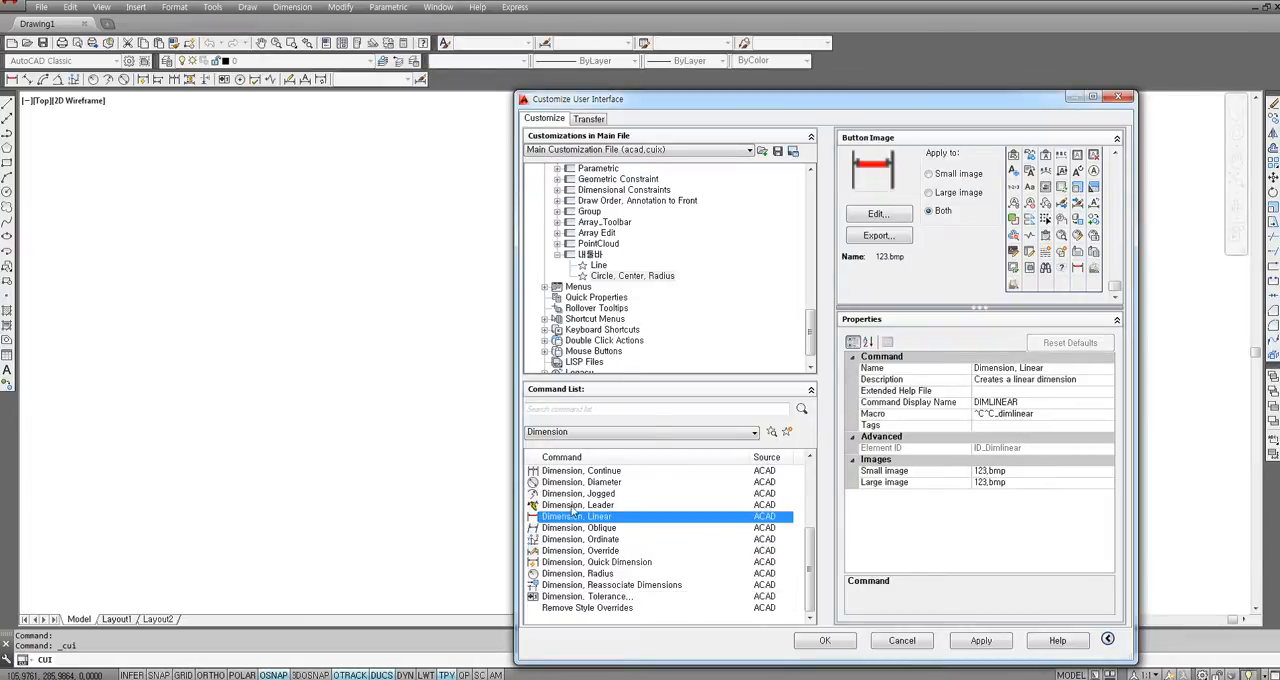
pyautogui.click(575, 495)
pyautogui.click(577, 471)
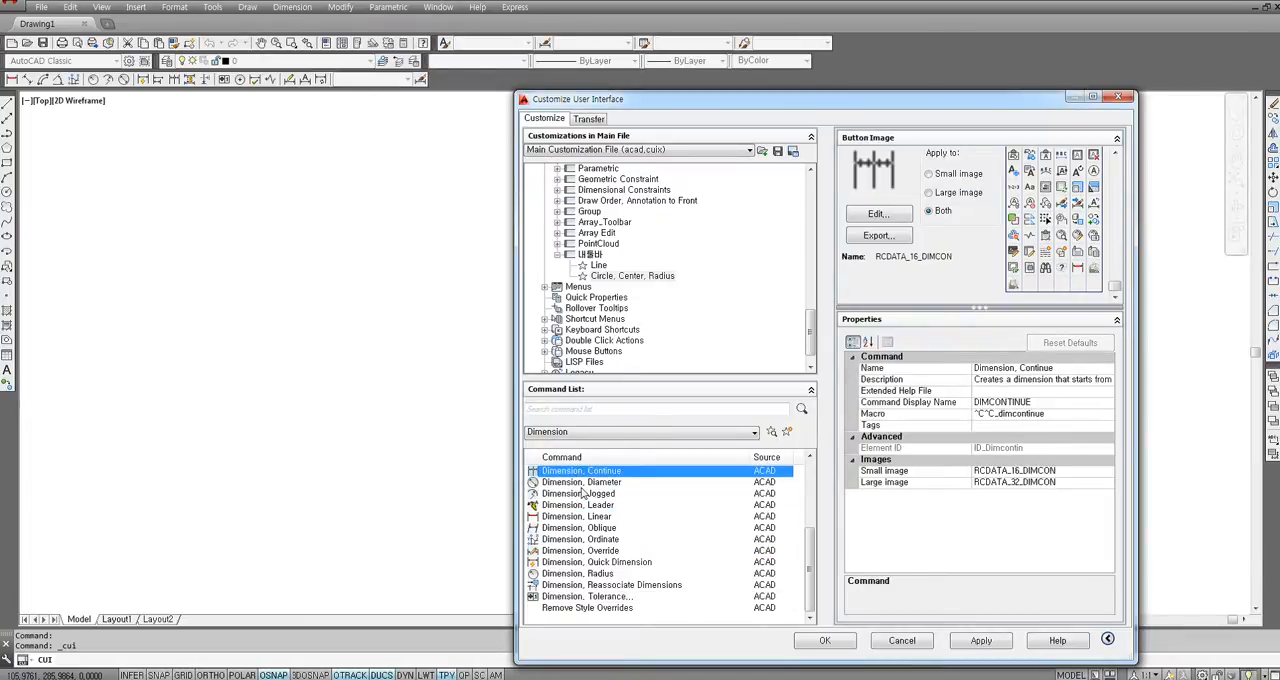
pyautogui.click(590, 483)
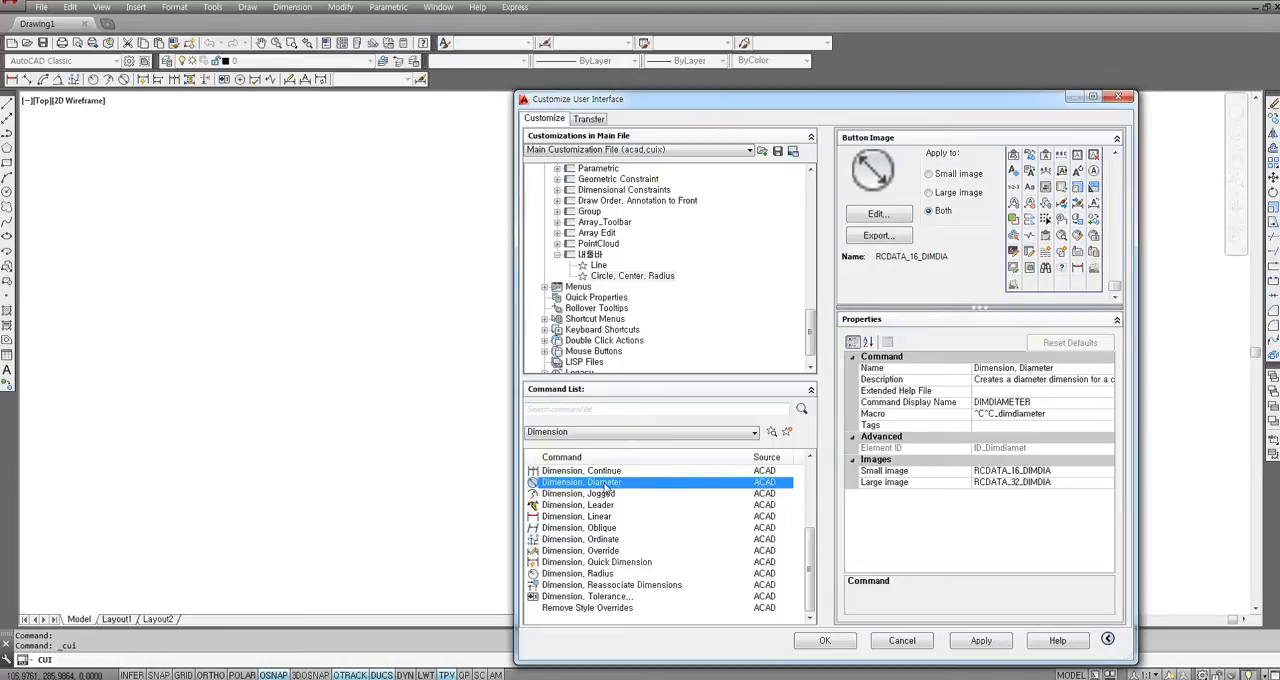
pyautogui.moveTo(606, 488); pyautogui.dragTo(629, 265)
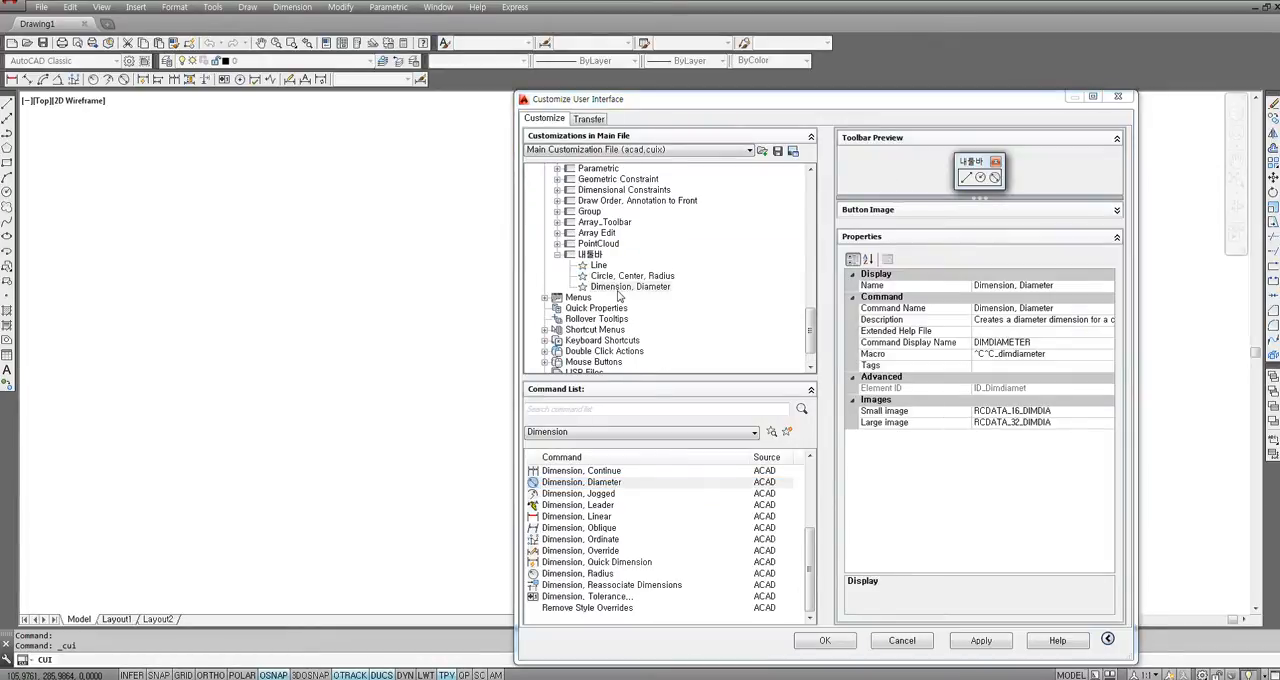
# Find the Dimension, Radius command and add it to the 내툴바 toolbar below Dimension, Diameter.
pyautogui.click(605, 528)
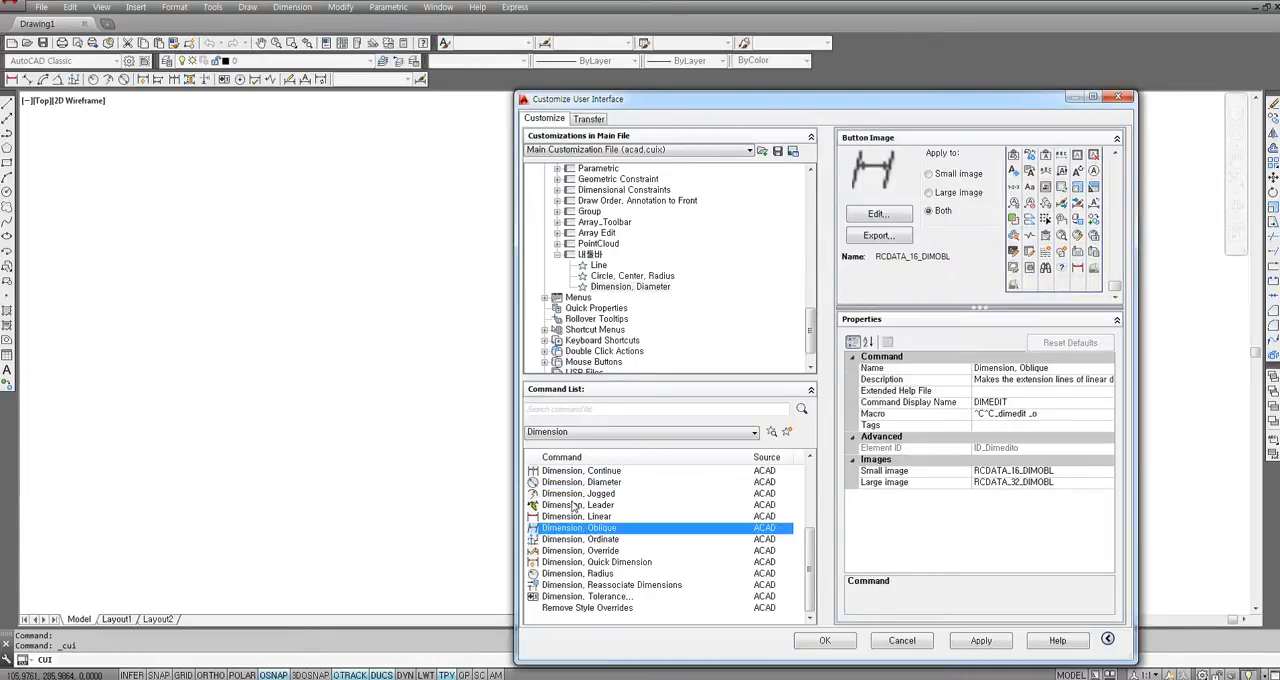
pyautogui.click(562, 576)
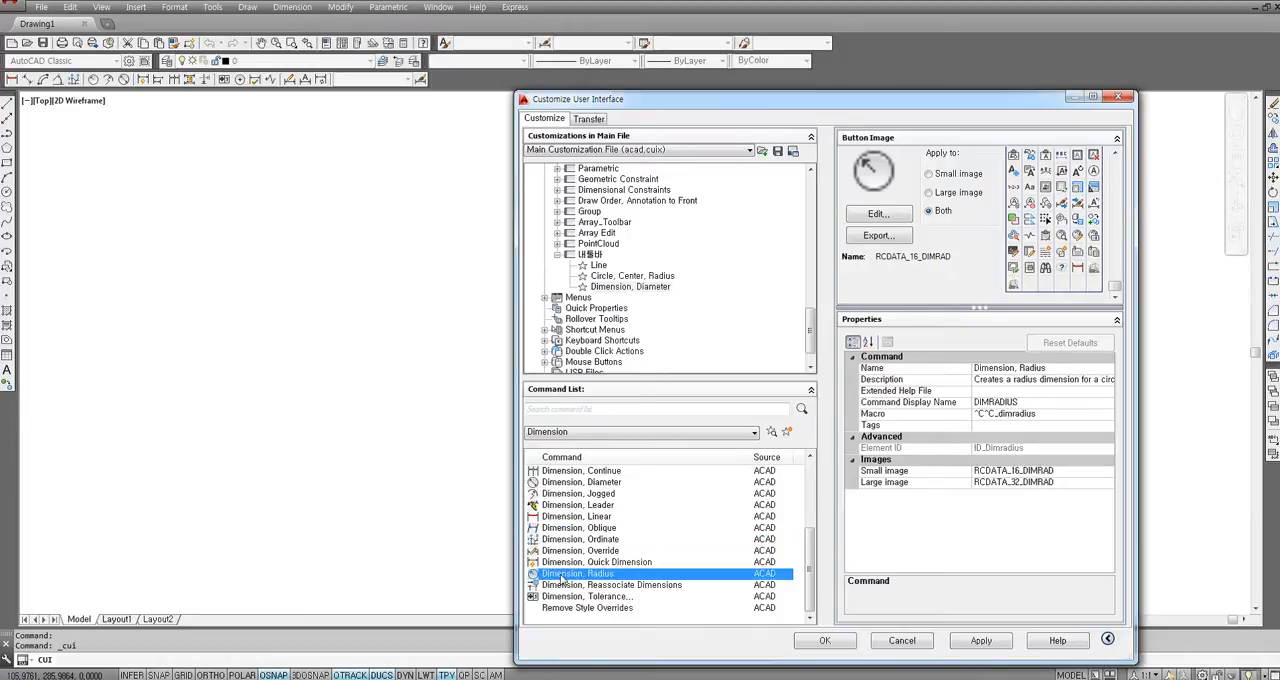
pyautogui.moveTo(562, 578); pyautogui.dragTo(644, 264)
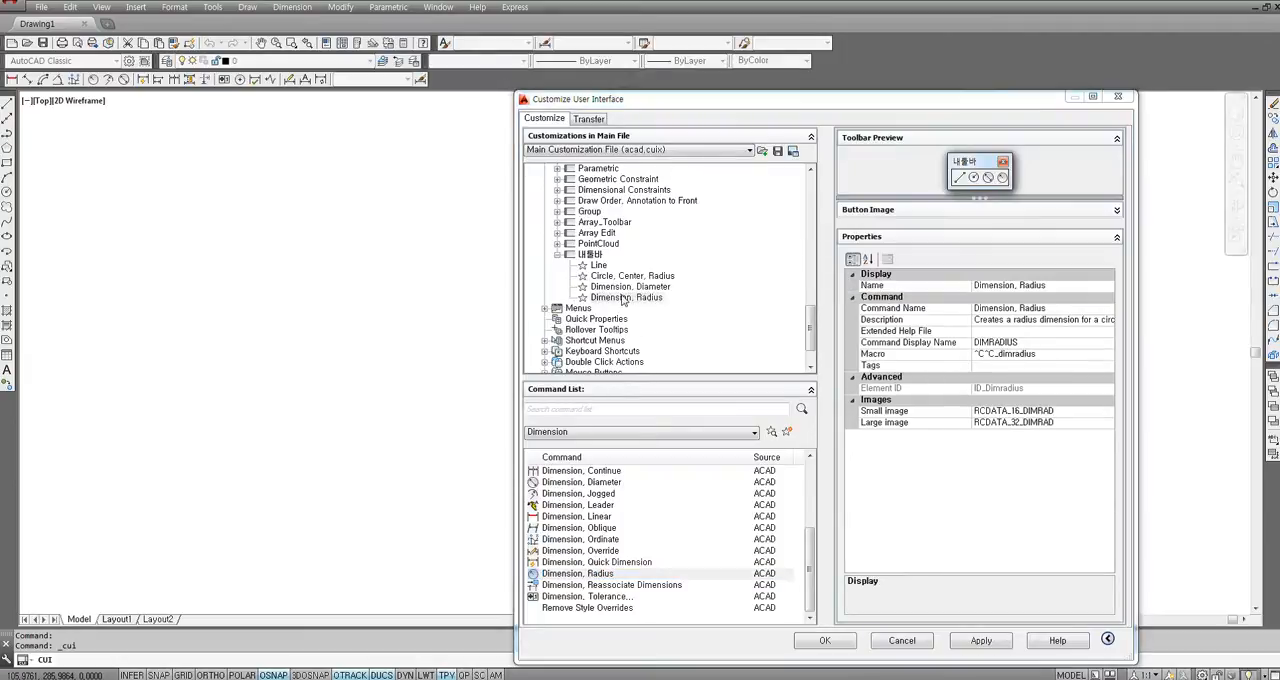
# Select the 내툴바 toolbar, apply the interface customizations, and close the customization dialog.
pyautogui.click(592, 255)
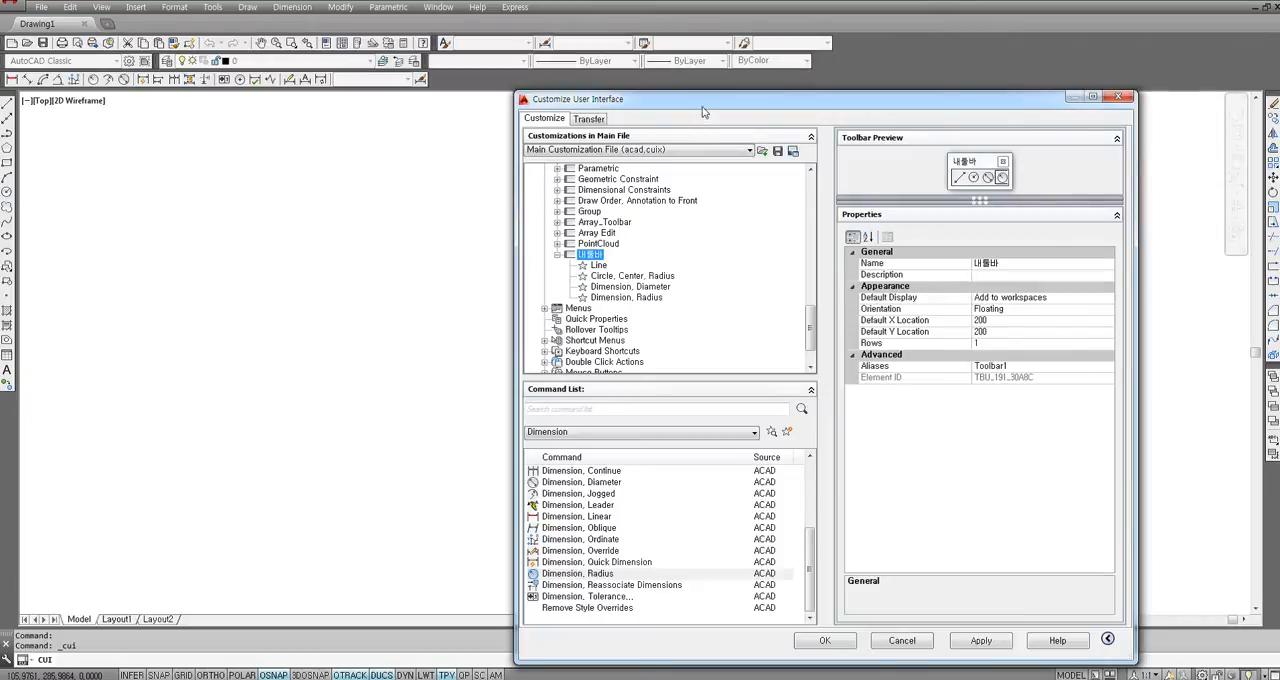
pyautogui.moveTo(702, 101); pyautogui.dragTo(638, 21)
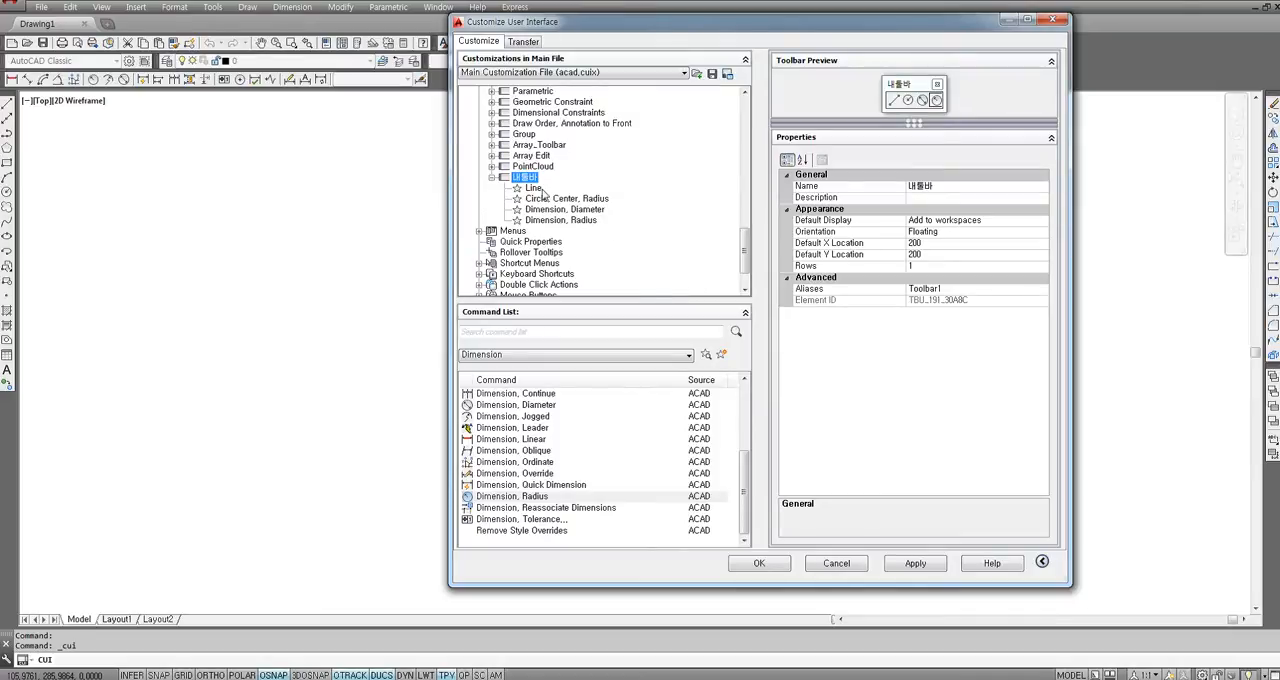
pyautogui.click(916, 566)
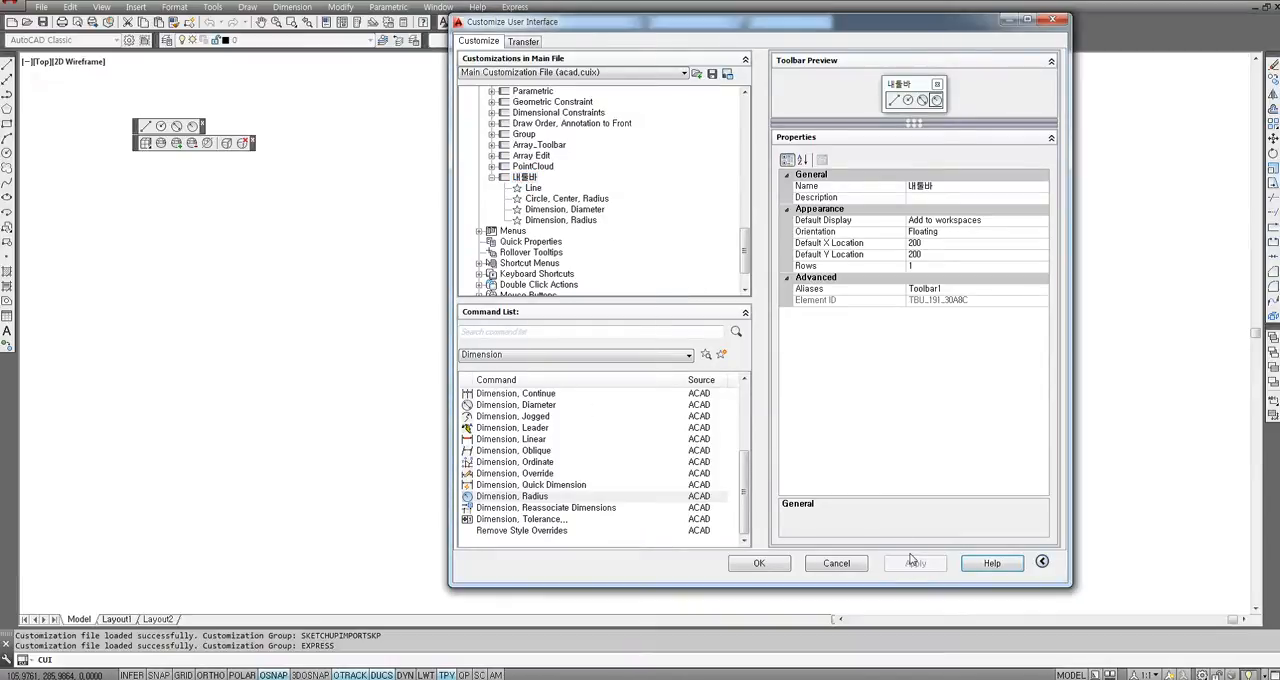
pyautogui.click(782, 568)
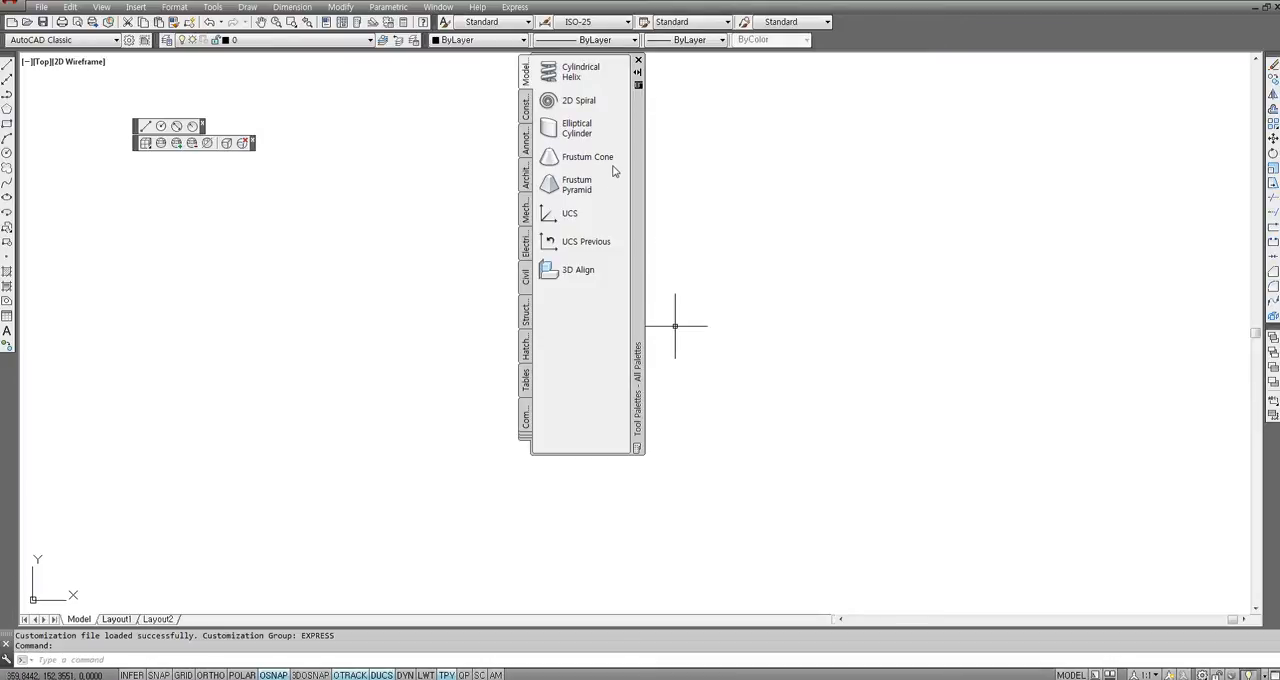
# Close the Tool Palettes and the other floating toolbar, and dock 내툴바 beneath the layer toolbar.
pyautogui.click(638, 63)
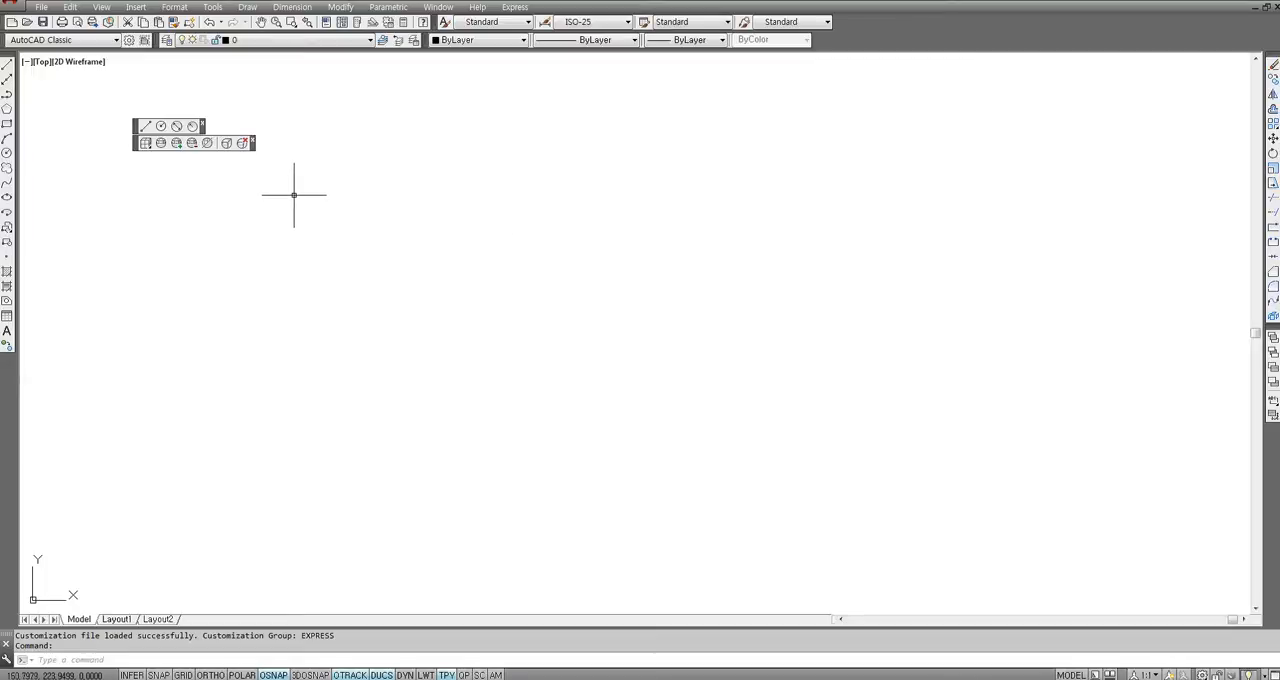
pyautogui.moveTo(252, 150); pyautogui.dragTo(366, 77)
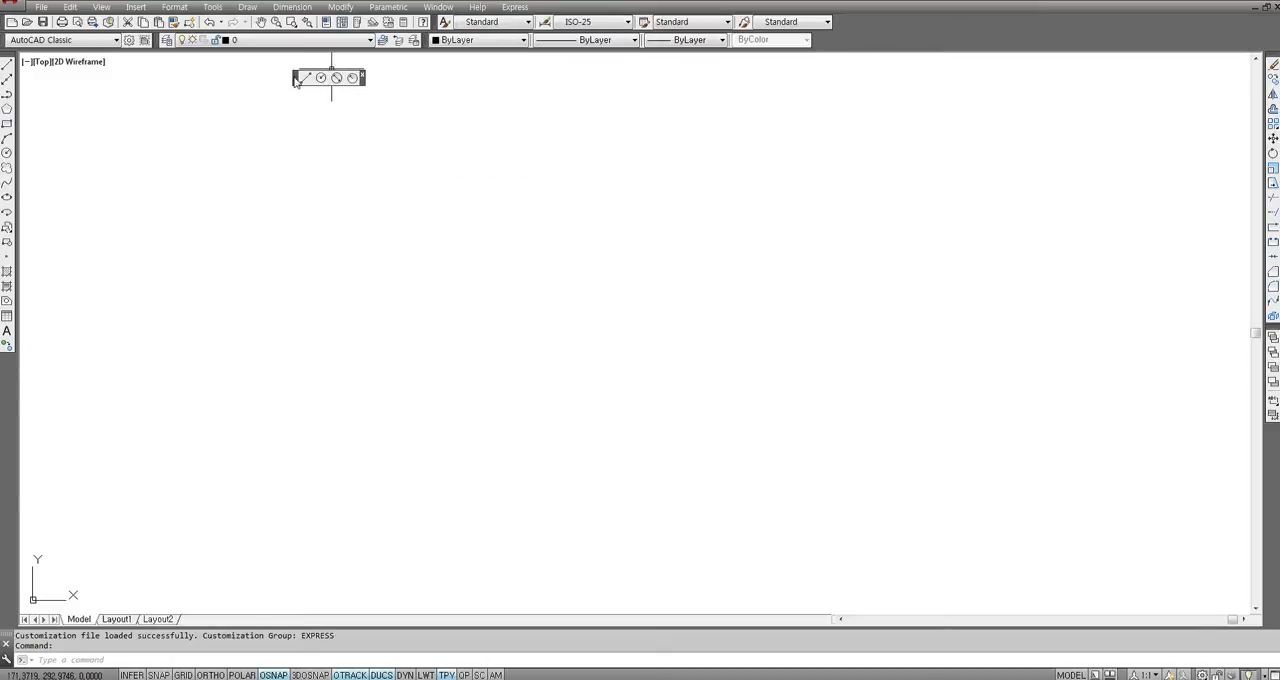
pyautogui.moveTo(296, 79)
pyautogui.mouseDown()
pyautogui.moveTo(294, 64)
pyautogui.moveTo(258, 54)
pyautogui.mouseUp()
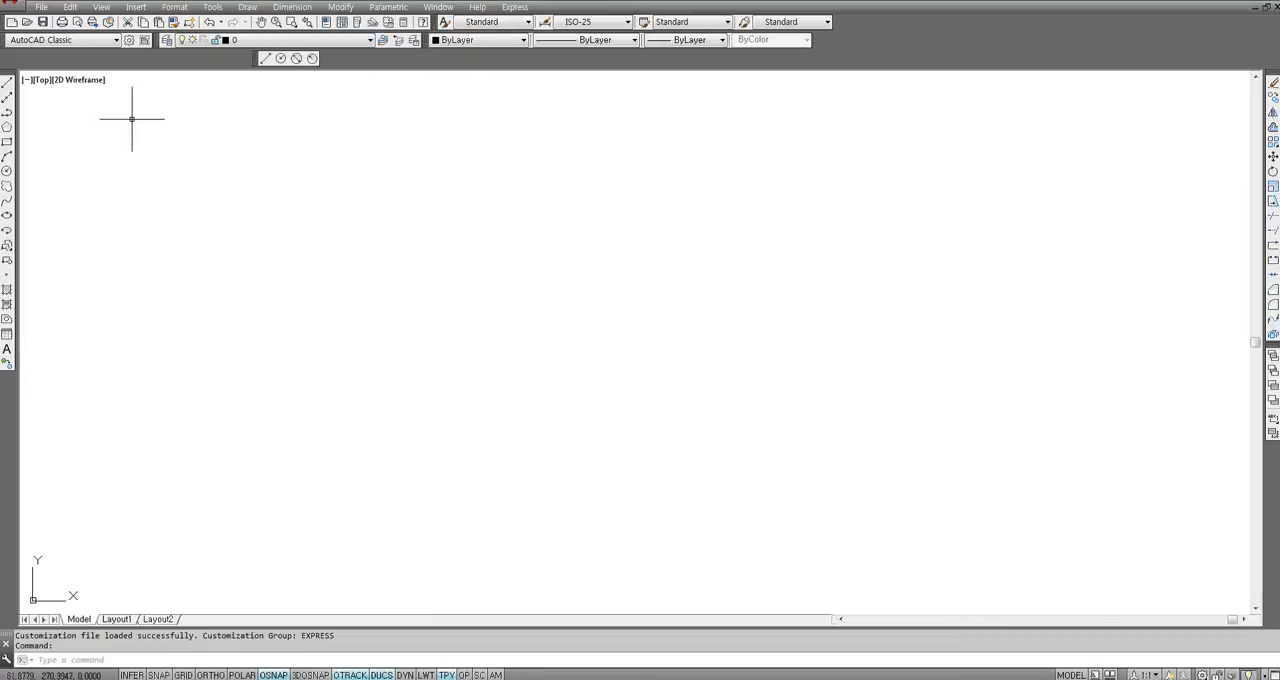
# Undock the Draw, Modify and Draw Order toolbars from the sides of the drawing area and close them.
pyautogui.moveTo(130, 125)
pyautogui.mouseDown()
pyautogui.moveTo(288, 171)
pyautogui.moveTo(412, 163)
pyautogui.mouseUp()
pyautogui.click(426, 160)
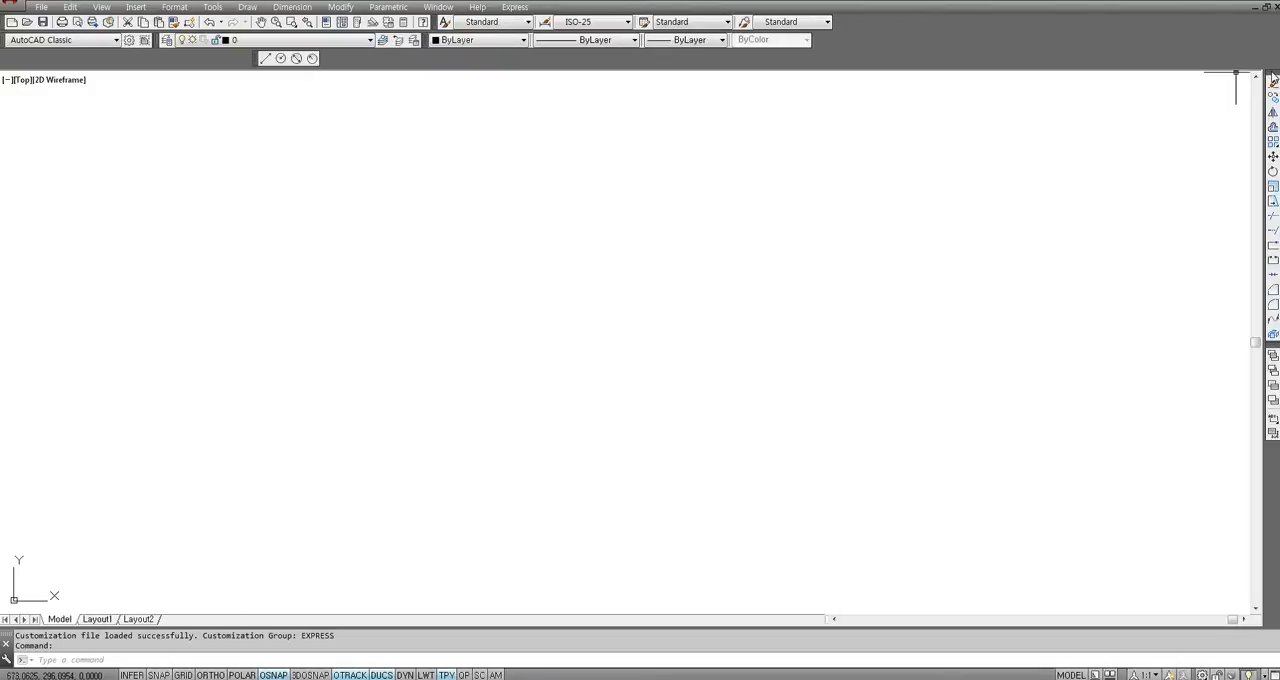
pyautogui.moveTo(1273, 80); pyautogui.dragTo(823, 203)
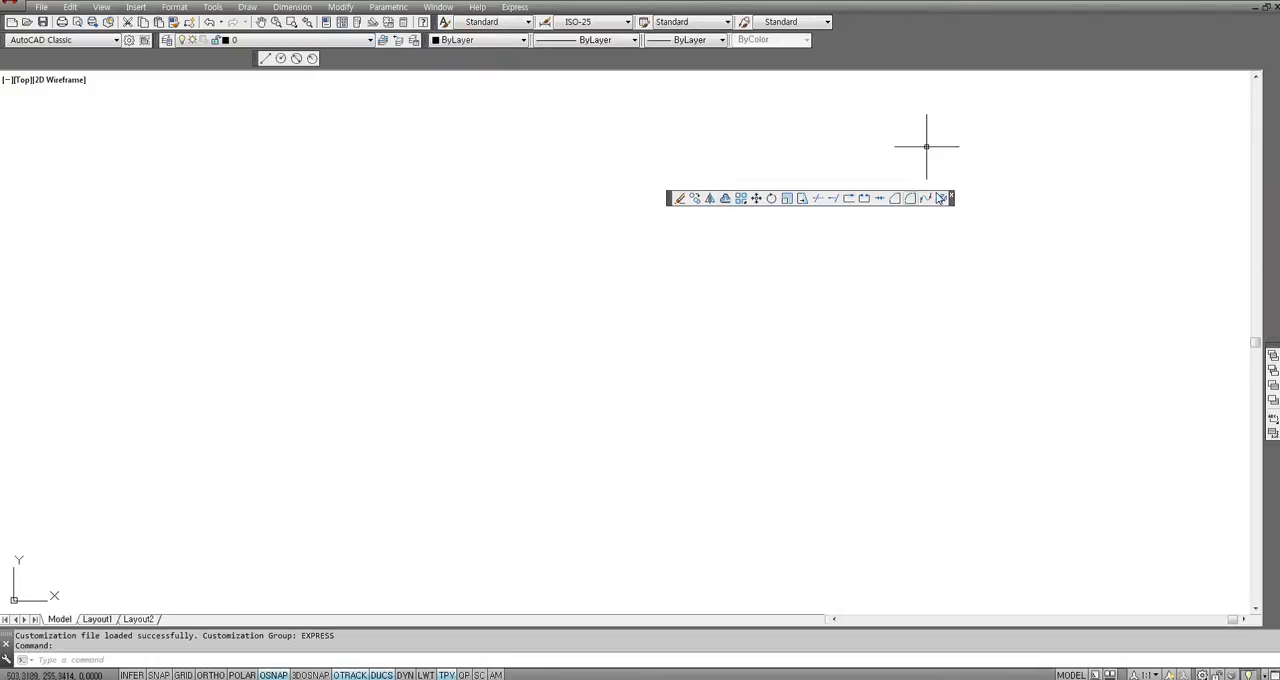
pyautogui.click(951, 195)
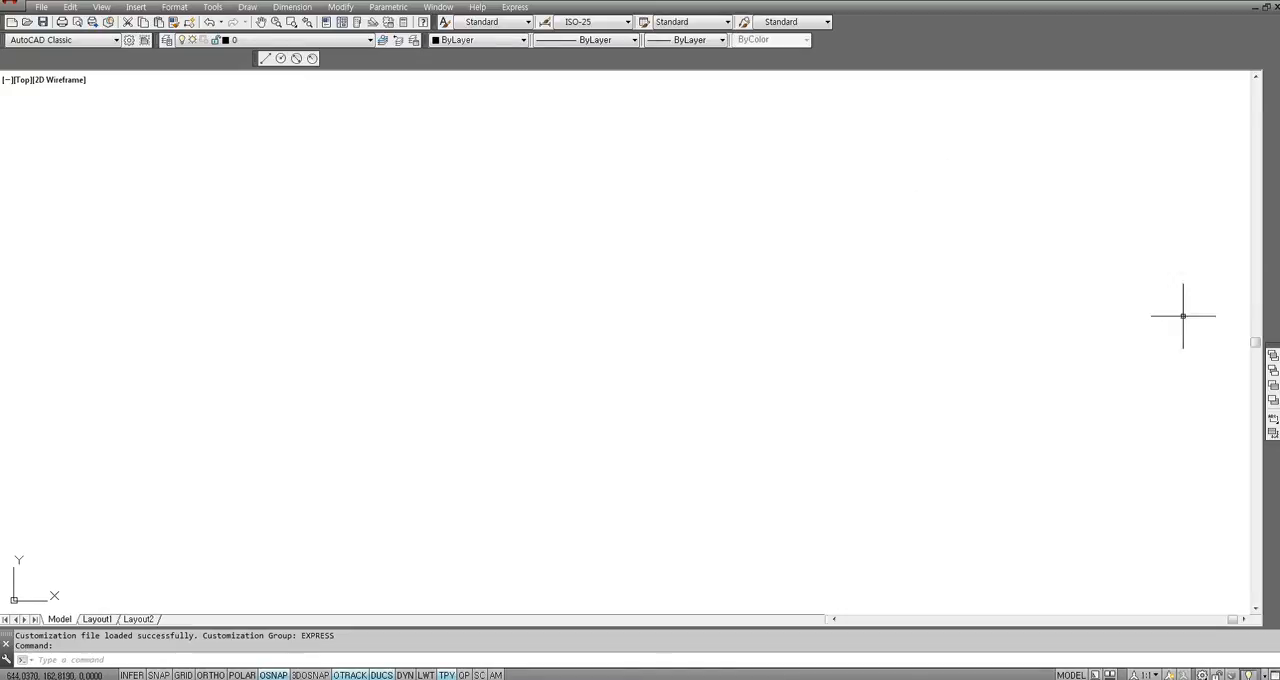
pyautogui.moveTo(1272, 348); pyautogui.dragTo(728, 303)
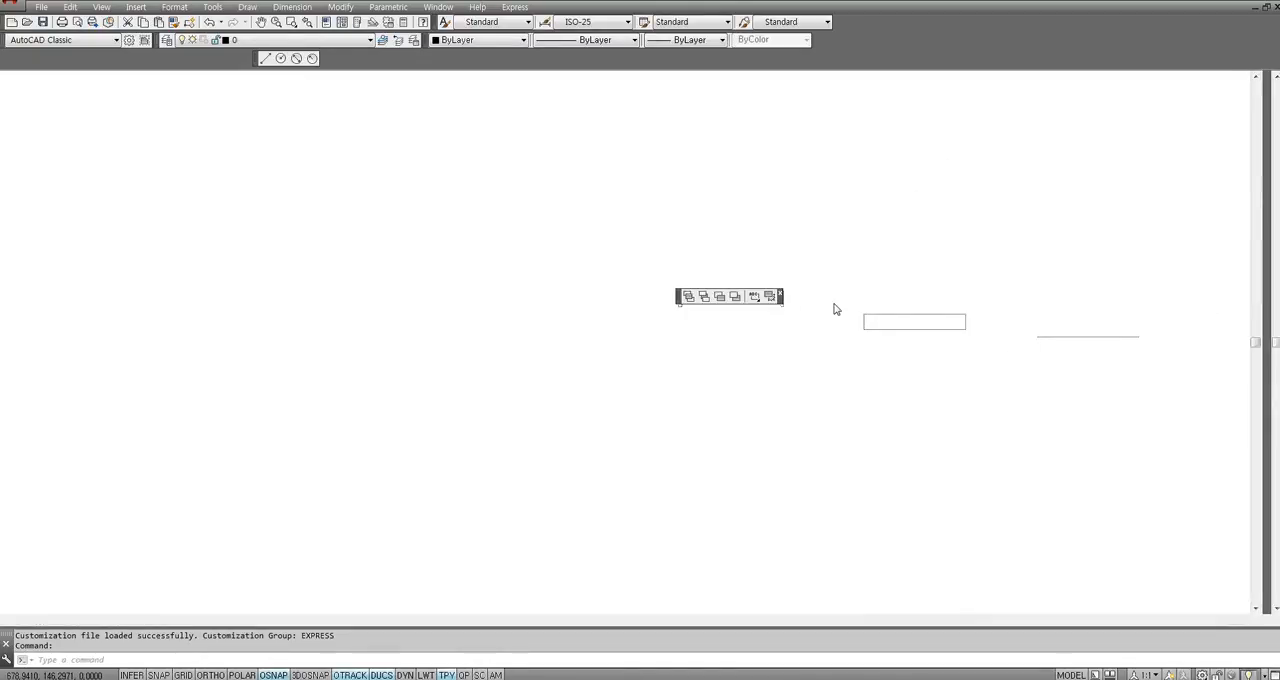
pyautogui.click(783, 295)
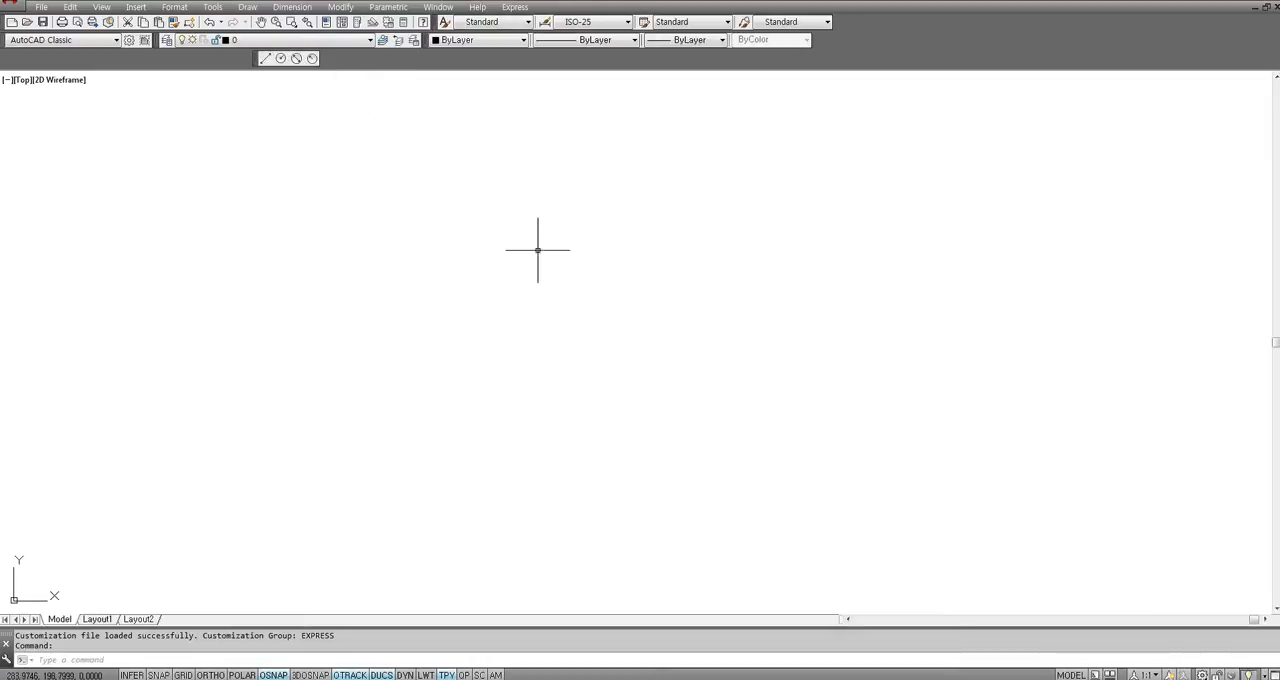
# Reopen the user interface customization and show only the Main Customization File (acad.cuix).
pyautogui.click(210, 8)
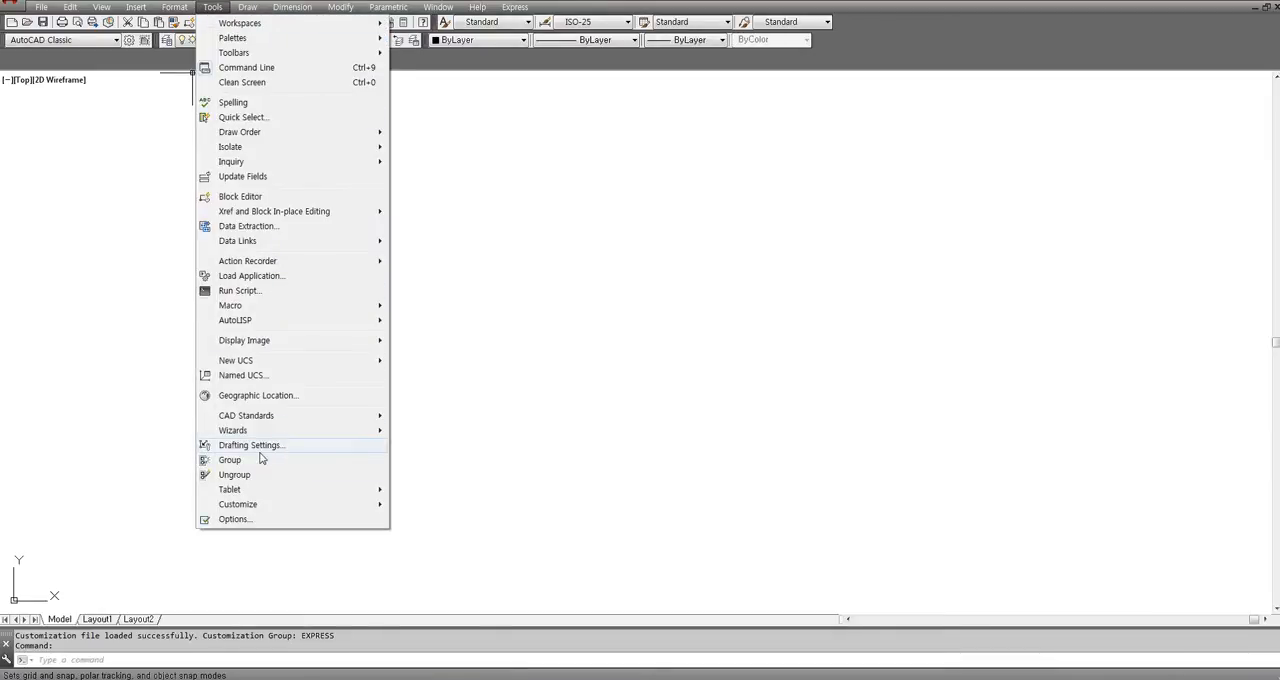
pyautogui.moveTo(265, 508)
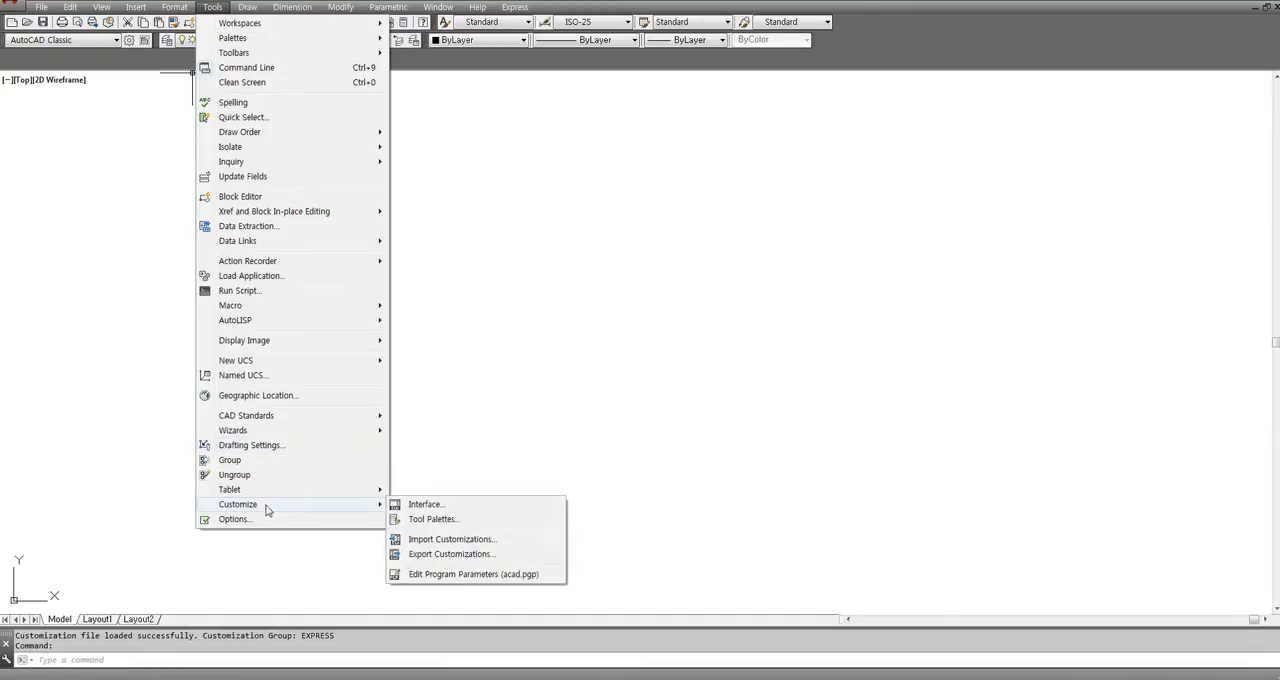
pyautogui.click(430, 506)
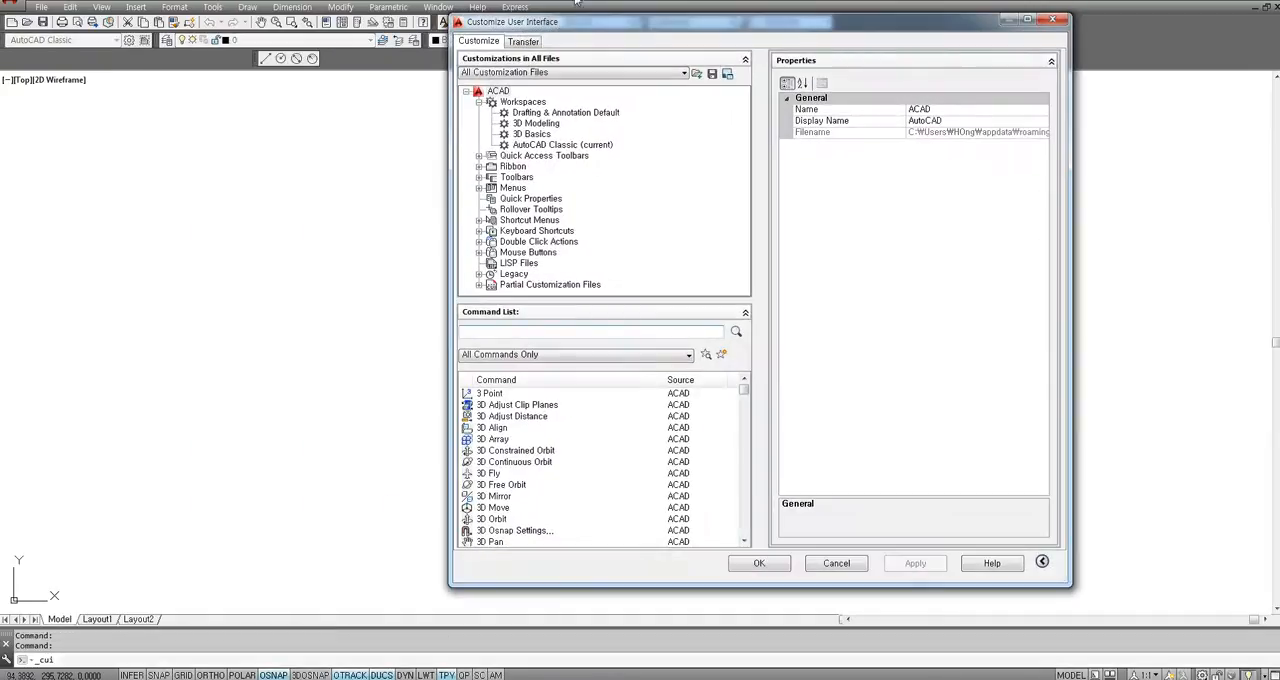
pyautogui.moveTo(577, 18); pyautogui.dragTo(488, 48)
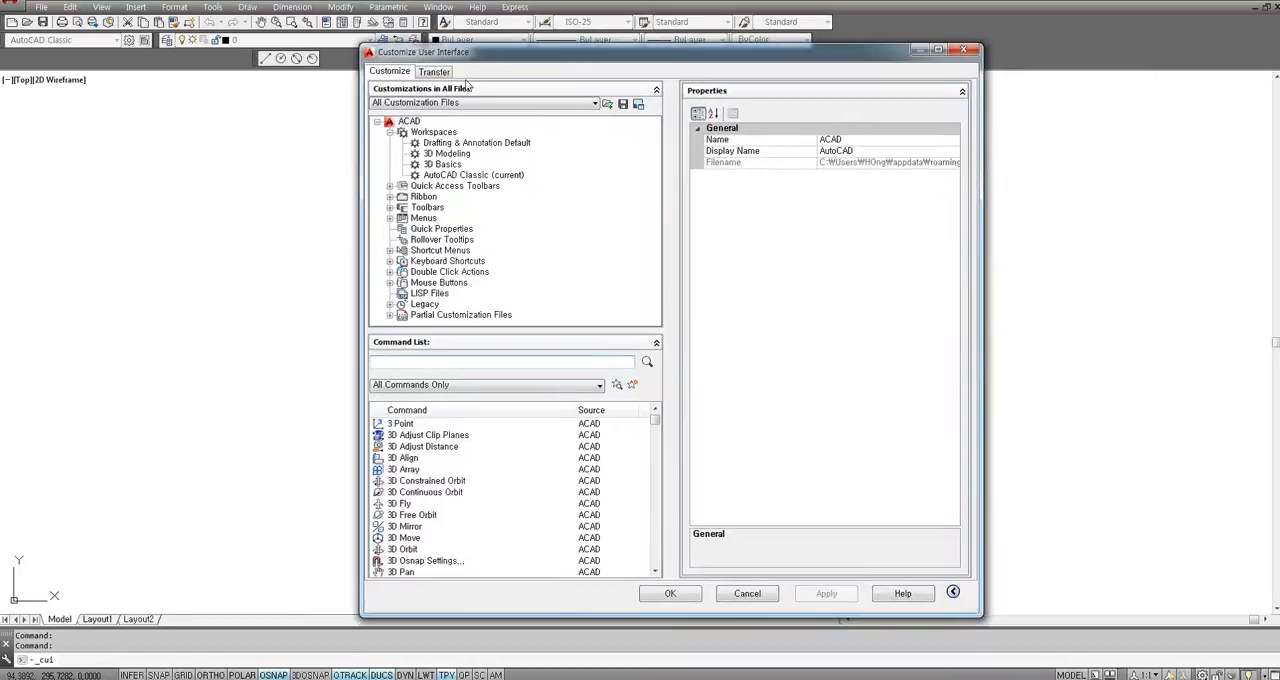
pyautogui.click(425, 106)
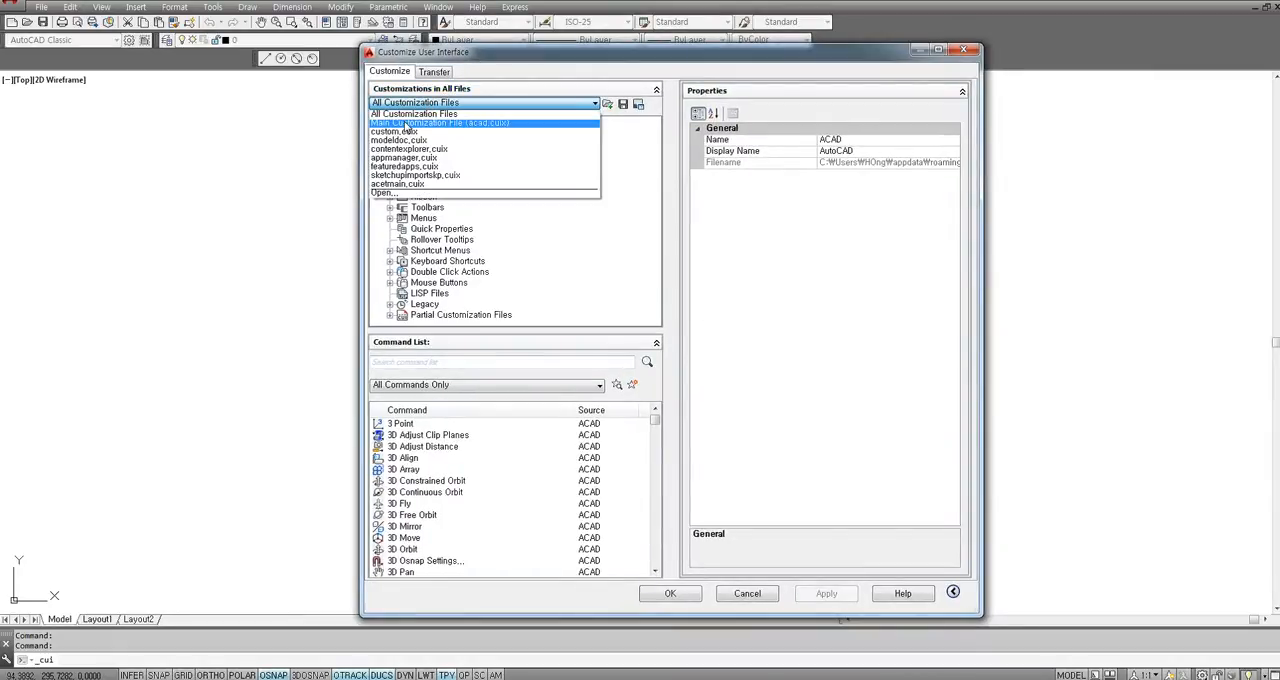
pyautogui.click(405, 124)
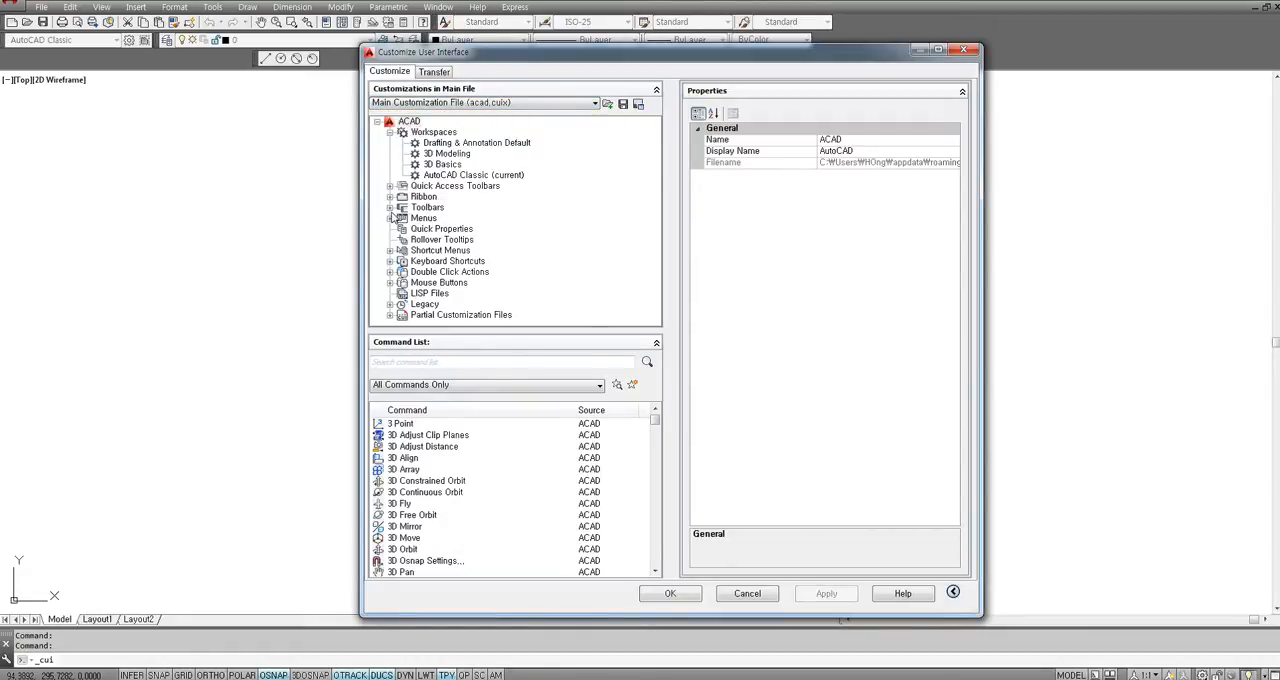
# Create a new toolbar under Toolbars and name it 내꺼.
pyautogui.rightClick(426, 208)
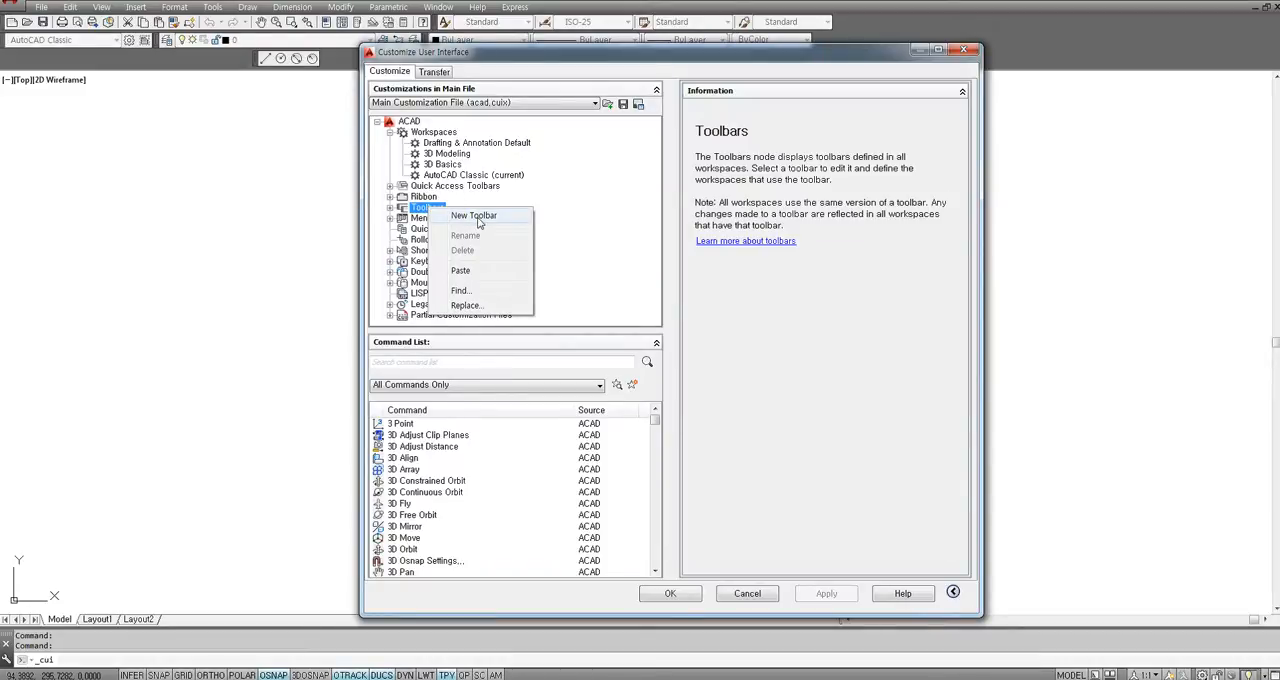
pyautogui.click(432, 240)
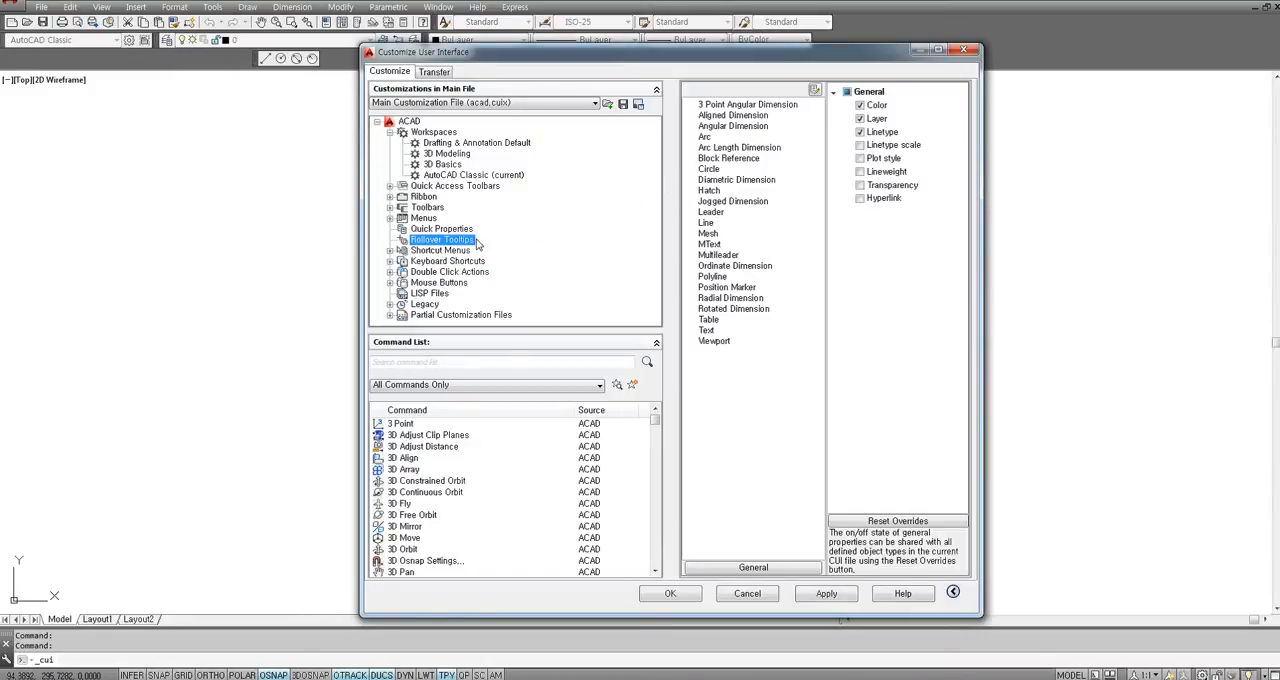
pyautogui.click(428, 208)
pyautogui.rightClick(430, 209)
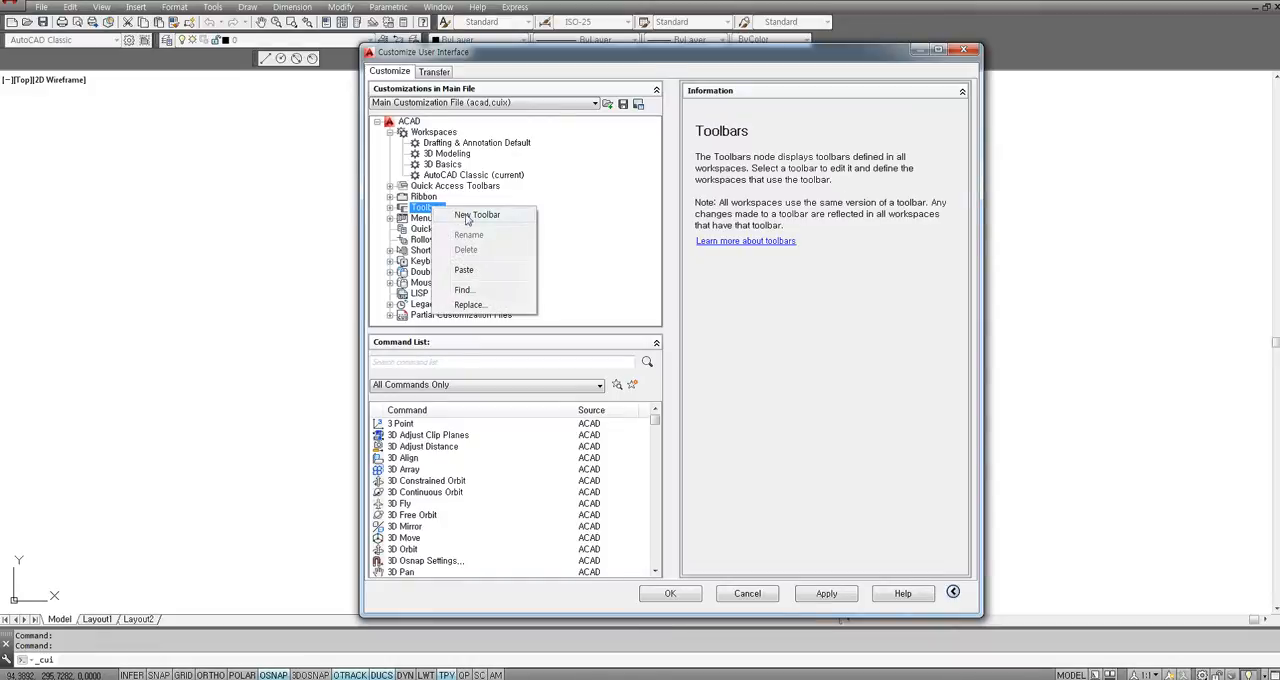
pyautogui.click(476, 215)
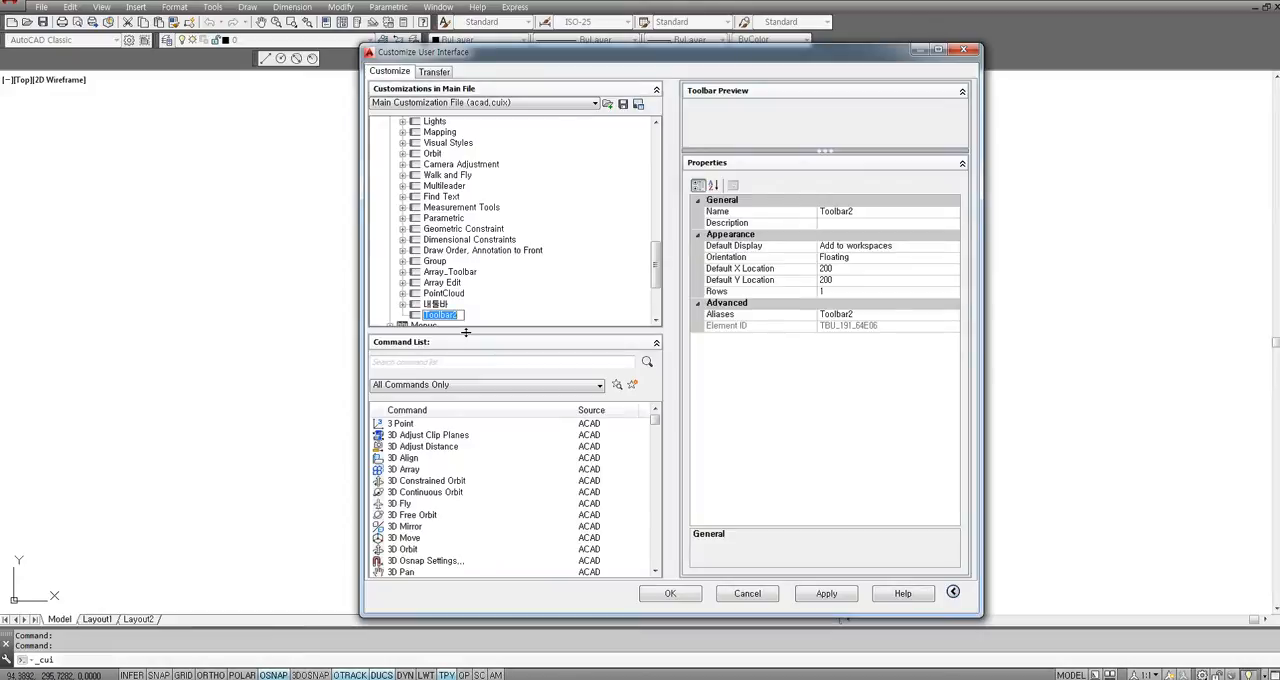
pyautogui.write('sox')
# Find the 3D Continuous Orbit command in the full command list and add it to the 내꺼 toolbar.
pyautogui.click(450, 435)
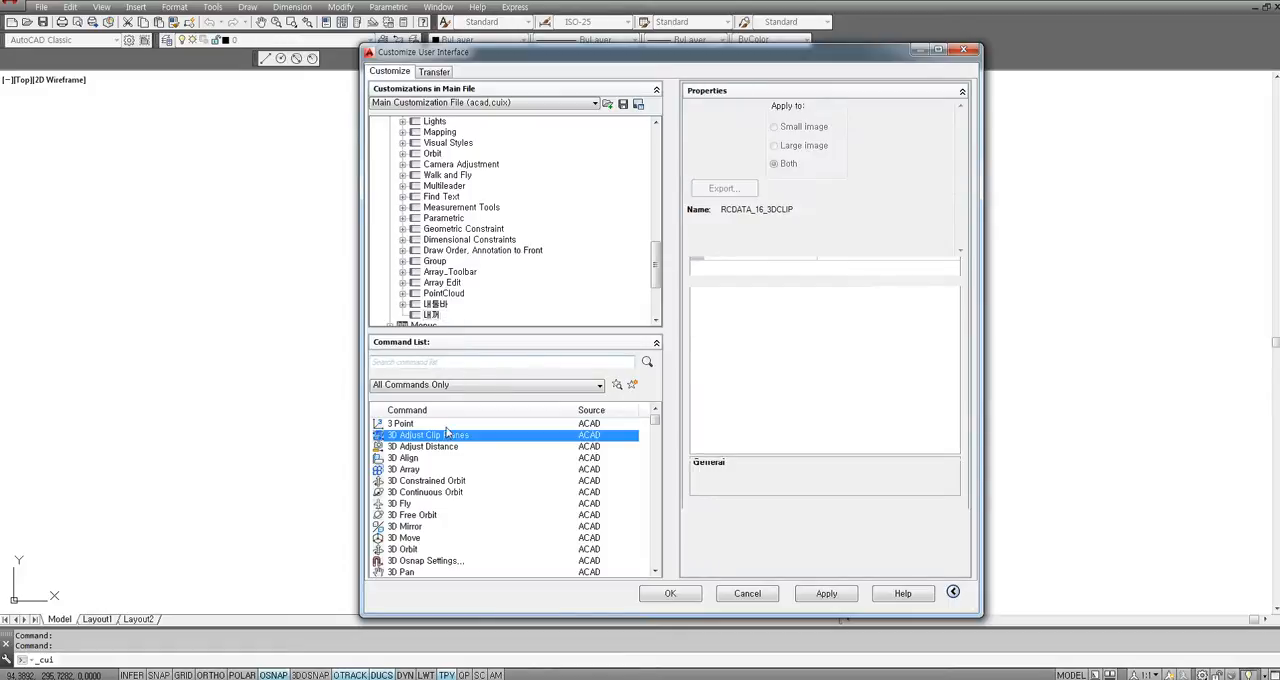
pyautogui.click(431, 524)
pyautogui.click(418, 490)
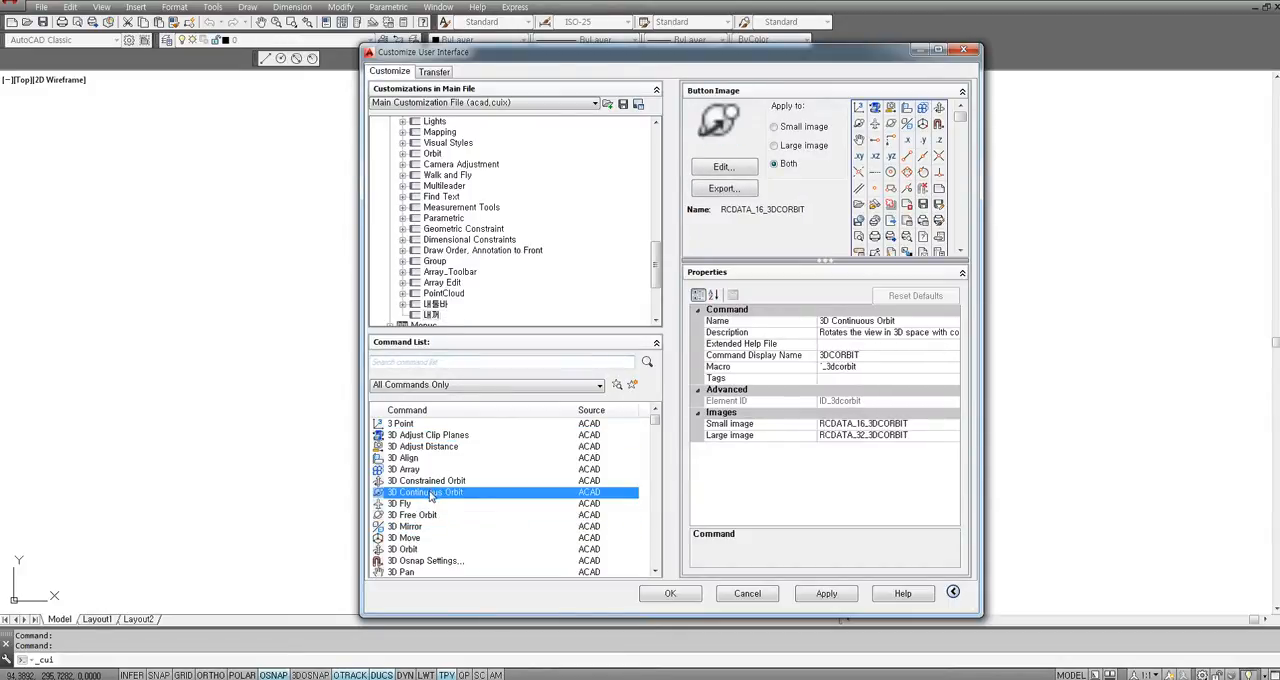
pyautogui.moveTo(430, 497); pyautogui.dragTo(436, 209)
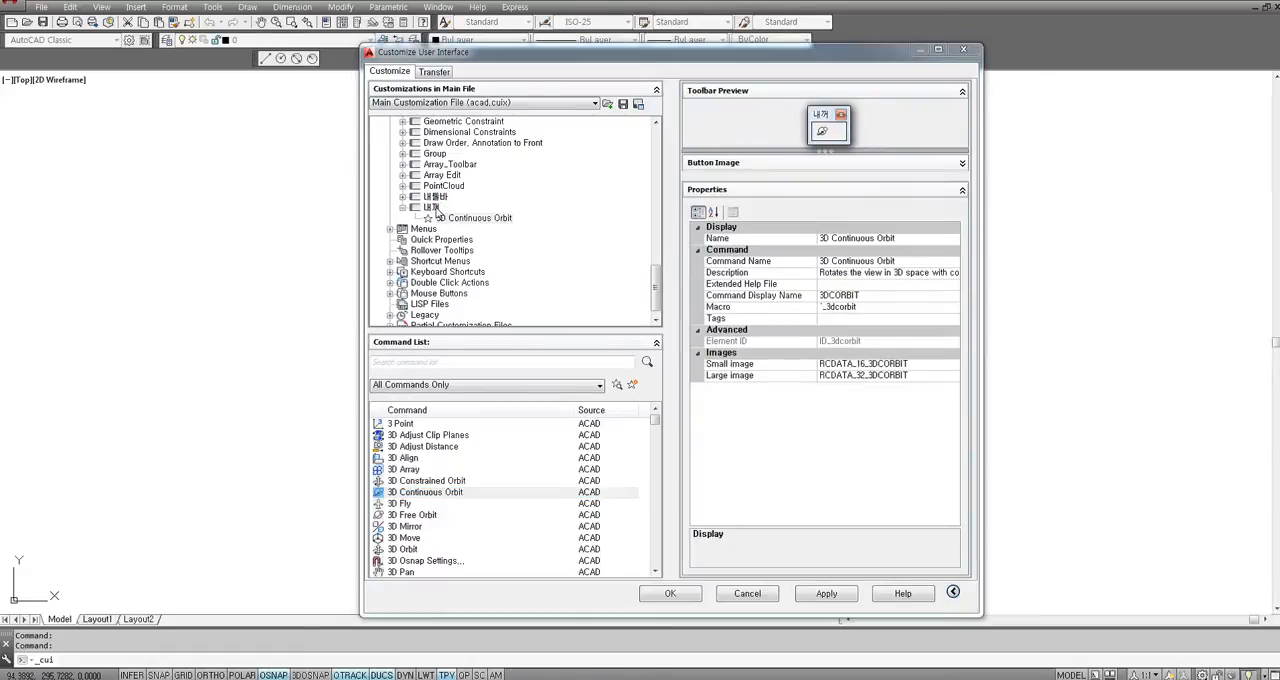
# Add the 3D Free Orbit command to the 내꺼 toolbar beside 3D Continuous Orbit.
pyautogui.click(449, 219)
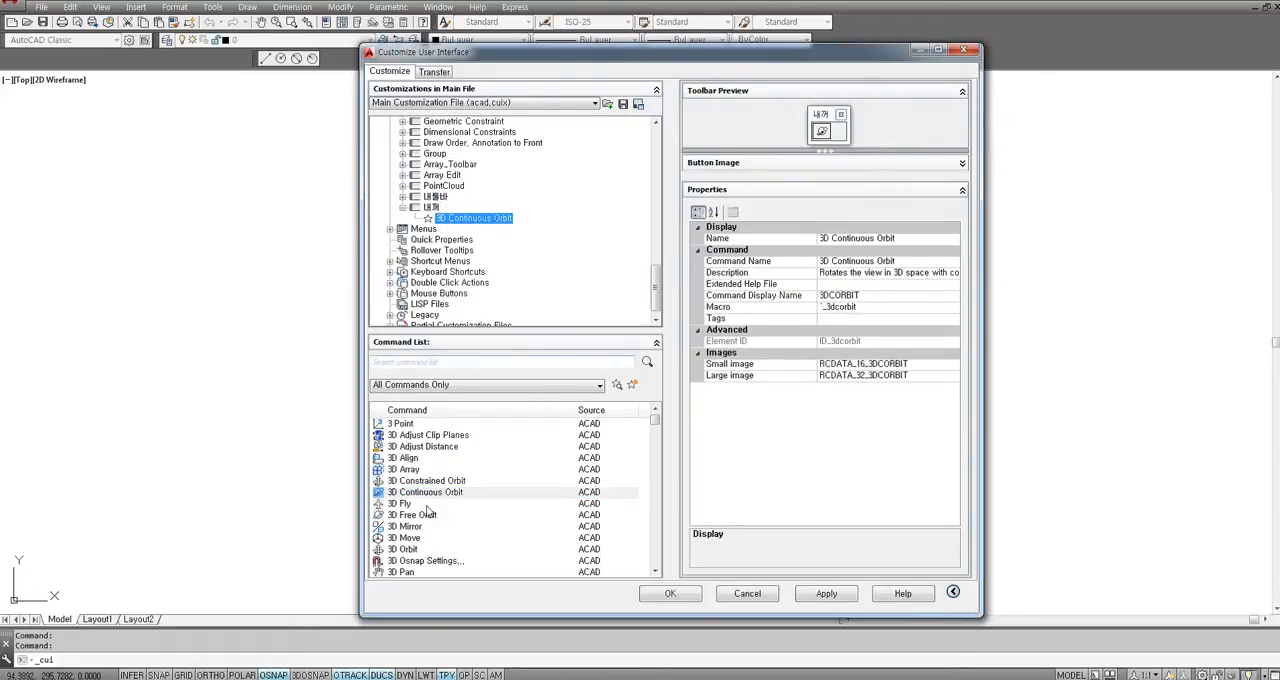
pyautogui.moveTo(428, 514); pyautogui.dragTo(467, 217)
# Delete the custom toolbars 내꺼 and 내툴바 from the main customization file.
pyautogui.rightClick(446, 207)
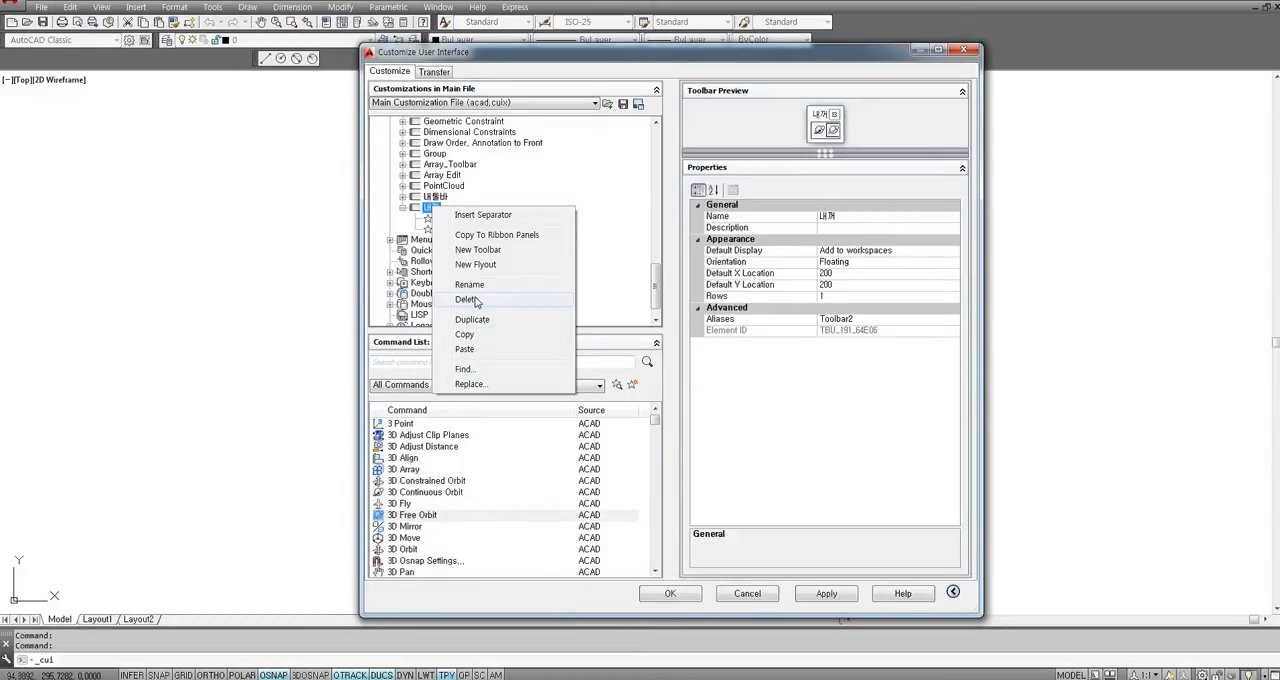
pyautogui.click(467, 300)
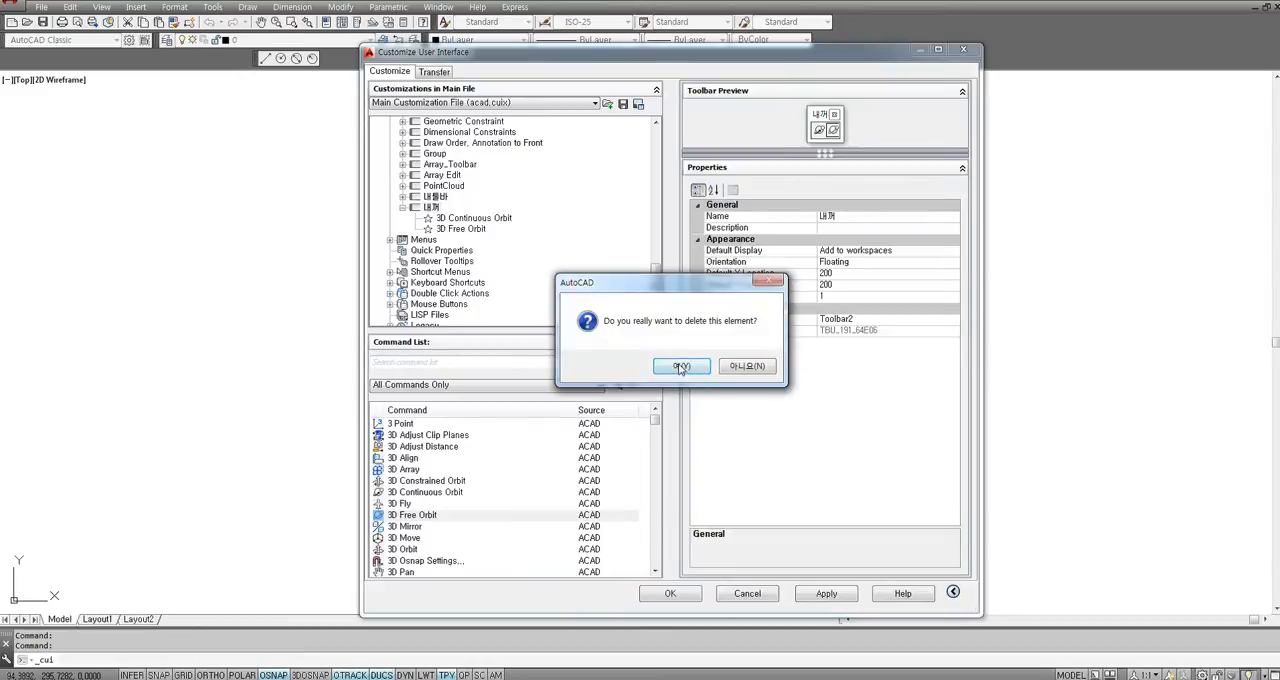
pyautogui.click(666, 368)
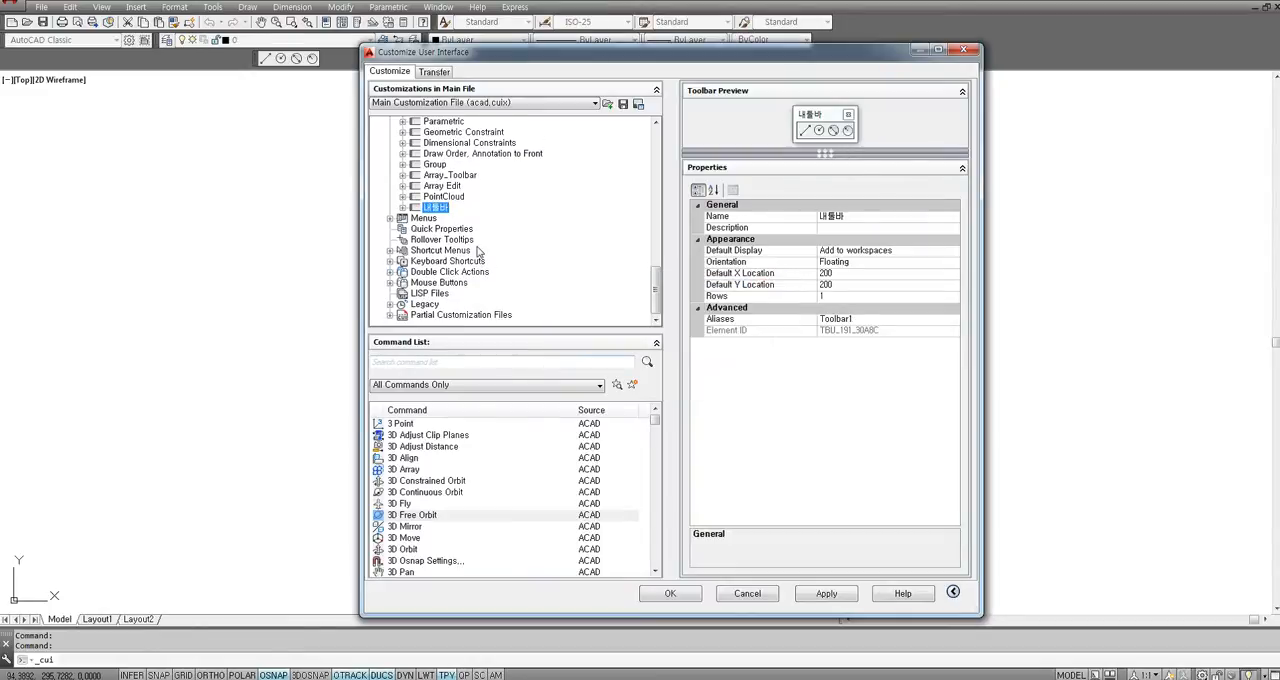
pyautogui.rightClick(439, 208)
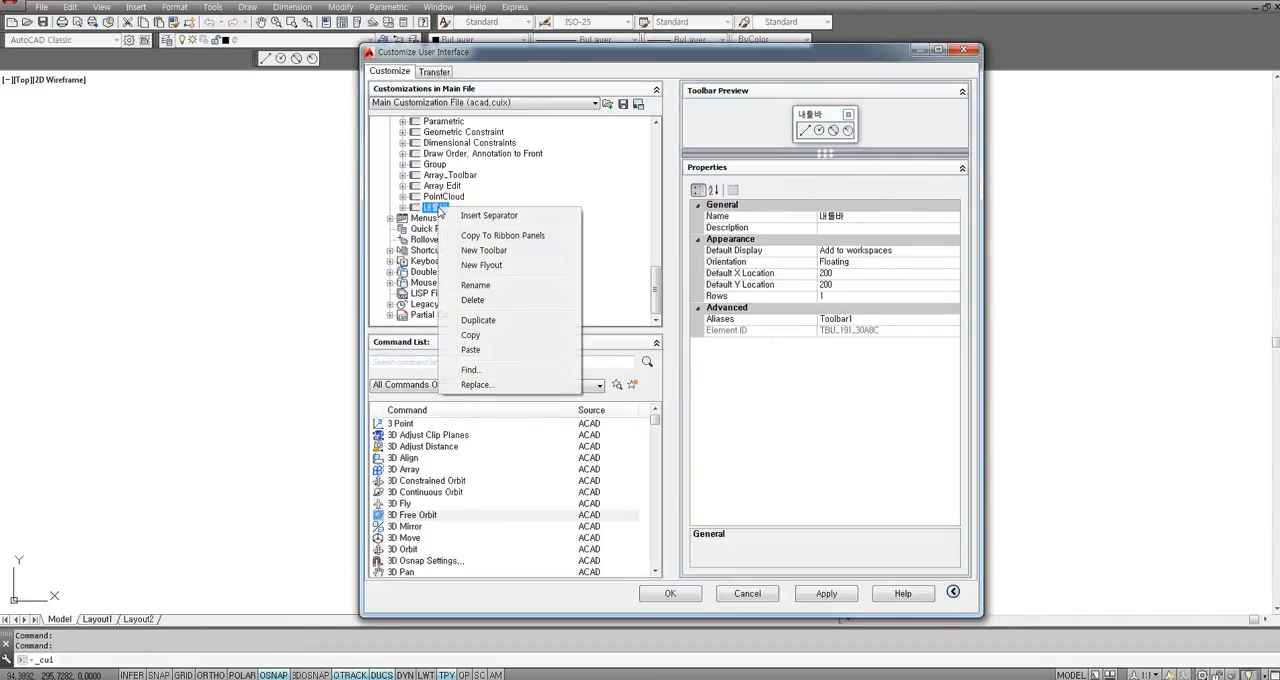
pyautogui.click(474, 301)
pyautogui.click(681, 369)
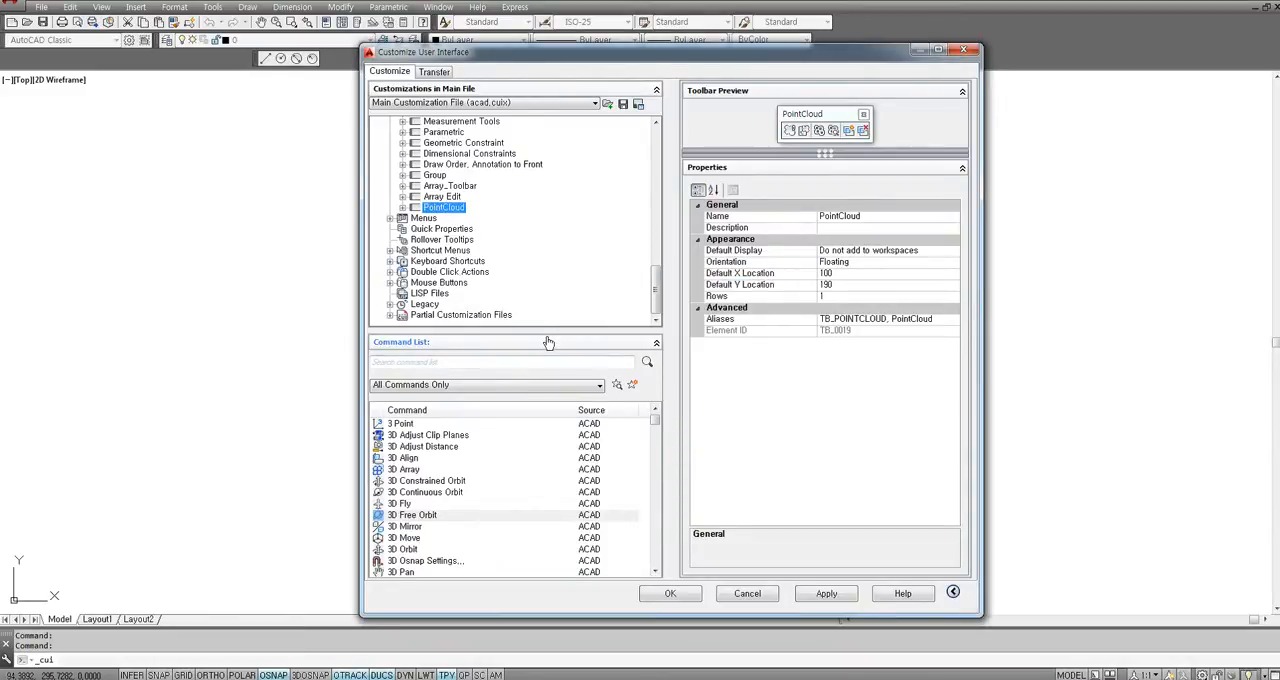
# Collapse the Toolbars branch and expand Menus to examine existing entries such as Insert, Edit, View and Tools.
pyautogui.moveTo(656, 288); pyautogui.dragTo(658, 140)
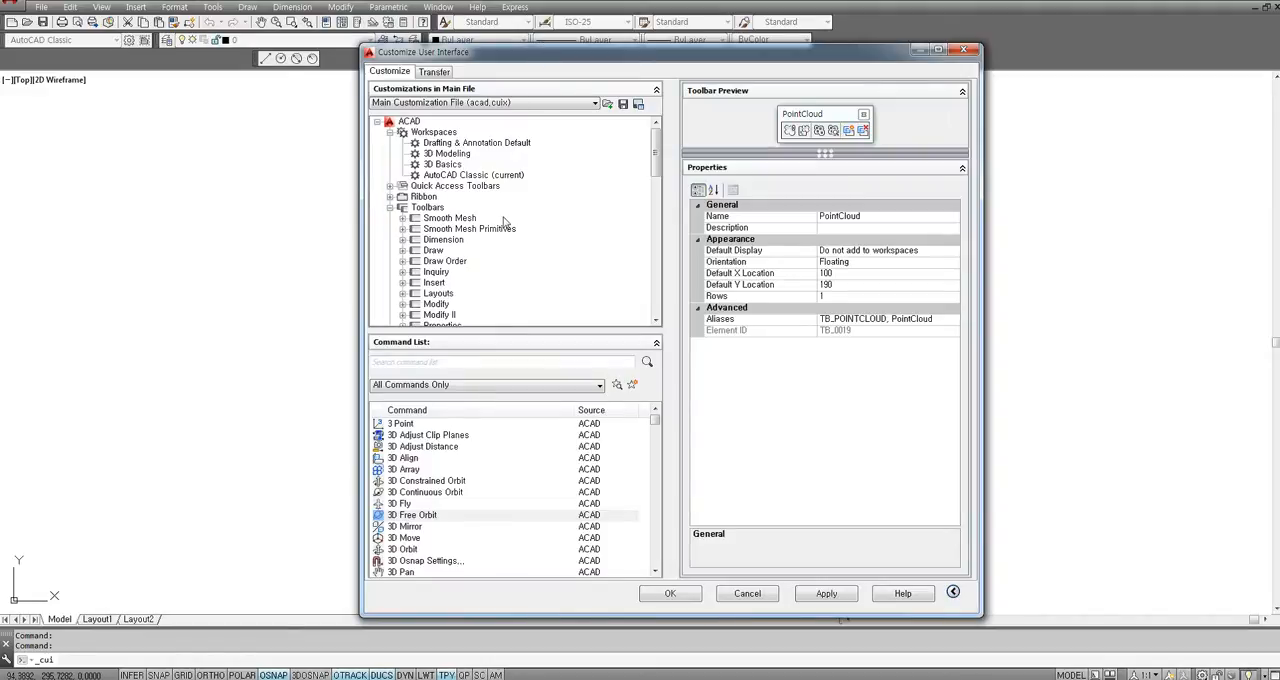
pyautogui.doubleClick(426, 208)
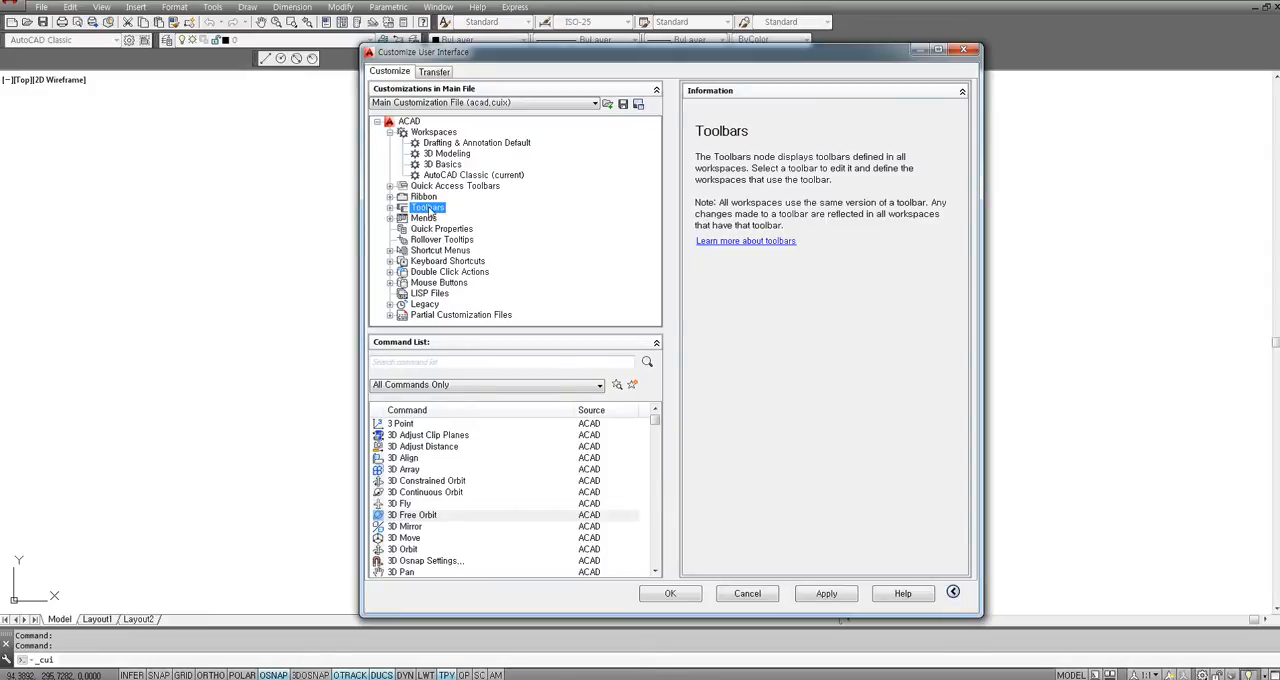
pyautogui.click(424, 218)
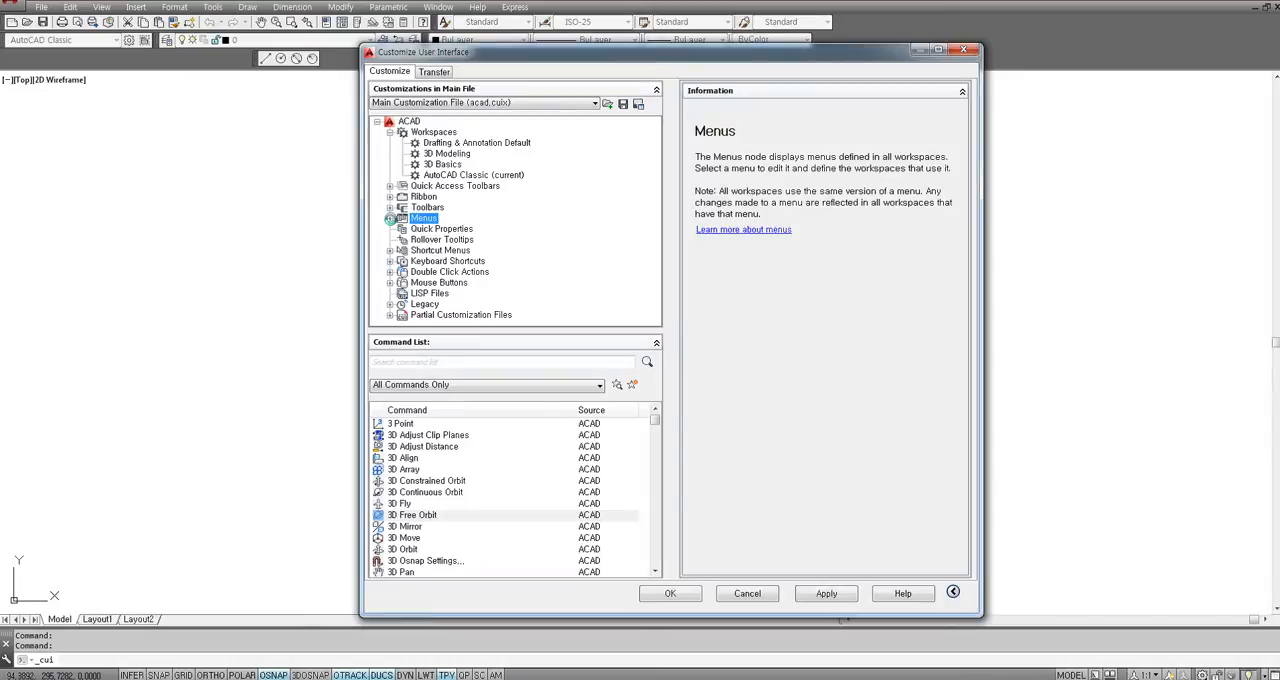
pyautogui.click(390, 218)
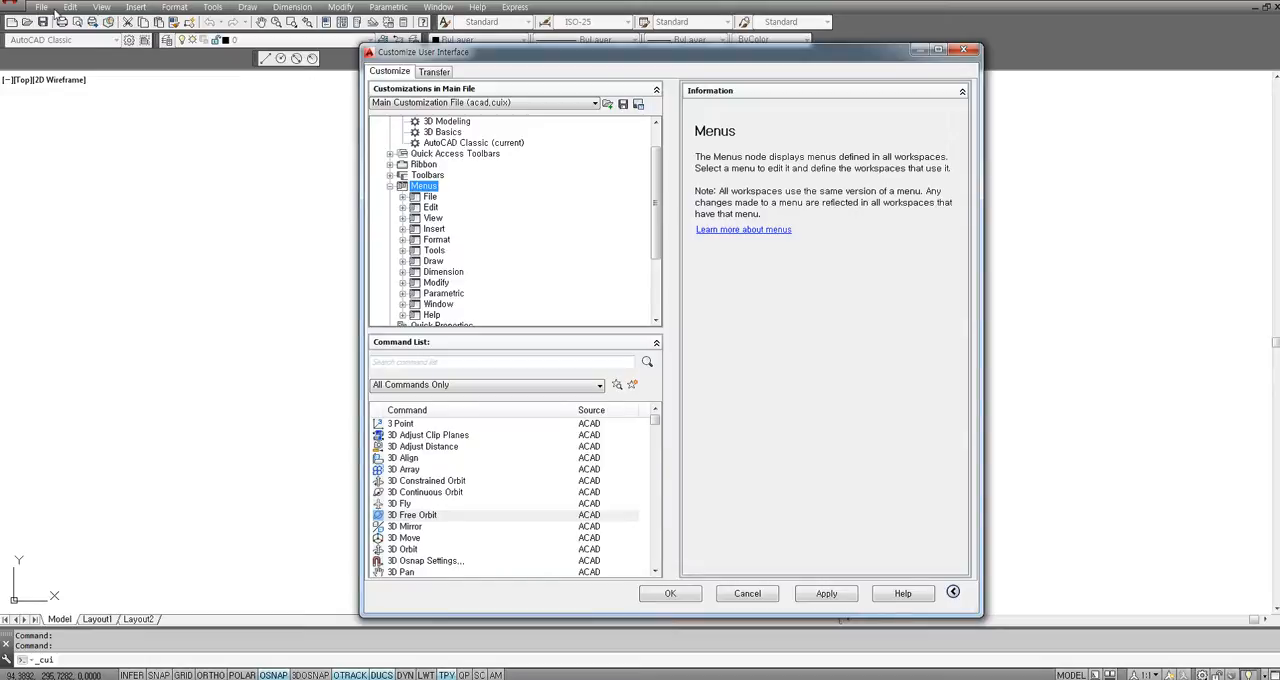
pyautogui.click(436, 229)
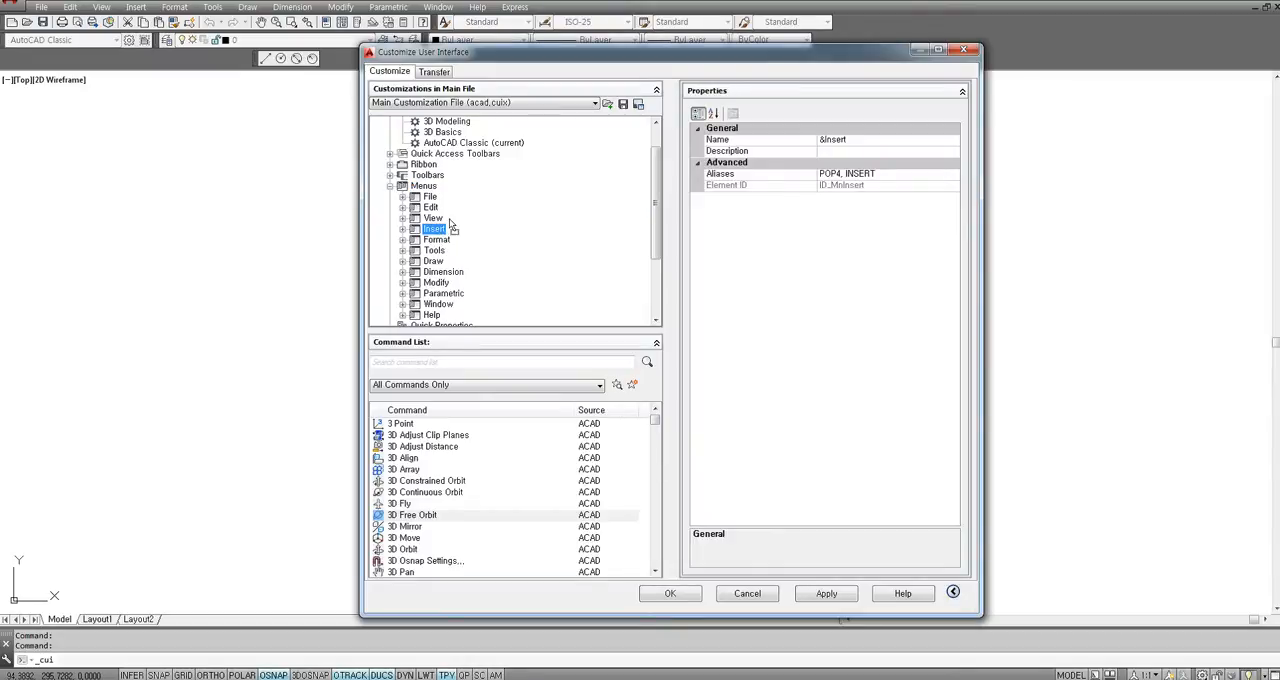
pyautogui.moveTo(450, 223); pyautogui.dragTo(446, 240)
pyautogui.click(431, 208)
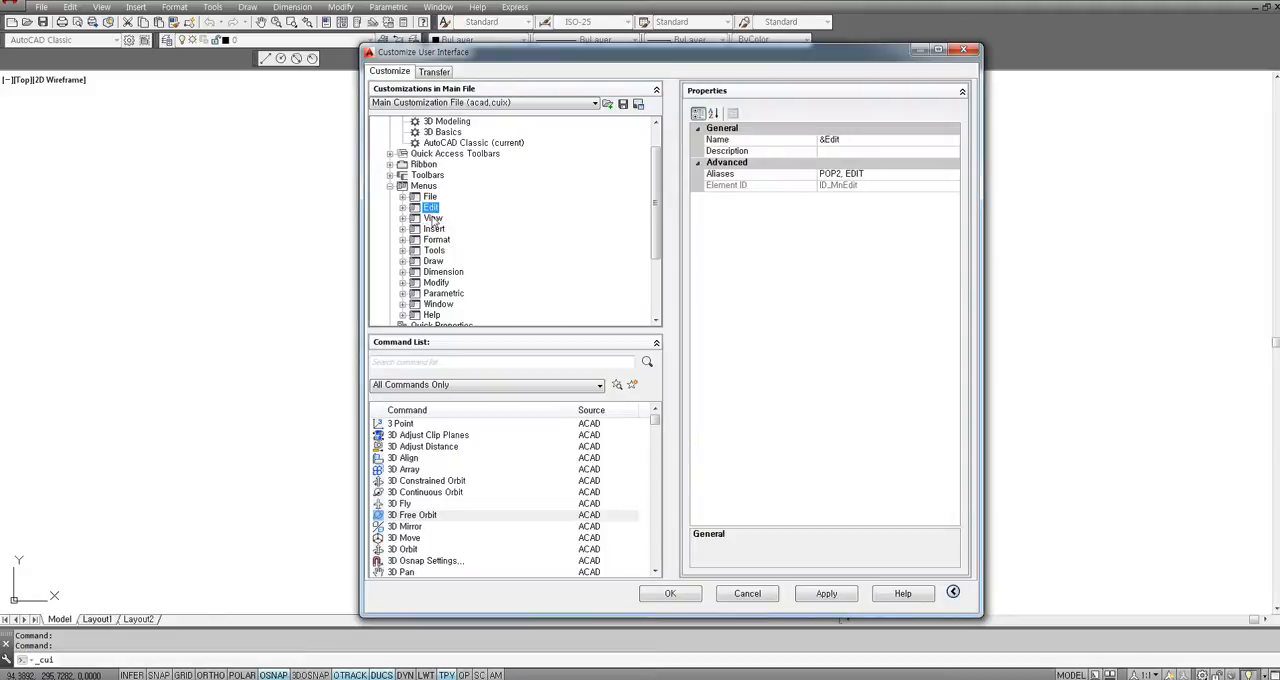
pyautogui.click(433, 218)
pyautogui.click(434, 250)
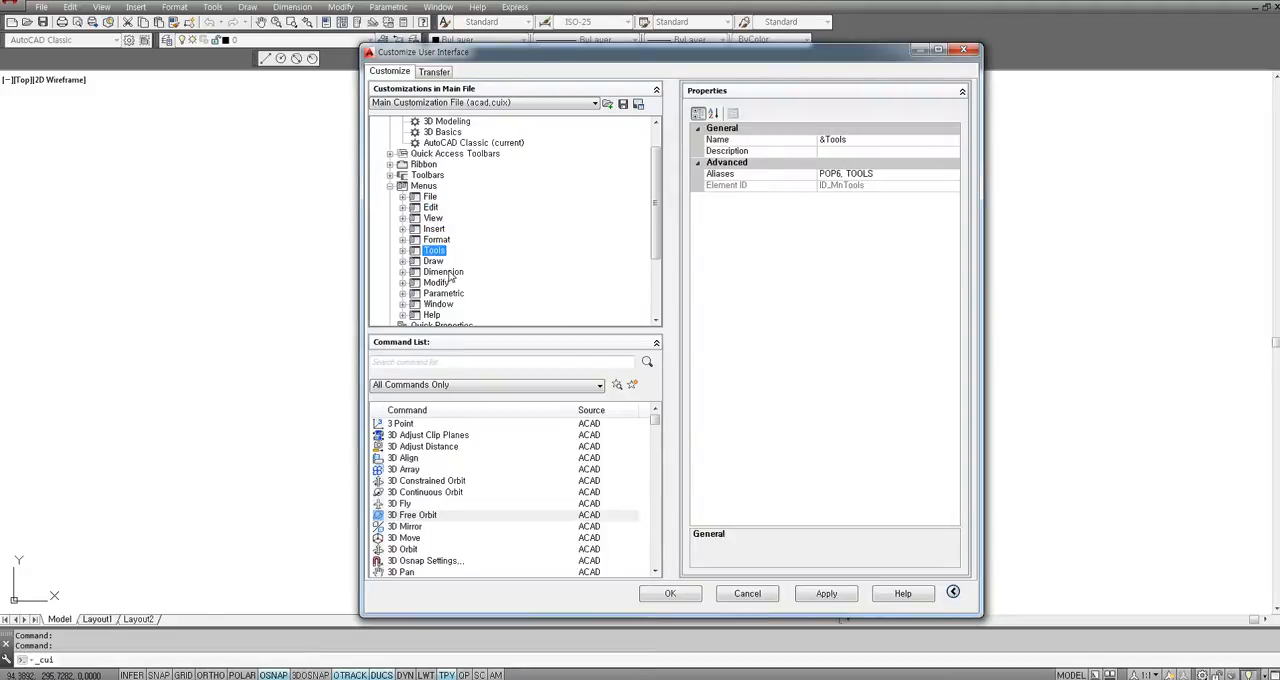
# Create a new menu under Menus and add the 3D Align command twice and the 3D Fly command to it.
pyautogui.click(423, 187)
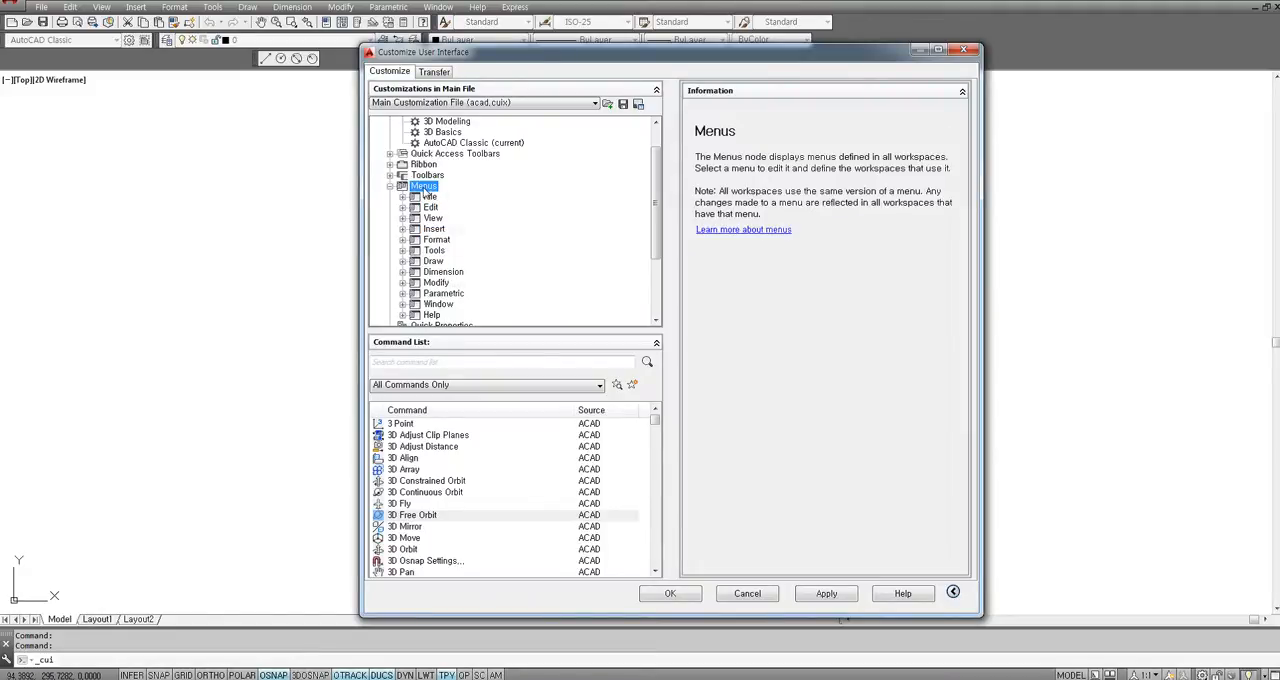
pyautogui.rightClick(426, 192)
pyautogui.click(466, 196)
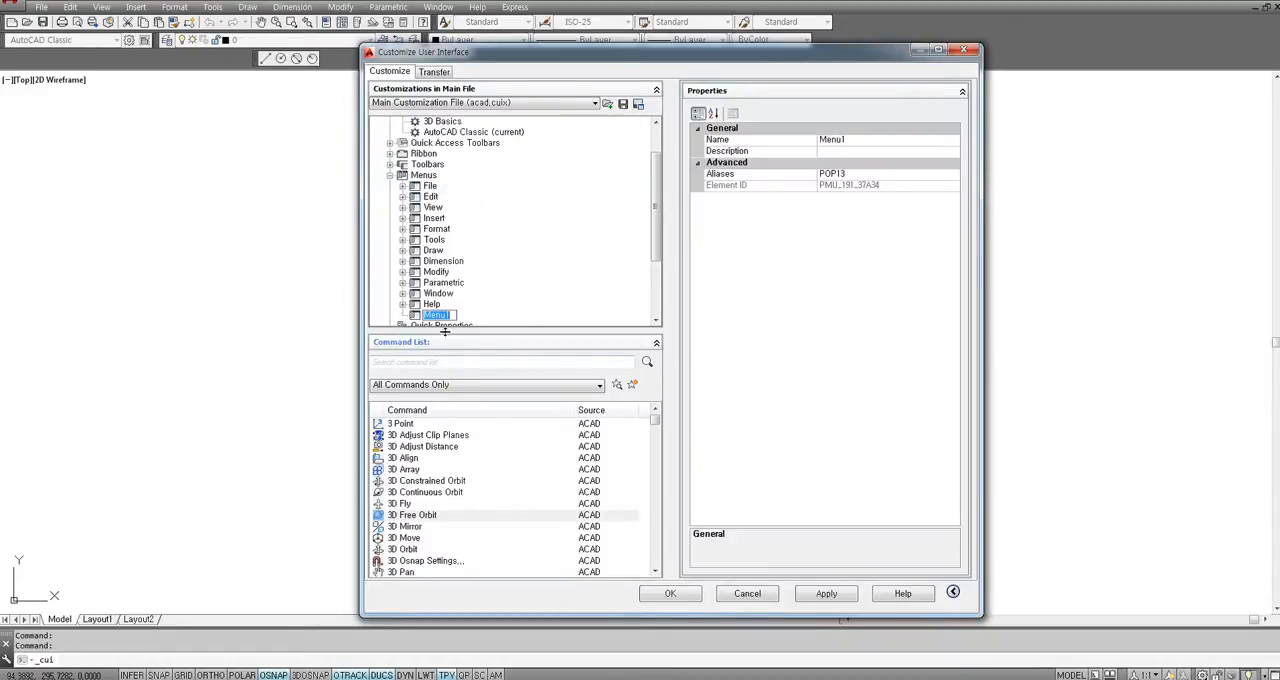
pyautogui.moveTo(428, 458); pyautogui.dragTo(436, 220)
pyautogui.click(430, 219)
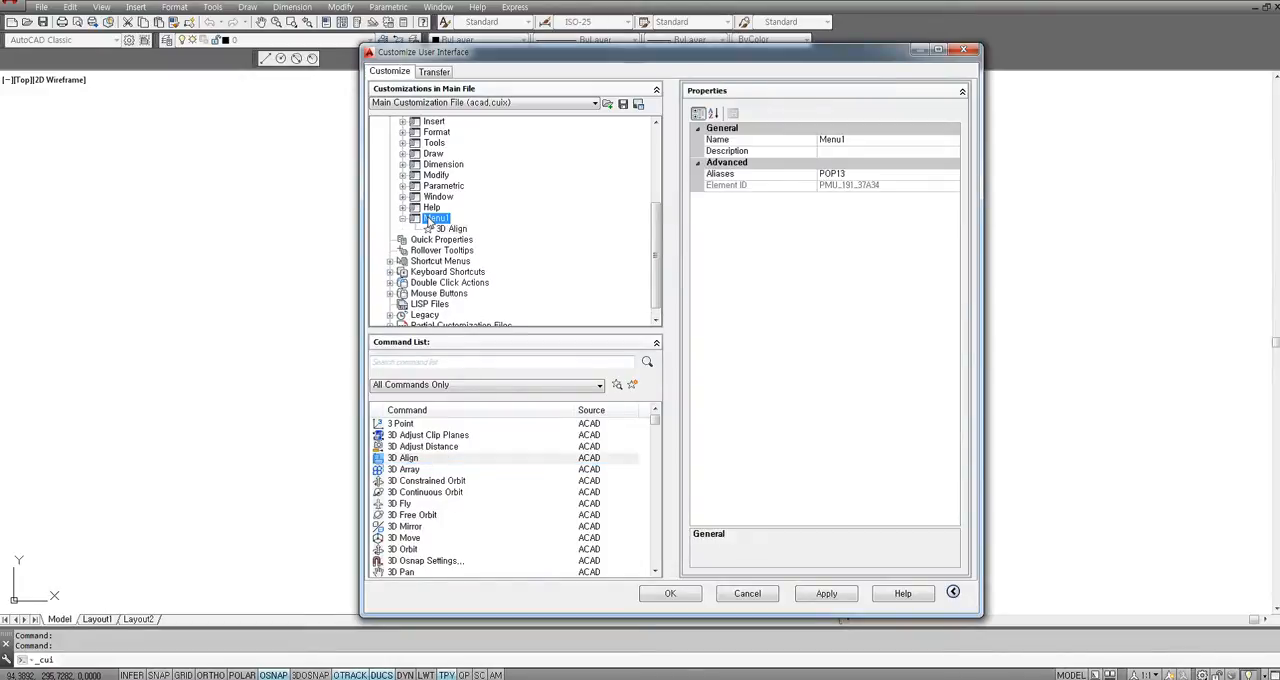
pyautogui.moveTo(408, 459); pyautogui.dragTo(447, 220)
pyautogui.moveTo(406, 508); pyautogui.dragTo(454, 212)
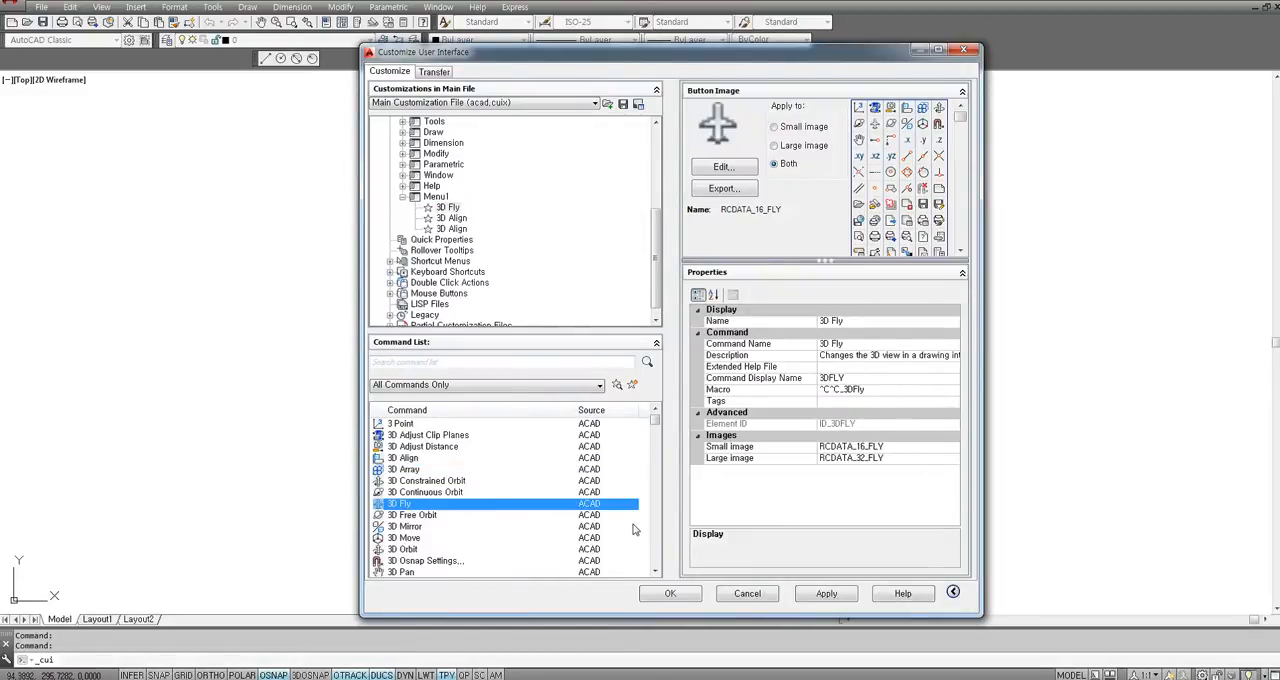
# Rename the new menu 내꺼메뉴, apply the customization and return to the drawing.
pyautogui.click(438, 198)
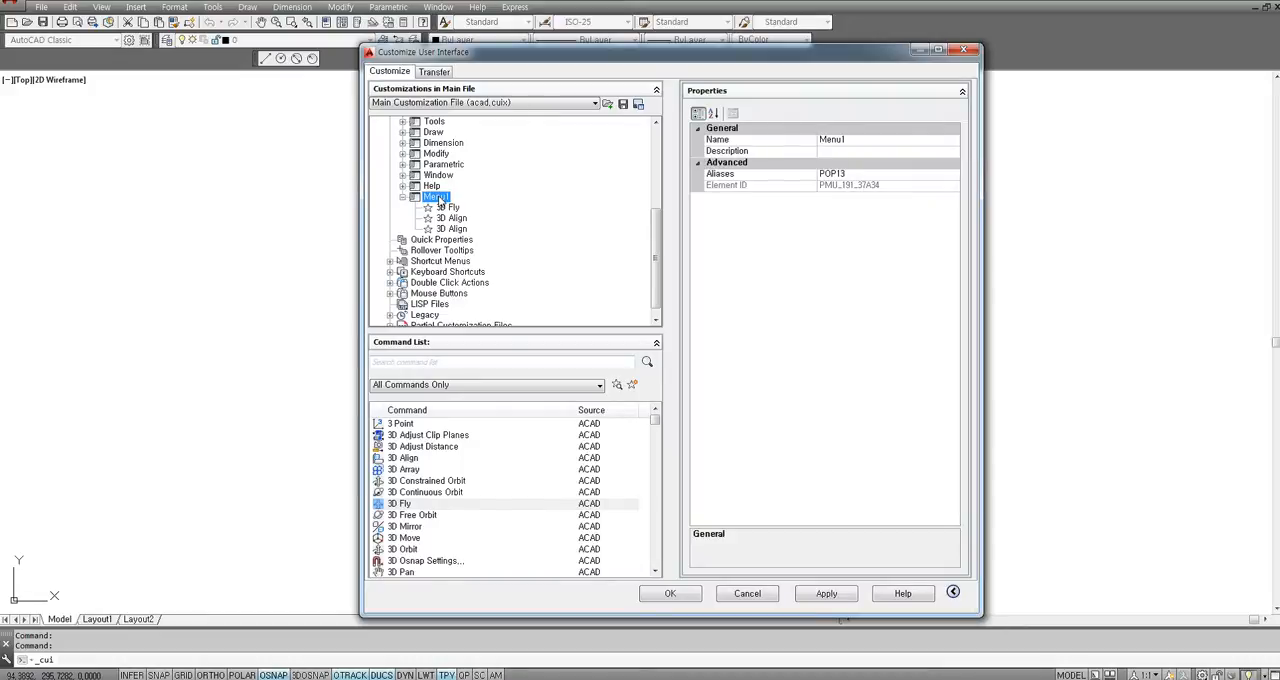
pyautogui.click(438, 197)
pyautogui.write('ㅇㅀㅇㅀ')
pyautogui.moveTo(458, 197); pyautogui.dragTo(432, 197)
pyautogui.press('BackSpace')
pyautogui.write('내메뉴')
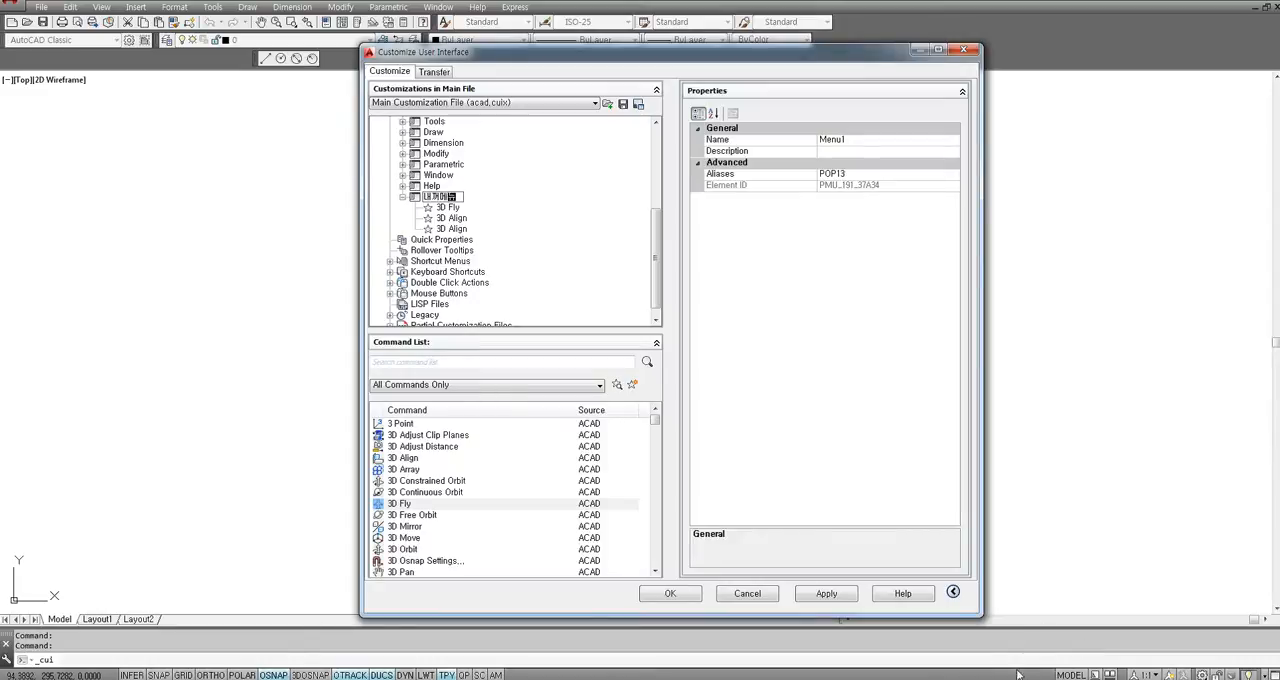
pyautogui.click(818, 594)
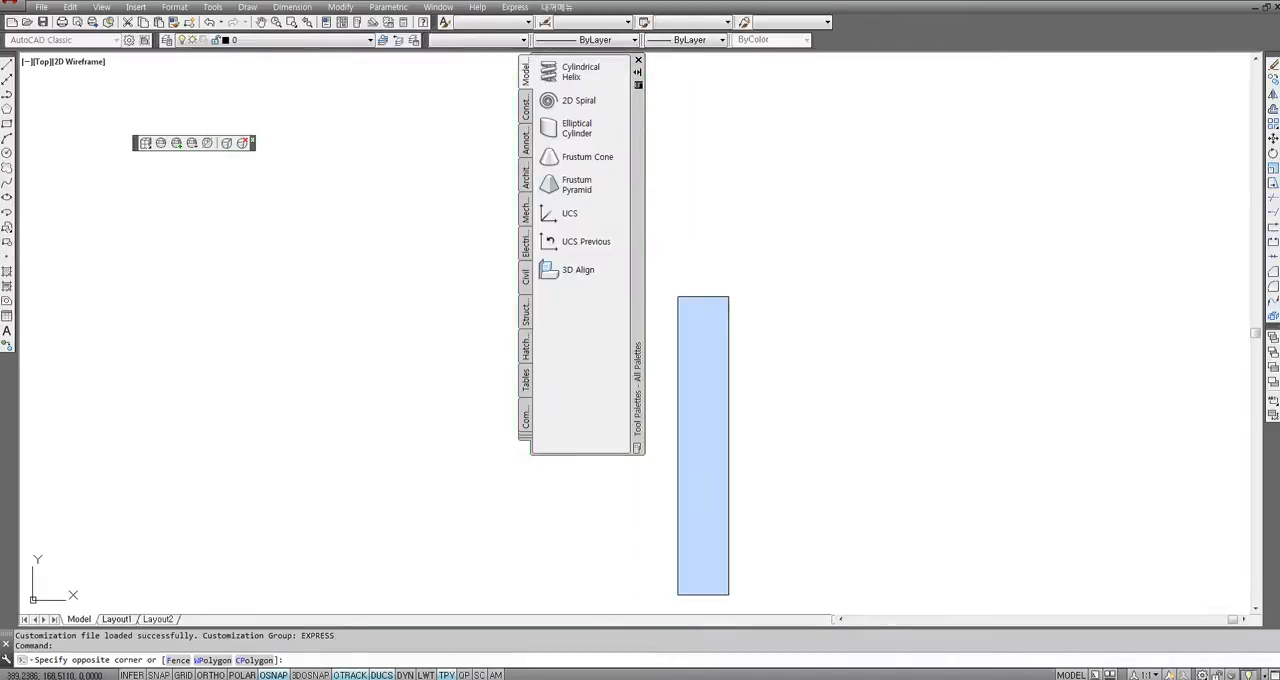
# Close the Tool Palettes window and the small floating toolbar over the drawing area.
pyautogui.click(735, 296)
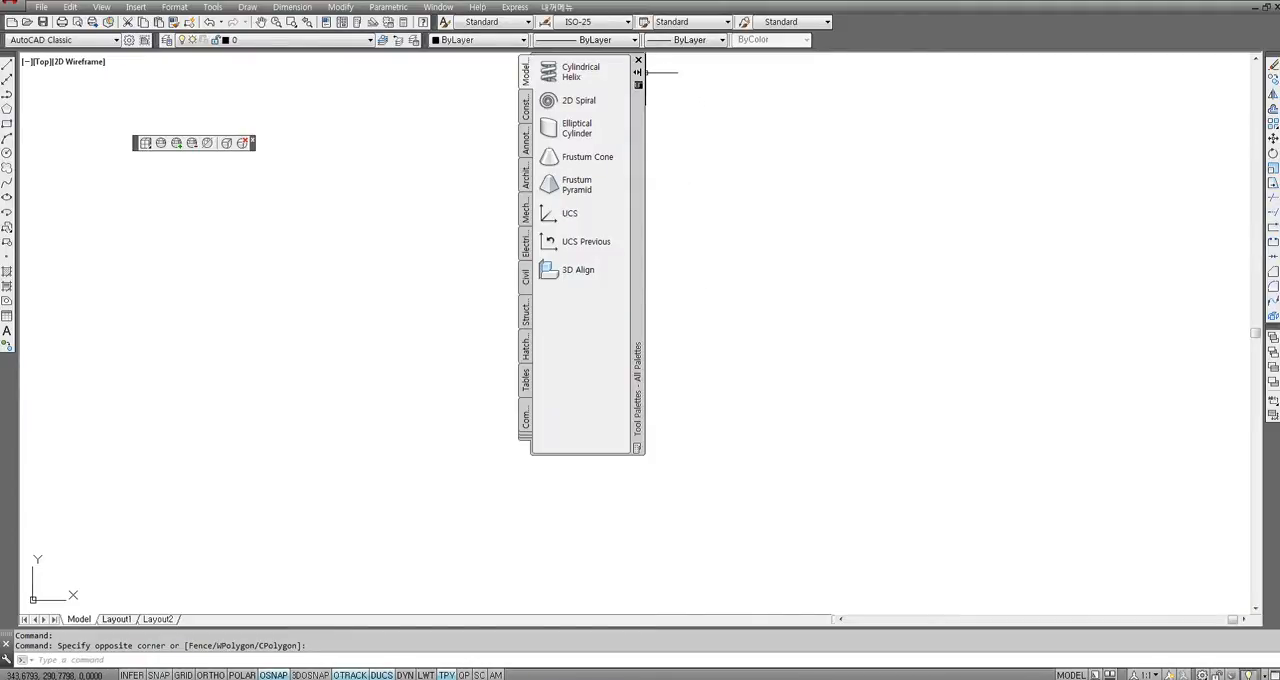
pyautogui.click(638, 60)
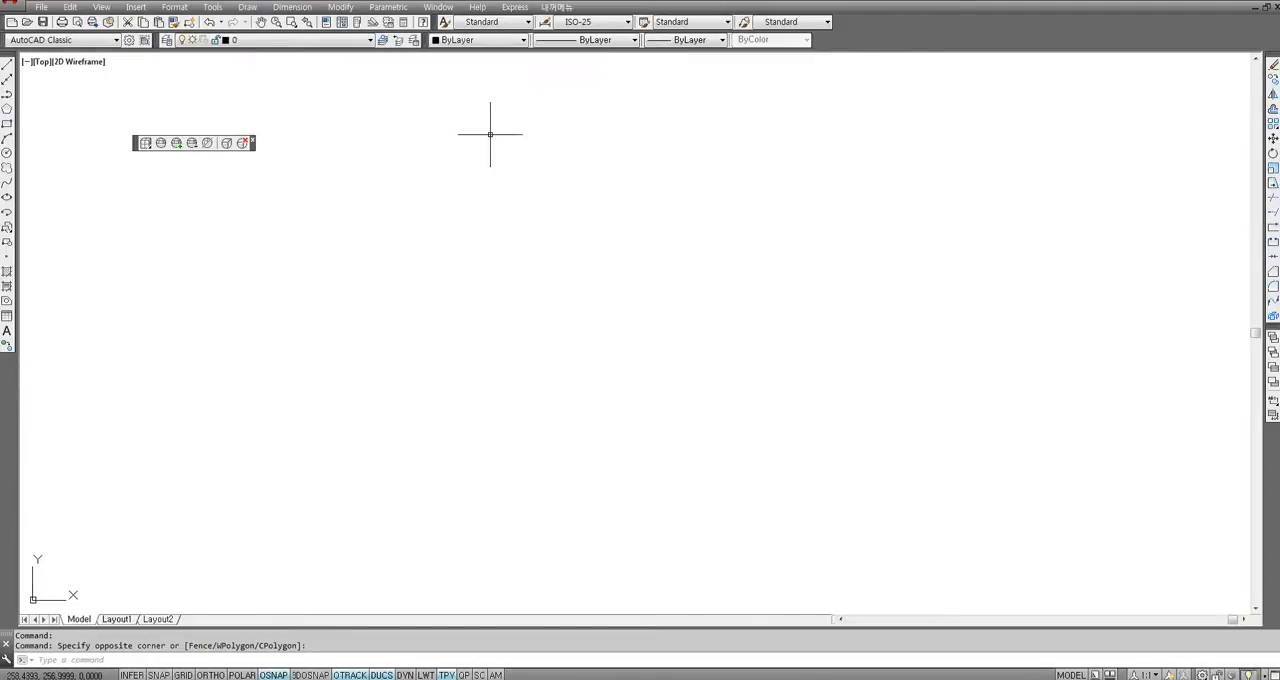
pyautogui.click(252, 143)
# Check the commands listed in the custom 내꺼메뉴 menu without running any of them.
pyautogui.click(545, 21)
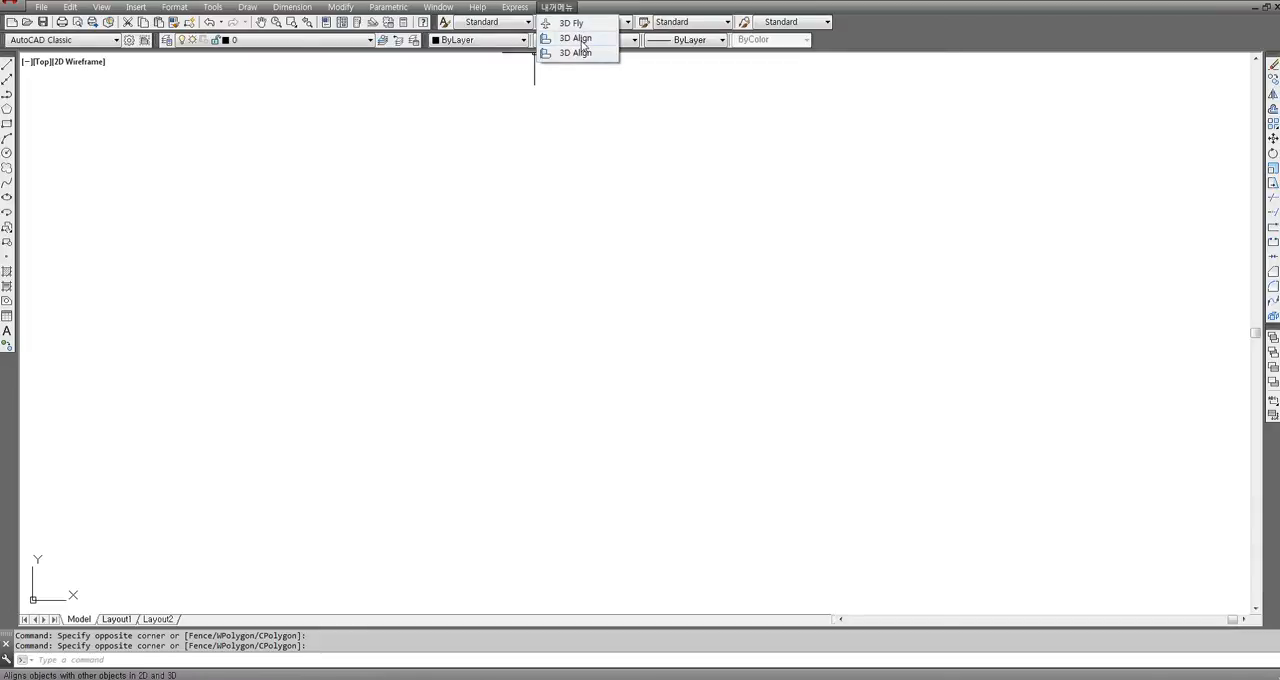
pyautogui.click(552, 154)
pyautogui.click(552, 154)
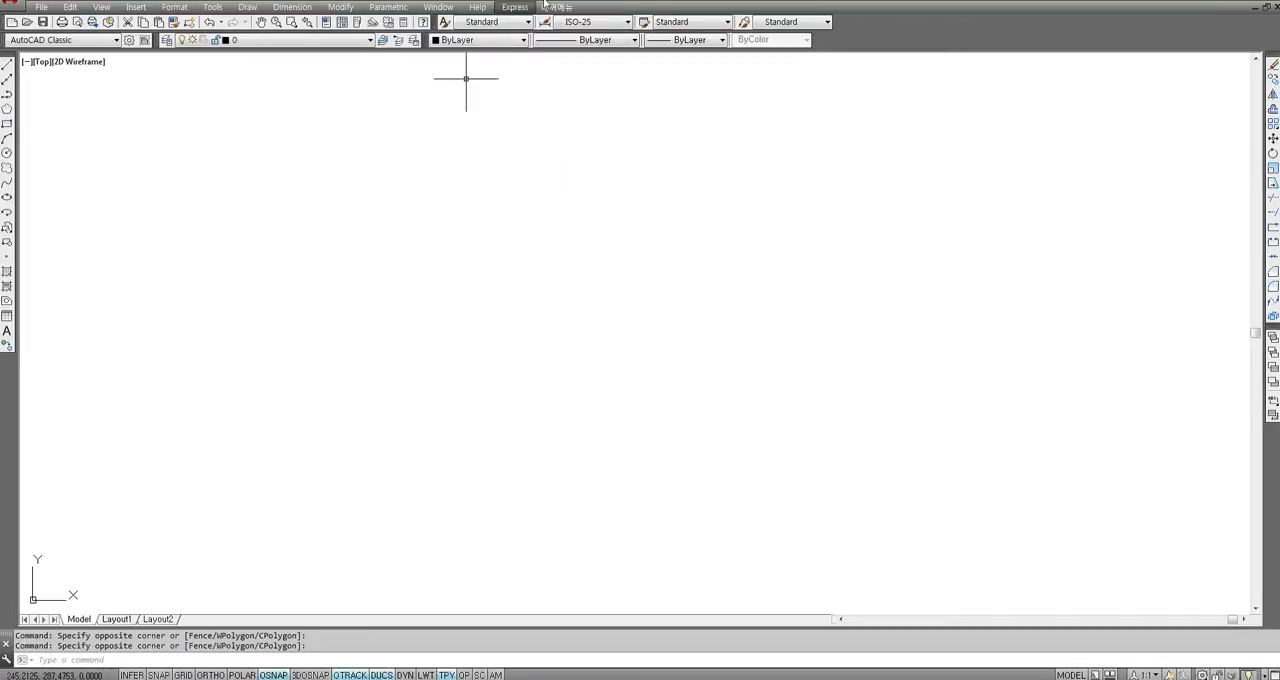
# Reopen the user interface customization and show only the Main Customization File (acad.cuix).
pyautogui.click(213, 7)
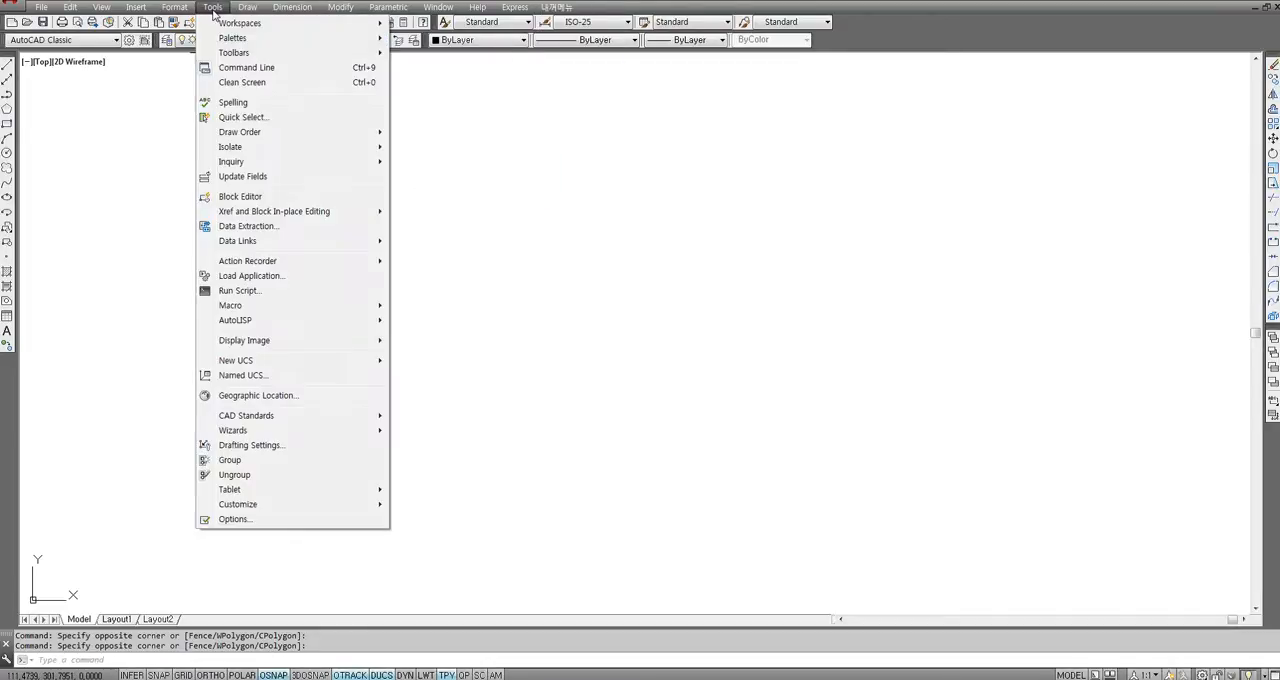
pyautogui.moveTo(264, 508)
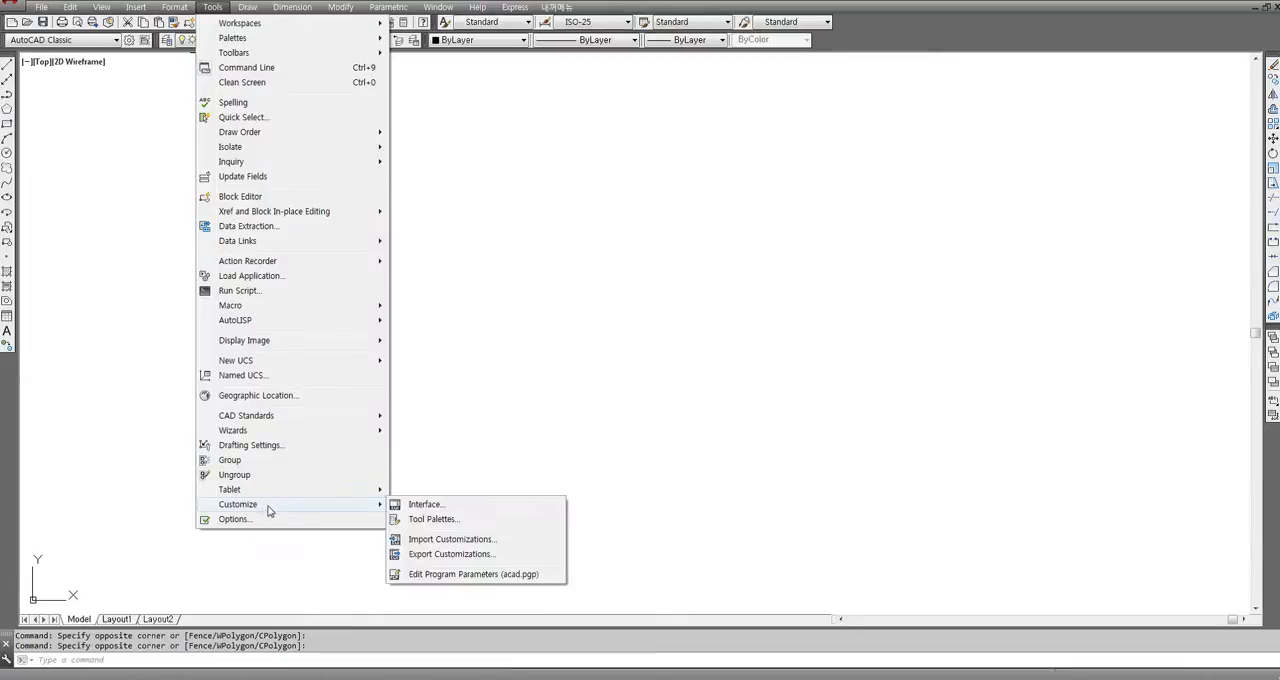
pyautogui.click(428, 505)
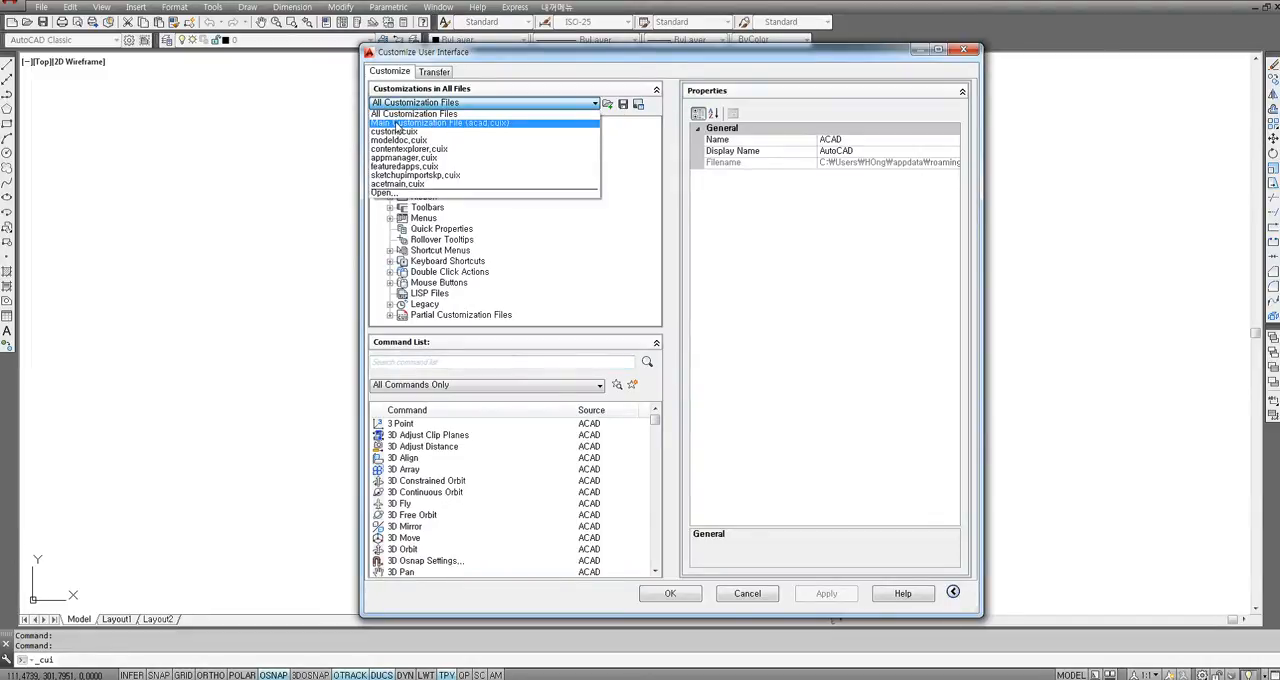
pyautogui.click(396, 123)
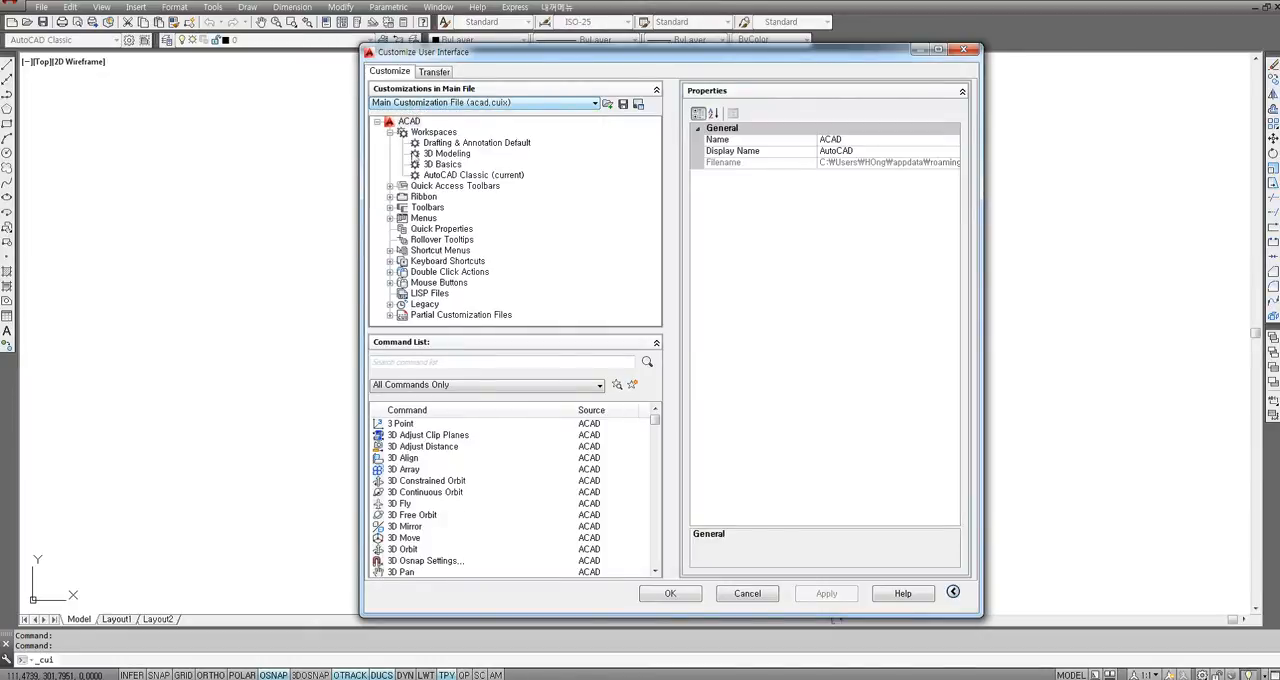
# Delete the custom 내꺼메뉴 menu from the Menus branch, then apply and accept the customization.
pyautogui.click(391, 219)
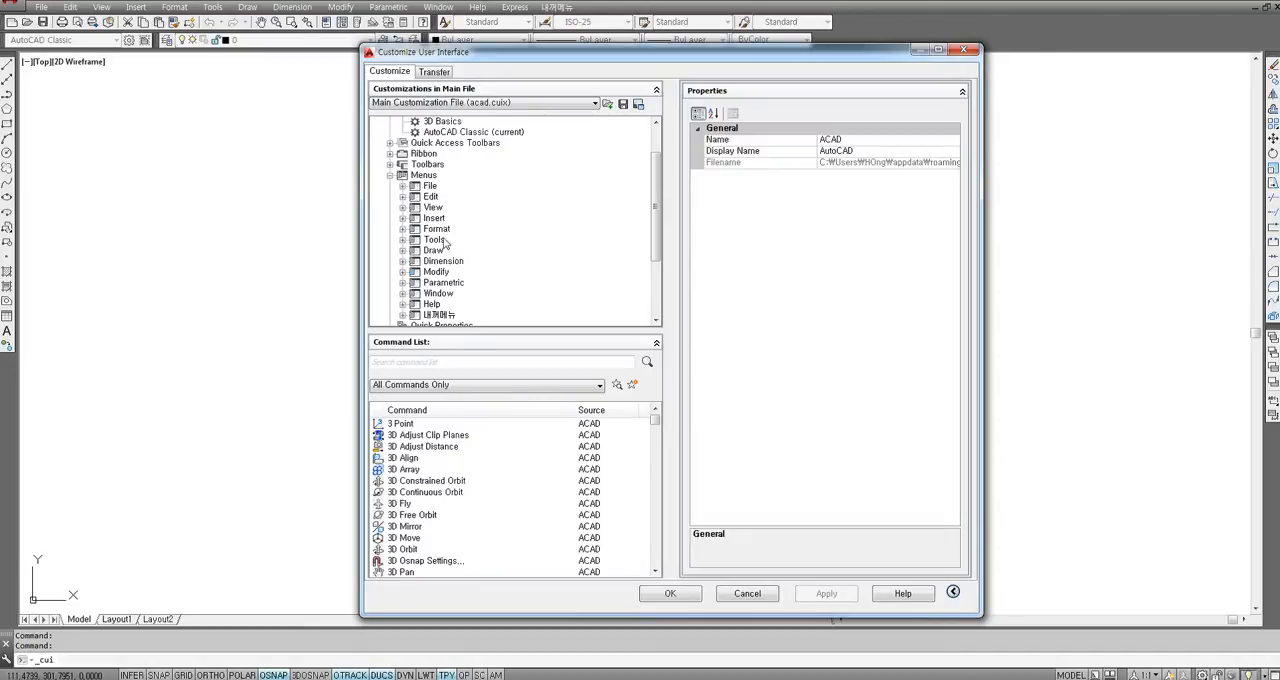
pyautogui.click(440, 315)
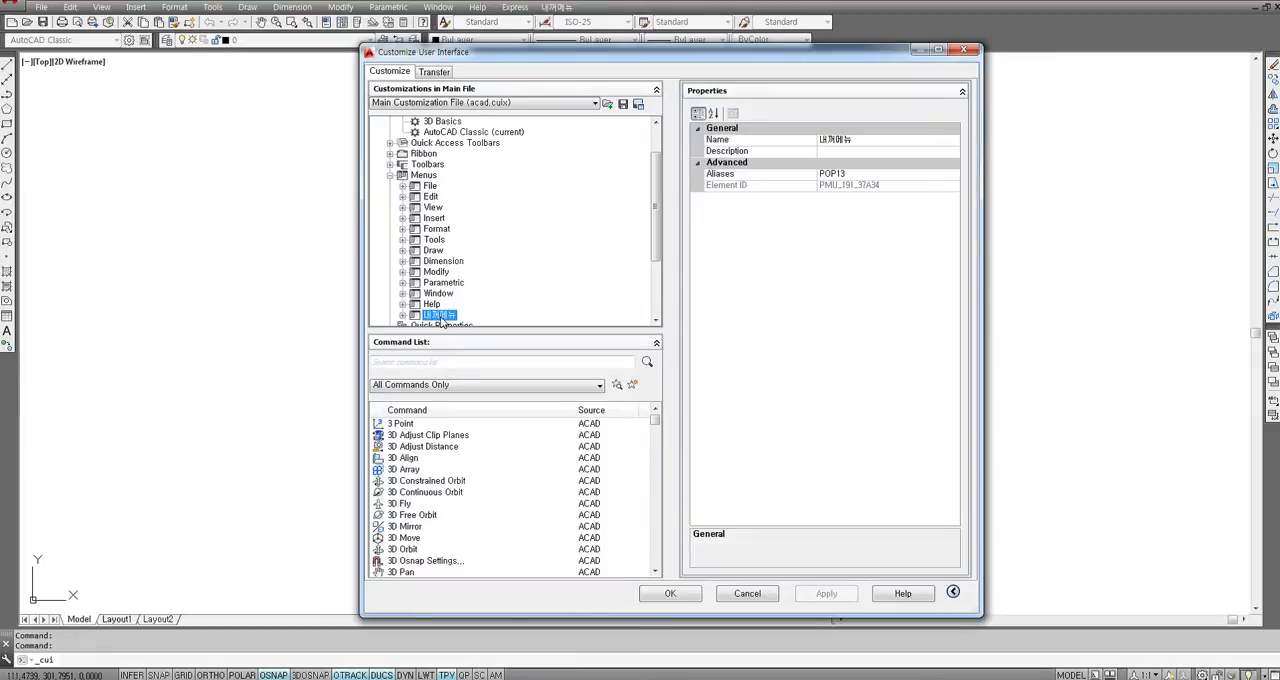
pyautogui.rightClick(441, 316)
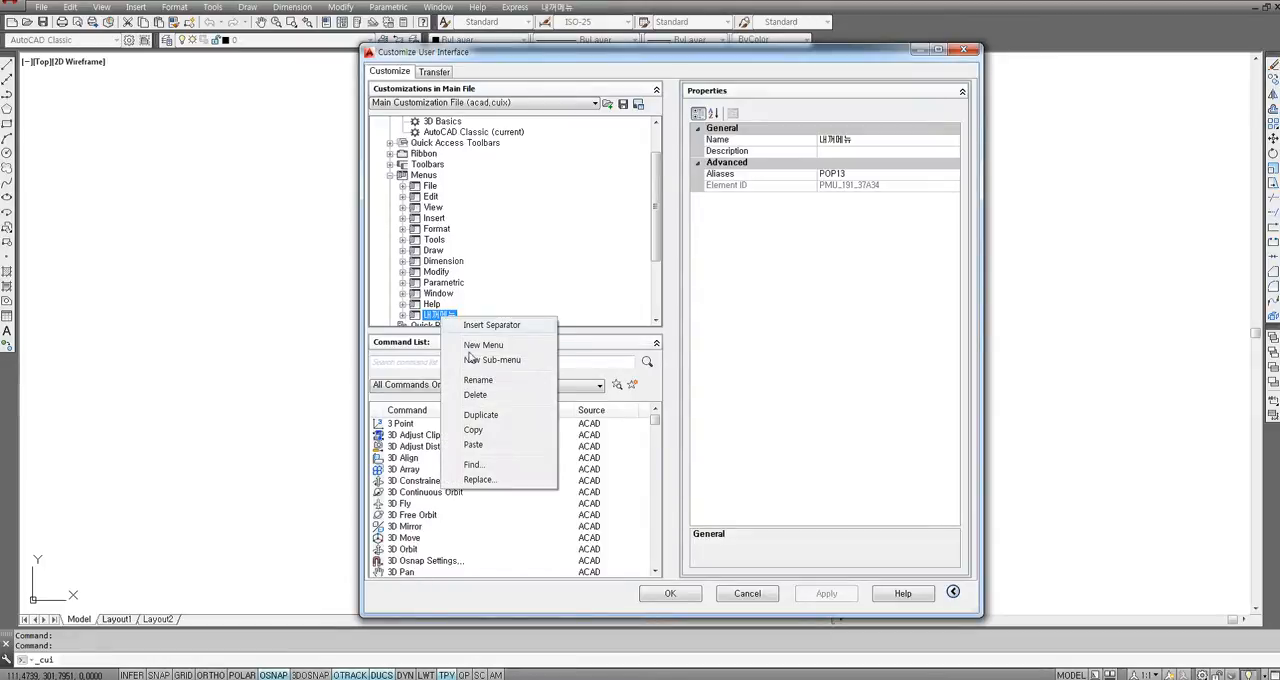
pyautogui.click(478, 395)
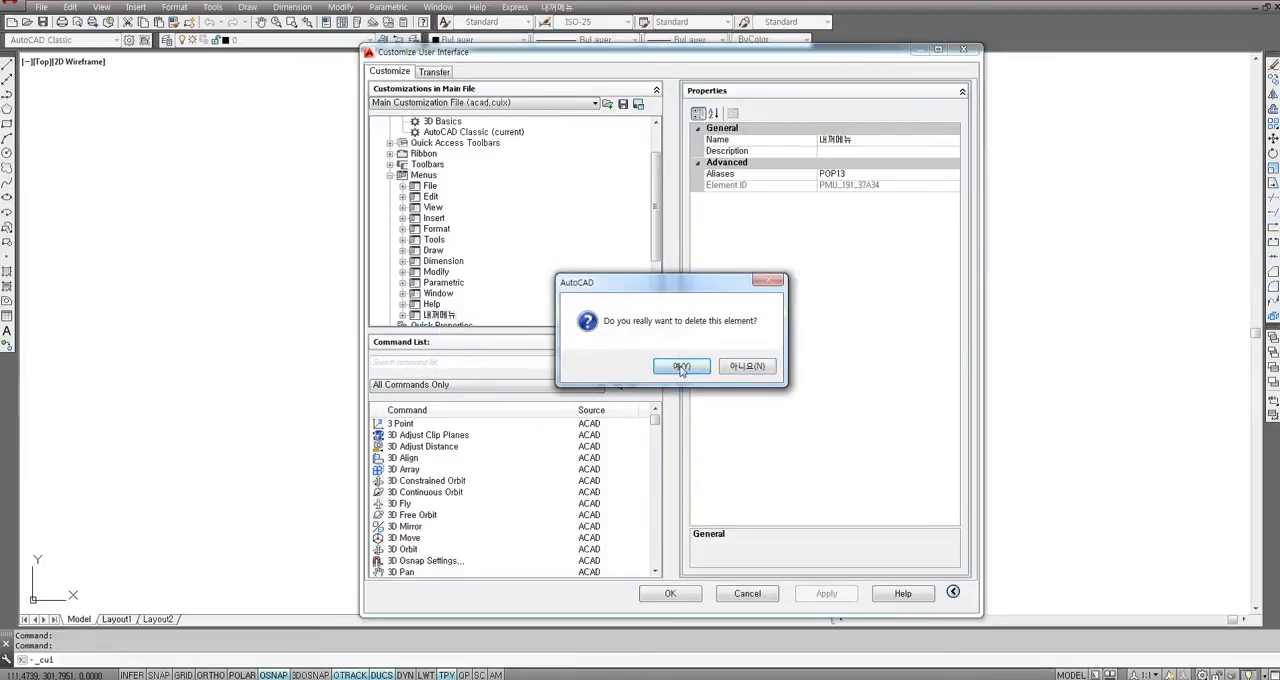
pyautogui.click(680, 367)
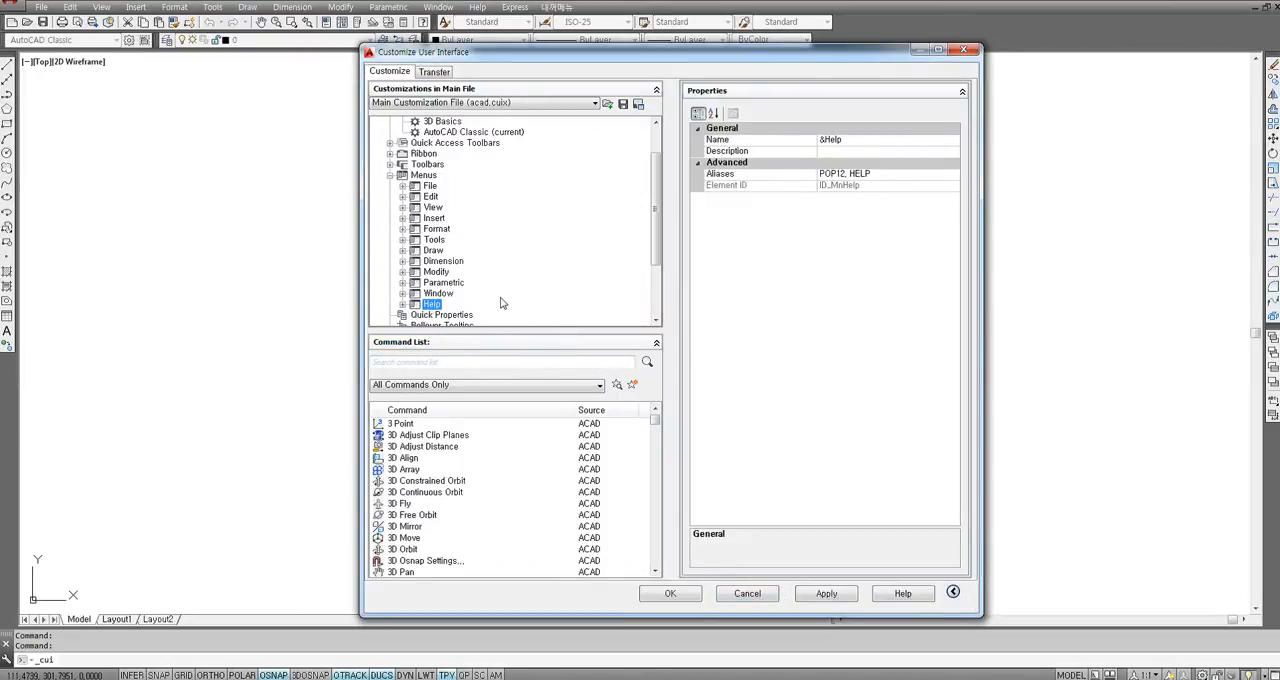
pyautogui.click(826, 594)
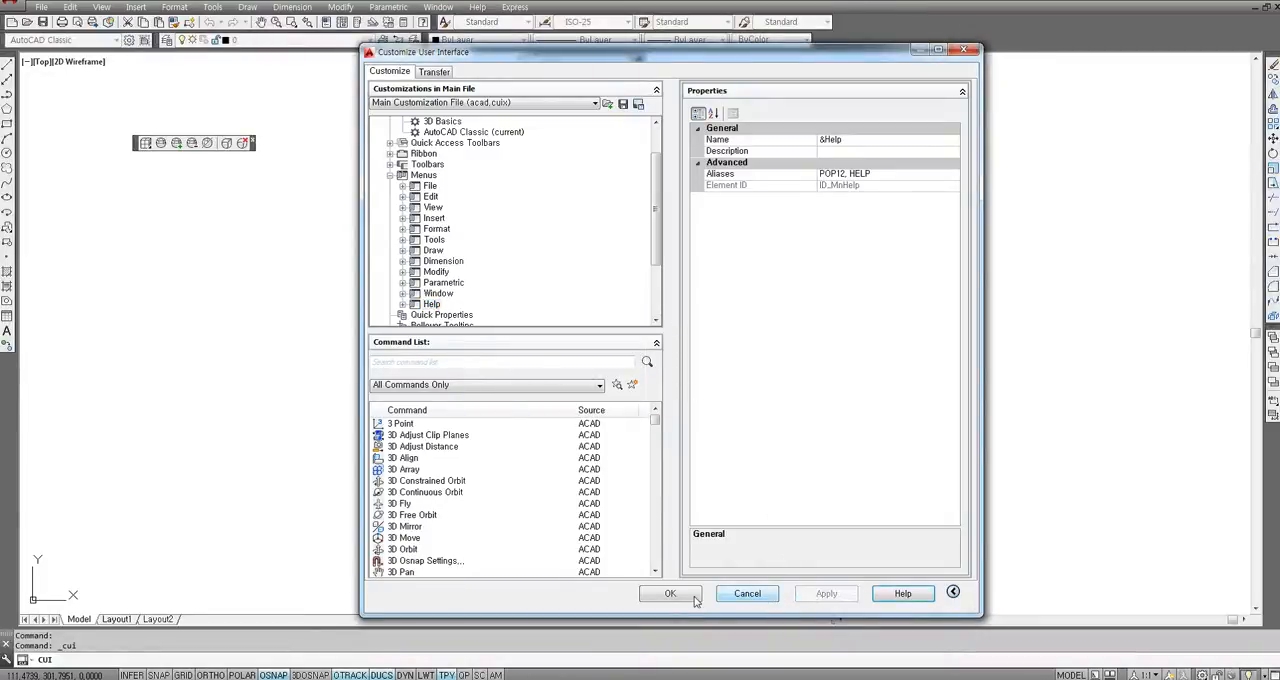
pyautogui.click(672, 594)
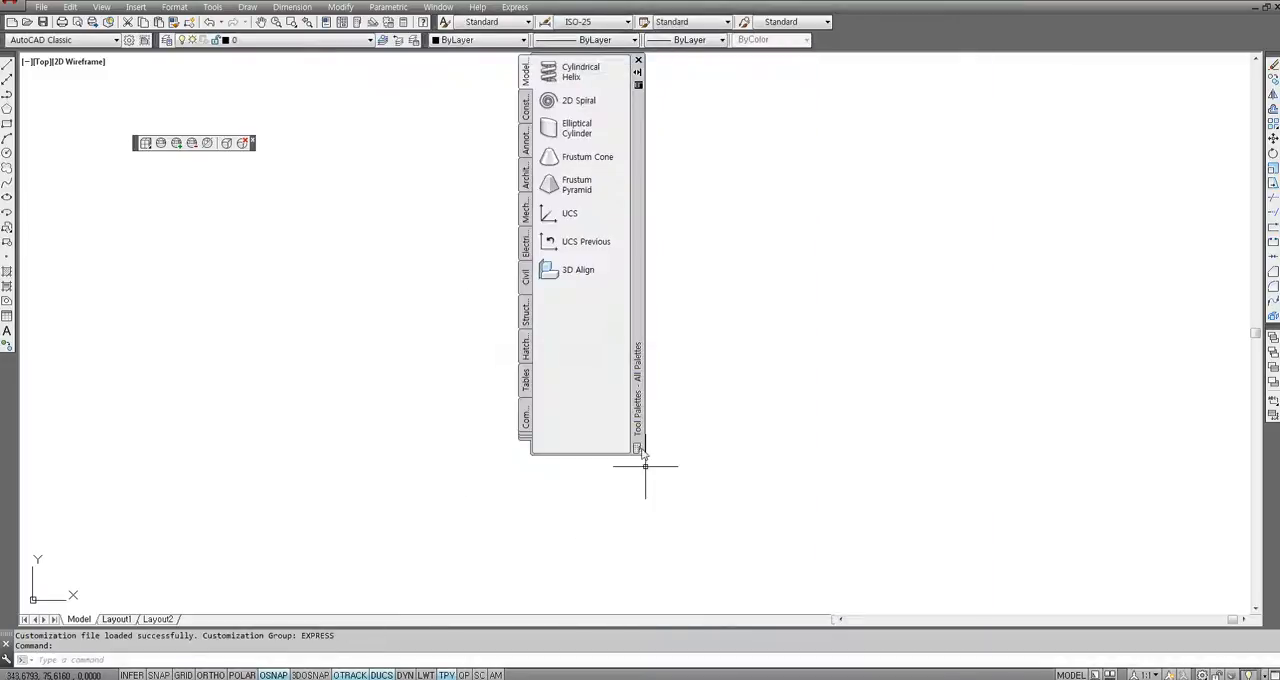
# Clear the drawing area by closing the Tool Palettes and the floating toolbar again.
pyautogui.click(638, 60)
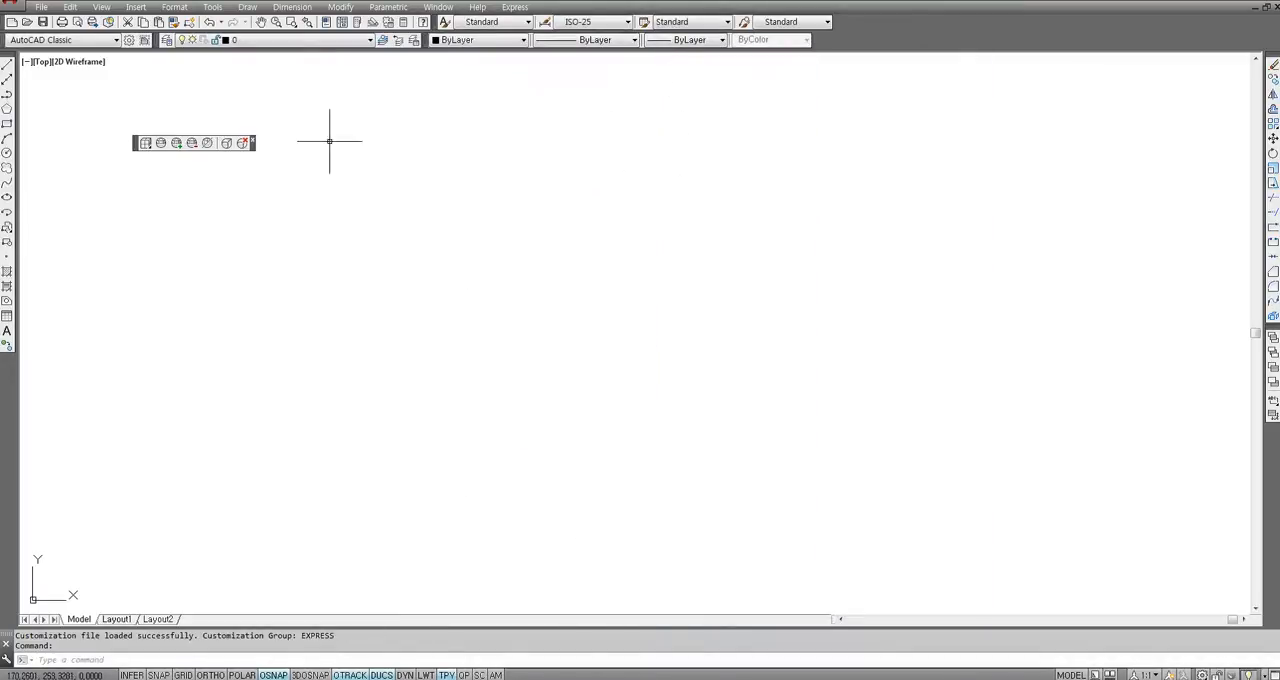
pyautogui.click(253, 139)
pyautogui.click(630, 203)
pyautogui.click(320, 321)
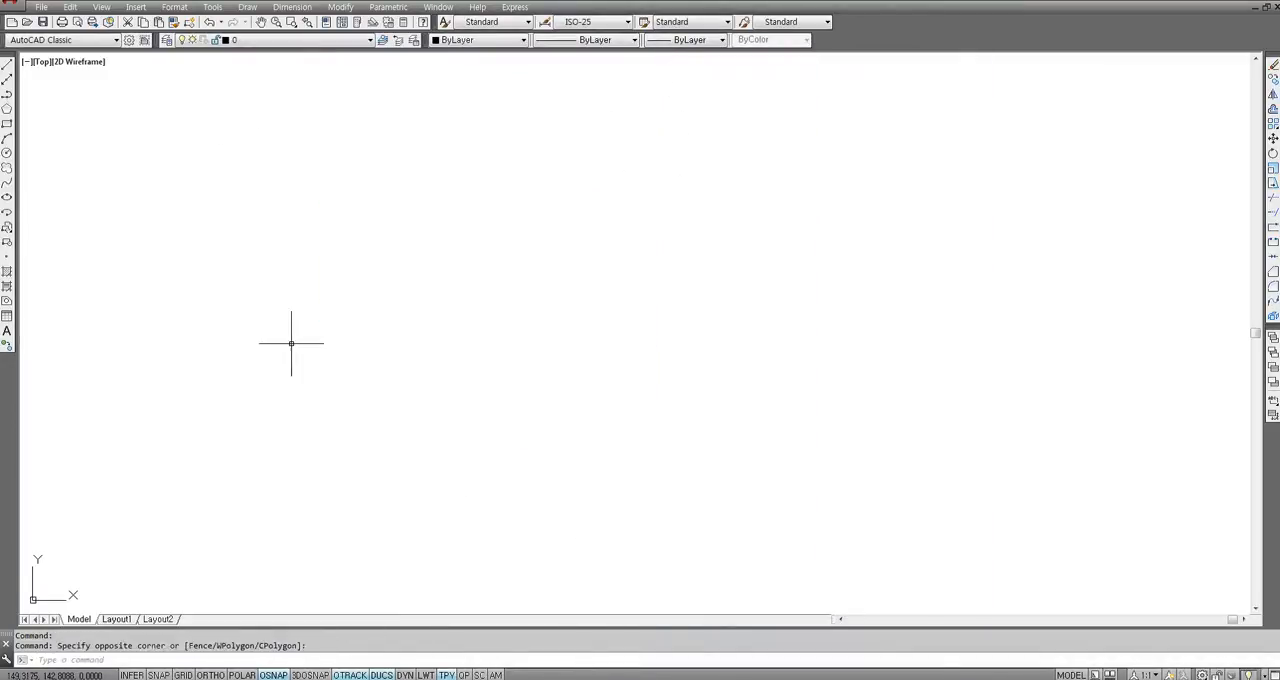